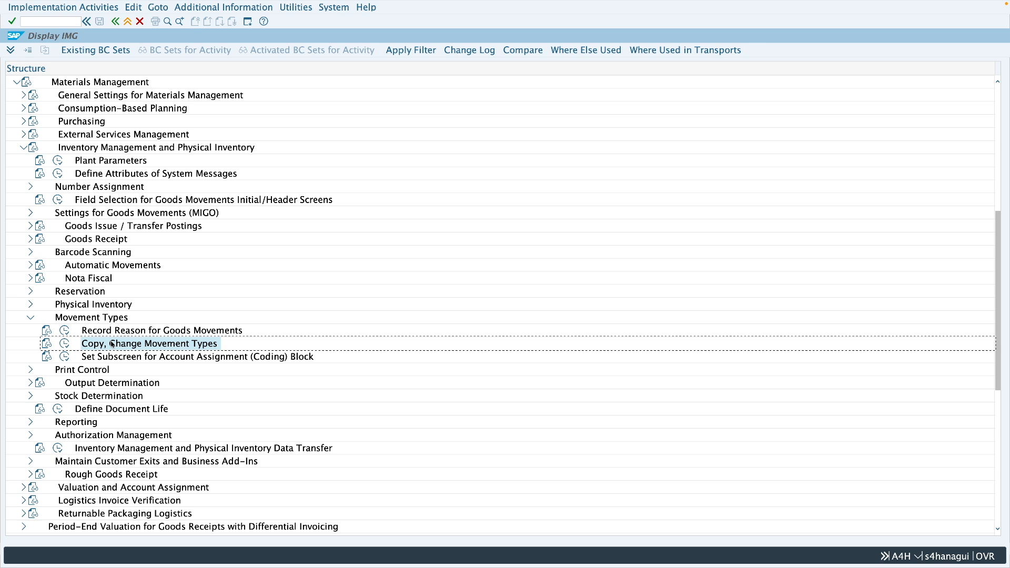
Open the Copy, Change Movement Types activity, close its field selection and return to the SAP Easy Access screen
click(64, 345)
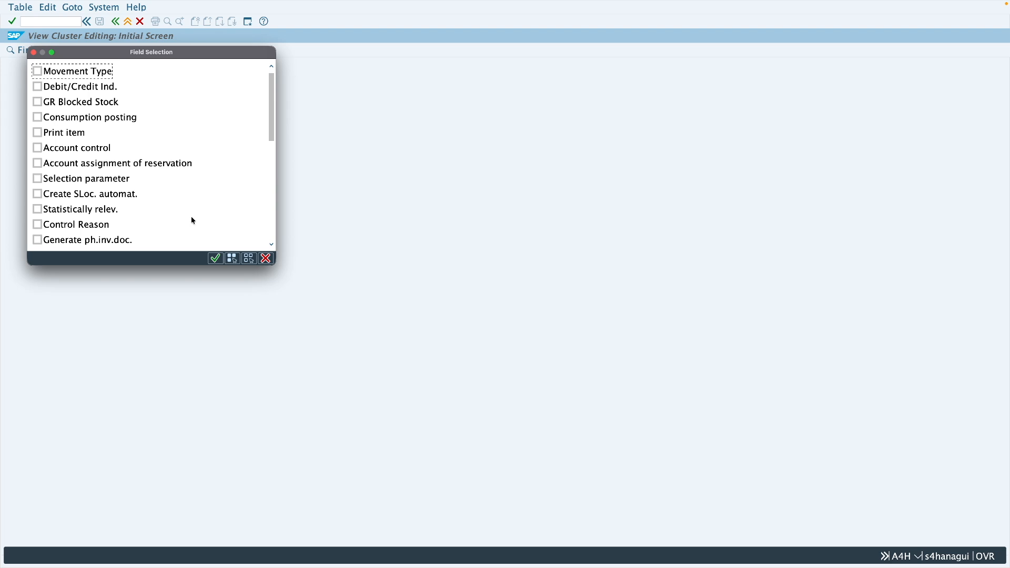
click(33, 52)
click(127, 21)
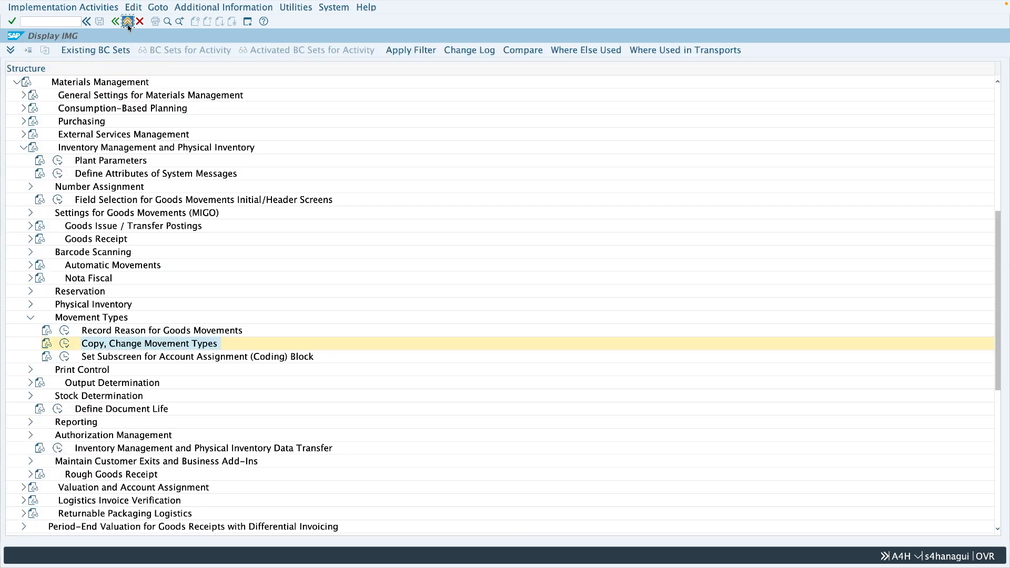
click(127, 21)
click(128, 21)
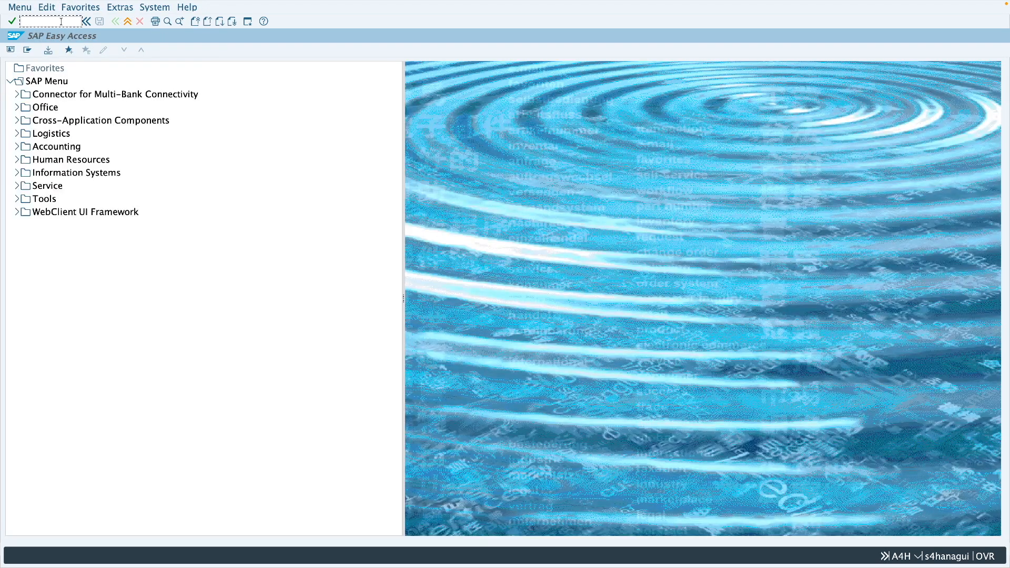
text(omjj)
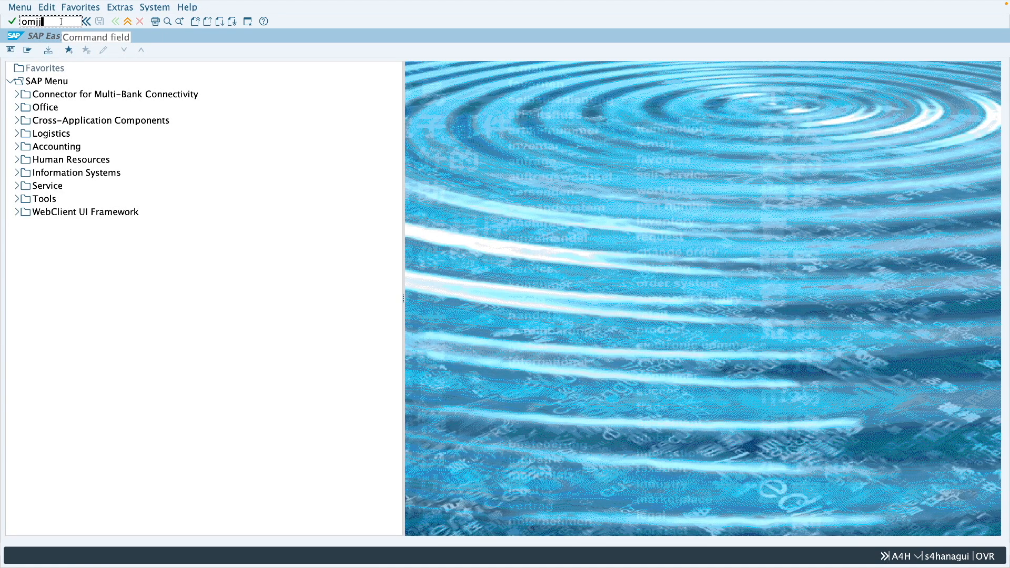
key(Return)
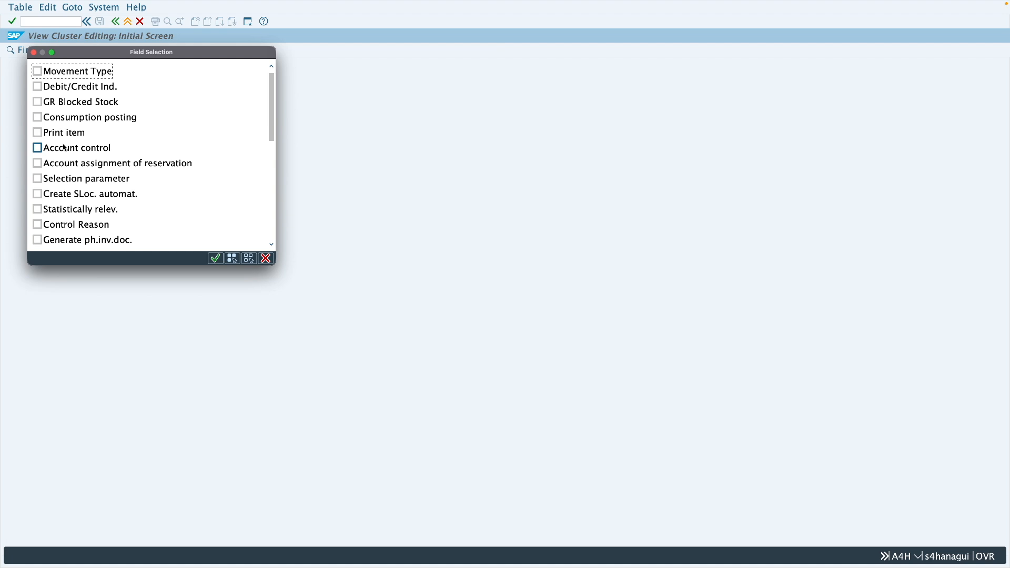
click(62, 75)
click(214, 260)
click(214, 259)
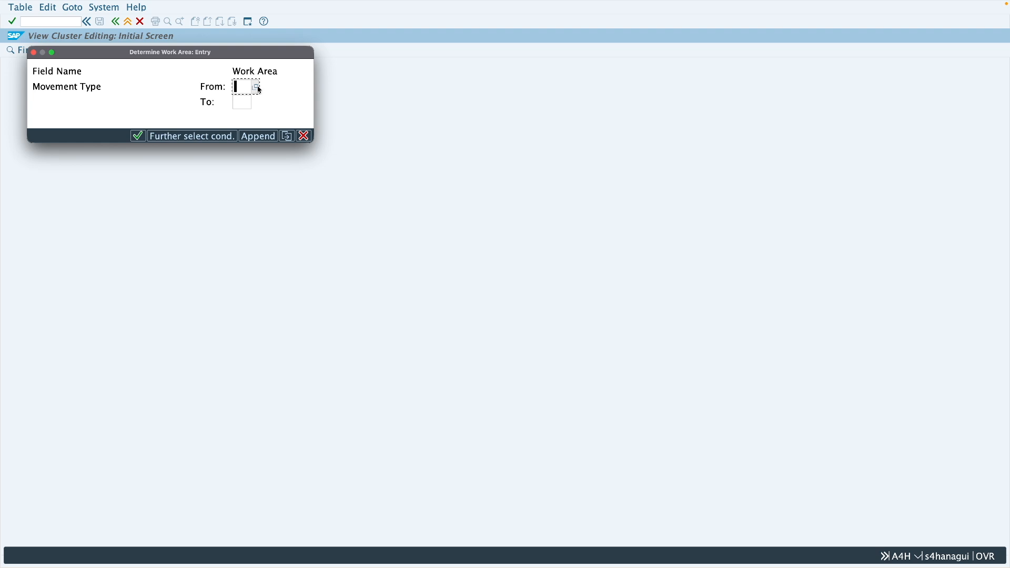
click(305, 136)
Run transaction OMJJ to open the movement type customizing
text(omj)
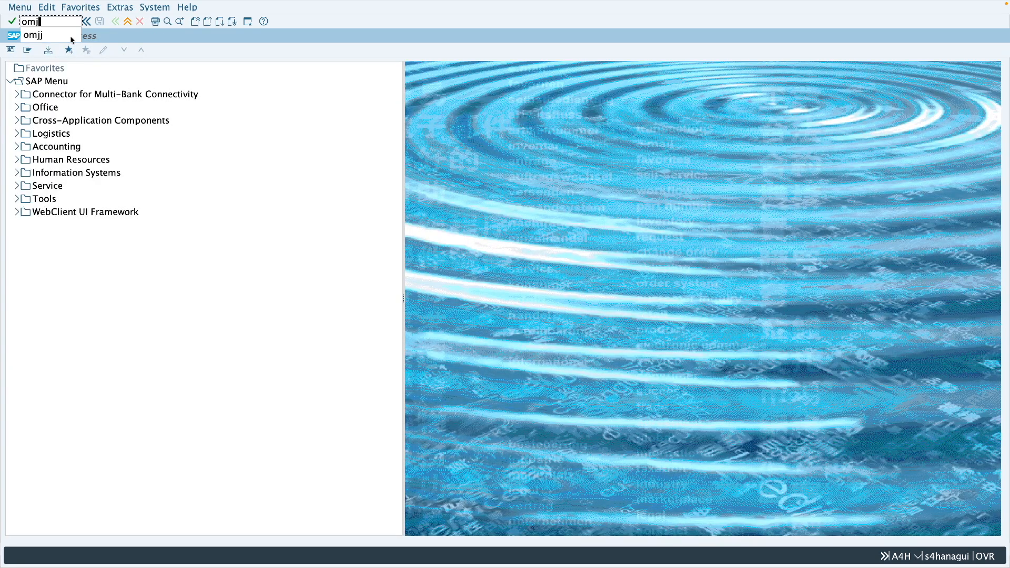
text(j)
key(Return)
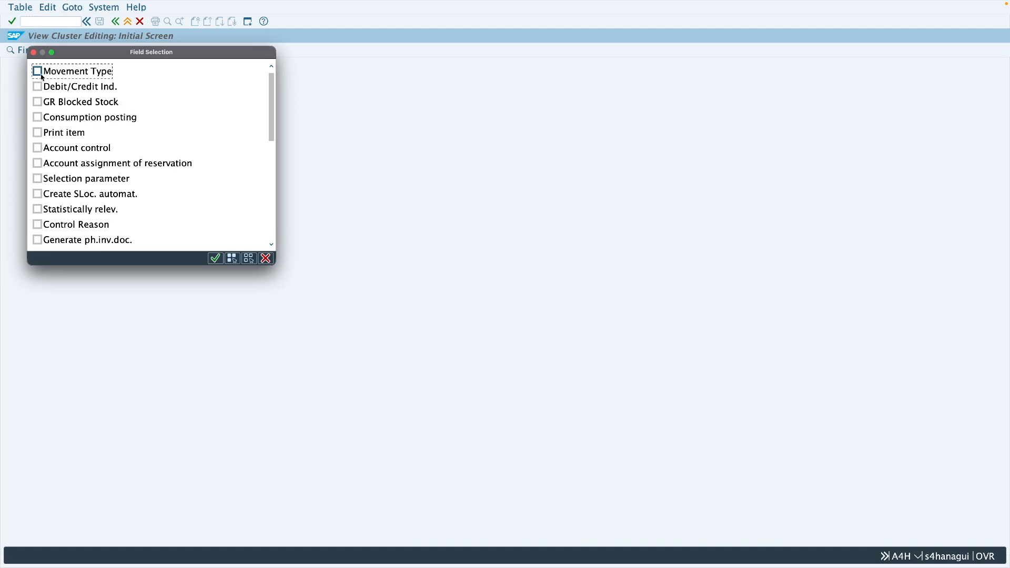
click(38, 71)
click(37, 87)
click(215, 258)
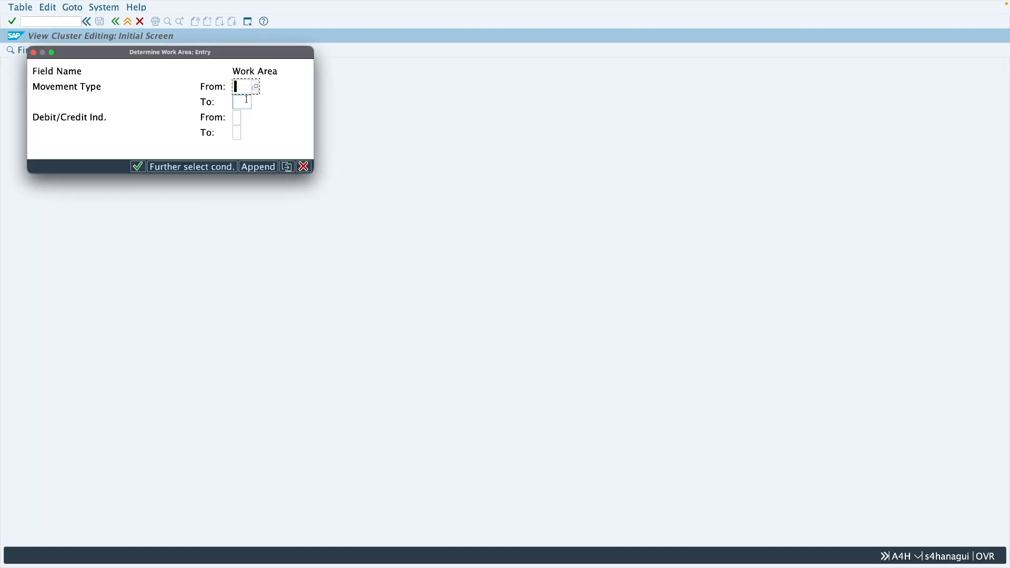
click(242, 102)
click(237, 118)
click(237, 134)
click(243, 87)
click(259, 167)
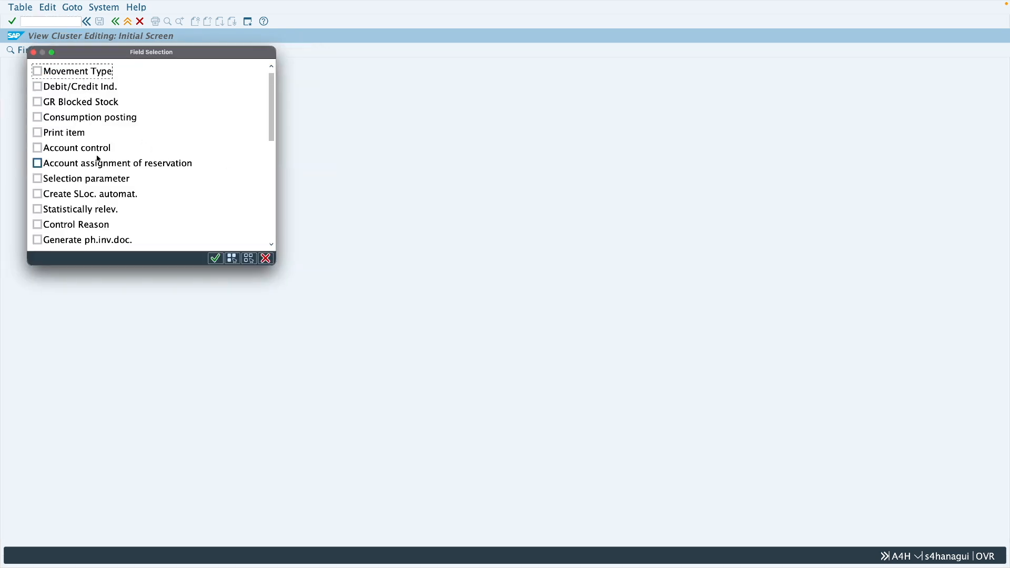
Restrict the work area by Movement Type from 00 to zzz and display the movement type overview
click(58, 74)
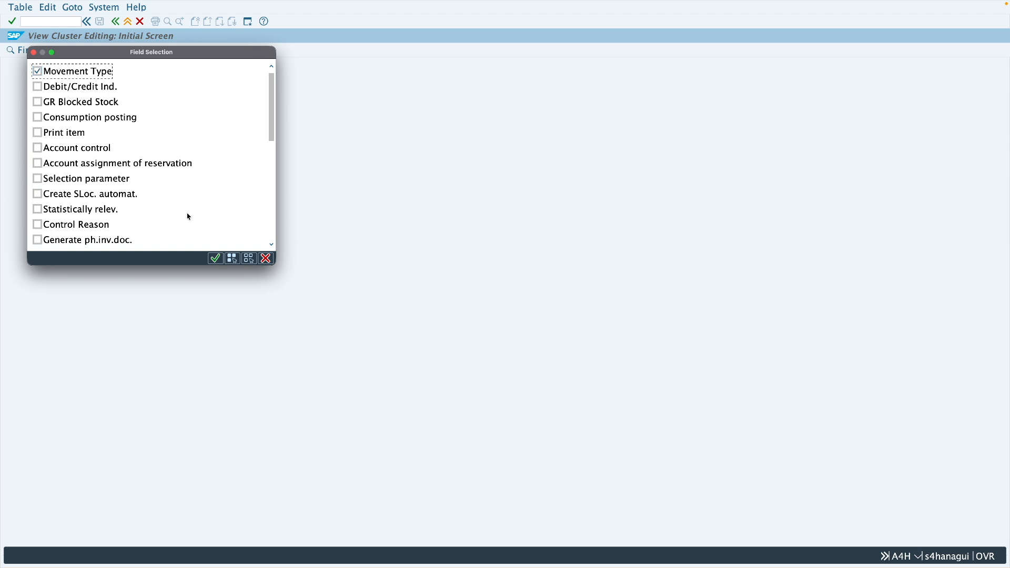
click(216, 259)
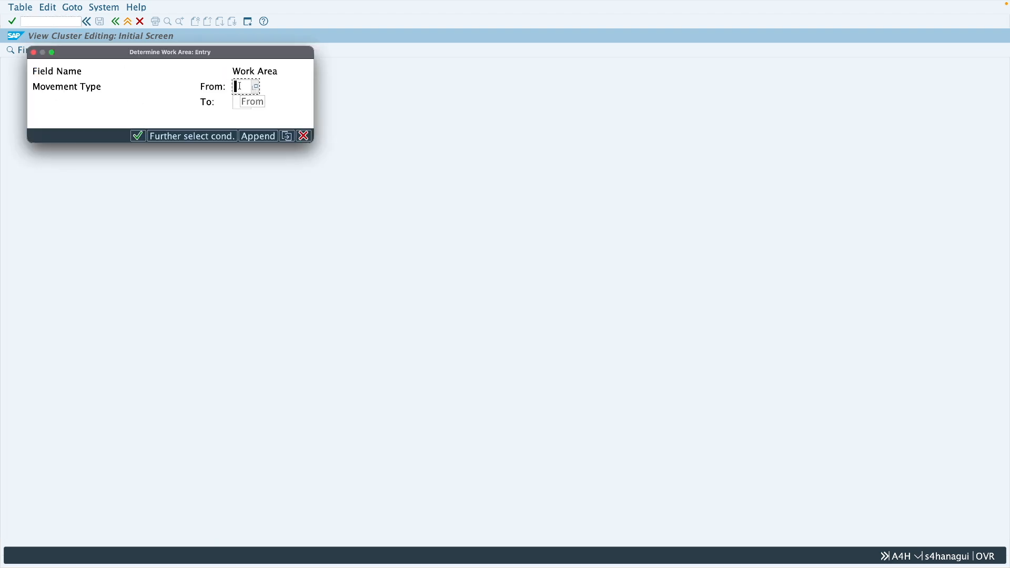
text(00)
click(236, 102)
text(999)
key(BackSpace)
key(BackSpace)
key(BackSpace)
text(zzz)
click(138, 137)
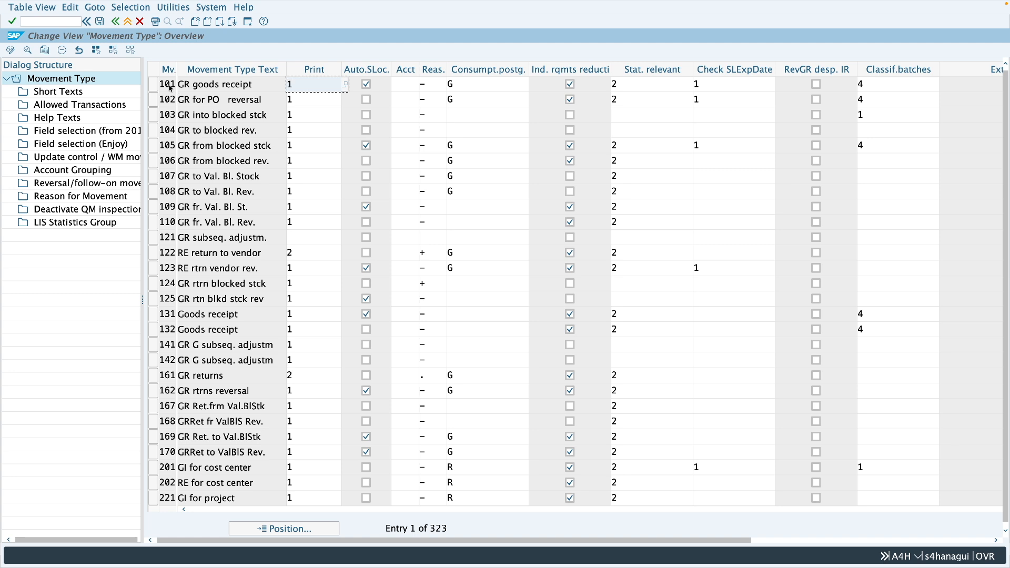
View the details of movement type 101 GR goods receipt and return to the overview
scroll(170, 88, down, 1)
scroll(170, 88, up, 1)
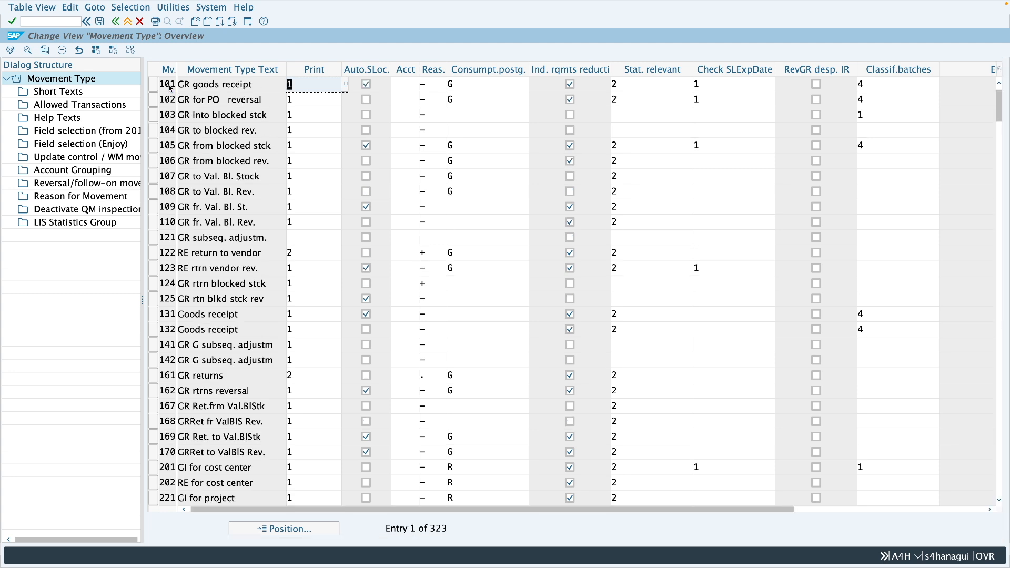
double_click(168, 84)
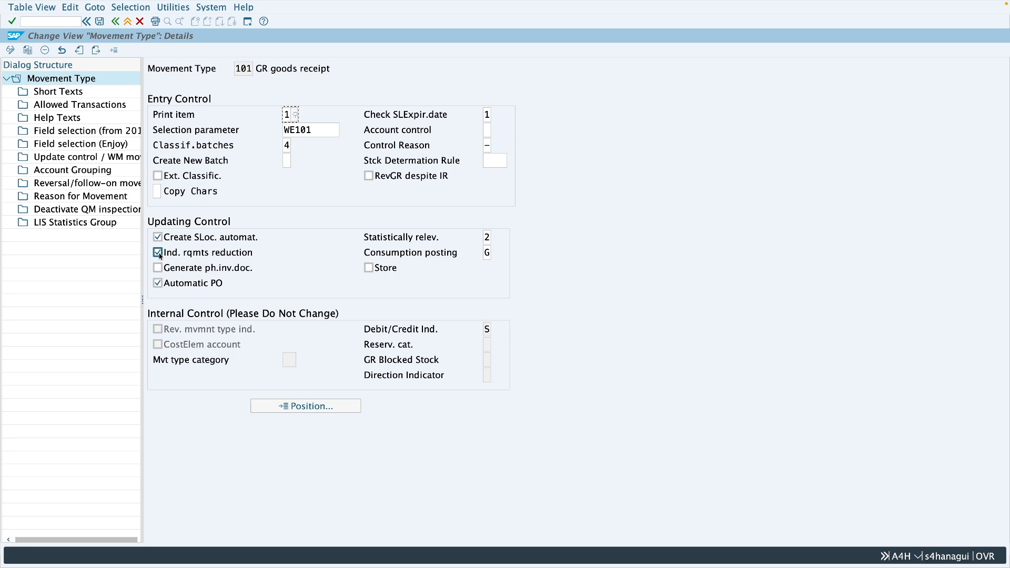
click(115, 21)
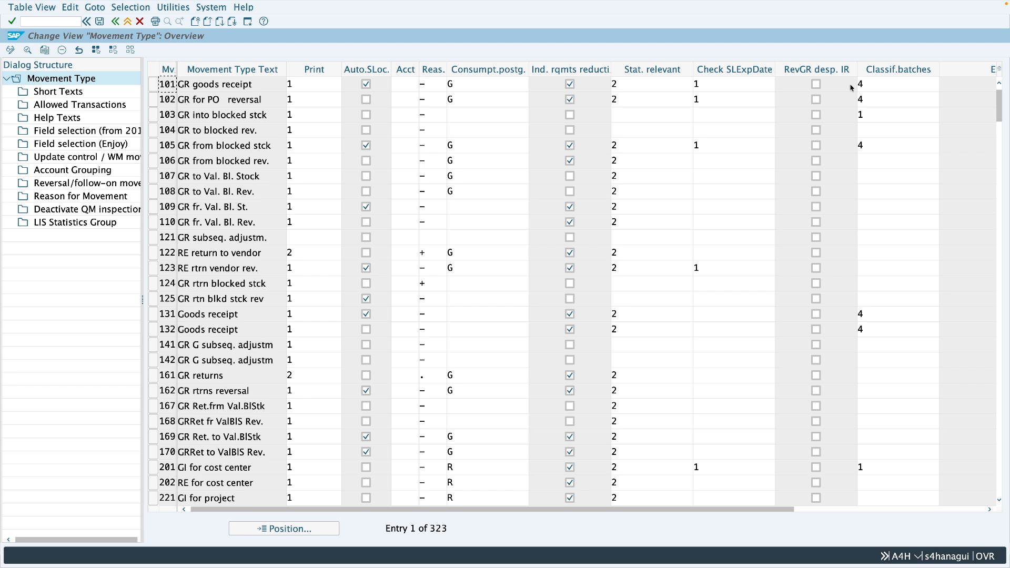
Reopen the details of movement type 101 and choose 1 Material Document Printout as the print item
double_click(168, 84)
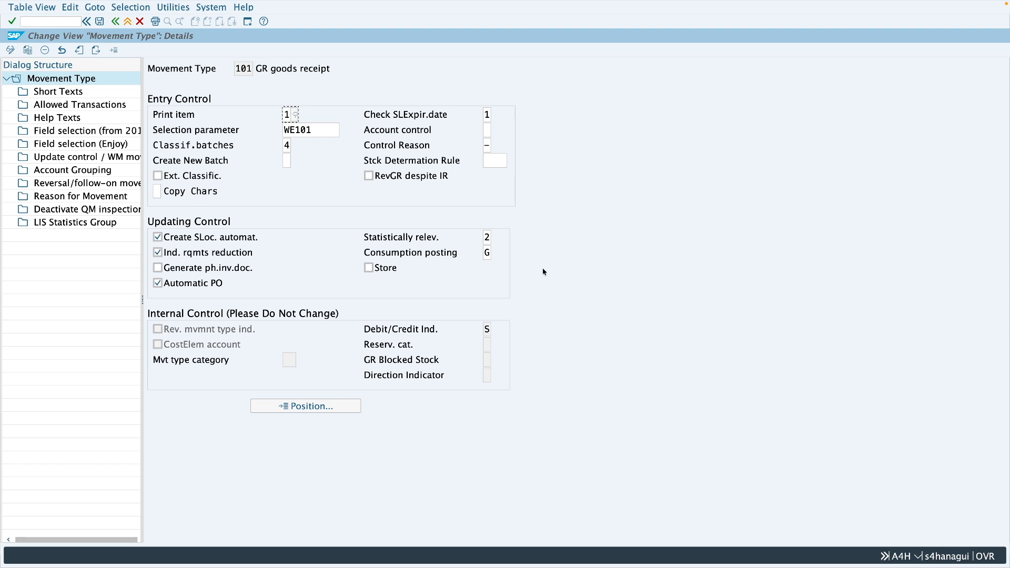
key(shift+Tab)
click(288, 115)
click(295, 116)
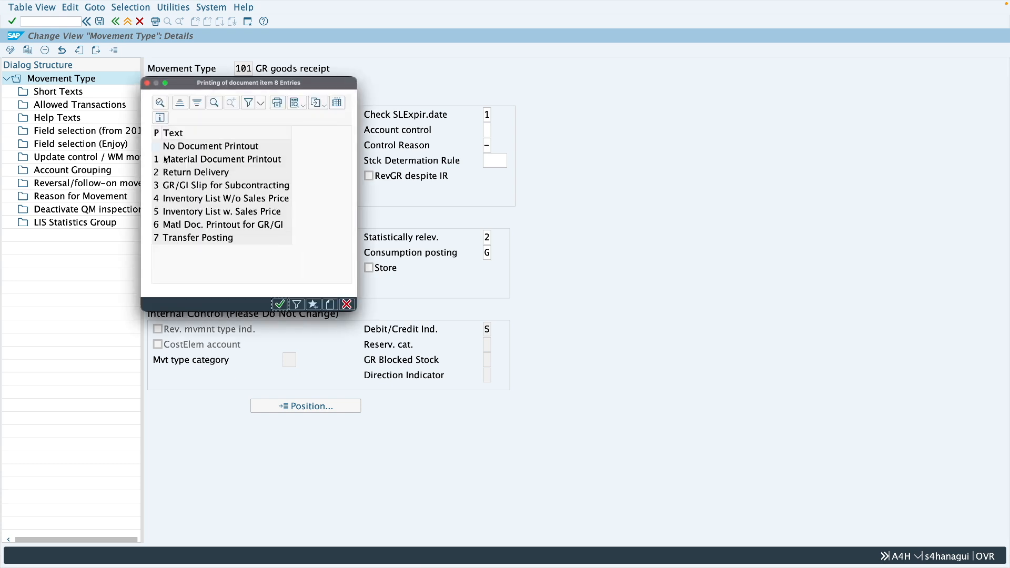
double_click(230, 165)
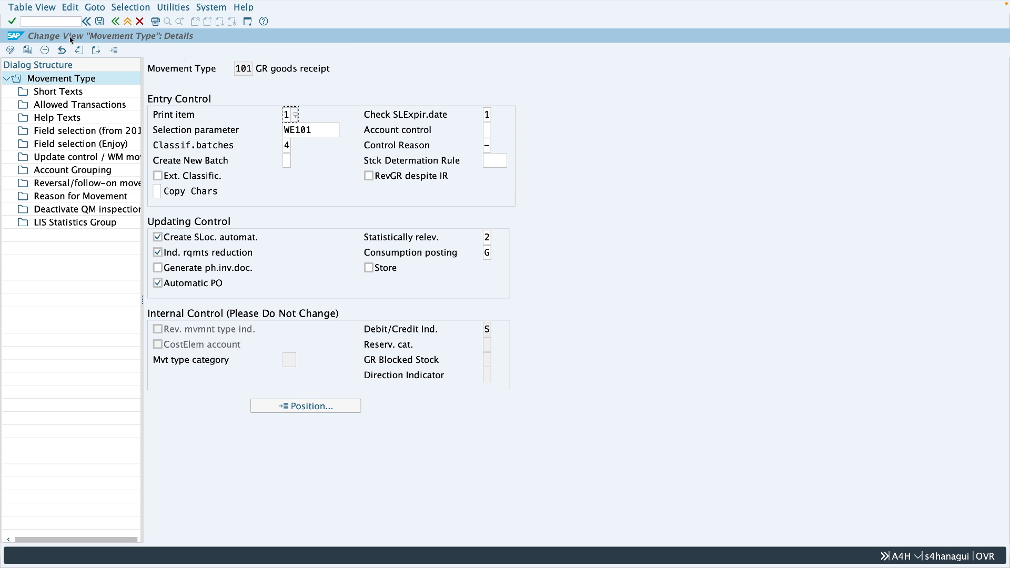
In a new session, run transaction NACE and open the access sequences for application ME Inventory Management
key(ctrl+n)
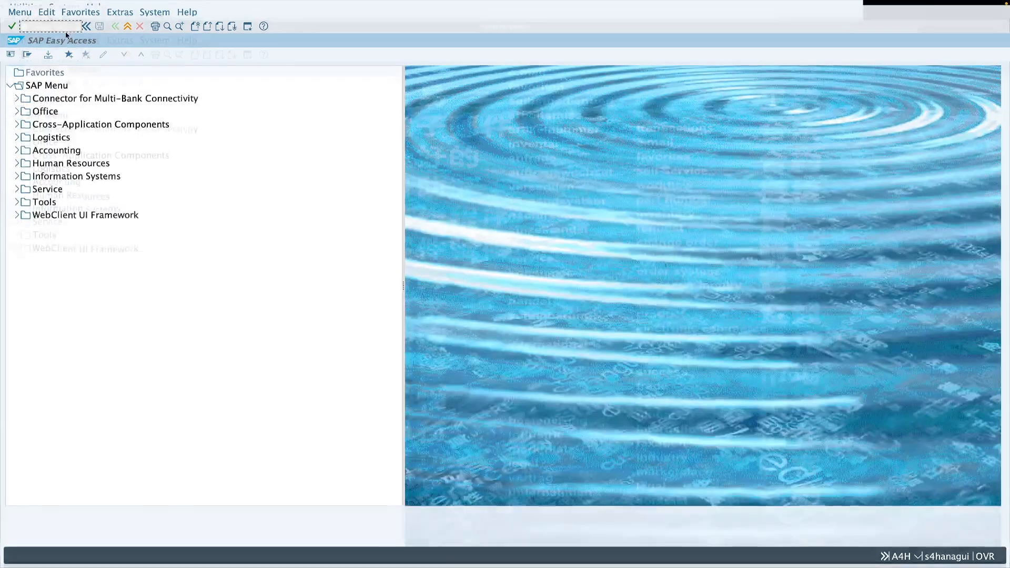
text(na)
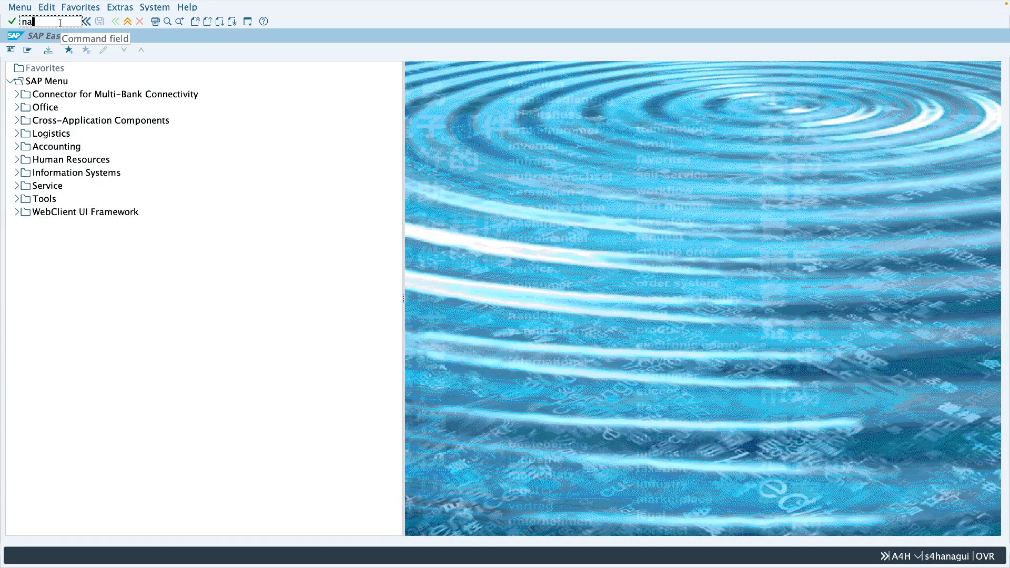
text(ce)
key(Return)
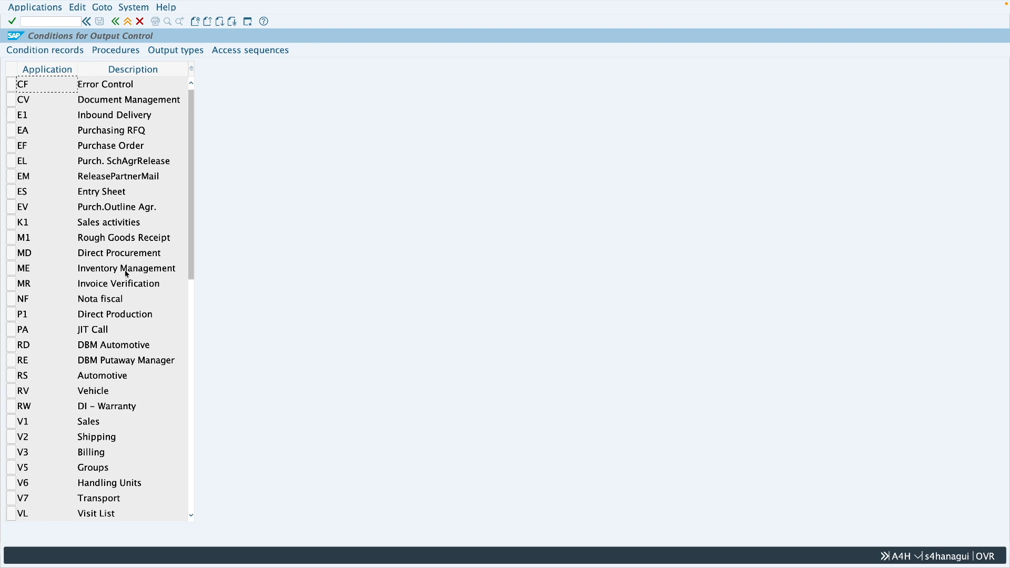
click(12, 271)
click(253, 51)
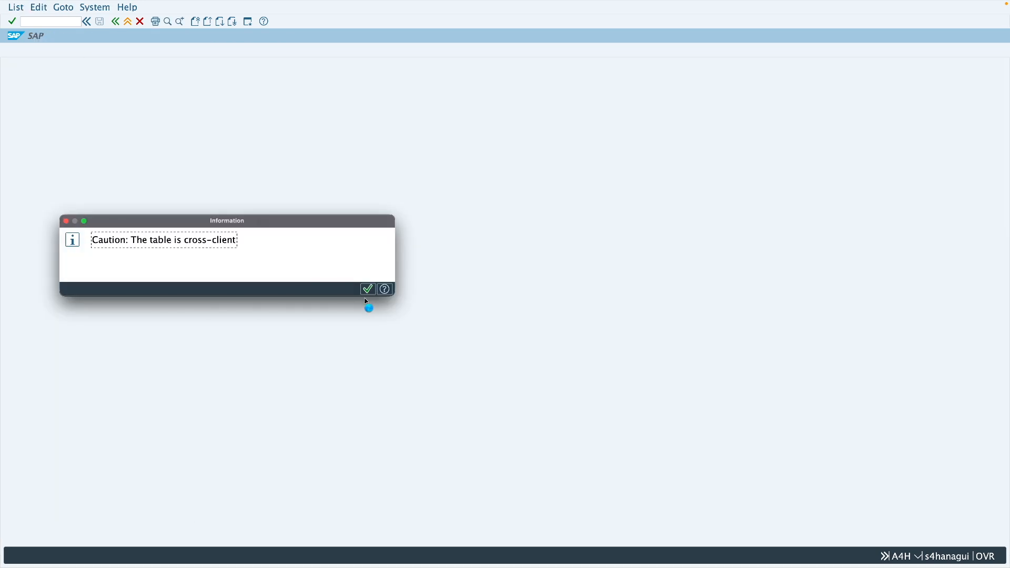
click(368, 290)
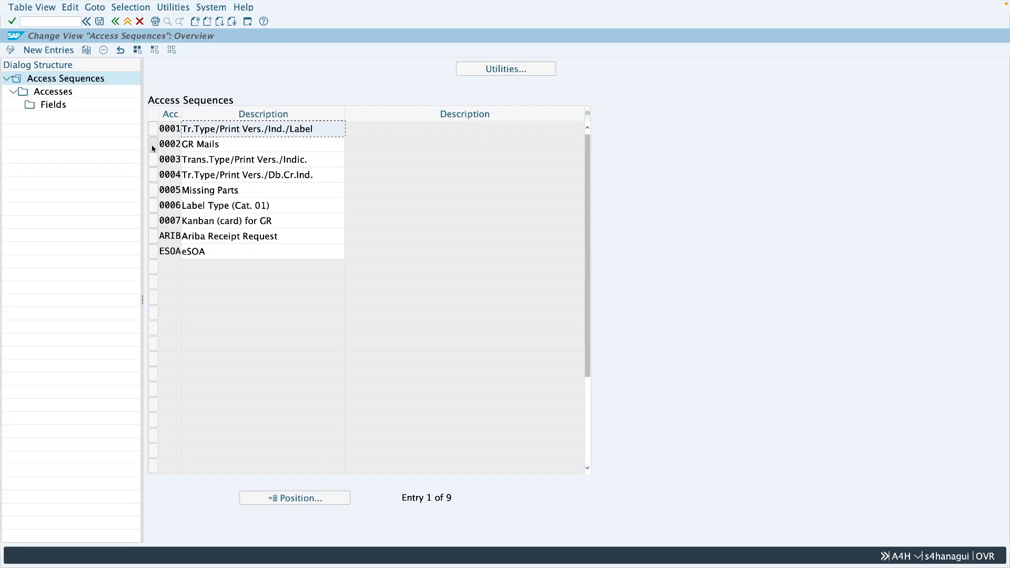
Examine the fields of access 10 in access sequence 0001 and compare them with the Print item setting of movement type 101
click(151, 133)
double_click(52, 93)
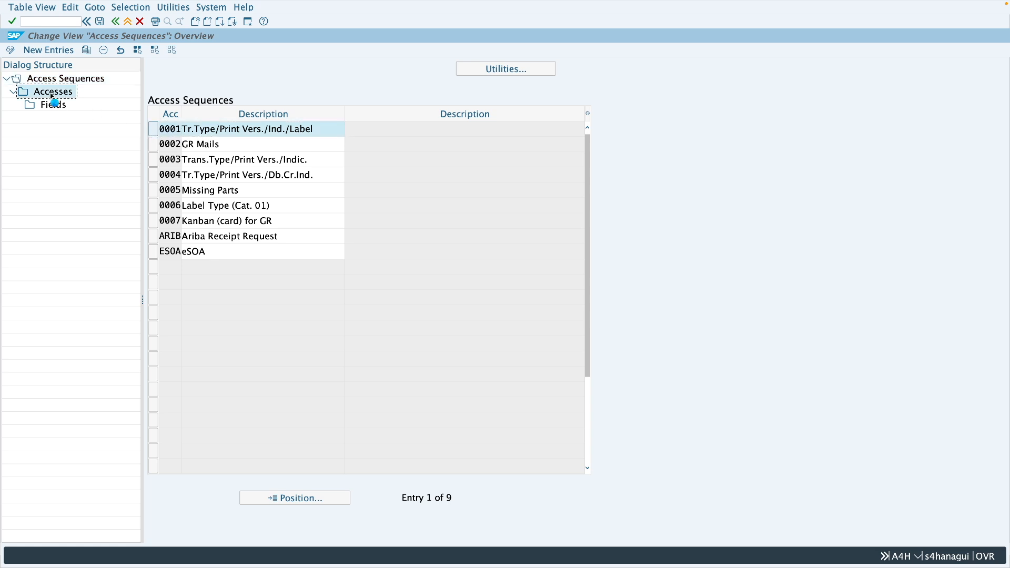
click(154, 129)
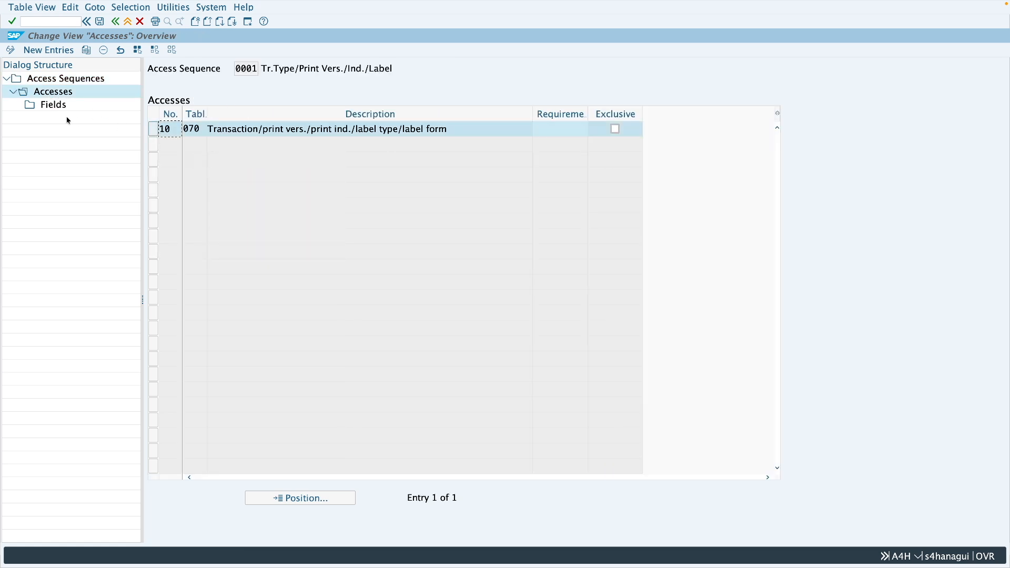
double_click(53, 104)
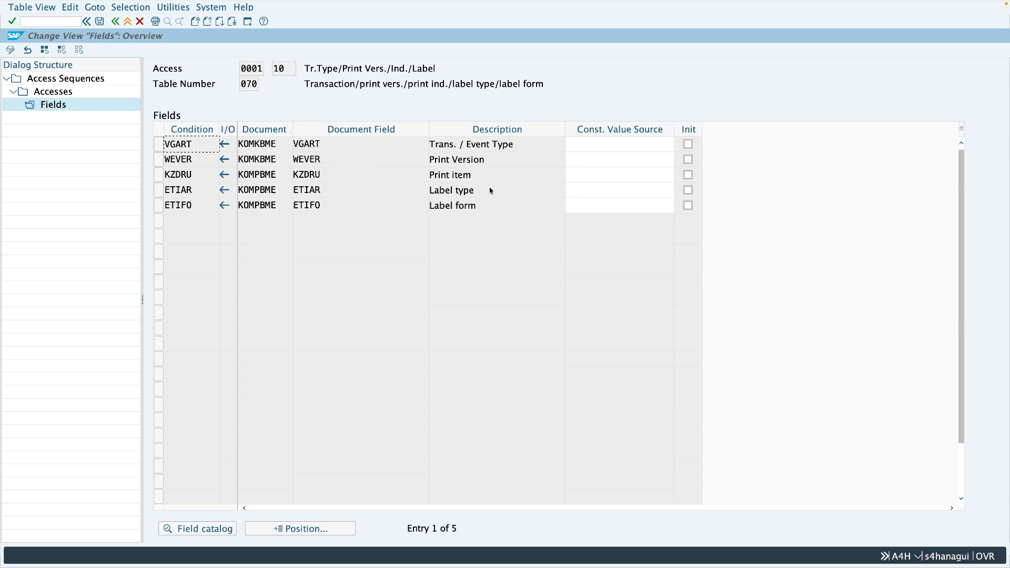
click(476, 175)
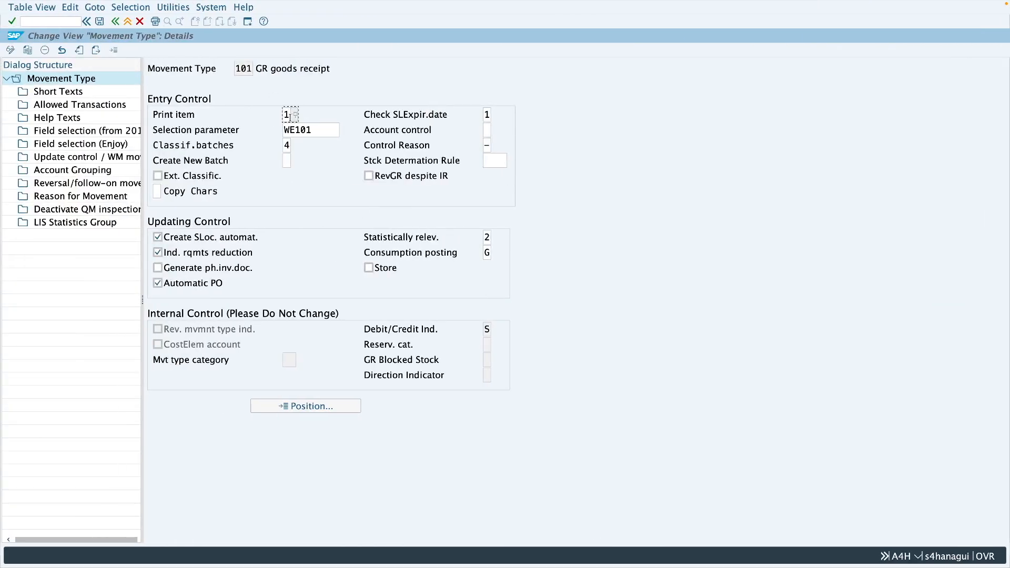
double_click(289, 114)
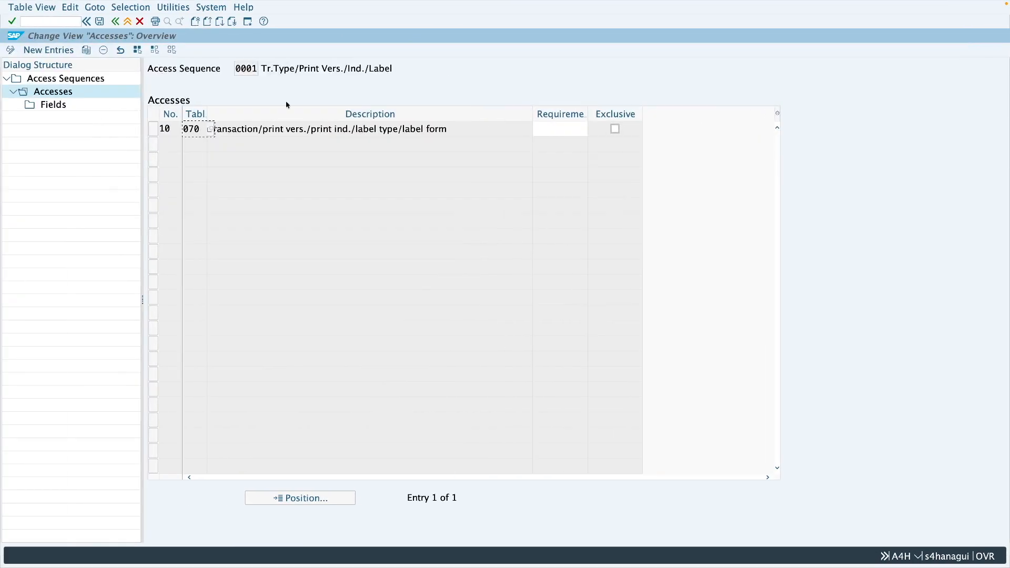
Leave output control and run transaction ME2N for purchasing documents per document number
click(128, 21)
click(129, 22)
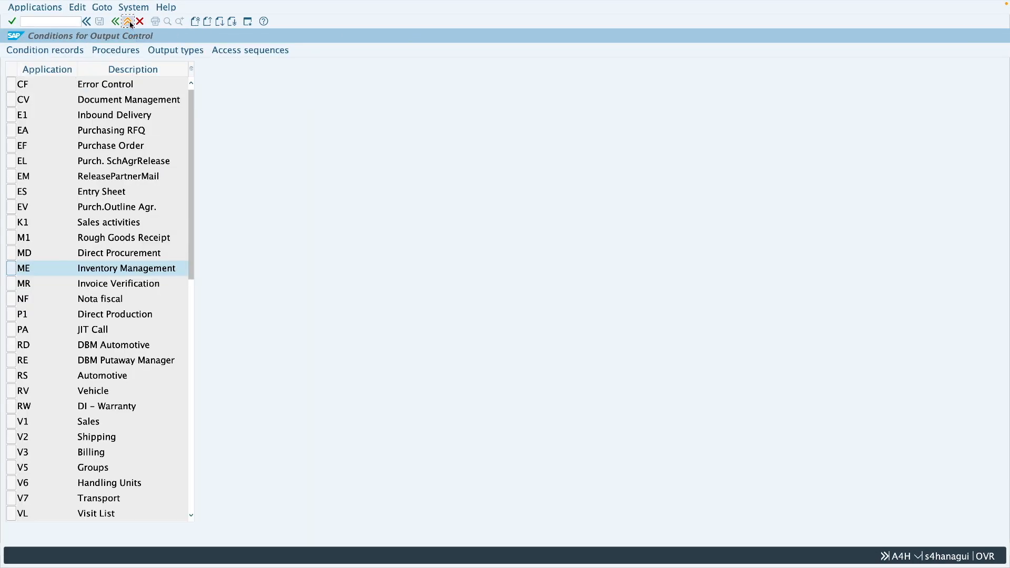
text(me2n)
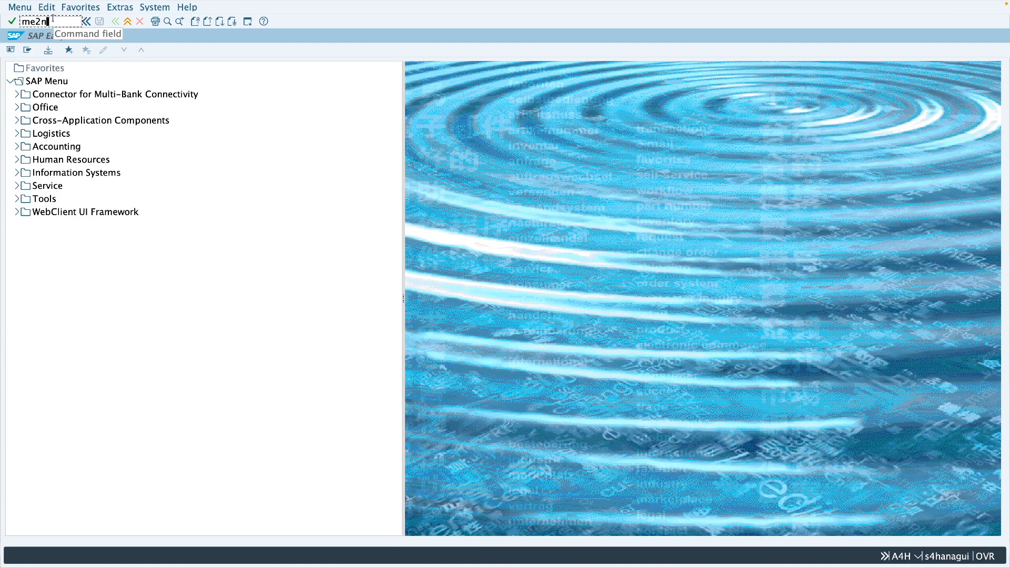
key(Return)
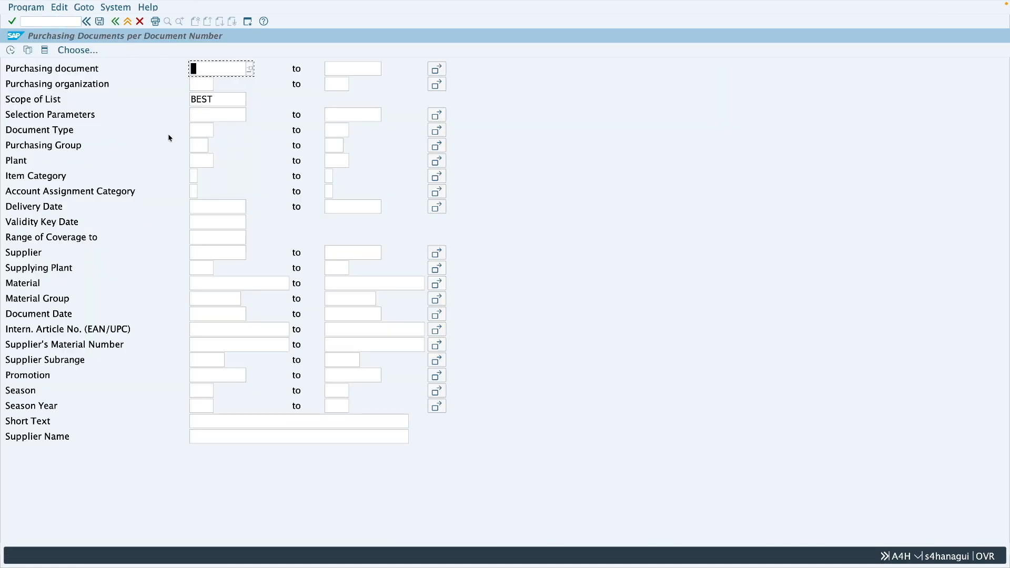
Check the selection parameter of movement type 101 and set Selection Parameters to WE101 in the purchasing document selection
click(212, 115)
click(251, 115)
click(223, 281)
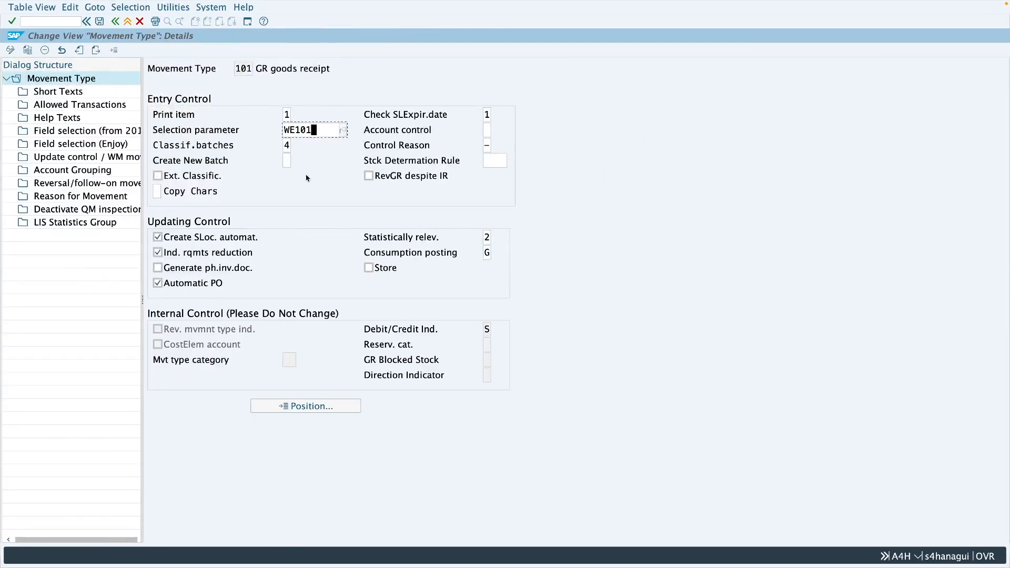
double_click(325, 131)
click(325, 131)
drag(314, 130, 283, 137)
click(319, 132)
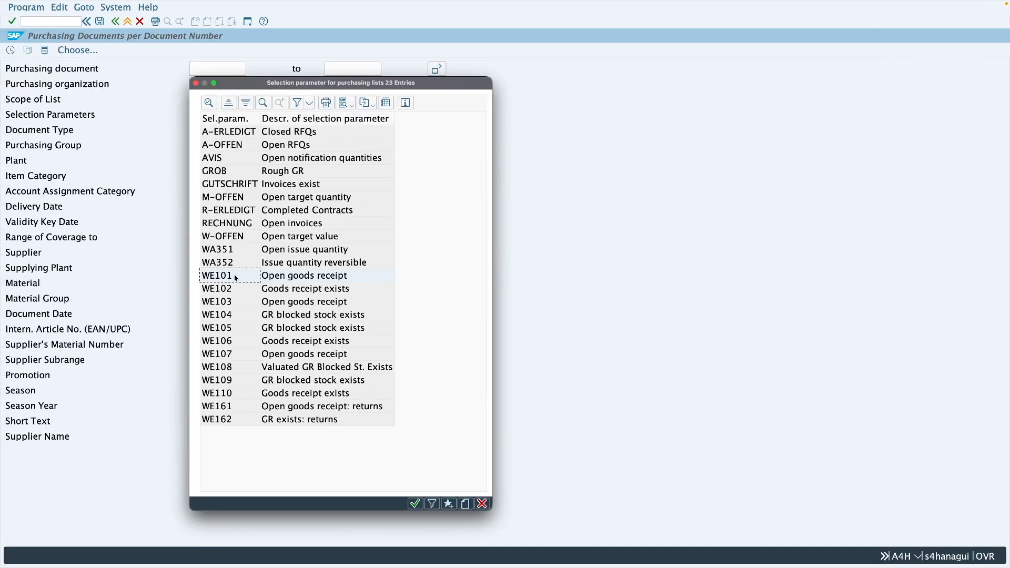
double_click(232, 277)
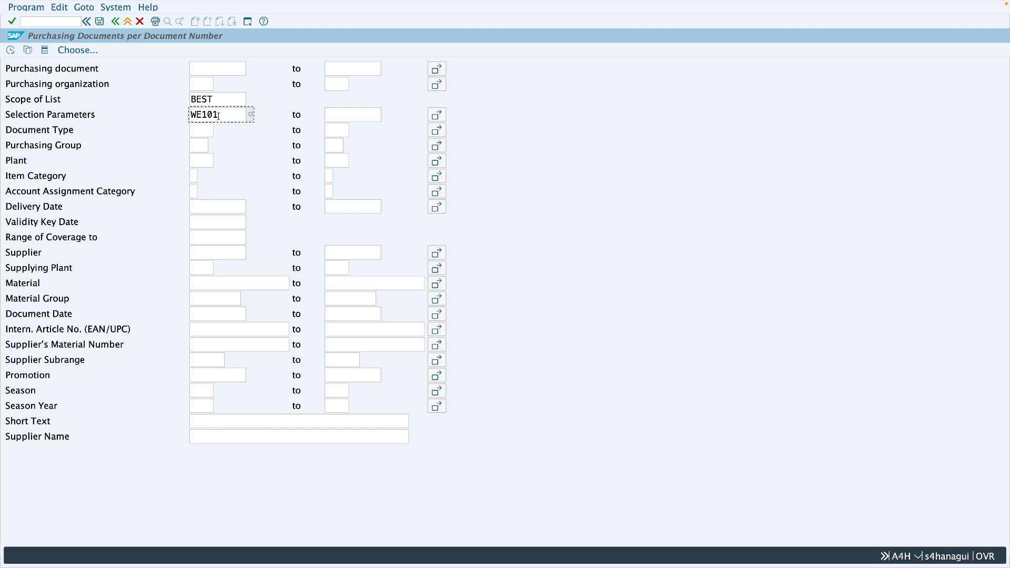
Compare the WE101 selection parameter with movement type 101, and look at its Check SLExpir.date and Account control fields
double_click(218, 115)
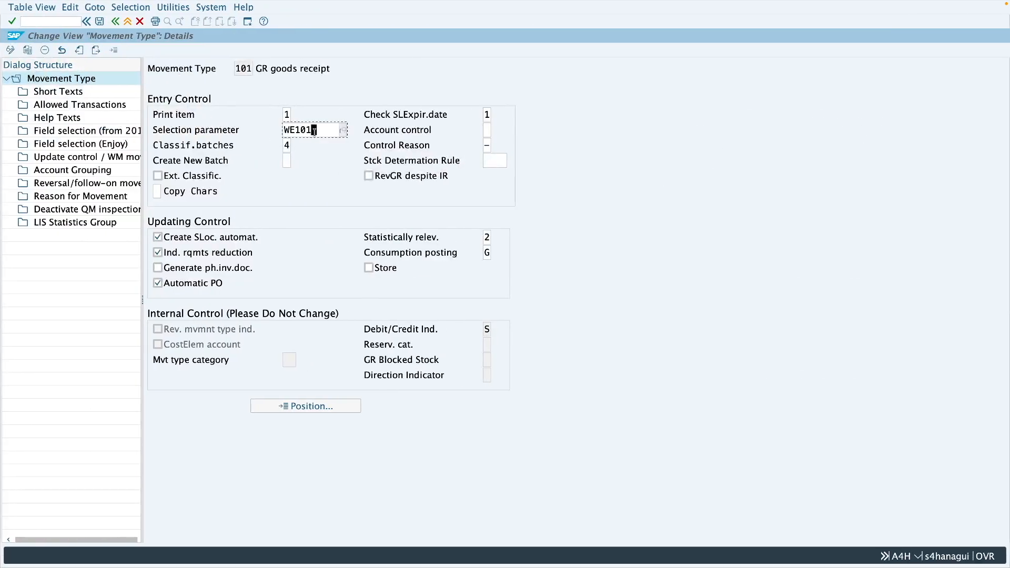
double_click(285, 132)
click(409, 112)
click(488, 129)
List the possible entries of Control Reason for movement type 101 and keep the suppressed-field option
click(488, 146)
click(495, 145)
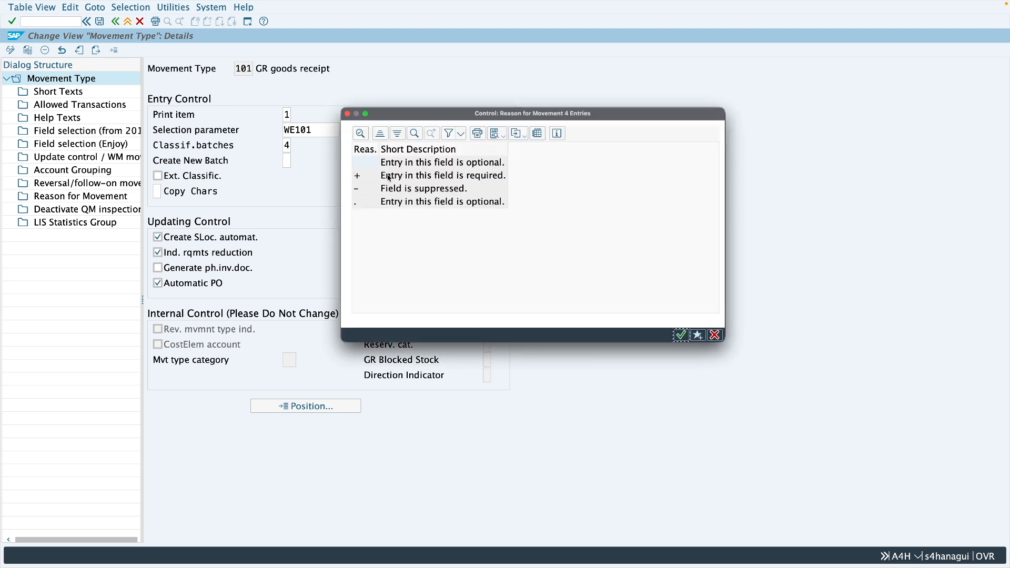
click(365, 191)
click(681, 335)
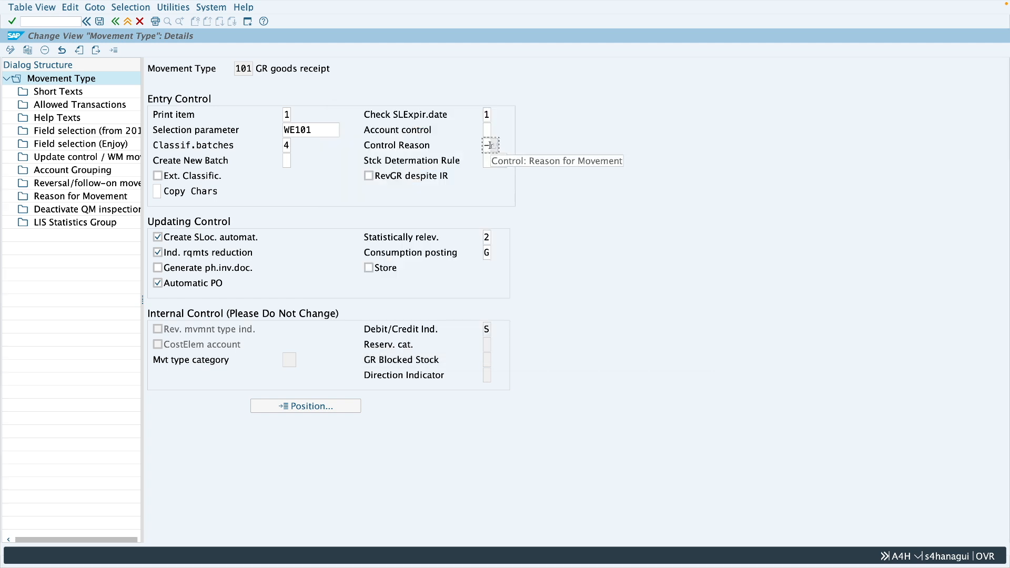
Bring up the details of movement type 124 and check its Control Reason setting
click(113, 50)
click(145, 97)
text(124)
key(Return)
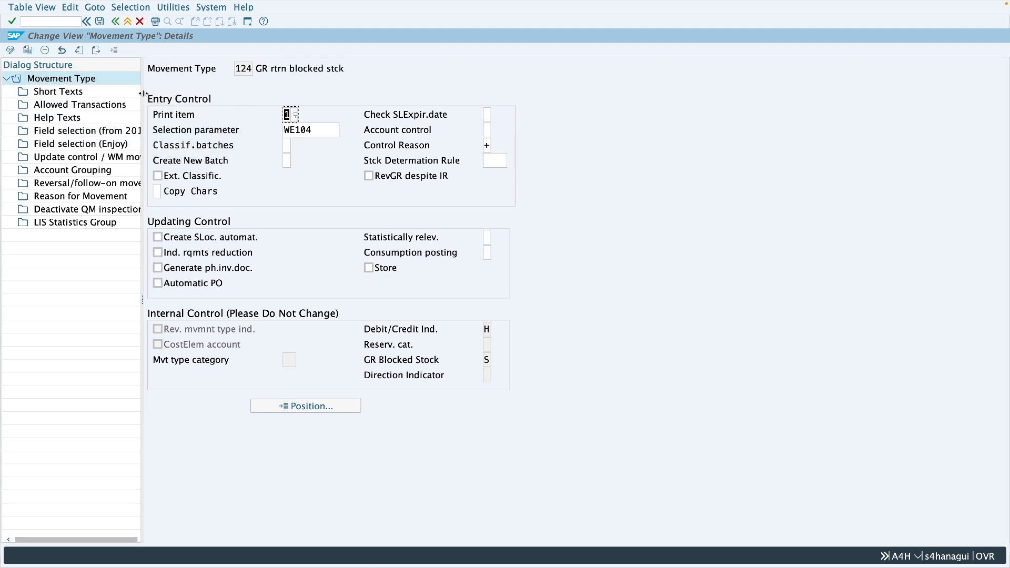
double_click(490, 146)
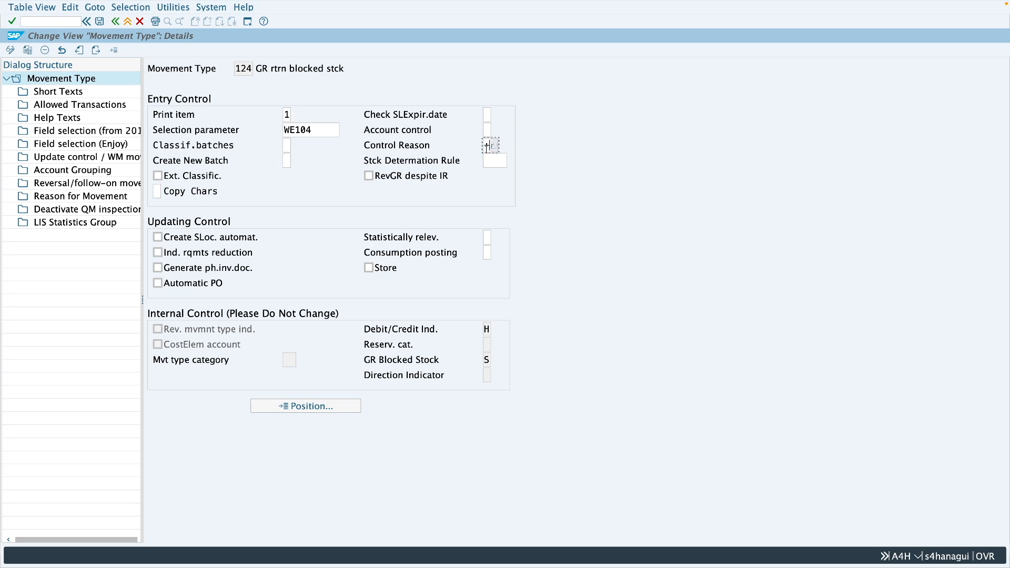
key(F4)
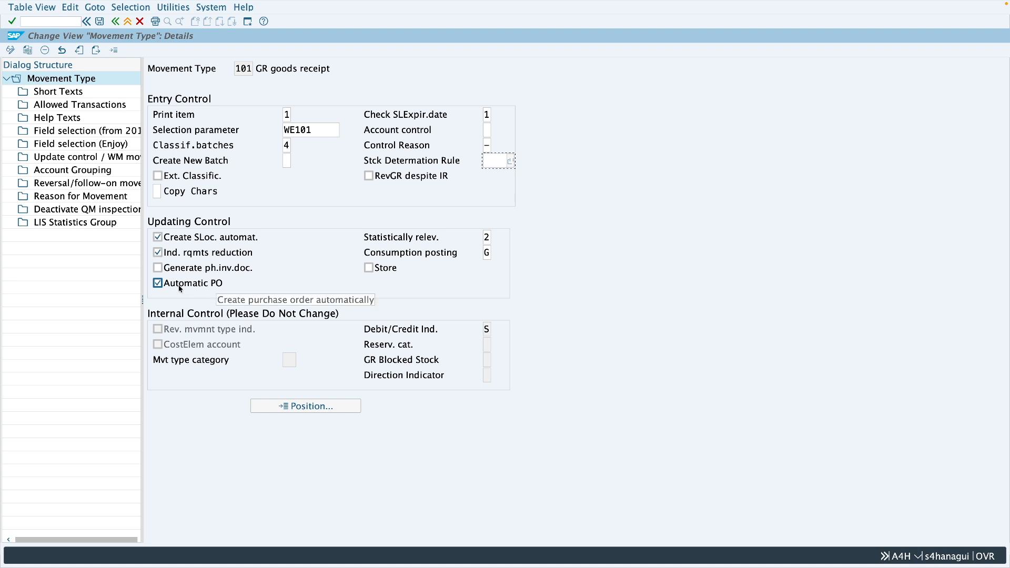
Choose Document evaluations and standard analyses (update) as movement type 101's statistical relevance and look at its Consumption posting field
click(487, 238)
click(498, 240)
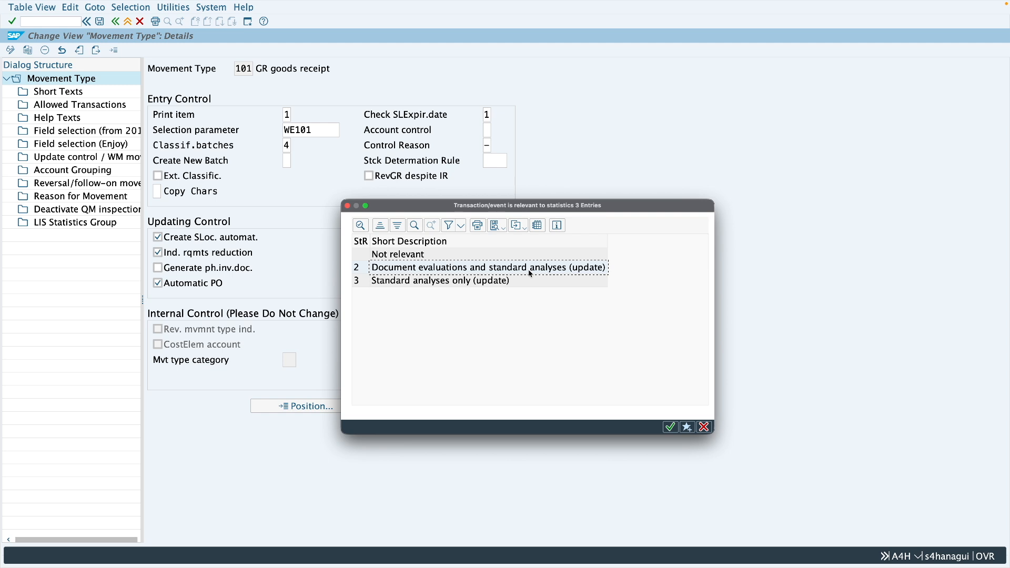
double_click(530, 269)
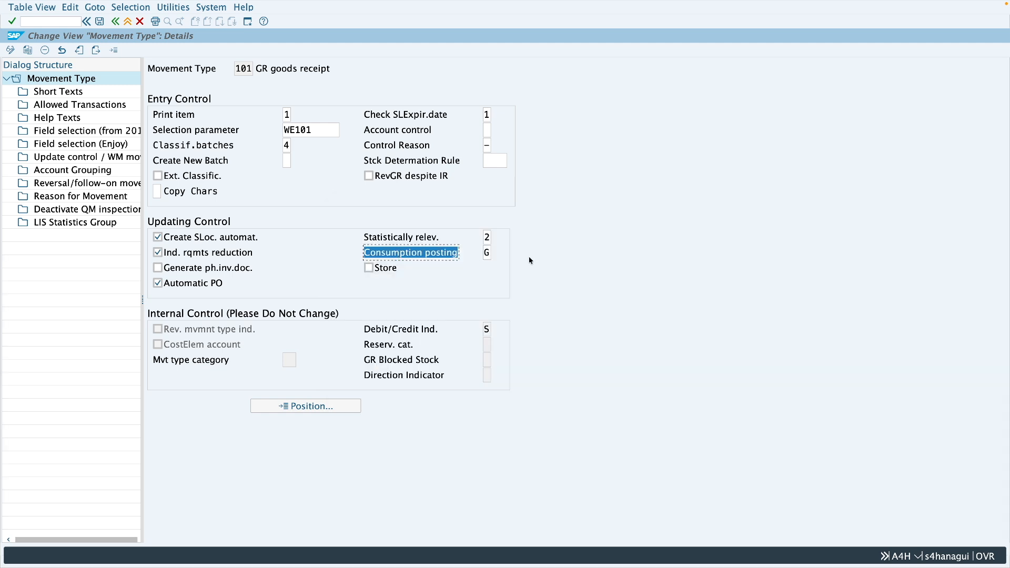
click(489, 253)
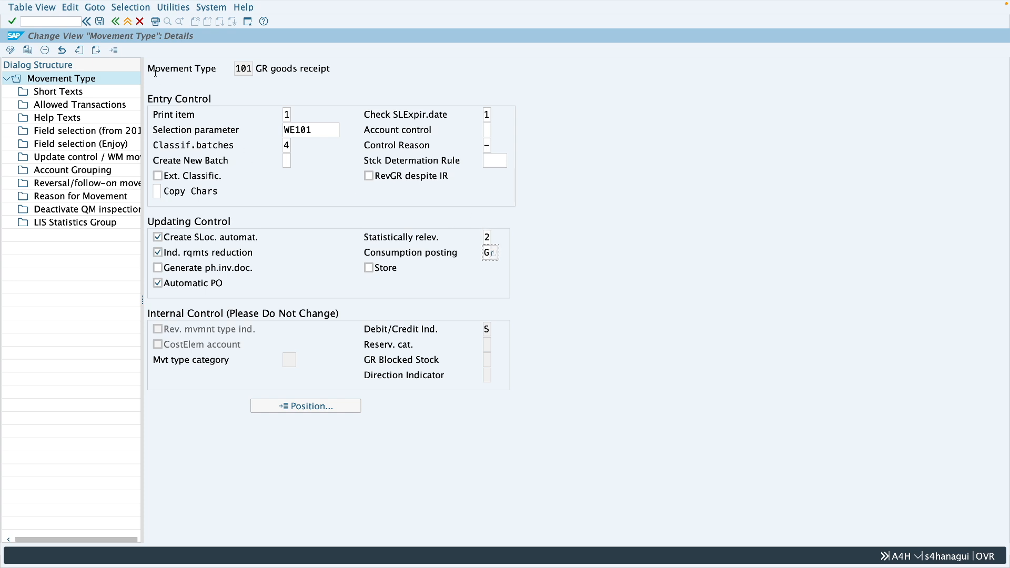
Bring up movement type 201 and examine the possible values of its Consumption posting field
click(114, 50)
text(201)
key(Return)
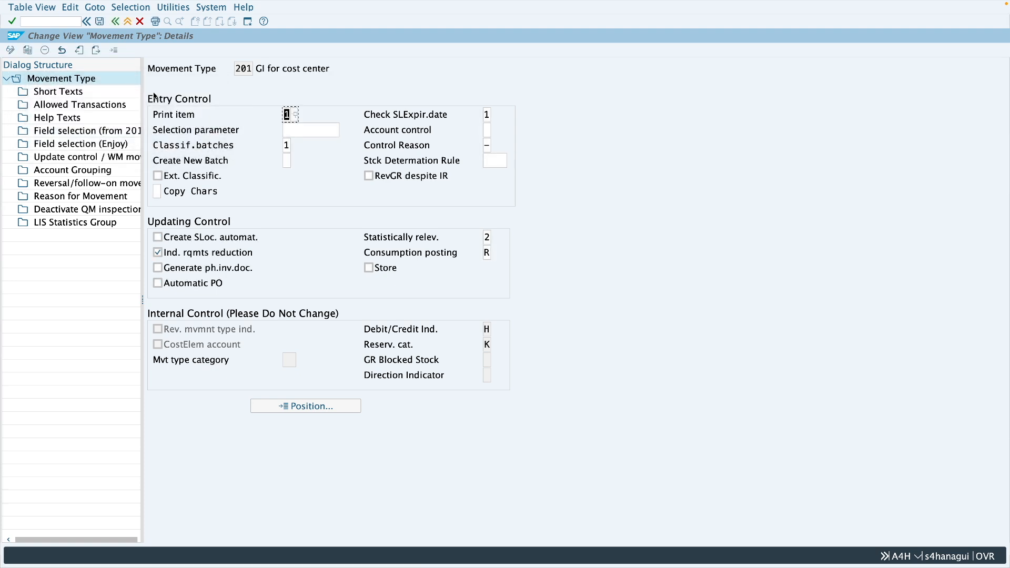
click(489, 253)
click(499, 253)
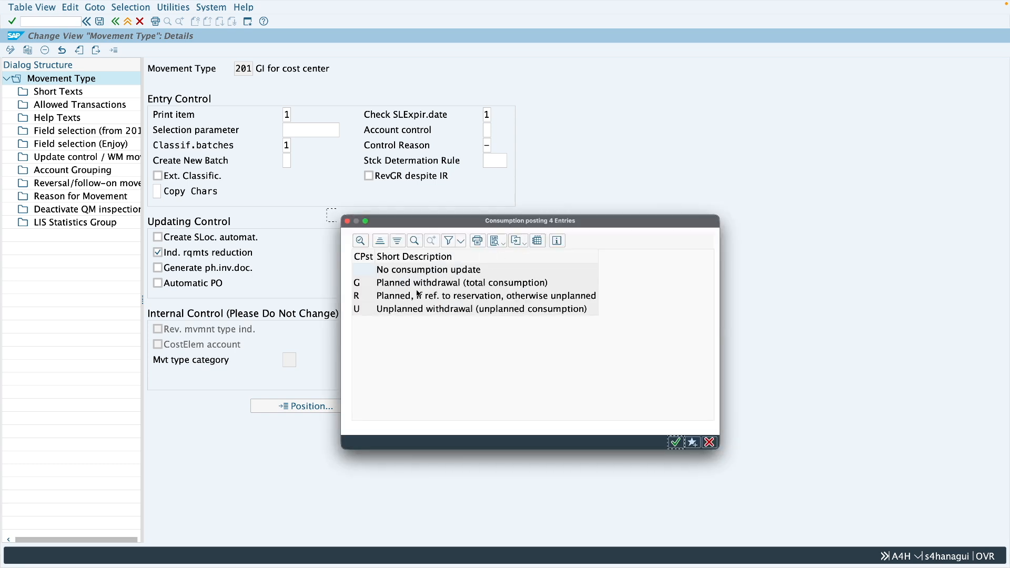
click(419, 296)
click(366, 299)
click(348, 222)
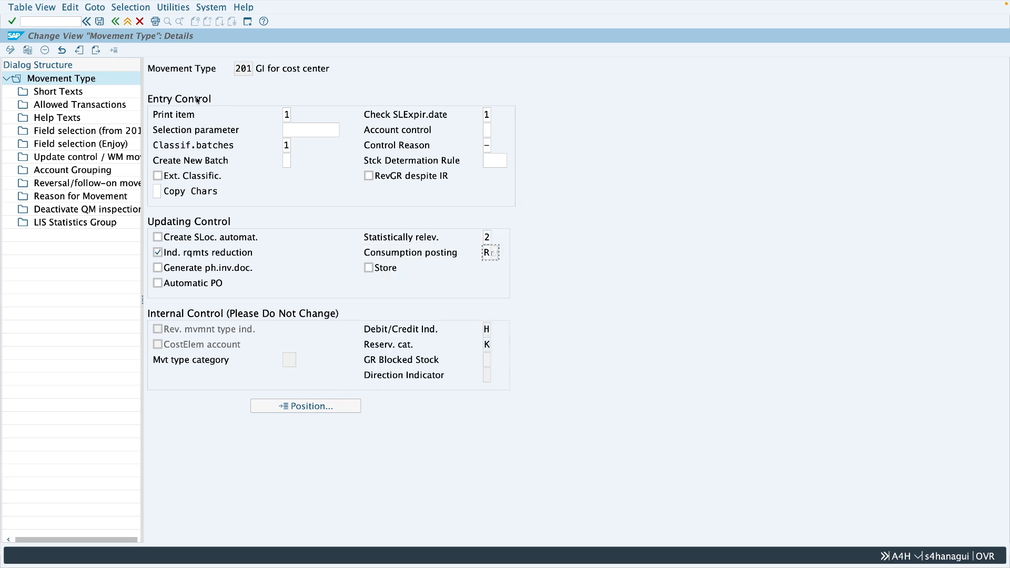
Bring up movement type 311 and examine its Consumption posting field against the list of possible values
click(114, 50)
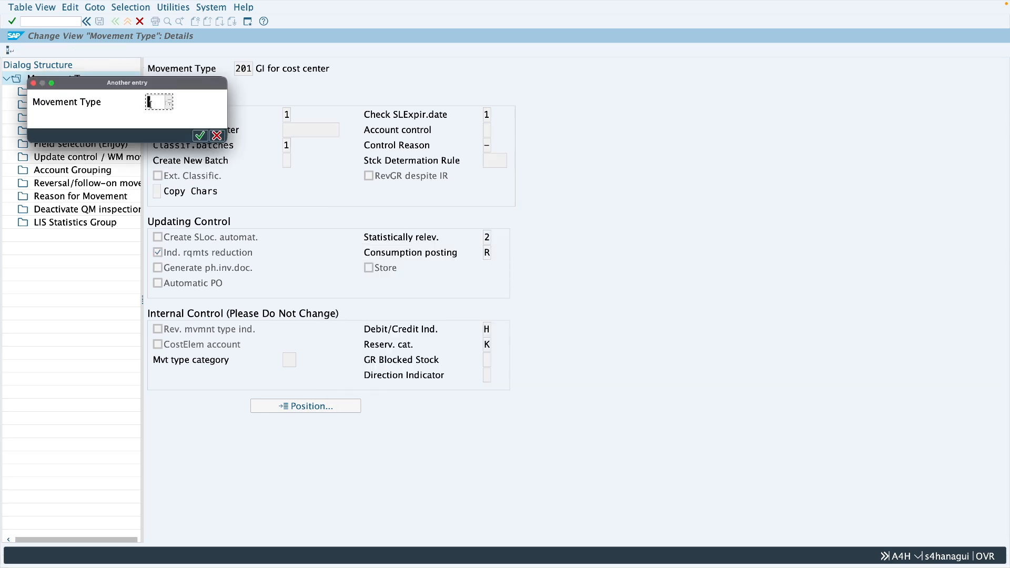
text(311)
key(Return)
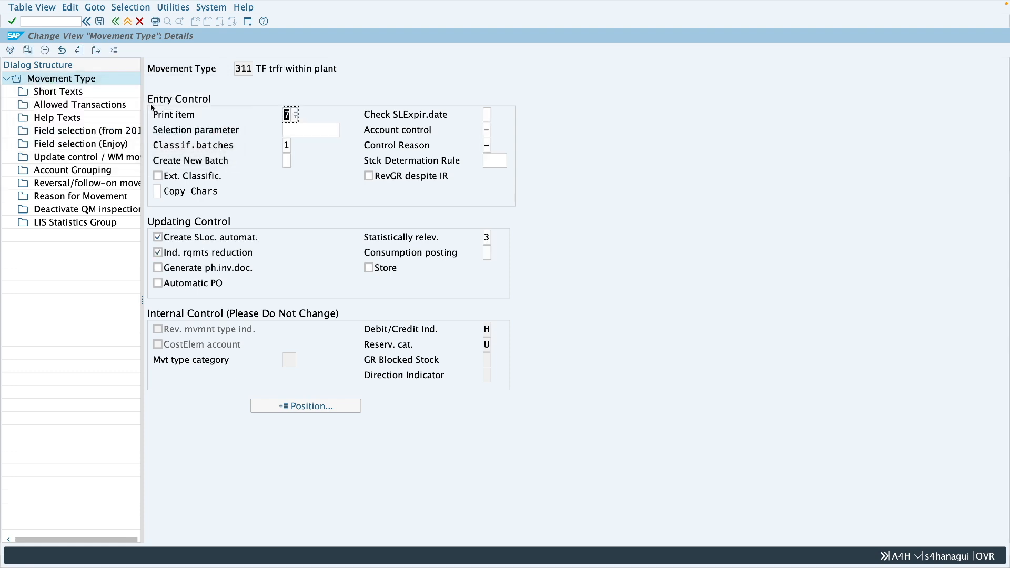
click(487, 253)
click(494, 254)
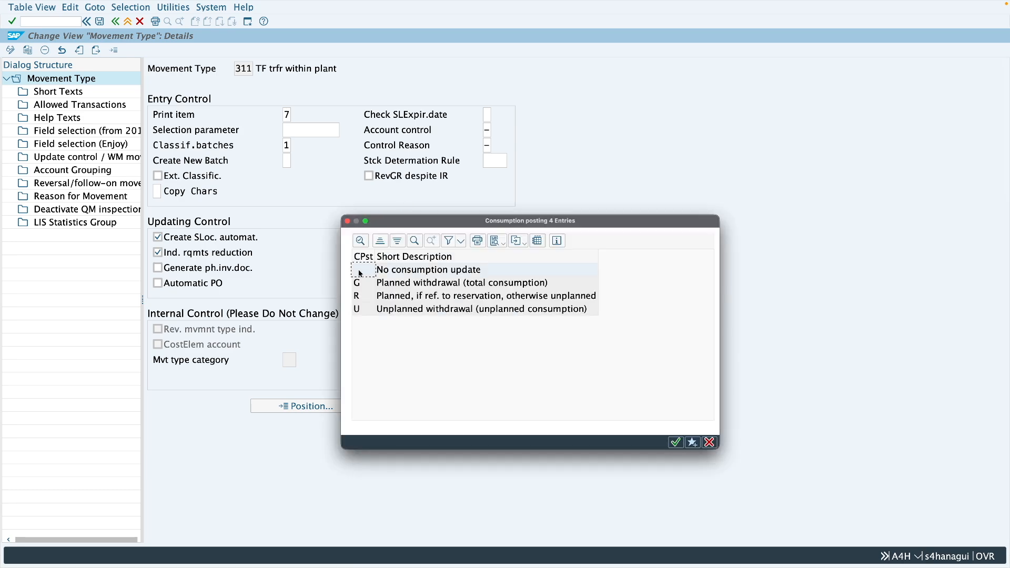
click(347, 221)
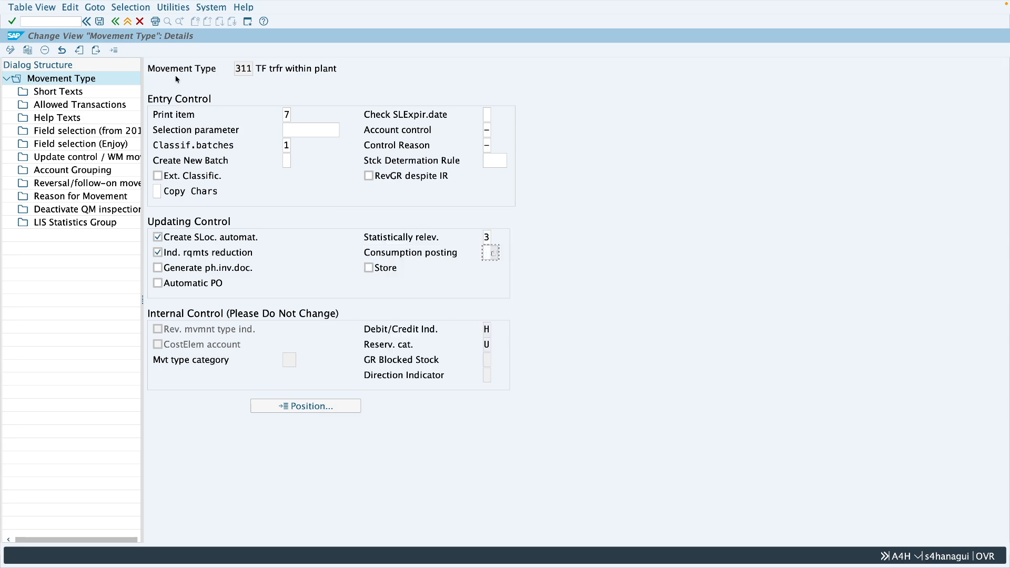
Return to movement type 101 and examine its internal control settings, including the possible values of Debit/Credit Ind
click(117, 51)
text(10)
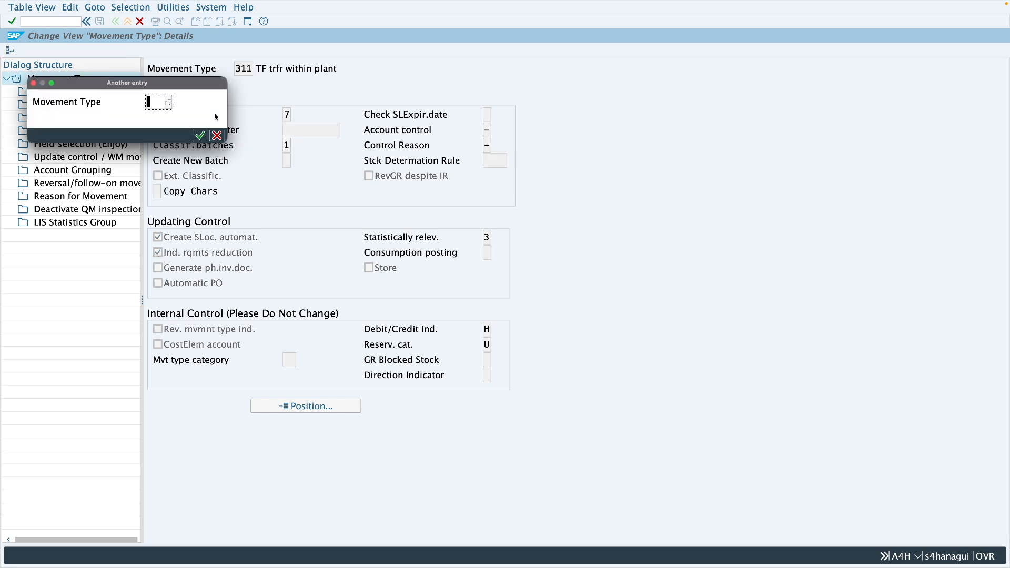
text(1)
key(Return)
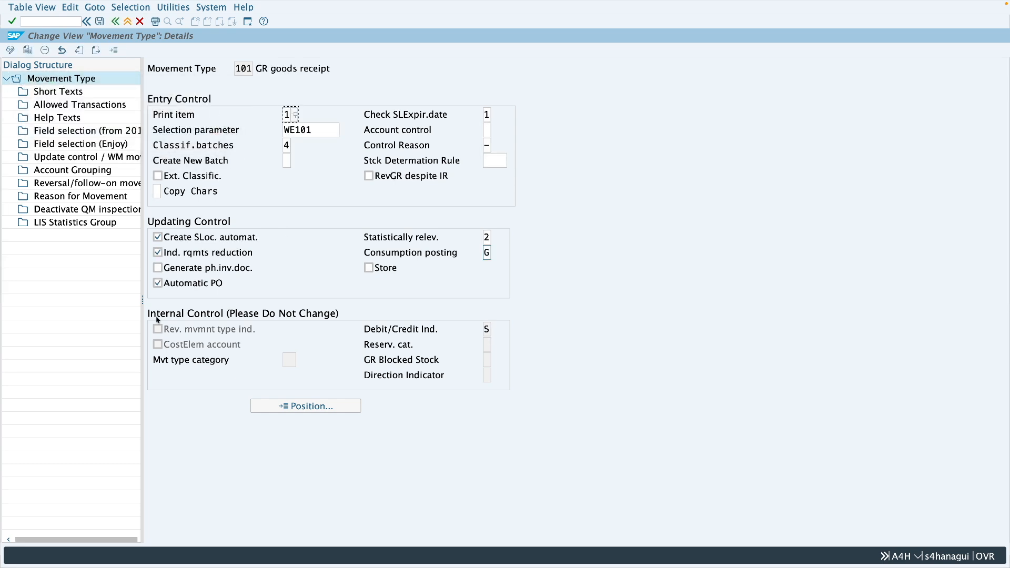
click(164, 343)
click(489, 330)
double_click(488, 329)
click(496, 331)
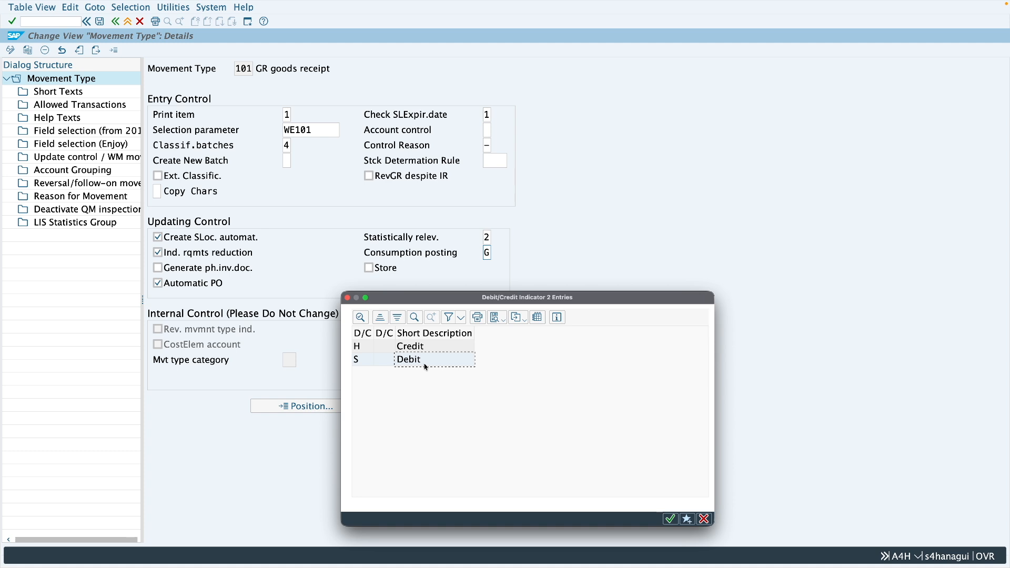
click(347, 298)
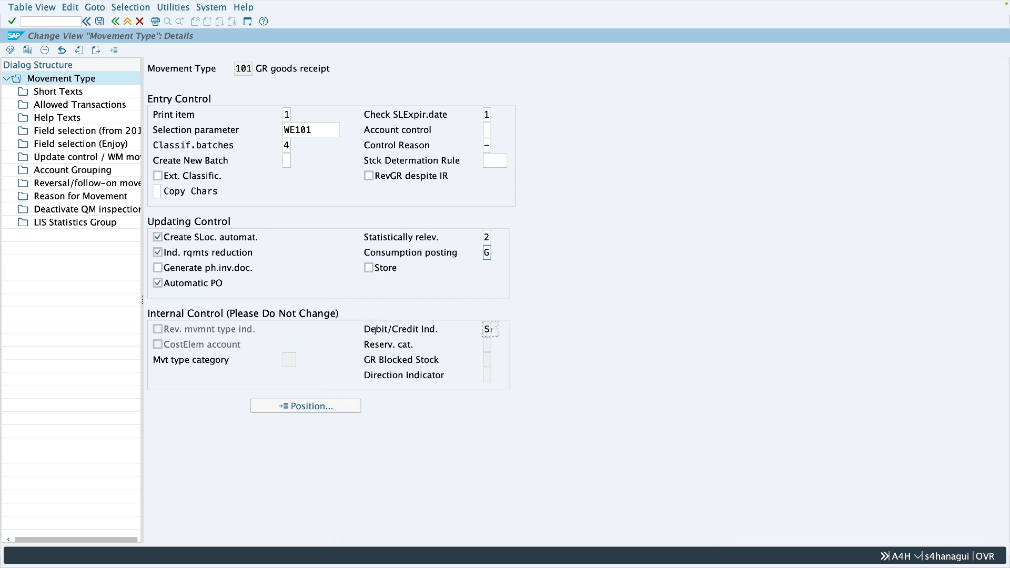
double_click(488, 329)
click(488, 330)
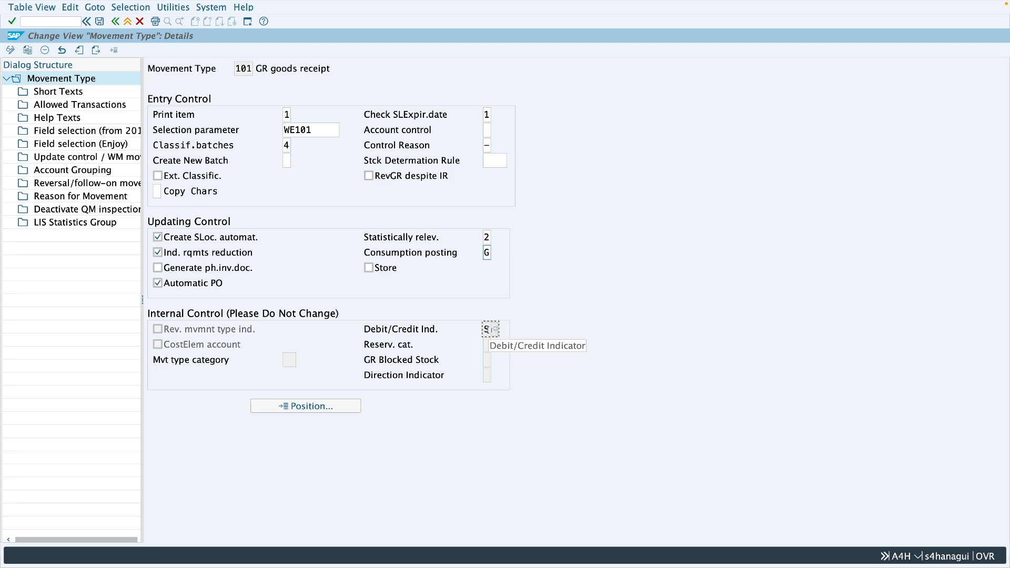
Compare the GR Blocked Stock field of movement type 101 with that of movement type 103
click(485, 360)
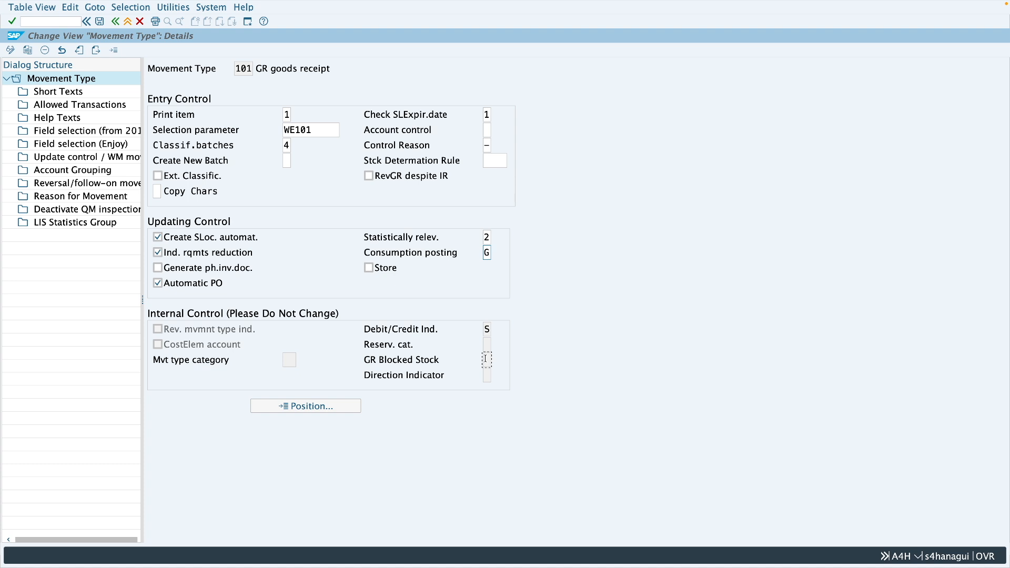
click(114, 50)
text(103)
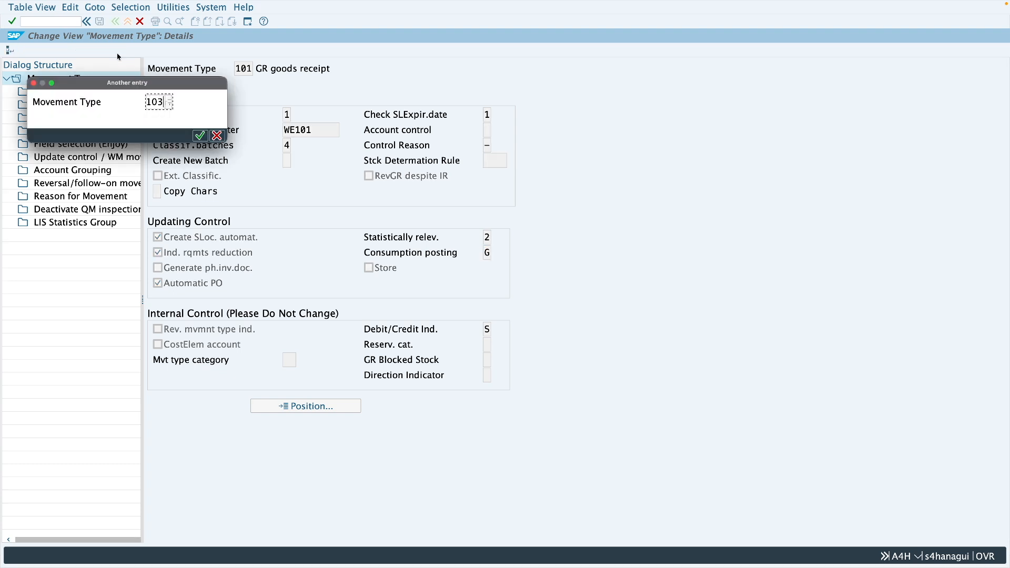
key(Return)
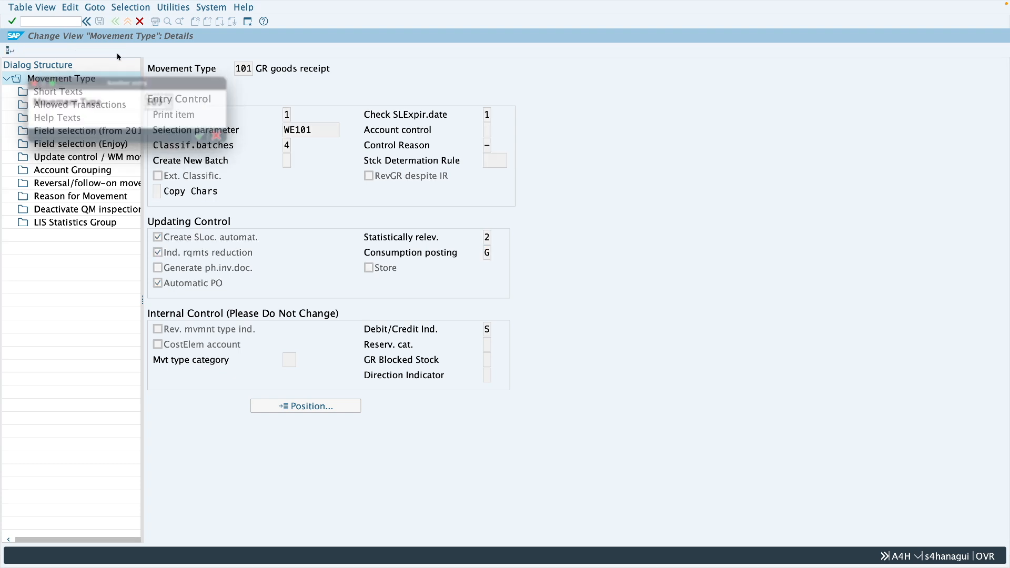
click(487, 360)
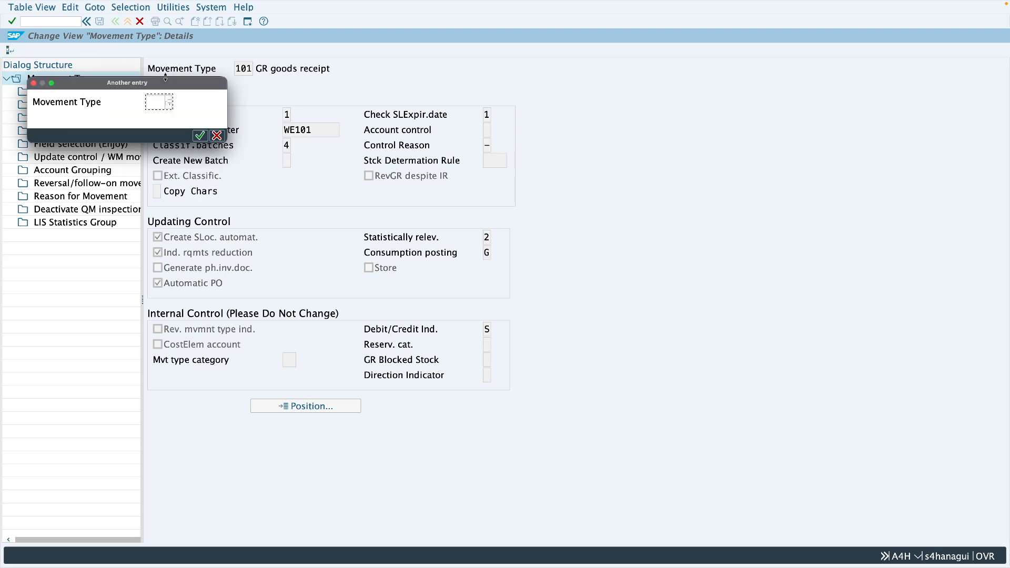
Bring up movement type 105 and check its GR Blocked Stock indicator
text(105)
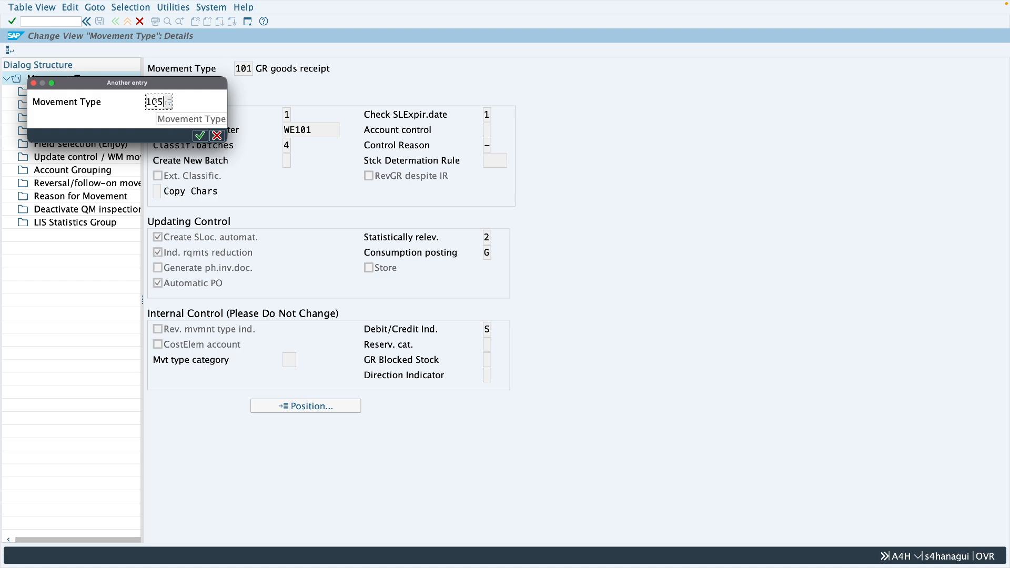
key(Return)
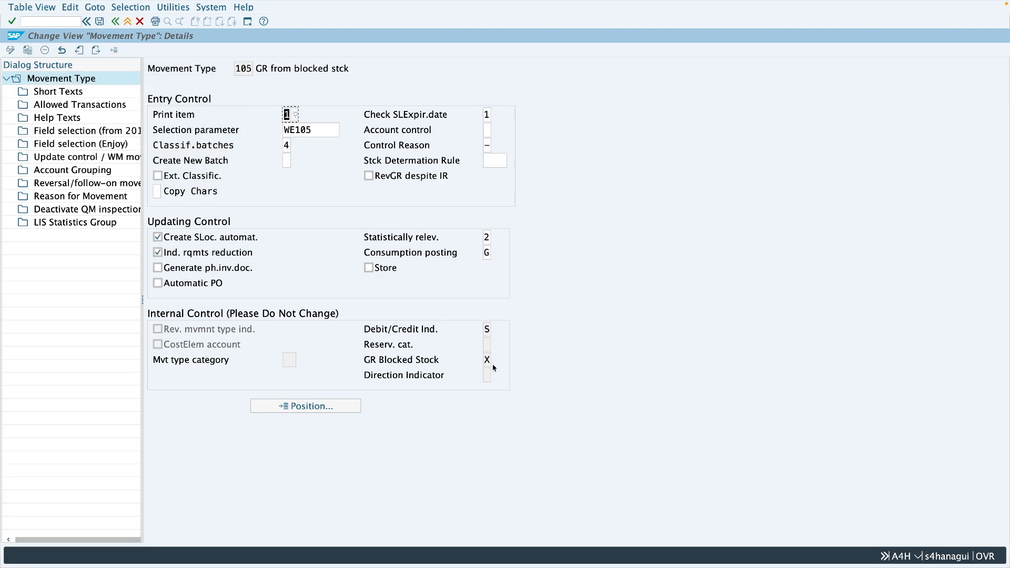
click(487, 360)
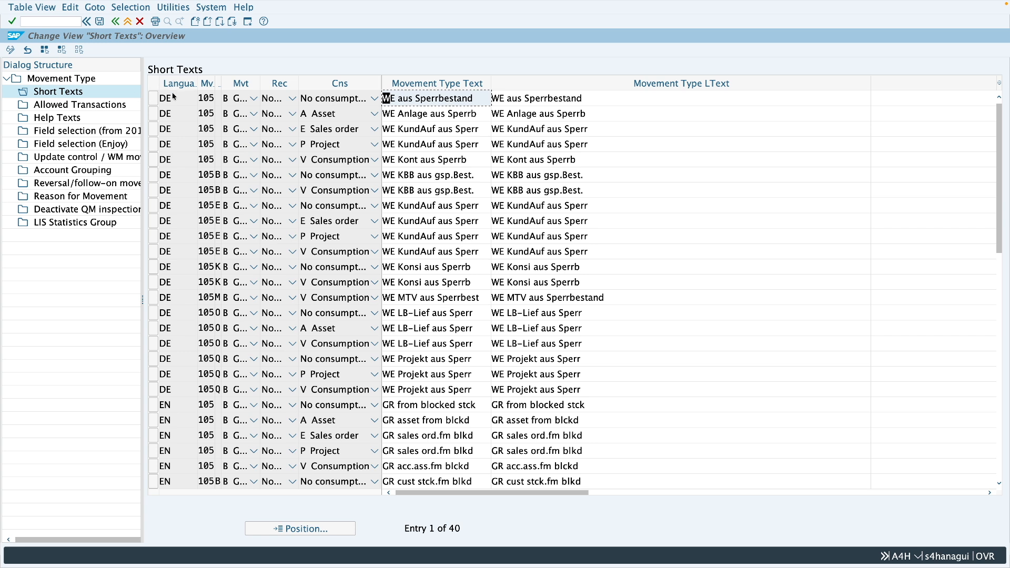
In the short texts of movement type 105, look at the English text GR from blocked stck
scroll(171, 261, down, 3)
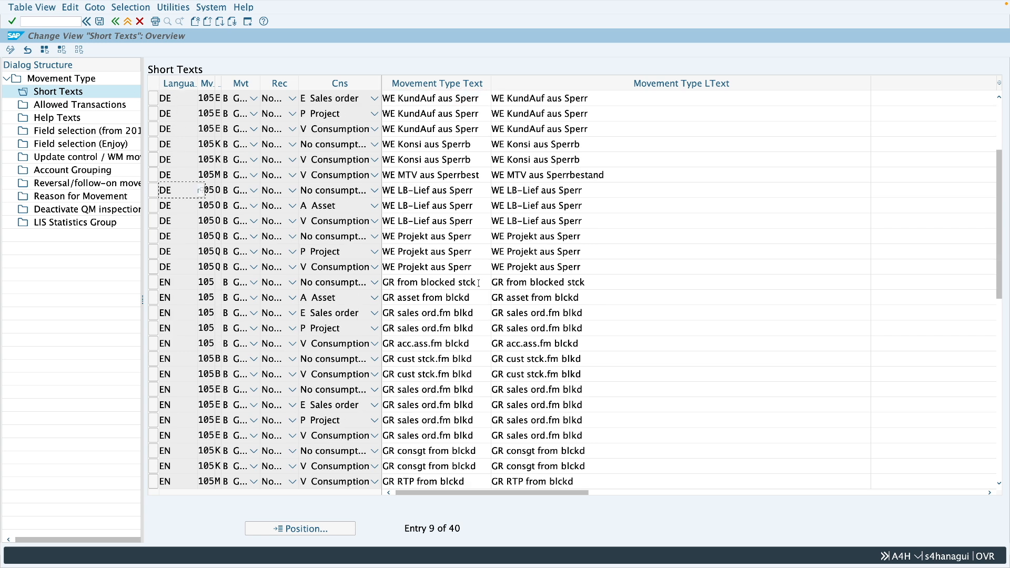
drag(482, 283, 382, 283)
click(477, 282)
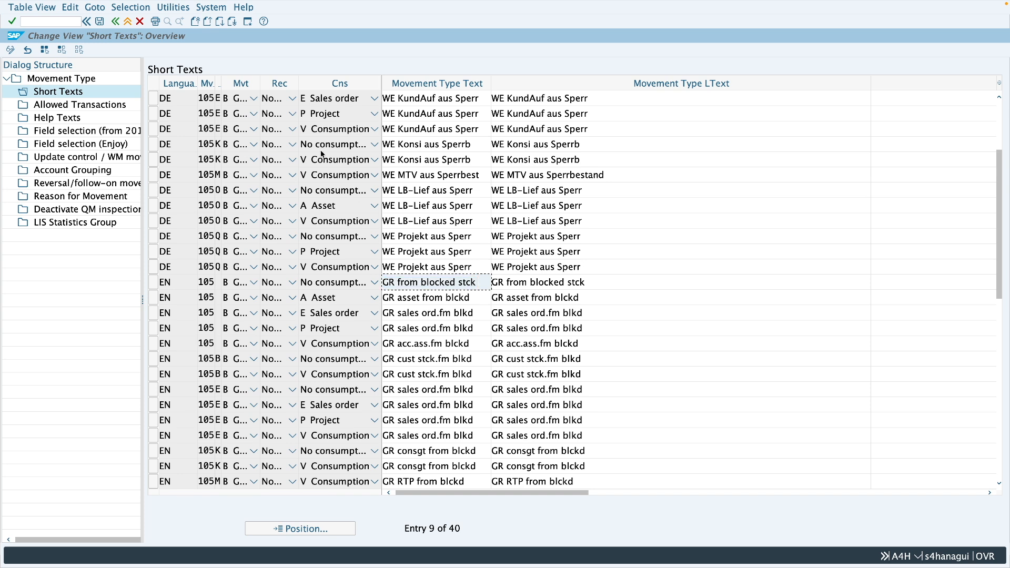
In a new session, run transaction MIGO and check the movement type text shown for goods receipt 101
click(248, 22)
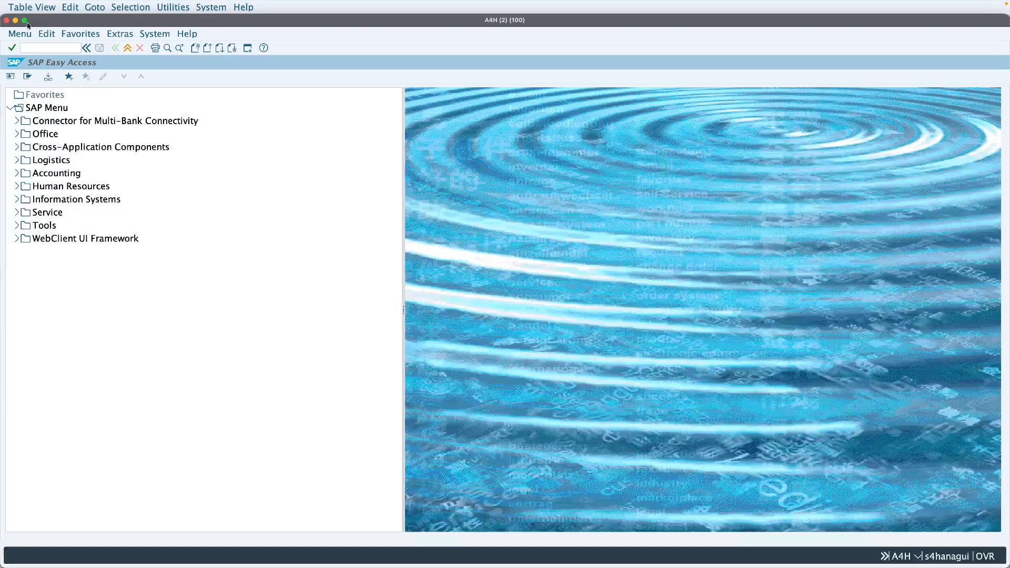
text(migo)
key(Return)
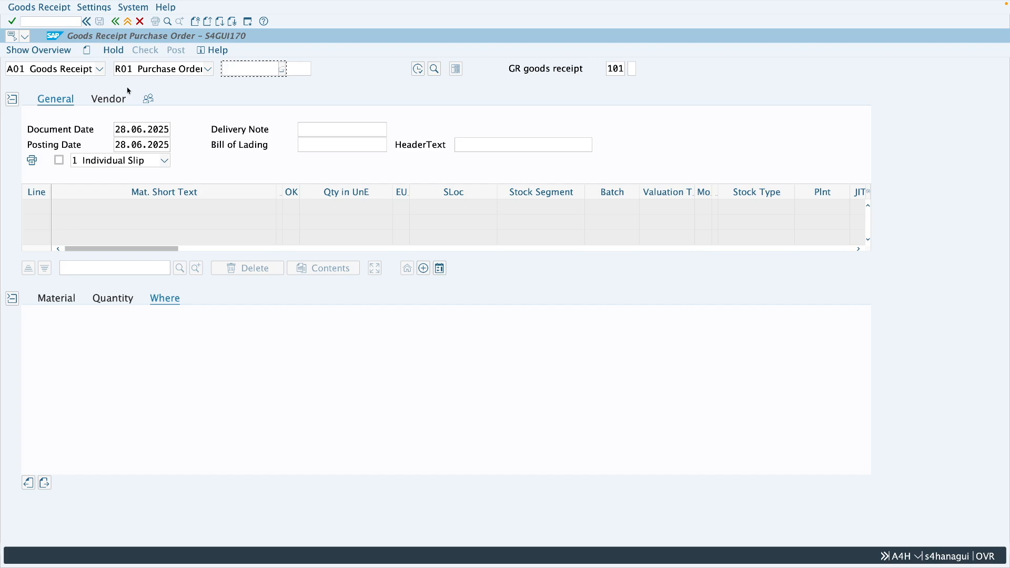
drag(625, 69, 606, 70)
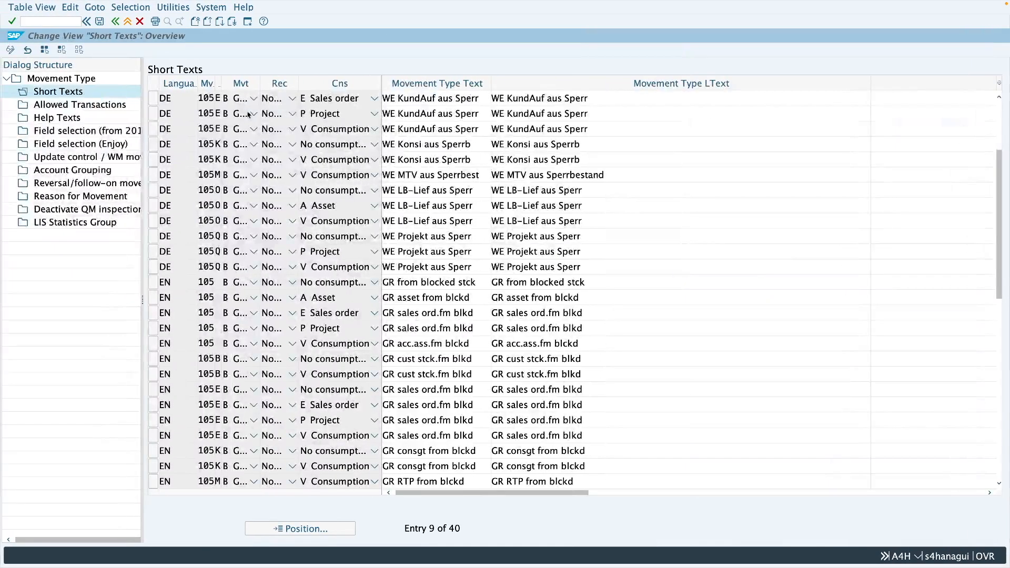
Return from the short texts to the movement type overview and pick movement type 101
click(48, 83)
double_click(48, 82)
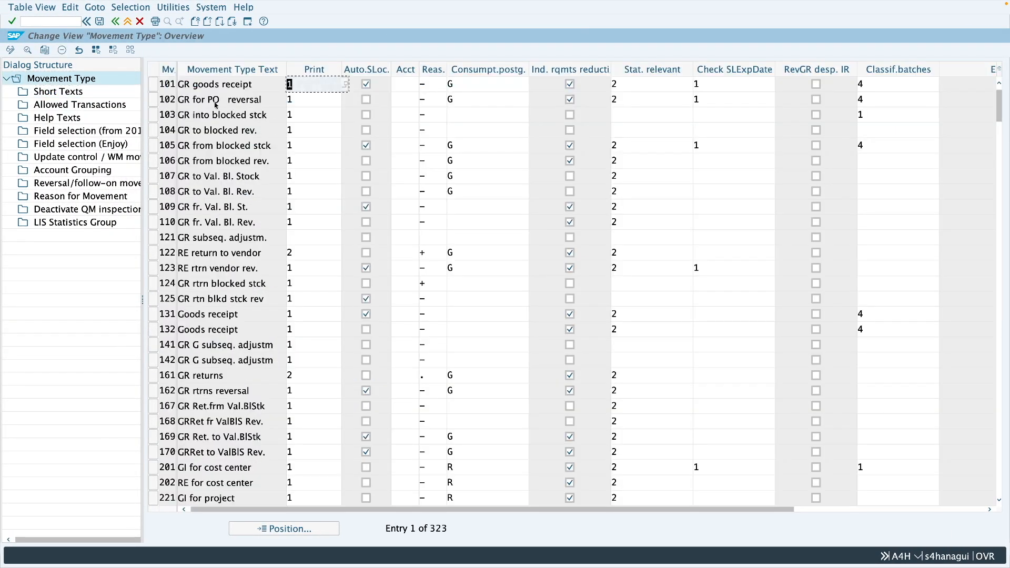
double_click(168, 84)
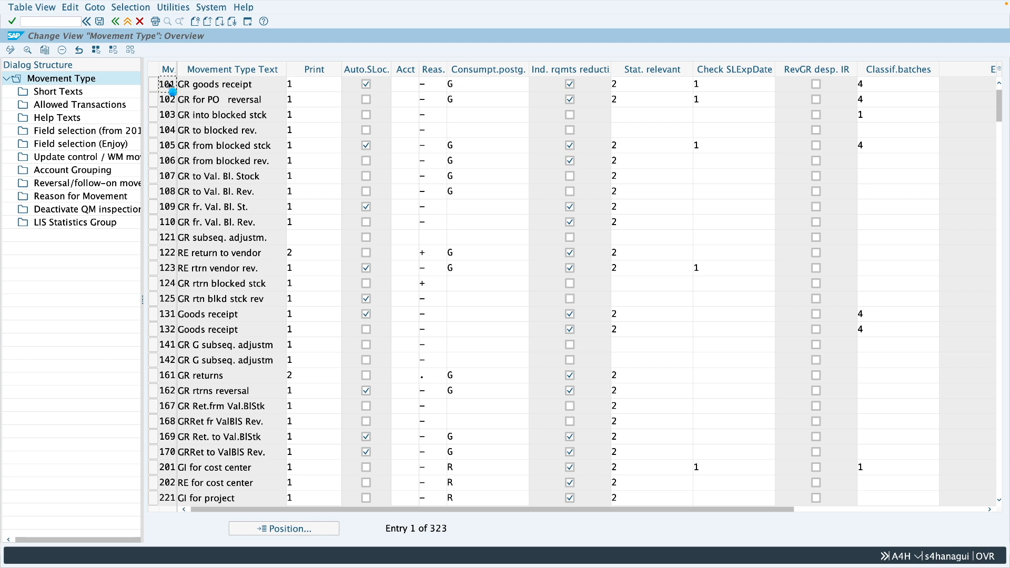
Open the short texts of movement type 101 and locate the first English entry, GR goods receipt
click(52, 93)
double_click(52, 93)
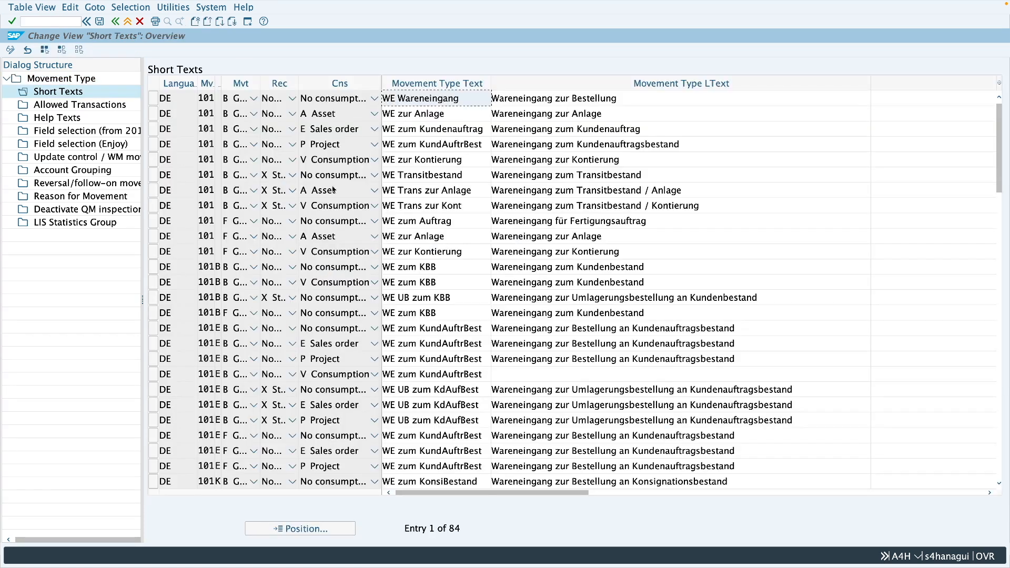
click(240, 360)
scroll(240, 360, down, 8)
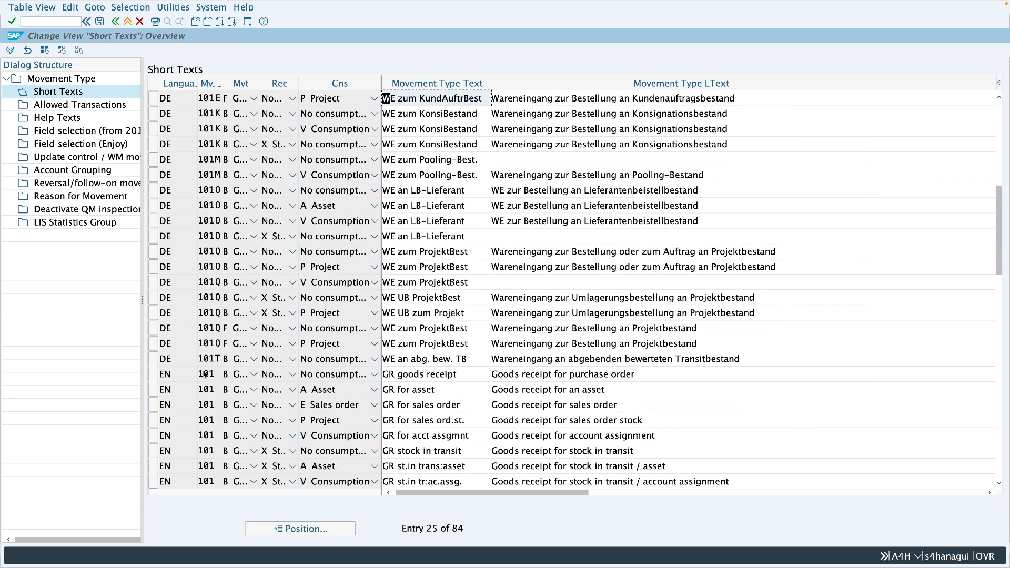
drag(462, 375, 383, 380)
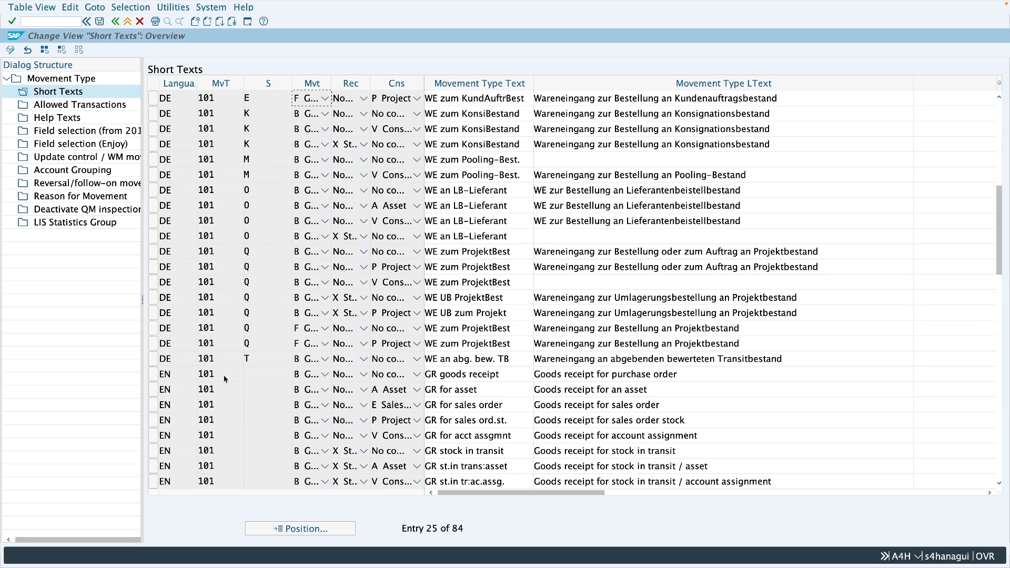
drag(177, 377, 160, 375)
double_click(217, 375)
click(268, 377)
For the English GR goods receipt entry, list the available movement, receipt and consumption indicator options
click(325, 375)
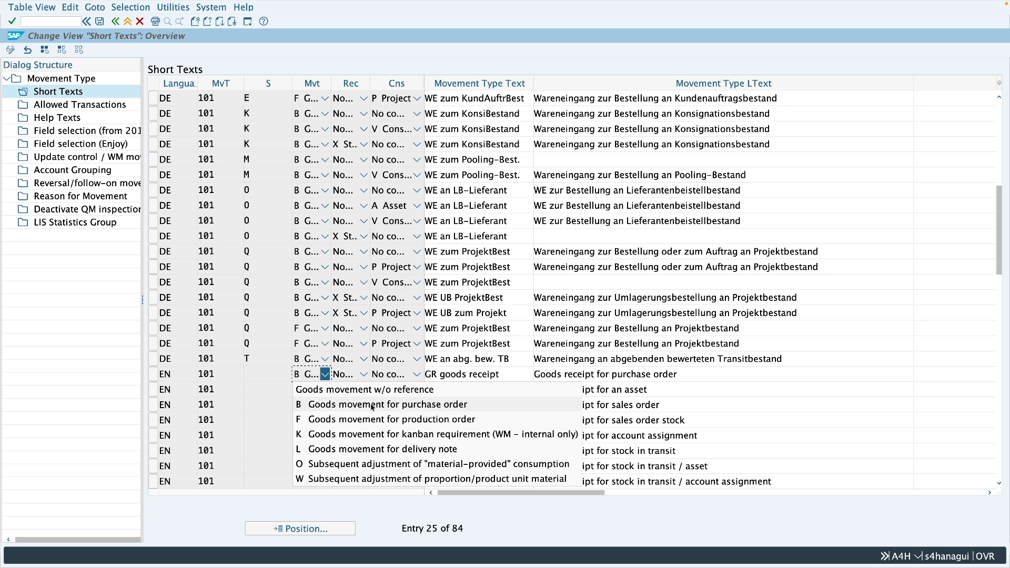
click(364, 374)
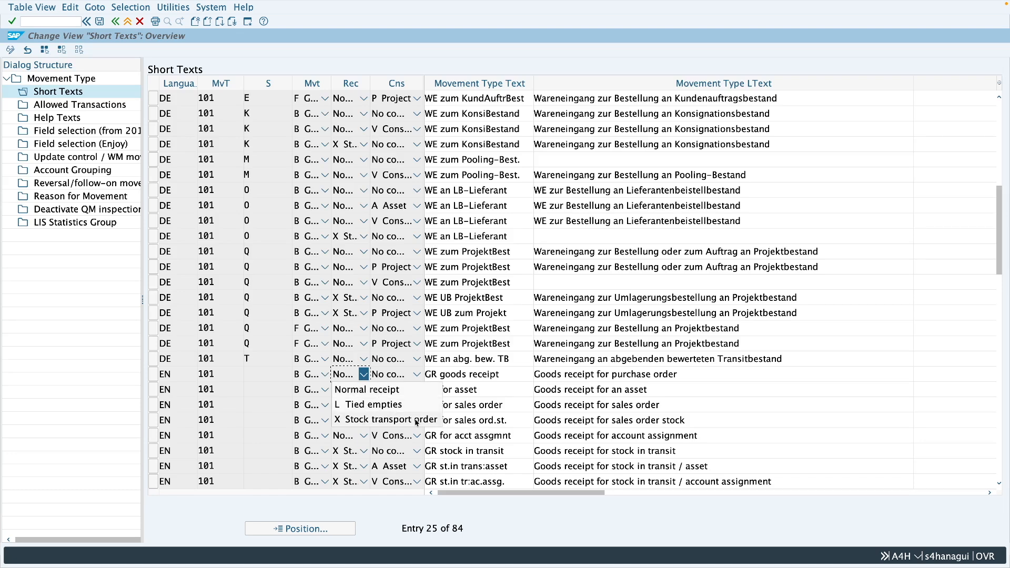
click(417, 374)
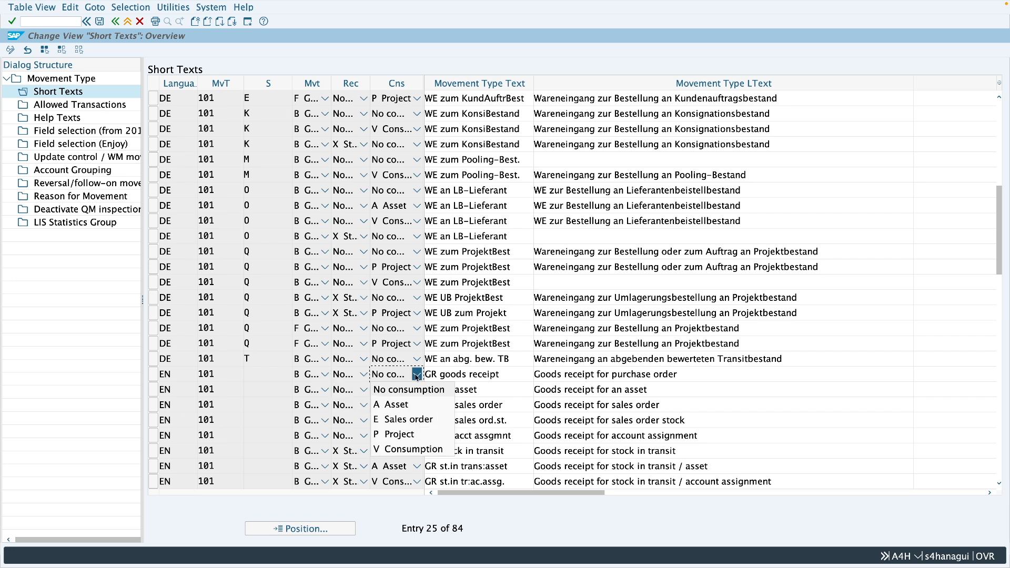
Compare the English movement type texts GR goods receipt and GR for asset of movement type 101
click(504, 378)
drag(500, 374, 424, 374)
drag(505, 374, 429, 375)
click(394, 393)
click(398, 393)
drag(477, 390, 424, 390)
Examine the English short text of movement type 101 for special stock K, GR for consgt stock
scroll(255, 409, down, 8)
double_click(255, 408)
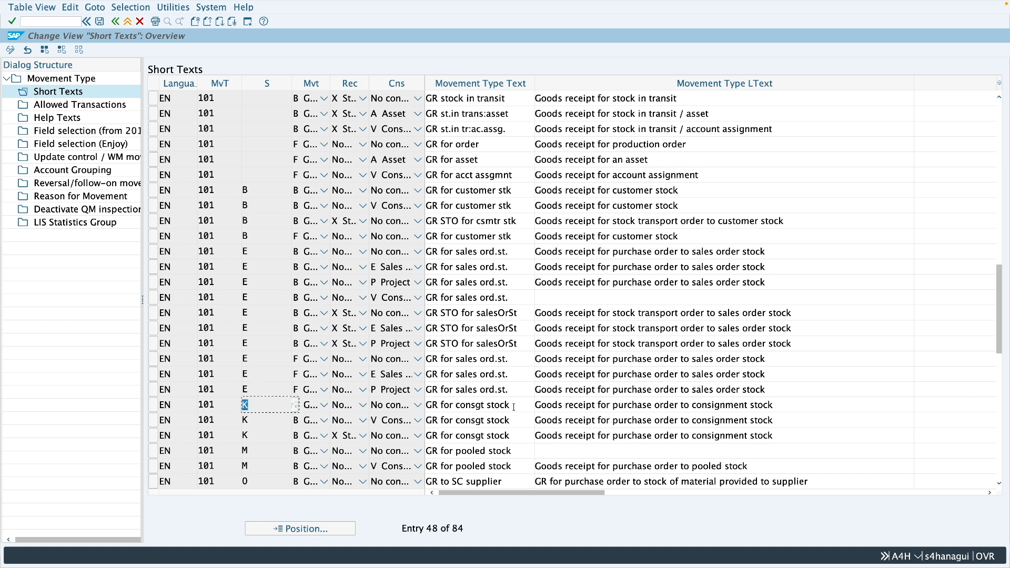
drag(514, 407, 426, 408)
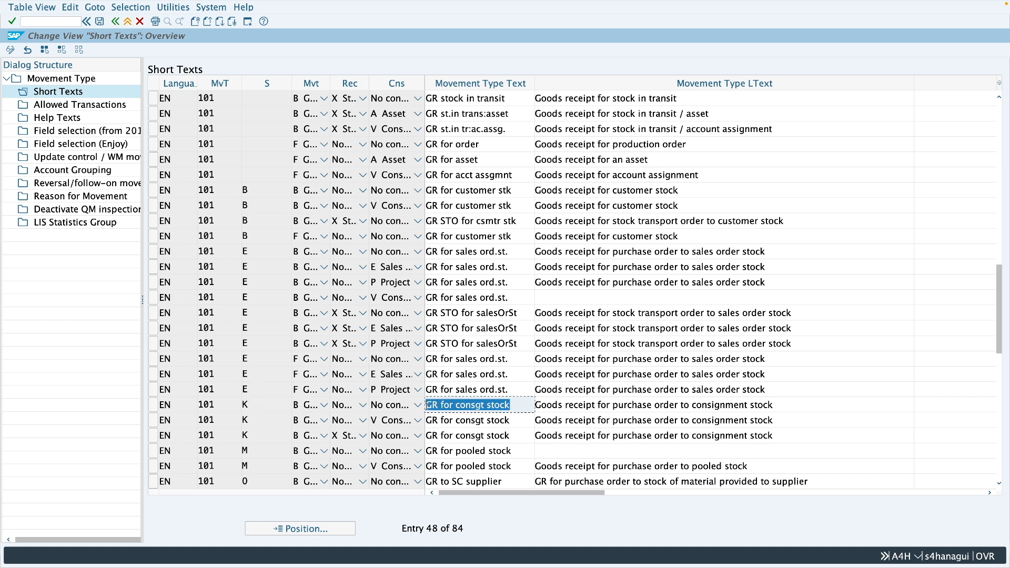
click(511, 406)
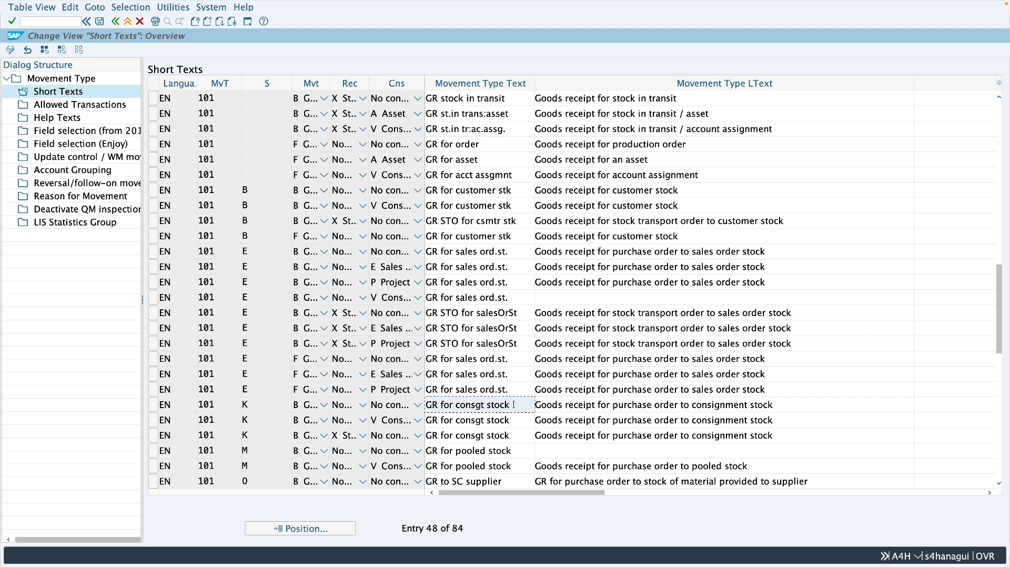
Look through the allowed transactions of movement type 101 and open its help texts
double_click(80, 108)
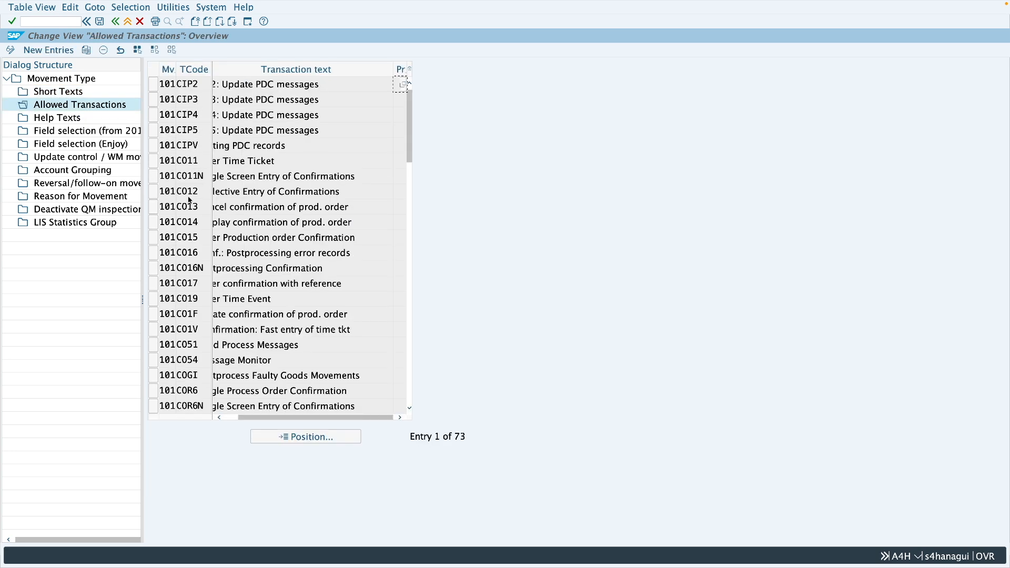
scroll(190, 200, down, 3)
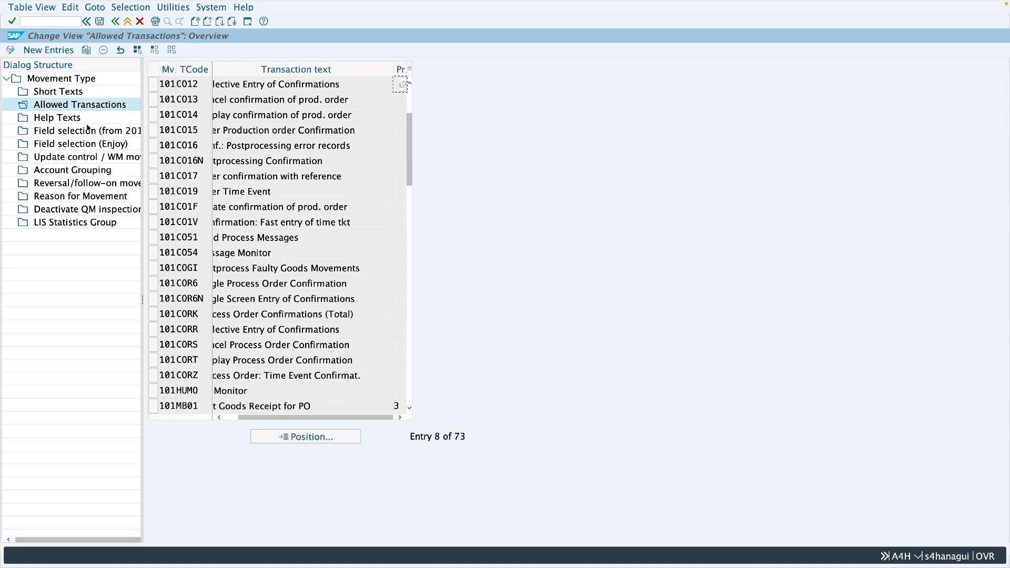
click(61, 118)
double_click(62, 121)
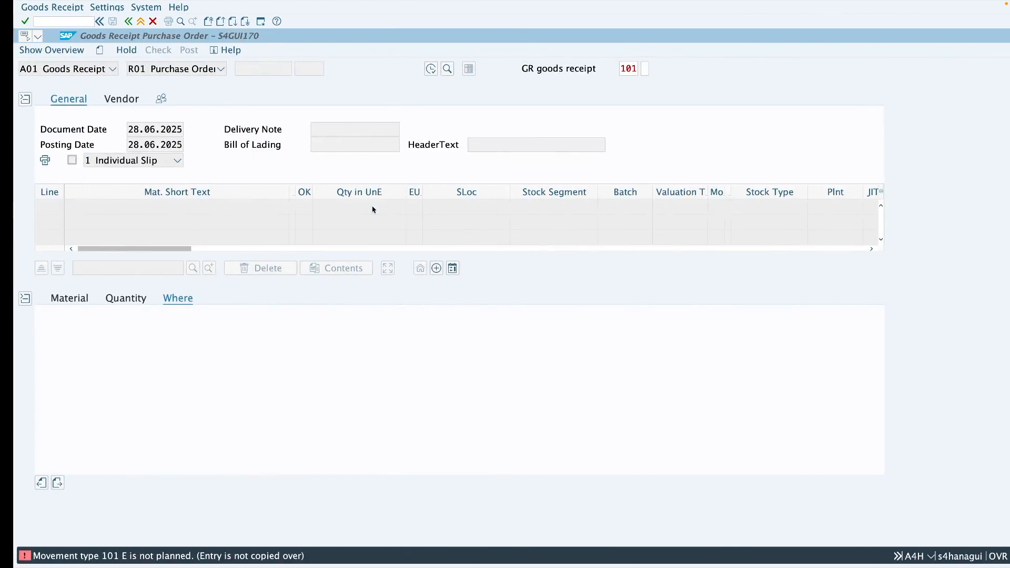
Switch to the MIGO session and check the movement type and special stock fields of goods receipt 101
click(623, 69)
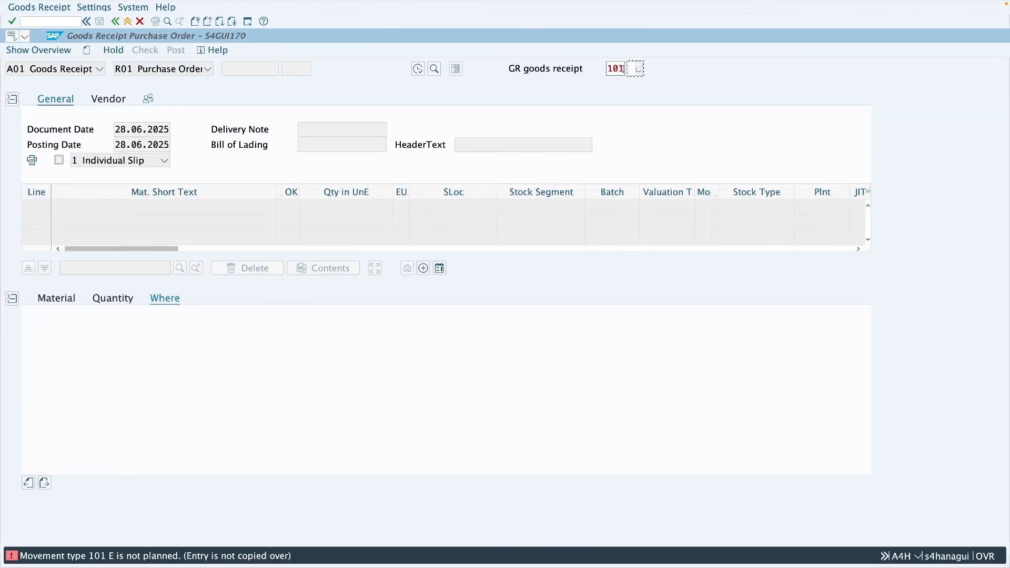
click(630, 69)
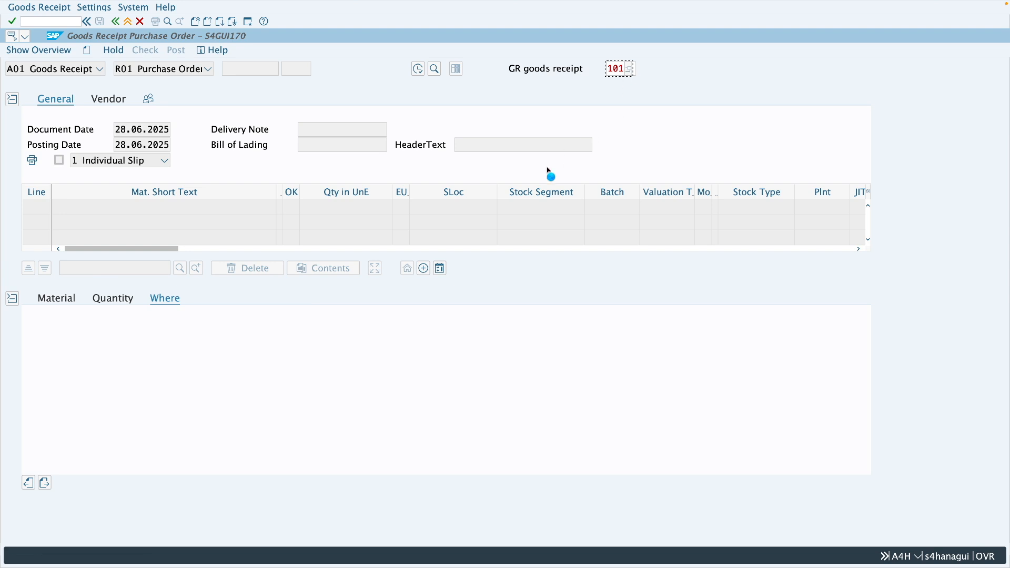
click(547, 106)
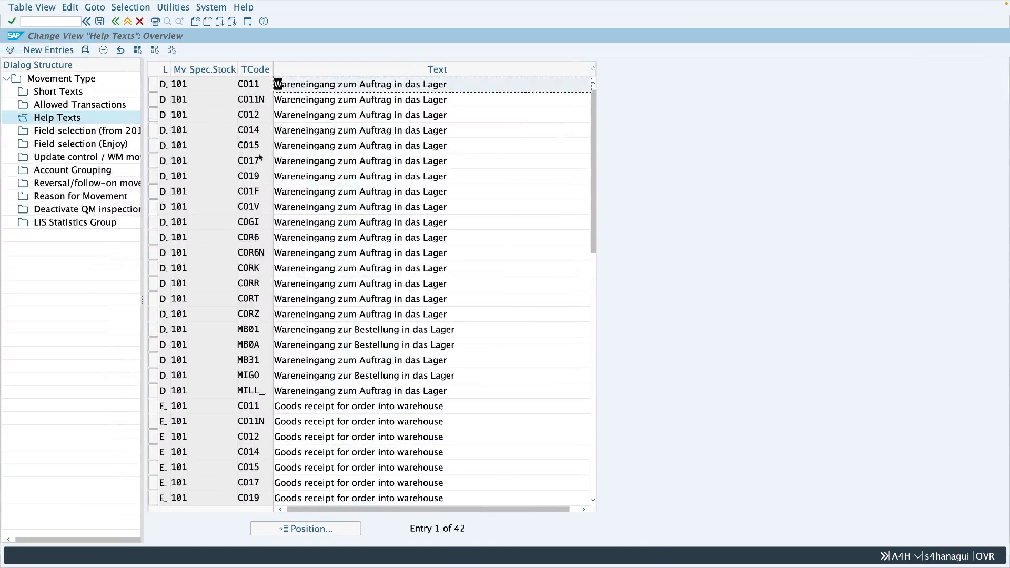
In the help texts of movement type 101, examine the English text for transaction MIGO
click(310, 260)
text(er in)
key(Return)
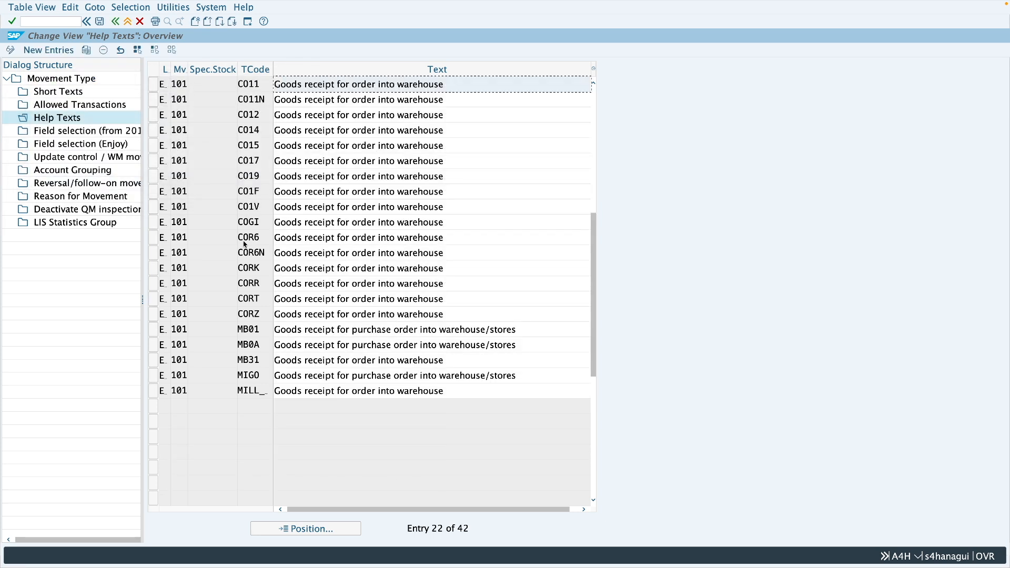
click(518, 375)
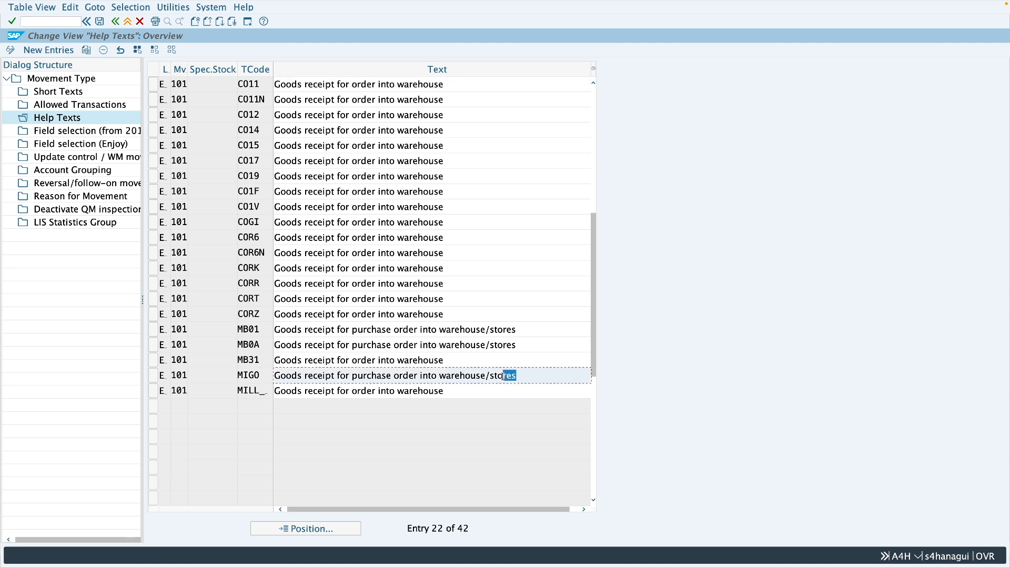
drag(371, 388, 274, 378)
click(518, 376)
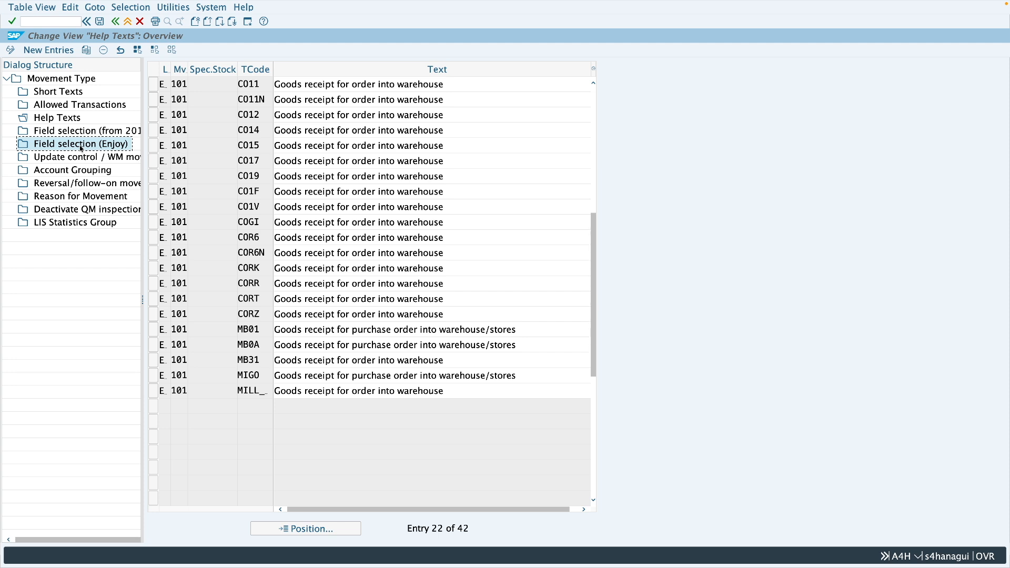
View the Field selection (Enjoy) settings of movement type 101, and the same settings for movement type 201
double_click(82, 148)
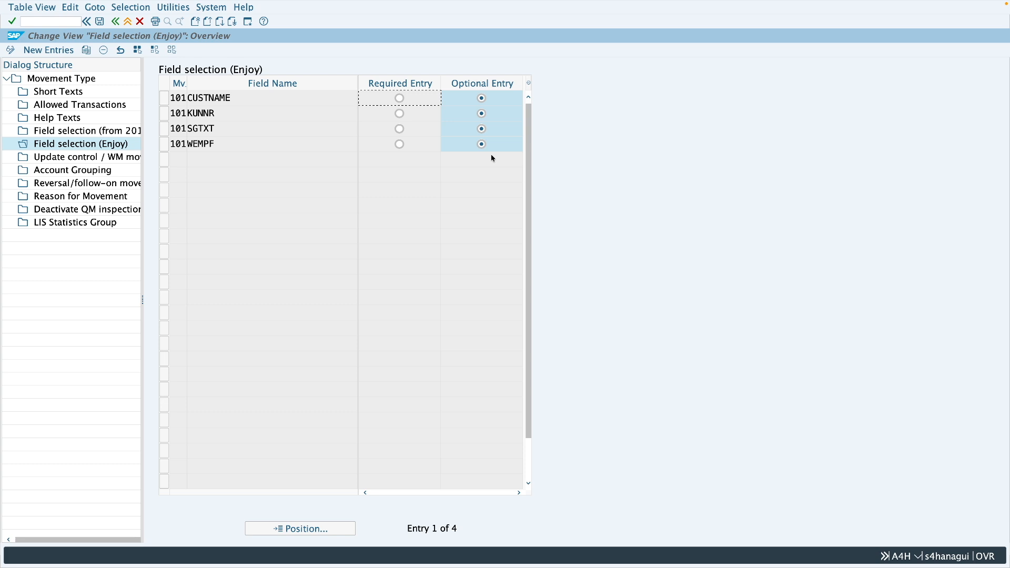
click(181, 148)
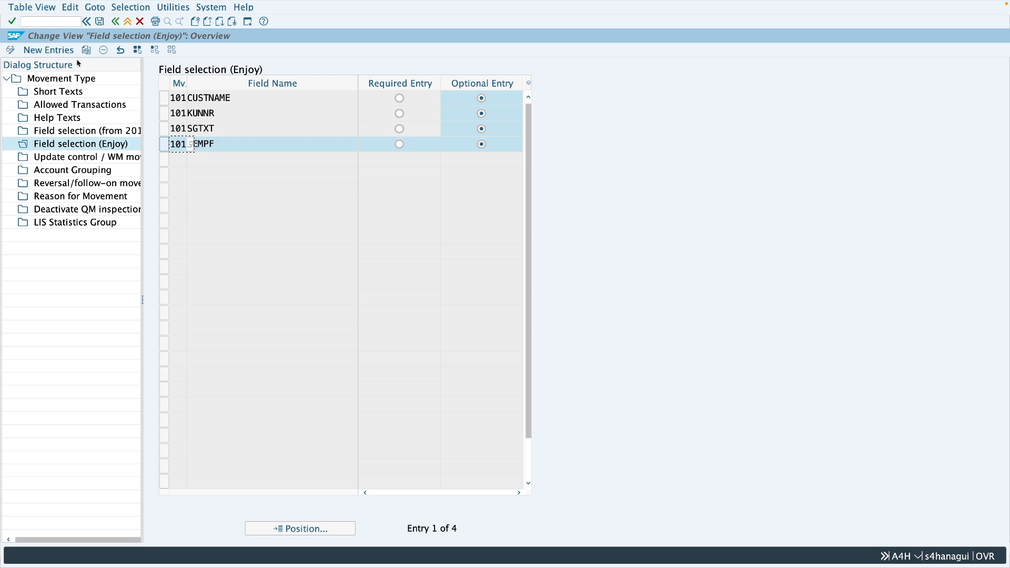
double_click(59, 79)
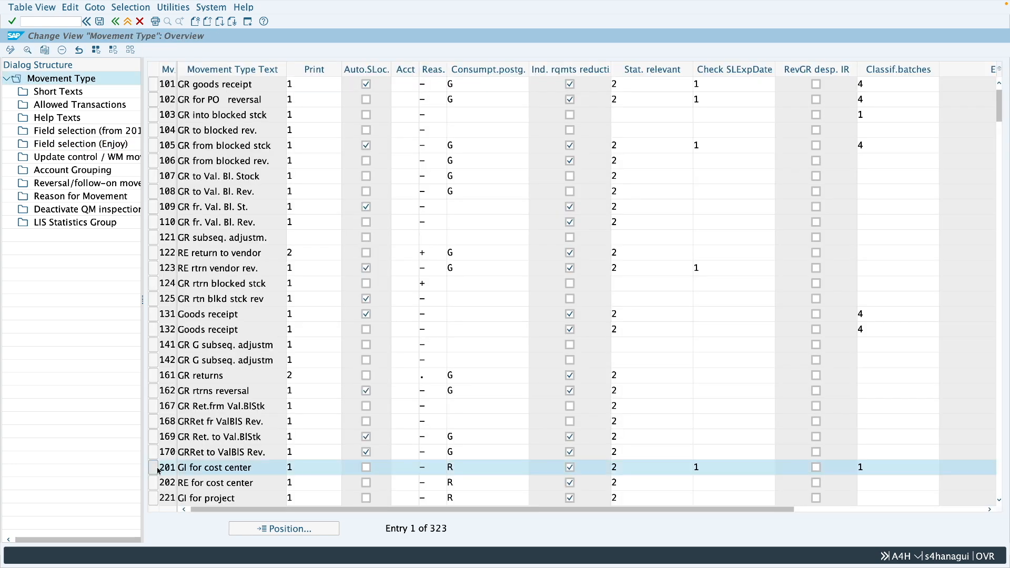
double_click(81, 148)
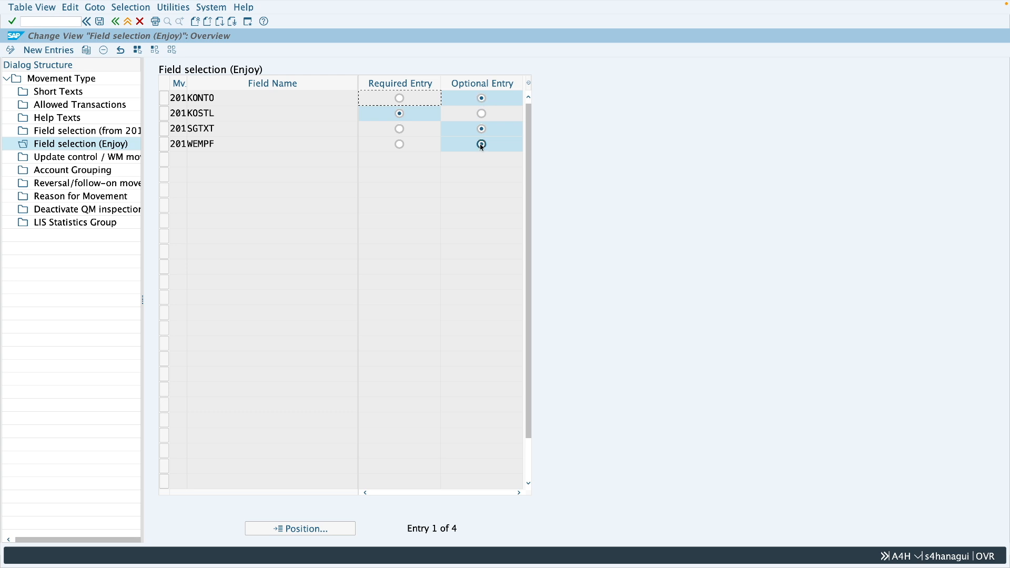
Look up the field KOSTL in the list of possible field names for movement type 201
click(231, 113)
click(353, 113)
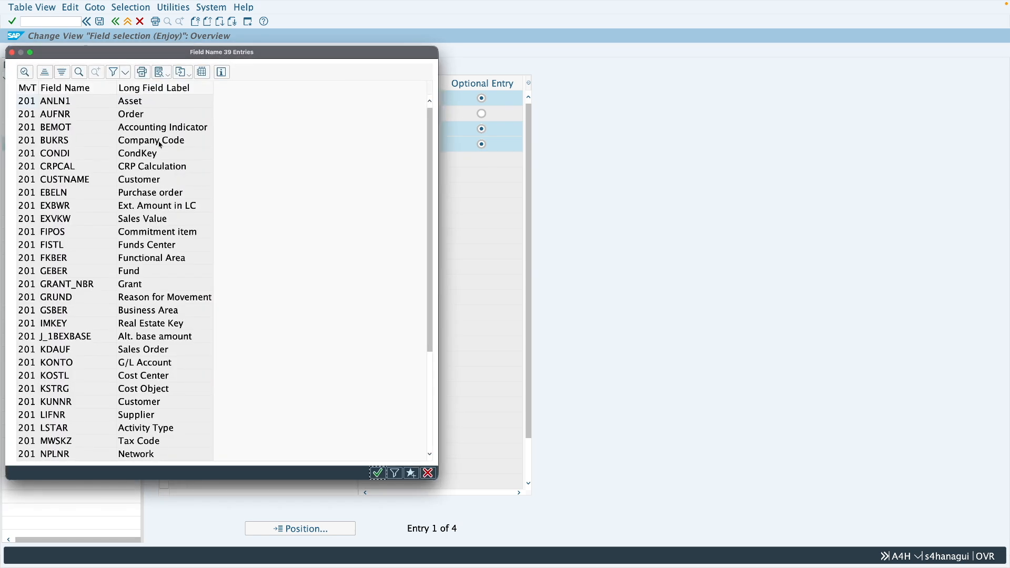
drag(202, 57, 608, 117)
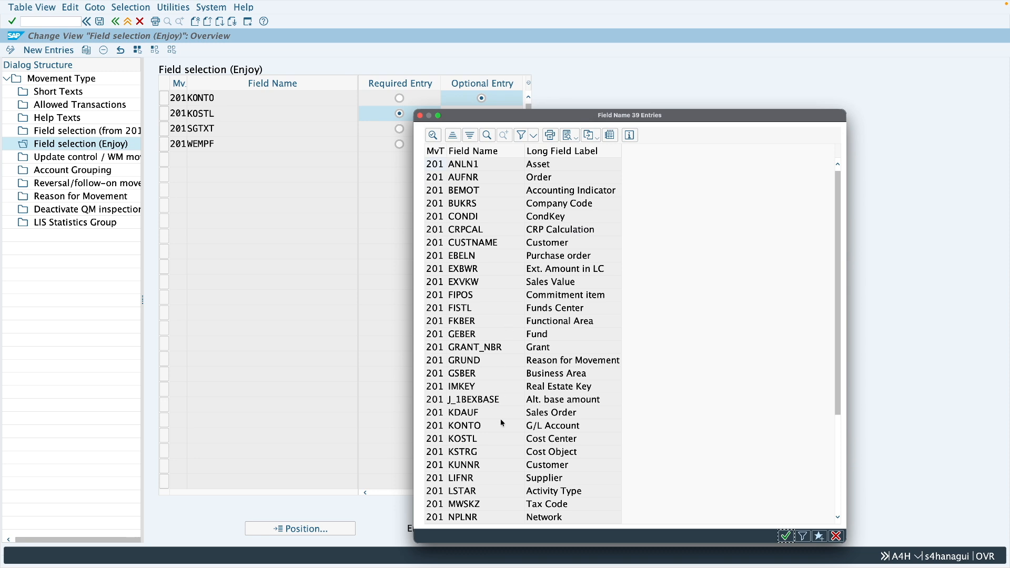
click(474, 444)
click(421, 116)
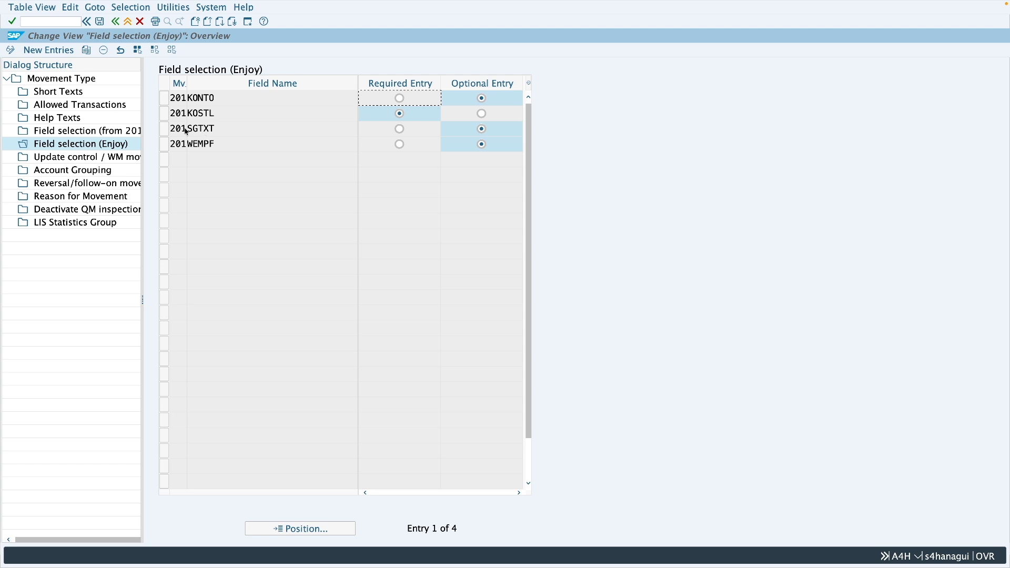
Make the SGTXT field a required entry for movement type 201
click(221, 131)
click(400, 130)
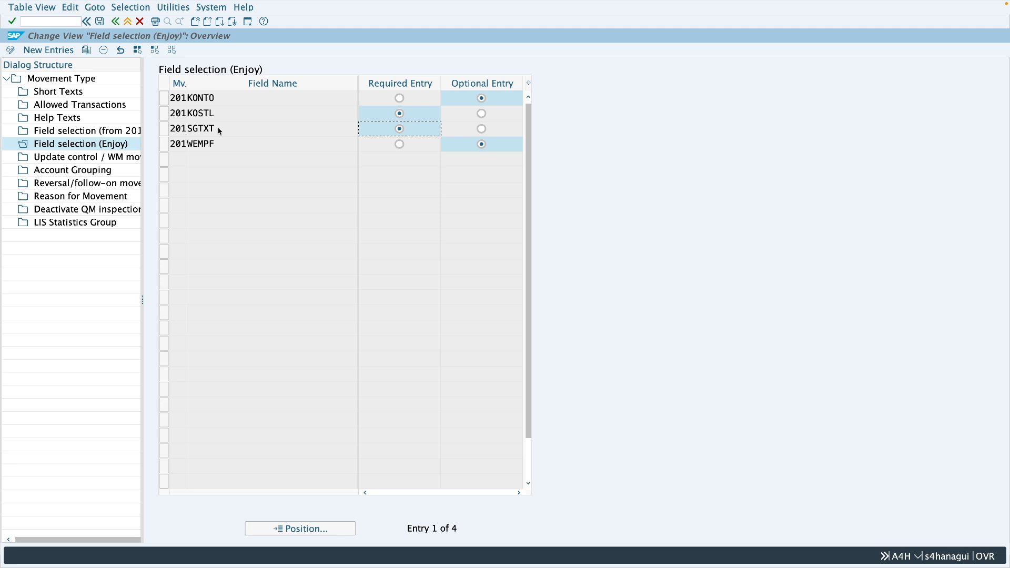
click(220, 142)
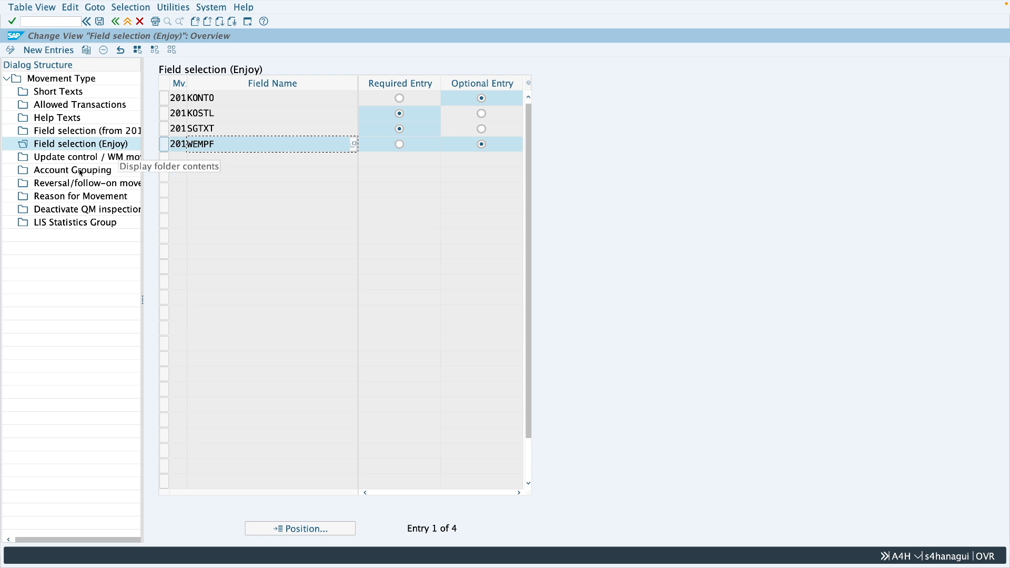
Open Account Grouping for movement type 201 and widen the columns to show the special stock indicator
click(50, 172)
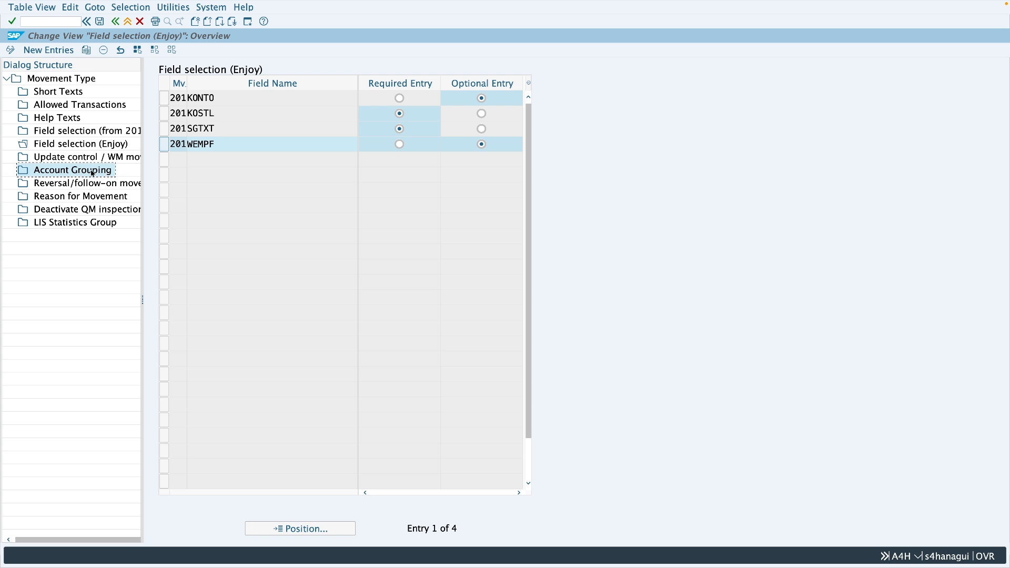
double_click(89, 172)
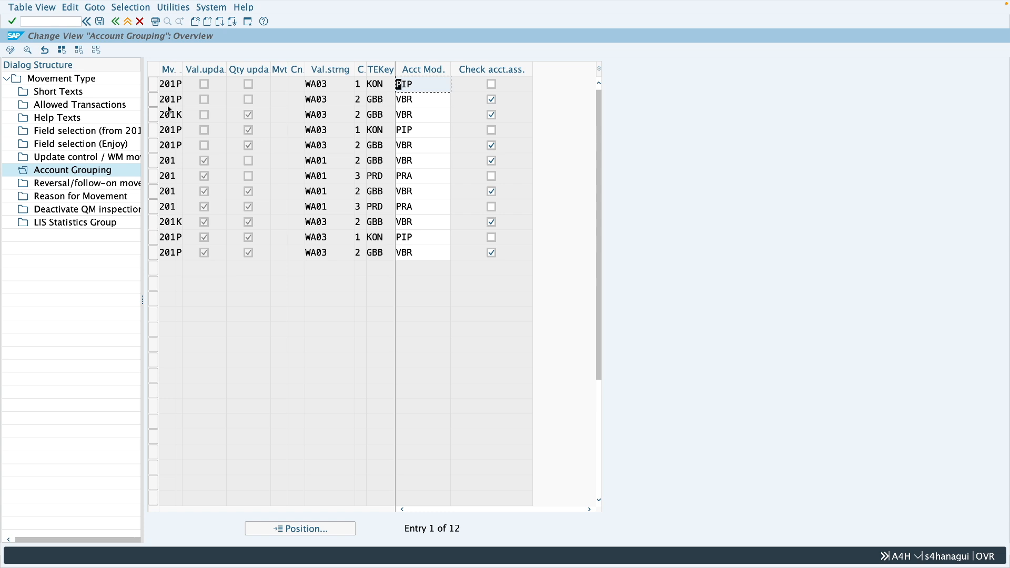
mouse_move(179, 71)
mouse_down()
mouse_move(193, 71)
mouse_move(184, 71)
mouse_up()
click(191, 83)
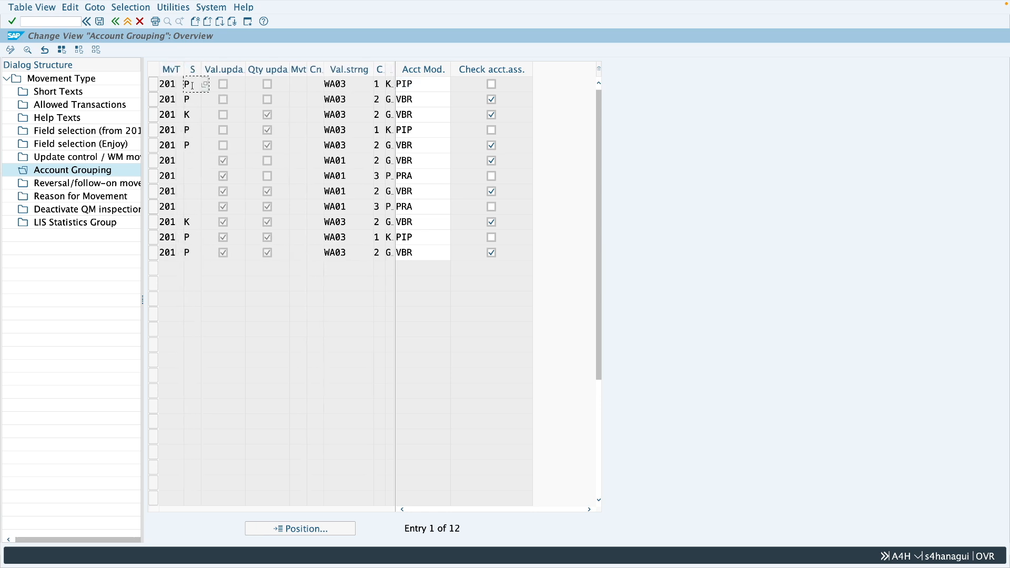
Examine the value update, quantity update and account modification settings of the first account grouping entry
key(Tab)
key(Tab)
click(219, 84)
double_click(415, 84)
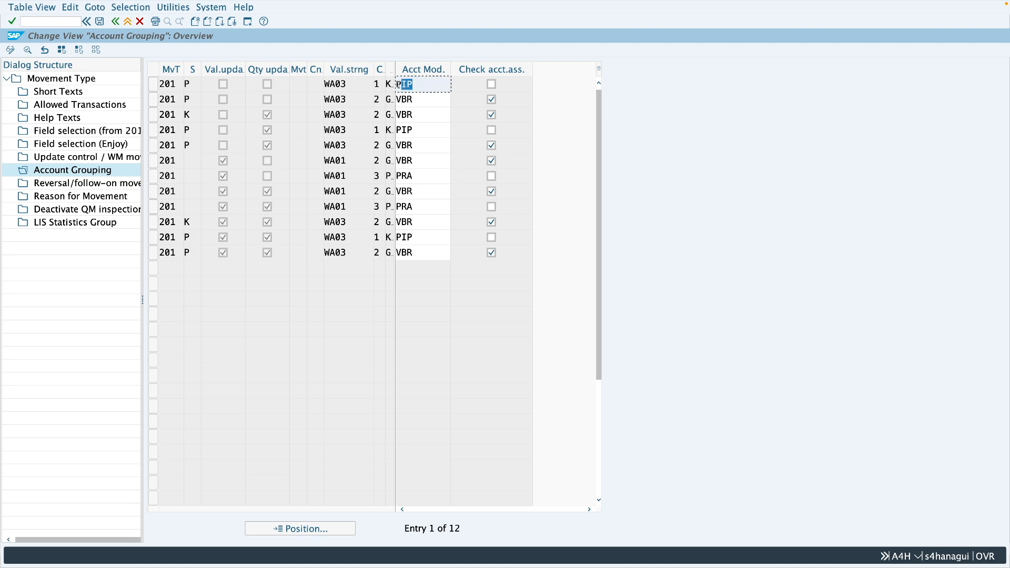
click(269, 88)
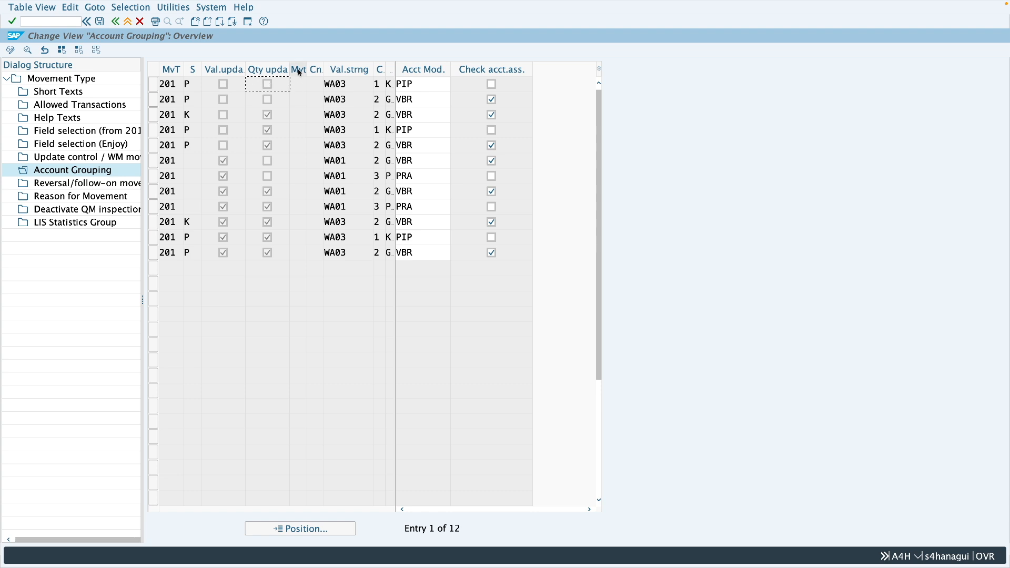
List the possible movement indicators for the first account grouping entry, and check its consumption indicator and account modification
click(312, 88)
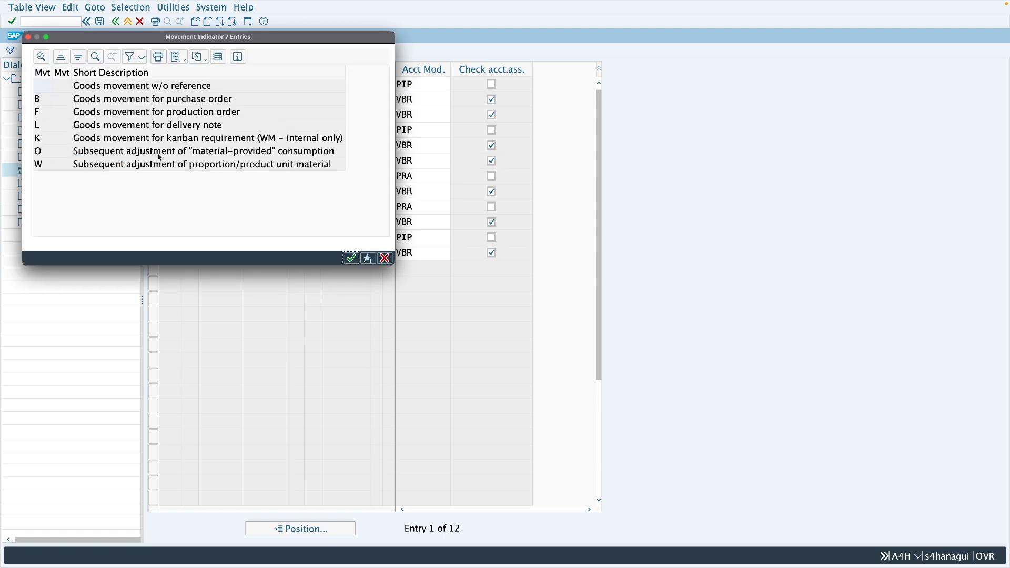
click(146, 101)
click(186, 114)
click(187, 129)
click(386, 259)
click(317, 85)
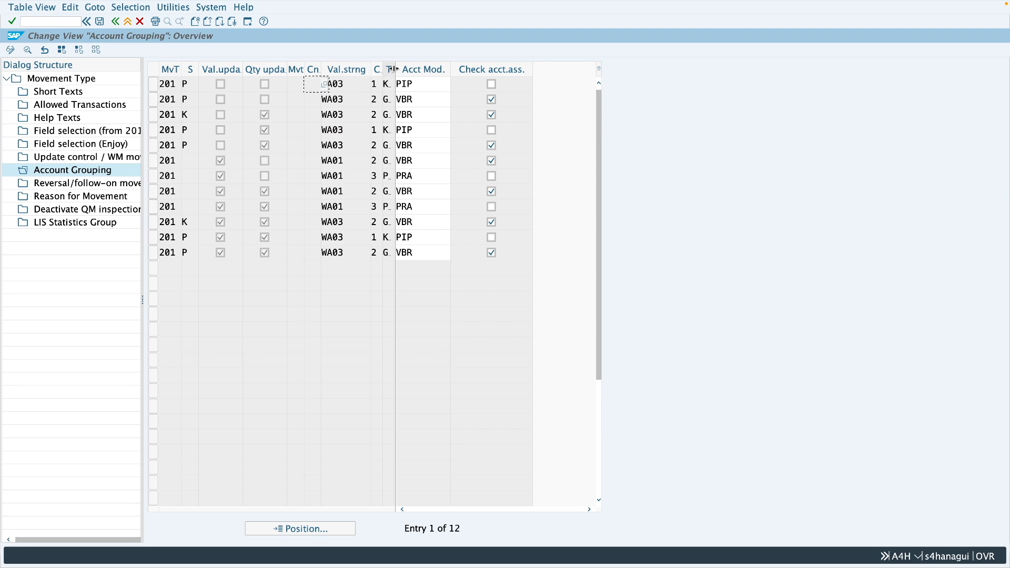
key(Tab)
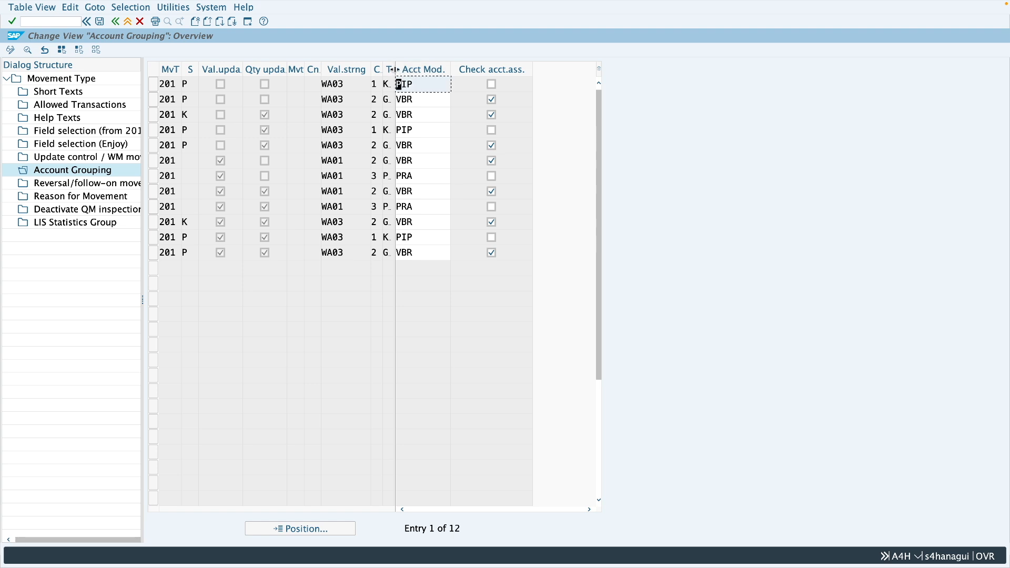
Widen the transaction key column and check the key and account modification of the first account grouping entry
drag(395, 69, 413, 69)
click(397, 86)
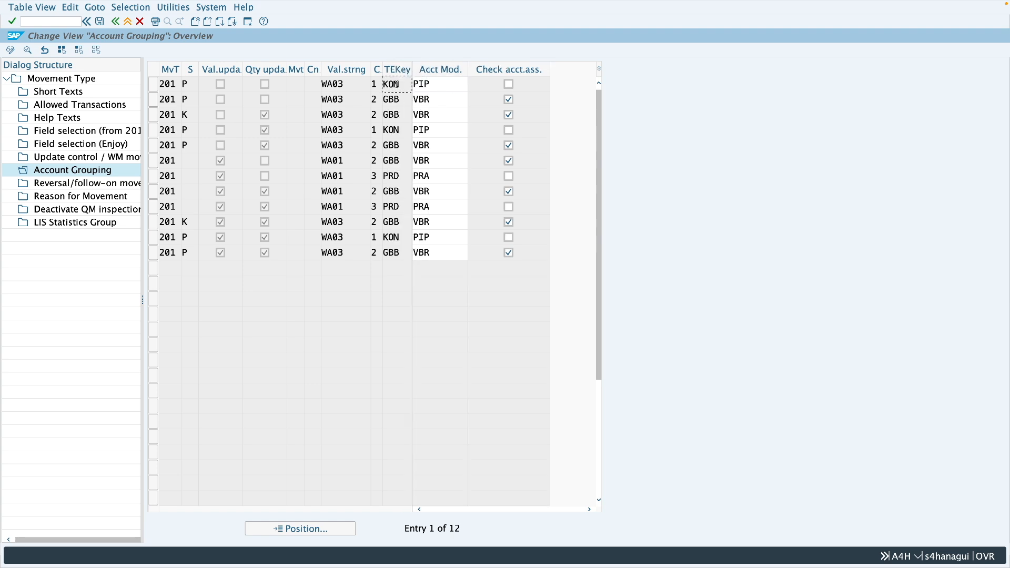
click(432, 86)
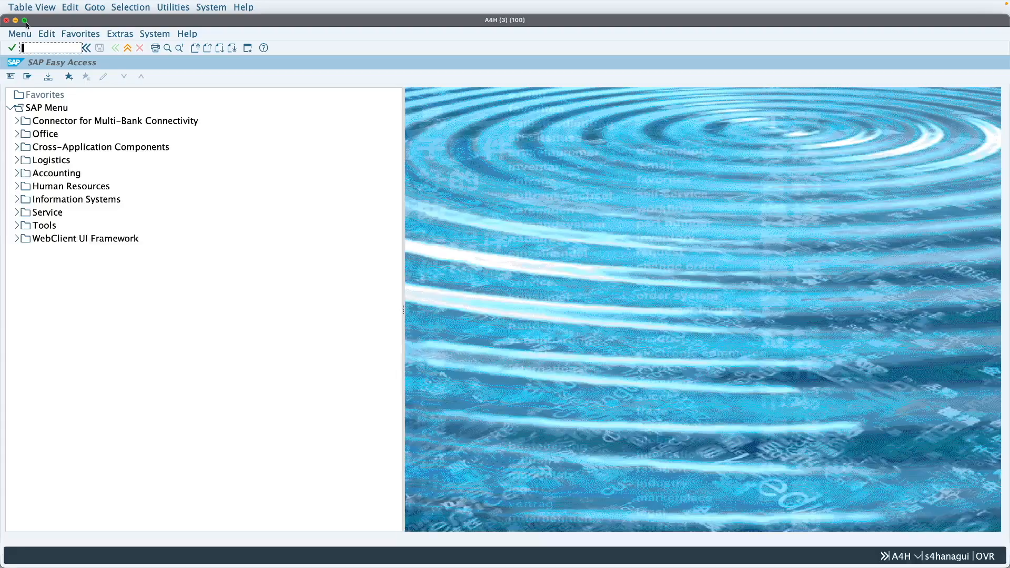
Start transaction OBYC in the other session and open the GBB offsetting entry procedure for chart of accounts INT
click(28, 22)
text(obyc)
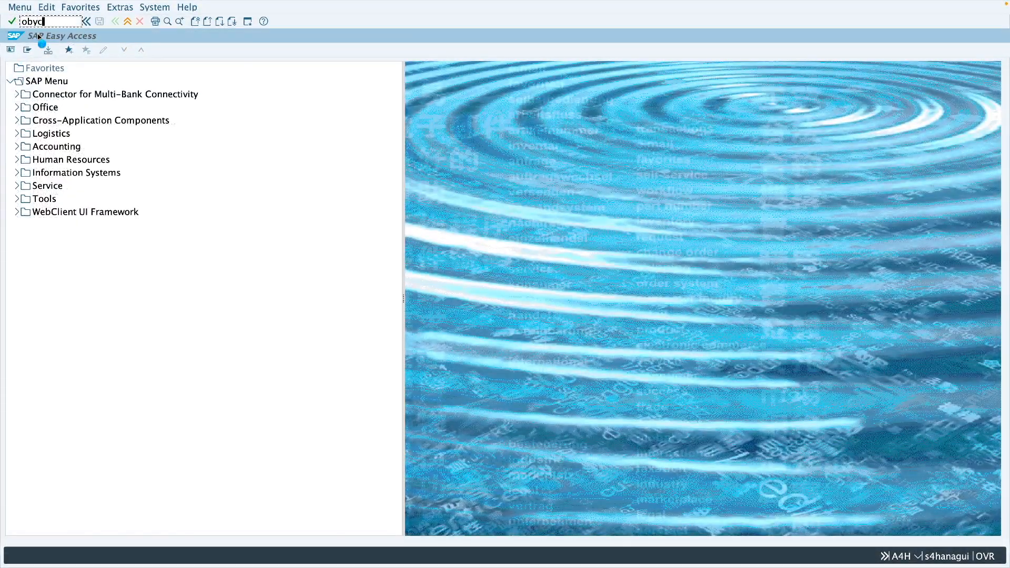
key(Return)
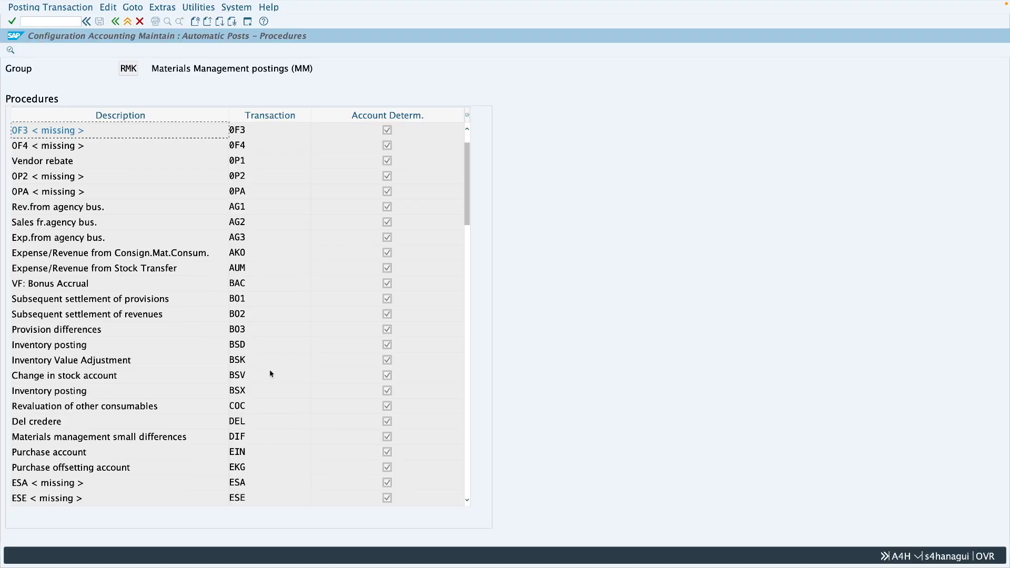
scroll(270, 374, down, 5)
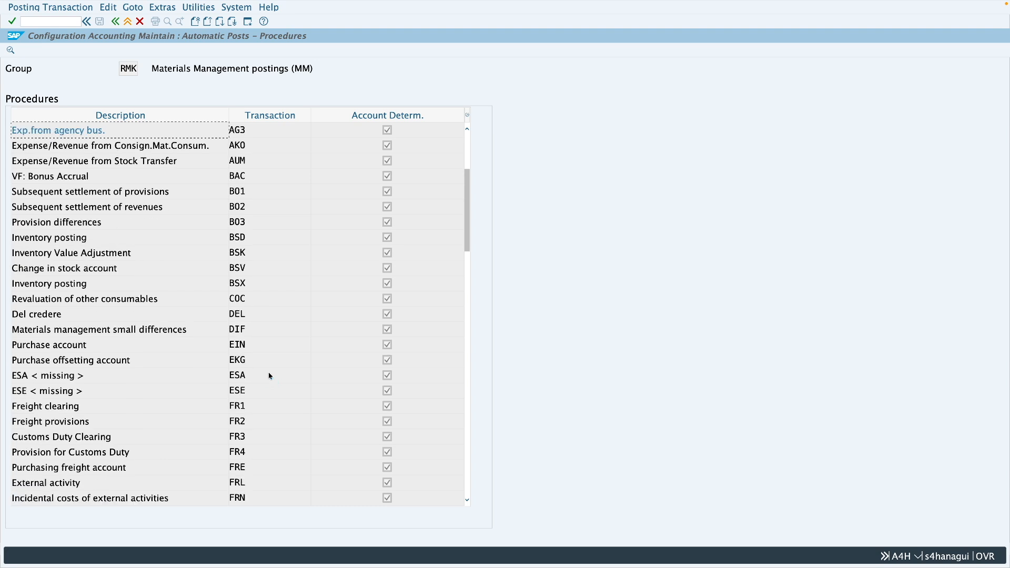
scroll(270, 375, down, 1)
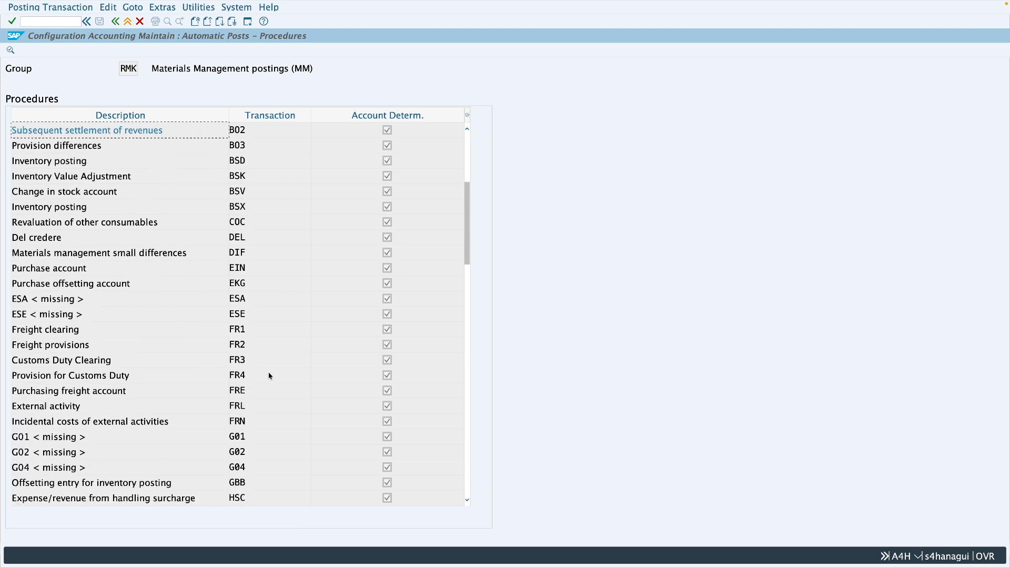
click(252, 478)
text(int)
key(Return)
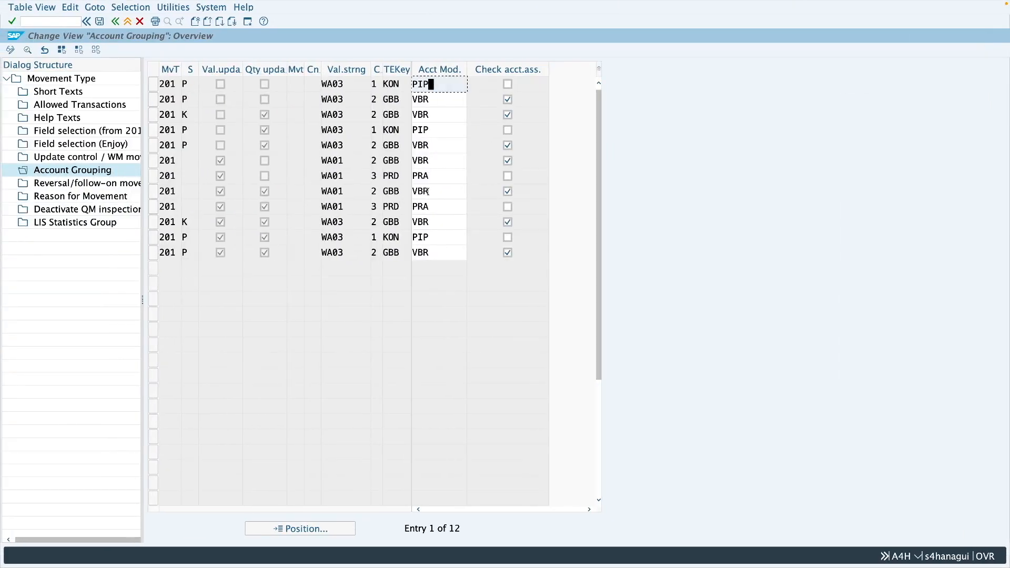
Compare the GBB key and VBR account modification of the movement type 201 WA01 entry with the OBYC account assignment
drag(429, 192, 413, 193)
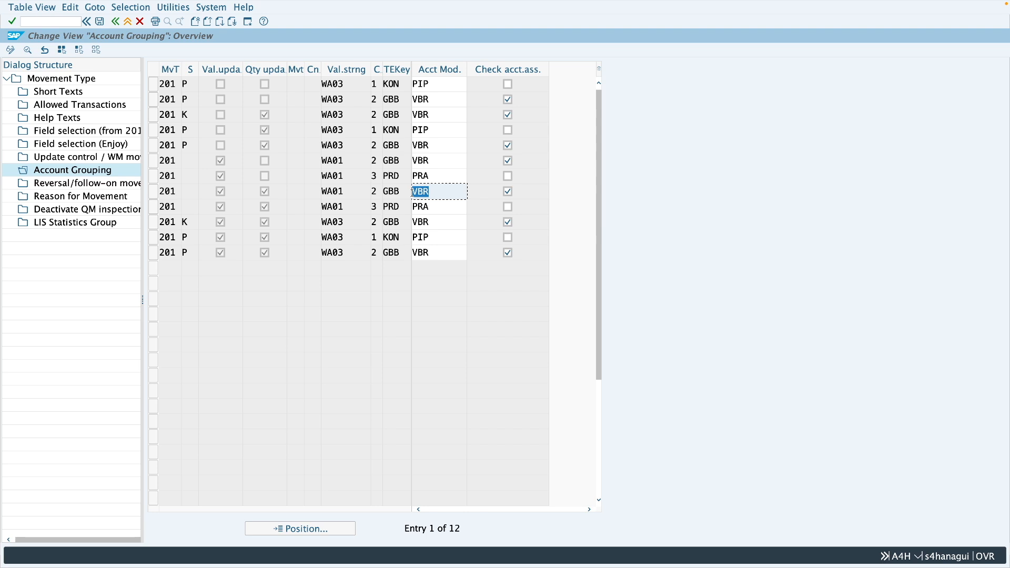
drag(421, 193, 413, 192)
drag(400, 192, 387, 192)
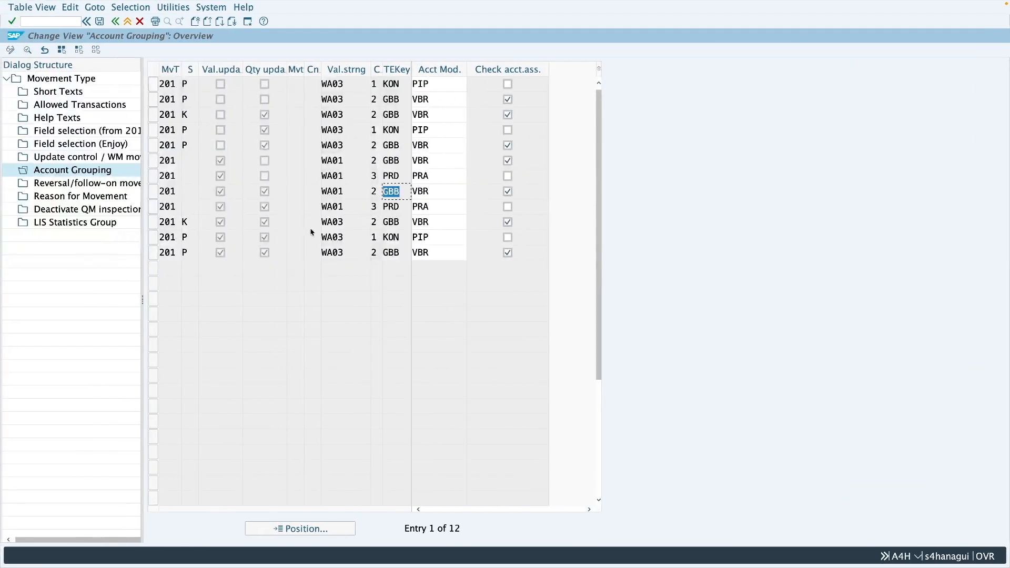
click(437, 193)
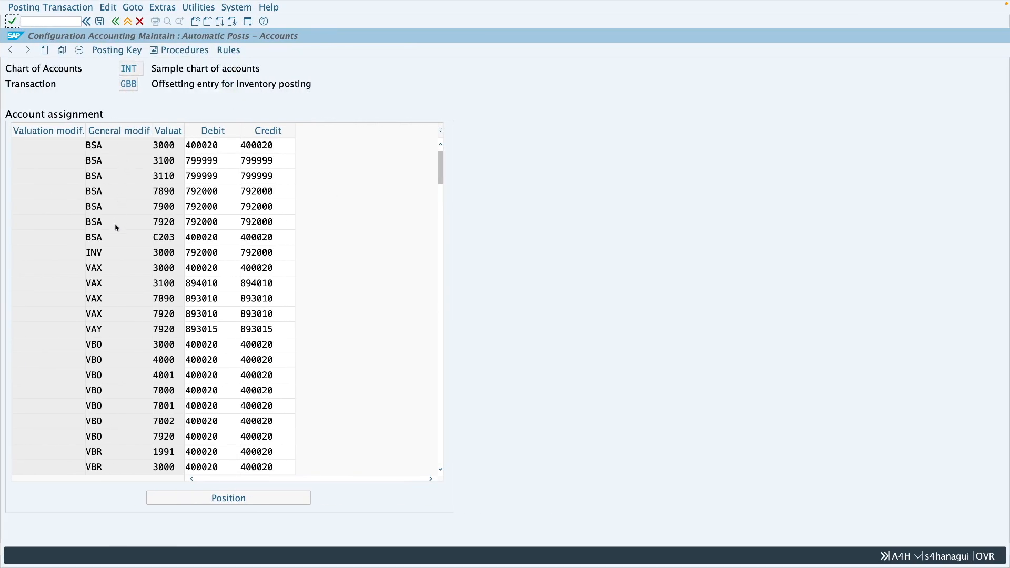
key(ctrl+Left)
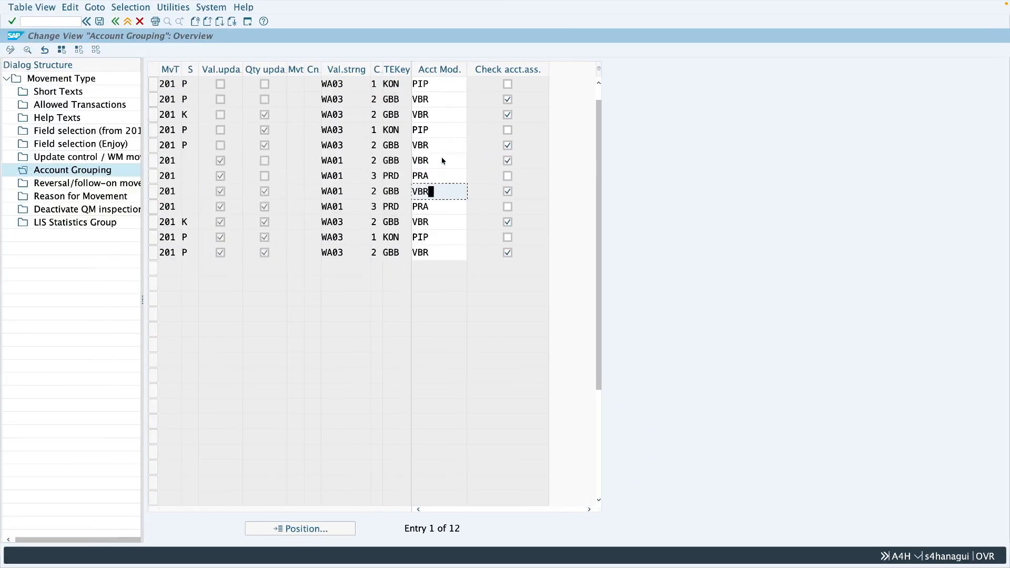
scroll(443, 161, down, 1)
scroll(444, 161, up, 1)
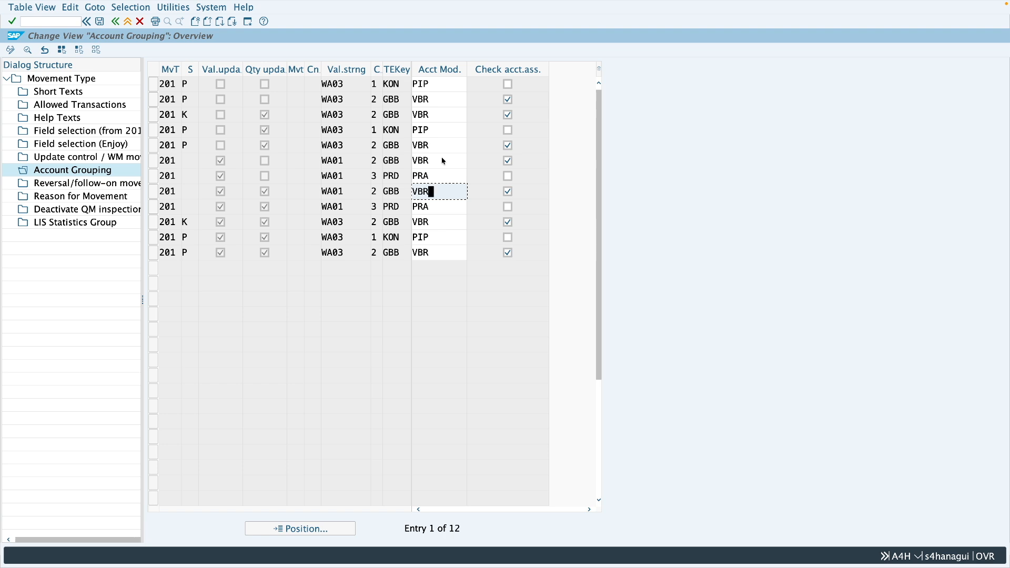
Open Reversal/follow-on movement types for movement type 201 and check the return delivery entry
double_click(87, 186)
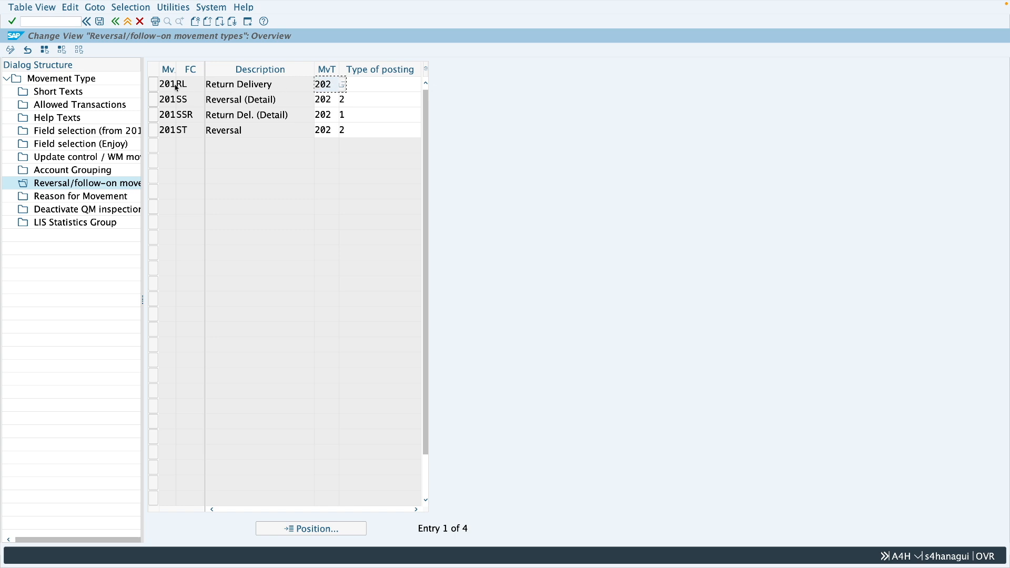
drag(335, 84, 316, 86)
click(192, 88)
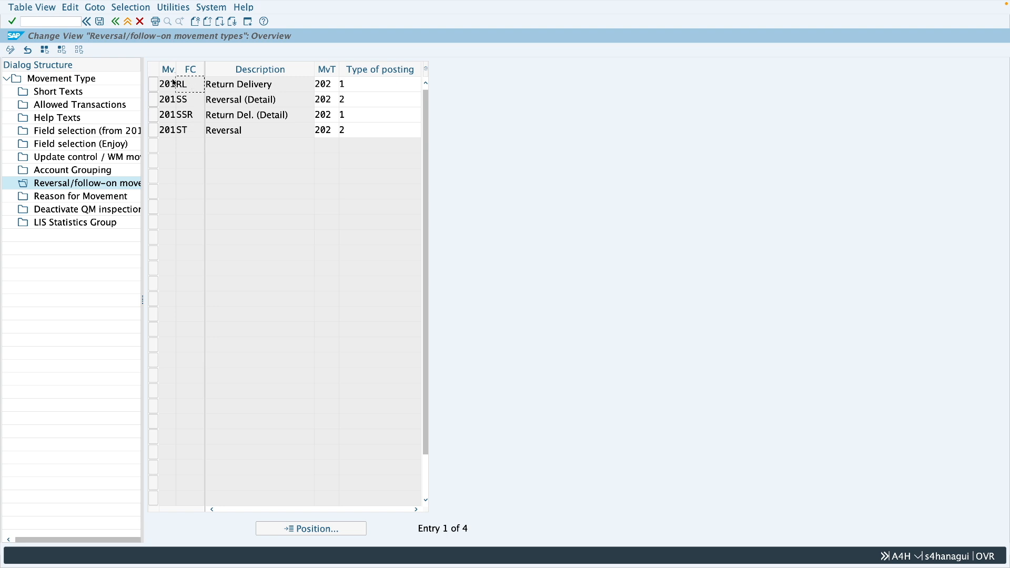
Open Reversal/follow-on movement types for movement type 101 and examine the follow-on movement type of its Return Delivery entry
click(115, 22)
click(157, 86)
click(91, 185)
double_click(91, 185)
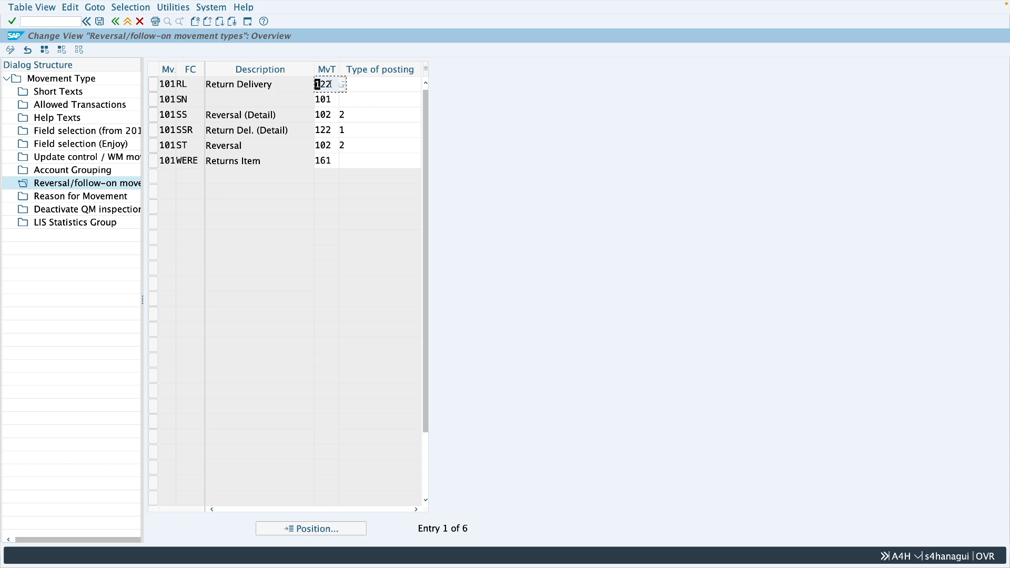
double_click(327, 85)
click(333, 85)
double_click(317, 86)
drag(272, 85, 208, 86)
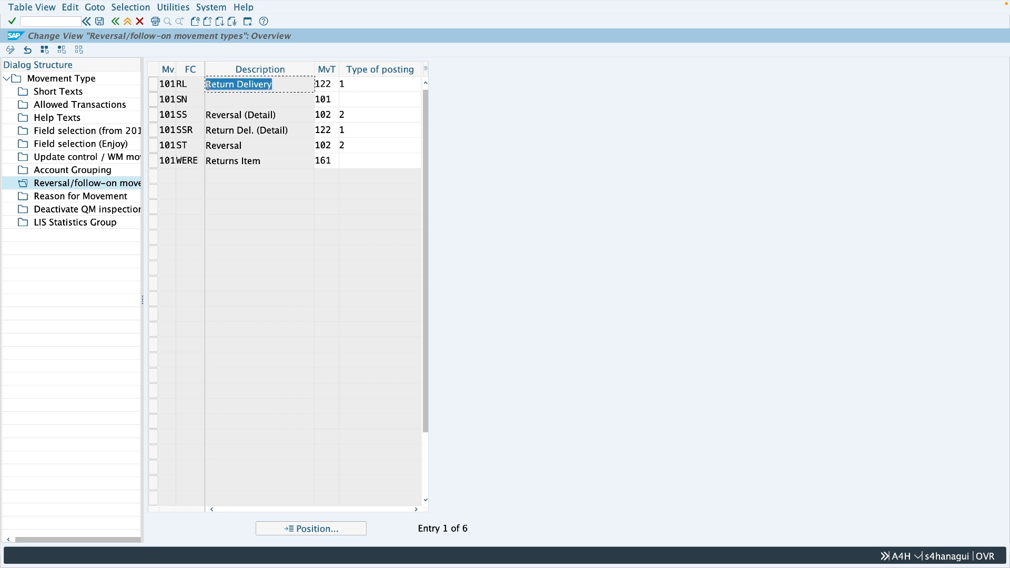
click(168, 86)
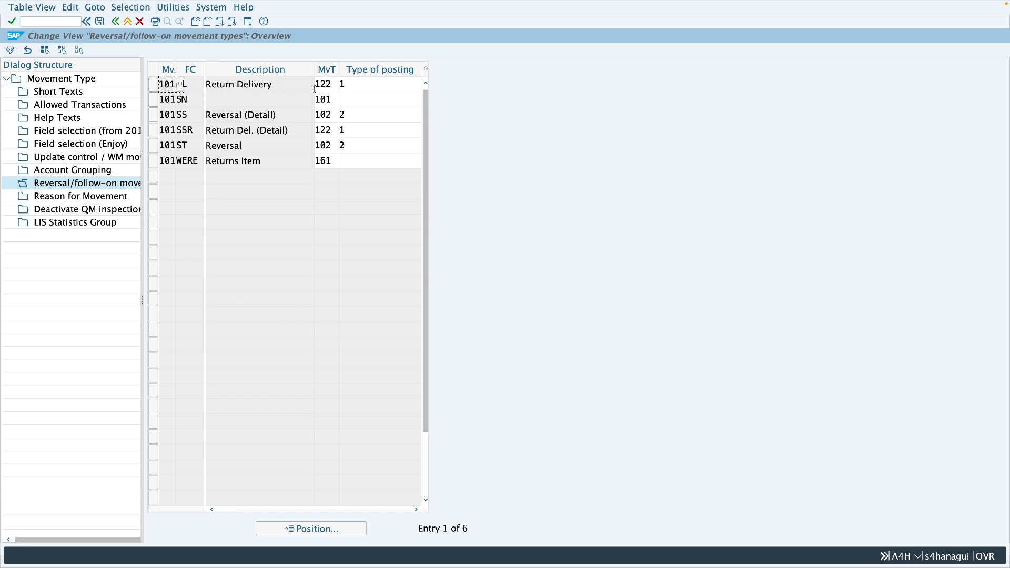
click(330, 85)
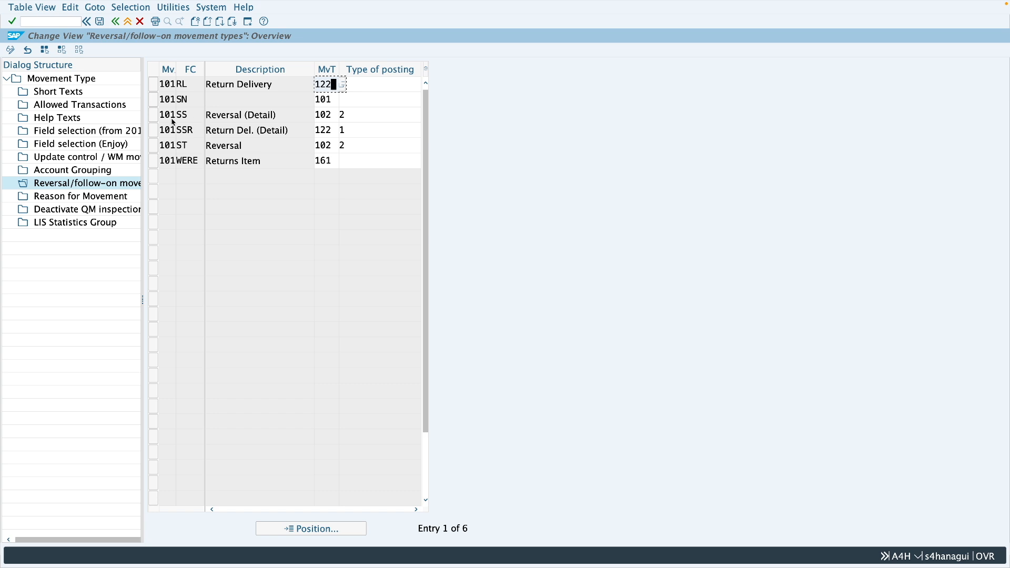
Check the follow-on movement types of the Reversal (Detail) and Returns Item entries for movement type 101
double_click(334, 114)
drag(334, 114, 315, 115)
click(332, 115)
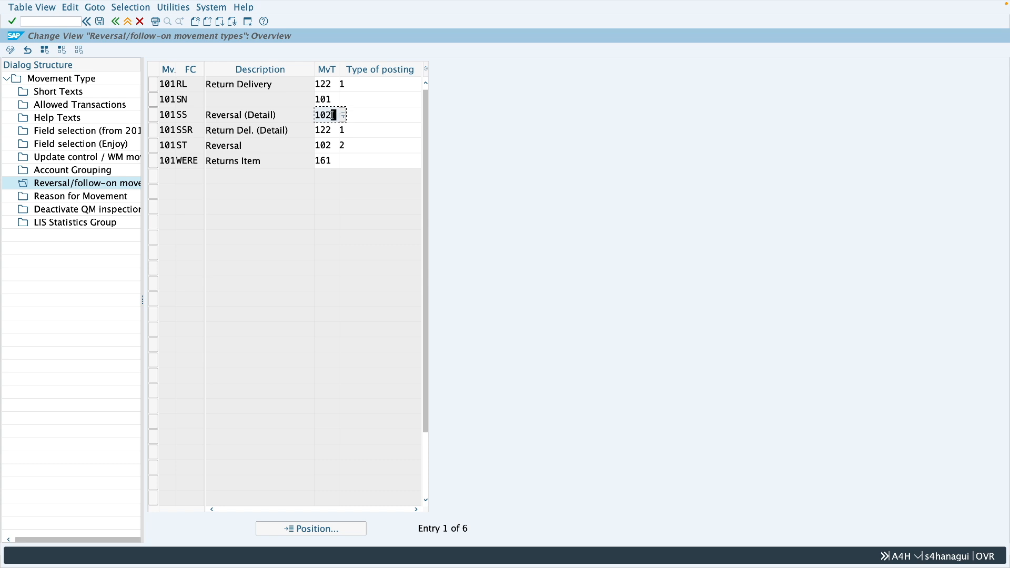
drag(263, 161, 207, 162)
click(262, 164)
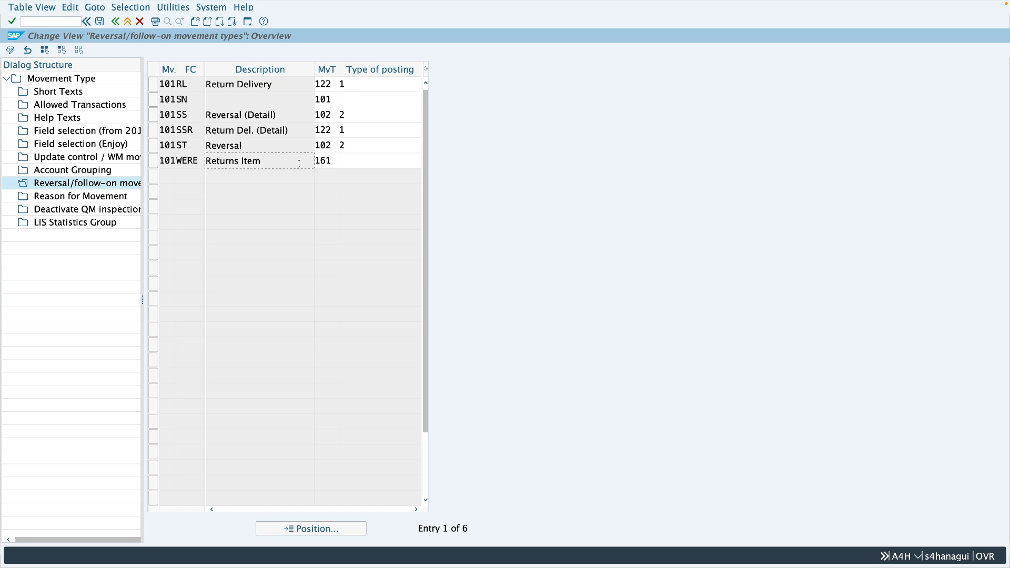
drag(334, 163, 316, 164)
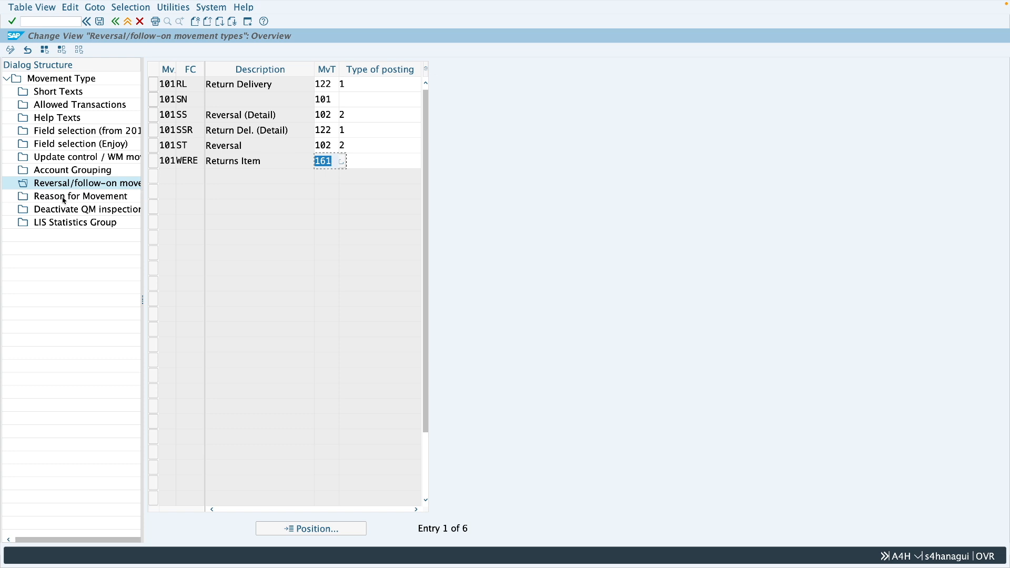
View the reasons for movement defined for movement type 101 and return to the movement type overview
click(86, 202)
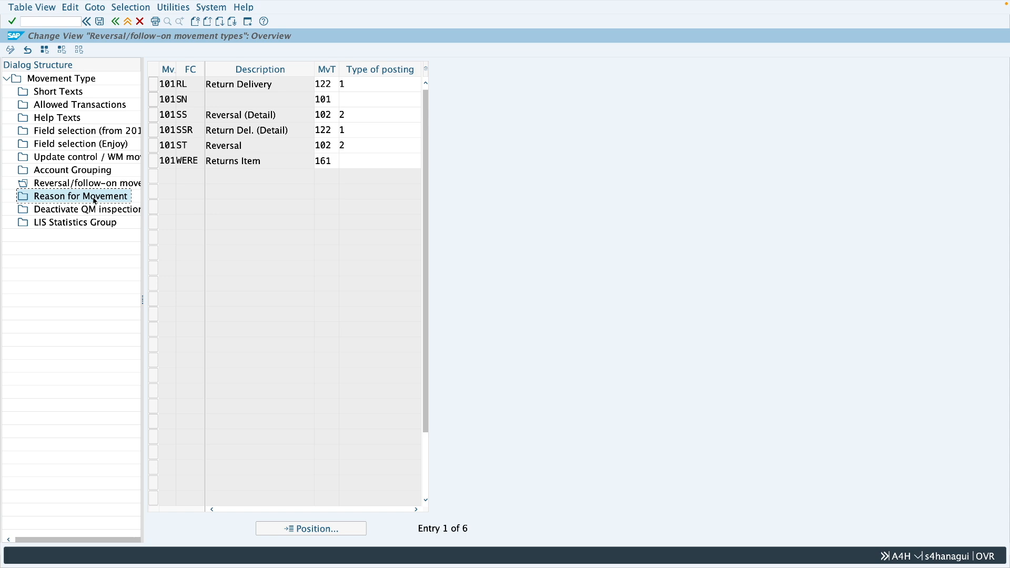
double_click(95, 198)
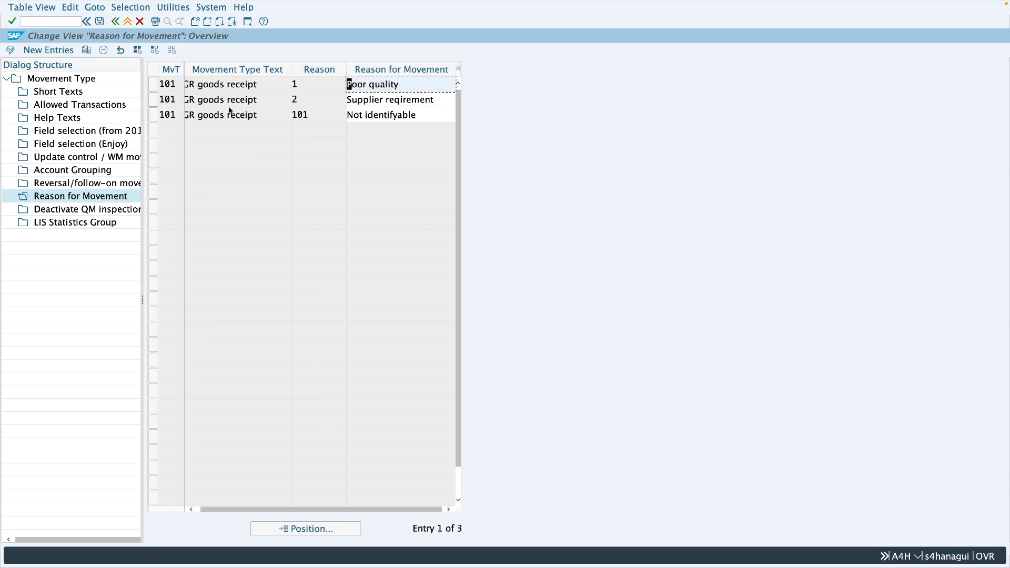
click(115, 22)
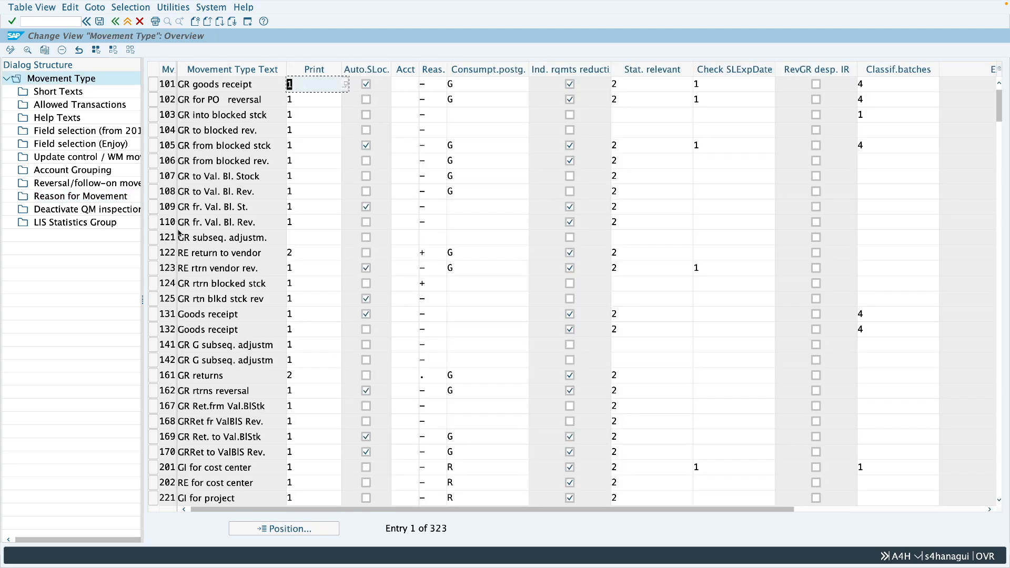
Open Reason for Movement for movement type 124 and review each defined reason
click(153, 283)
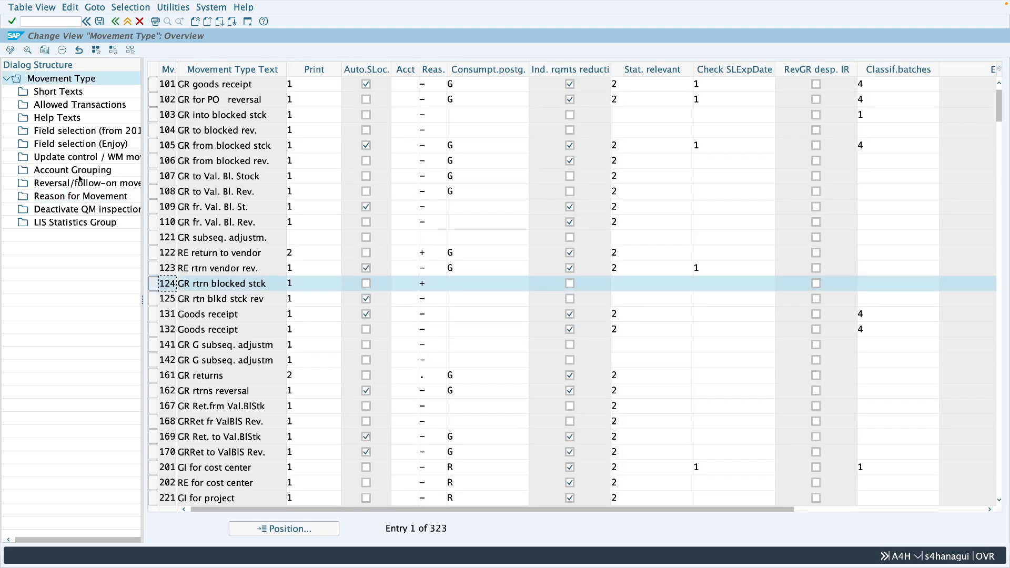
double_click(72, 197)
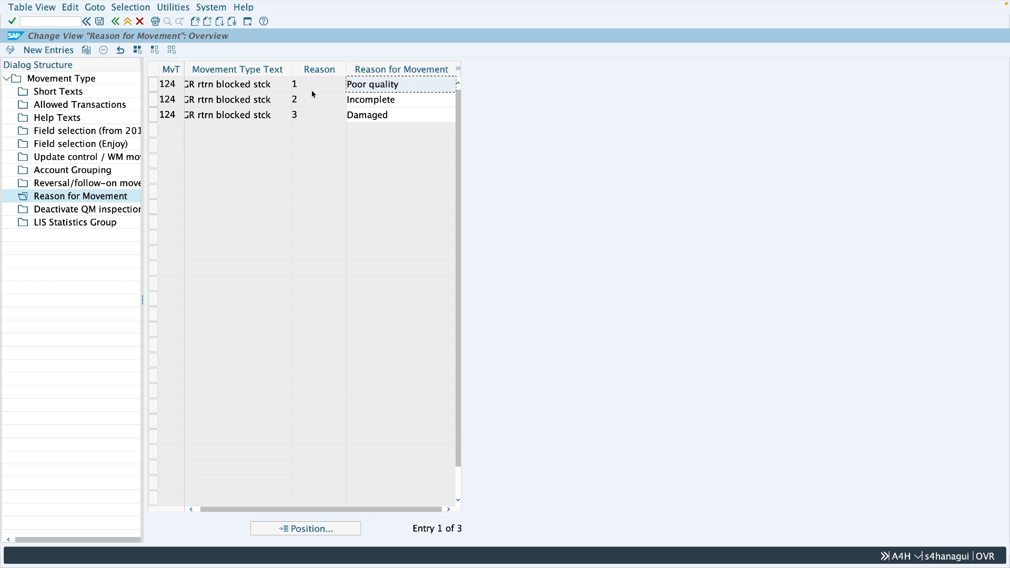
click(406, 114)
click(404, 100)
click(403, 85)
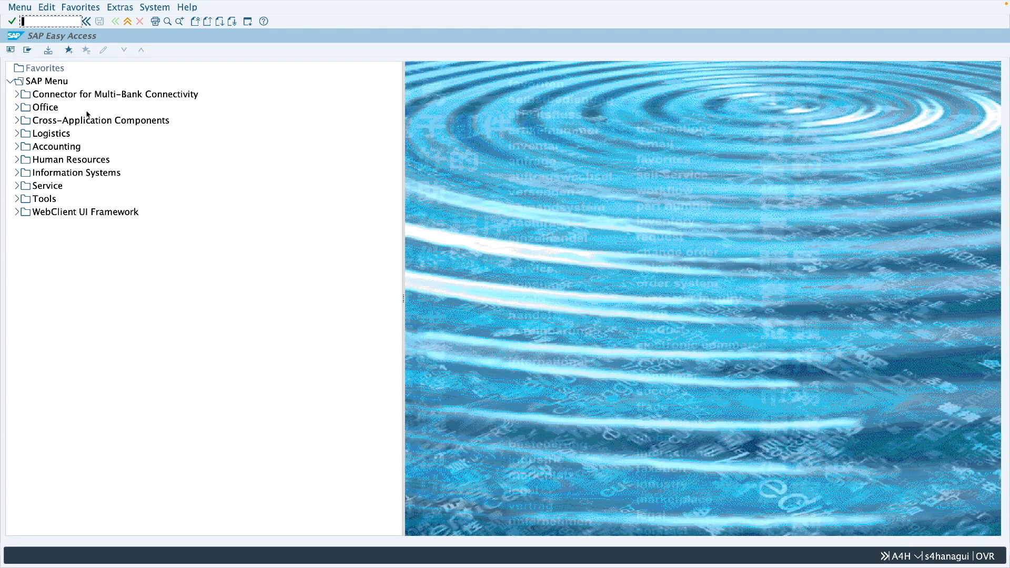
Start transaction MIGO from SAP Easy Access and set the activity to A07 Goods Issue, keeping R10 Other as reference
text(migo)
key(Return)
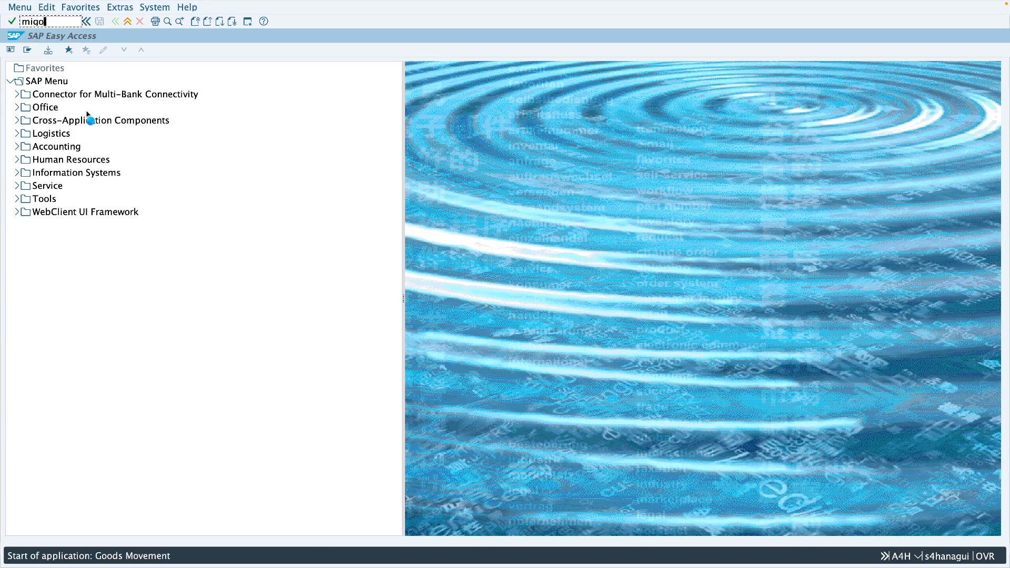
click(74, 74)
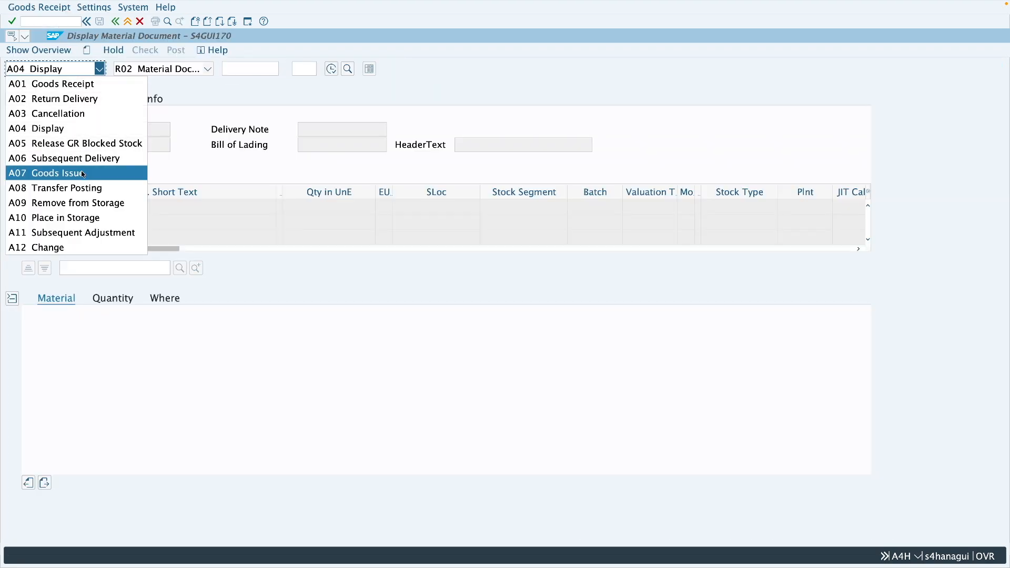
click(63, 172)
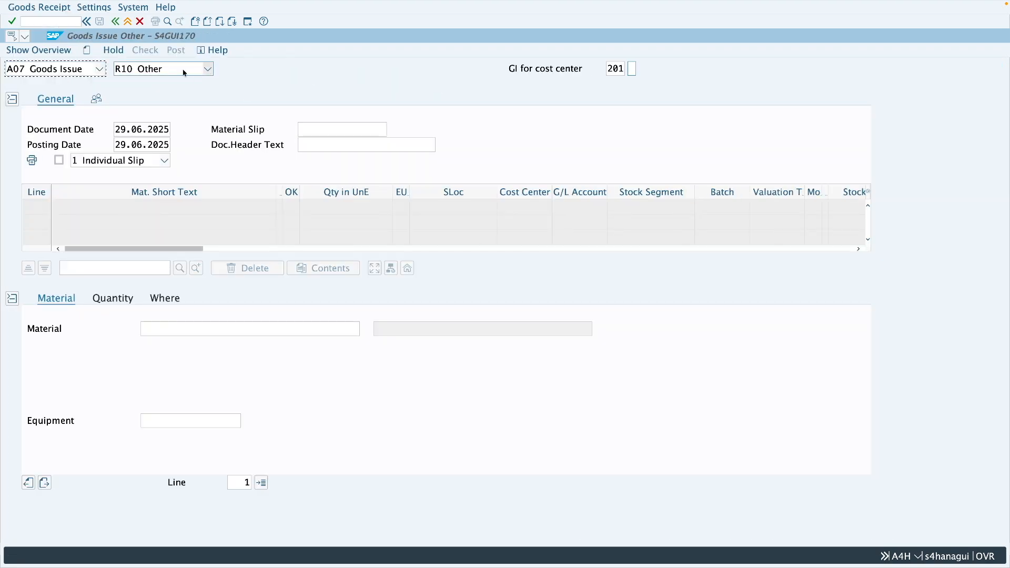
click(170, 71)
key(Escape)
Add the material Bicycle (Raw) to the goods issue with a quantity of 1
click(230, 327)
click(164, 361)
click(113, 299)
text(1)
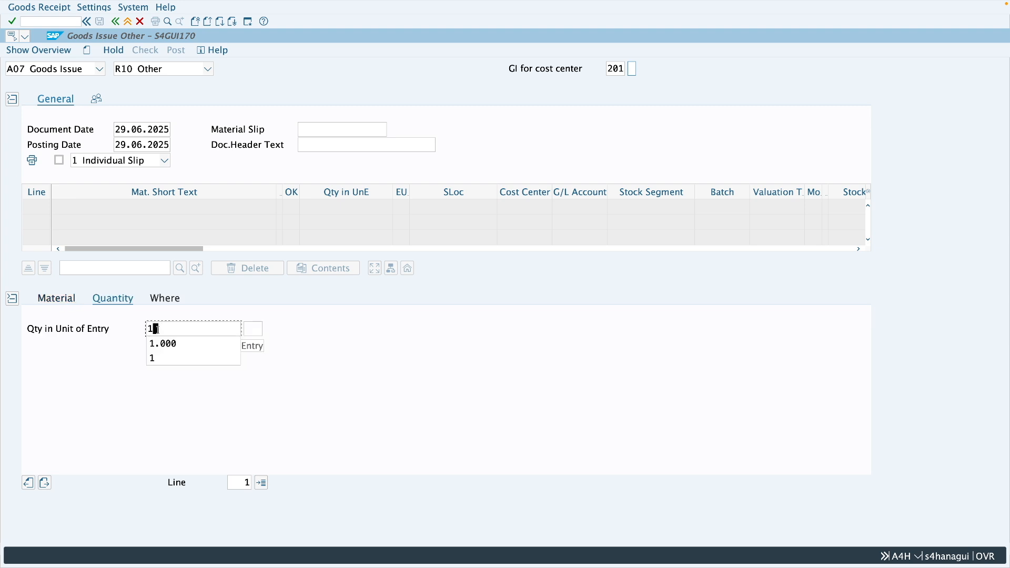
key(Return)
Set the goods issue item's plant to Z286 and its storage location to 0001
click(165, 298)
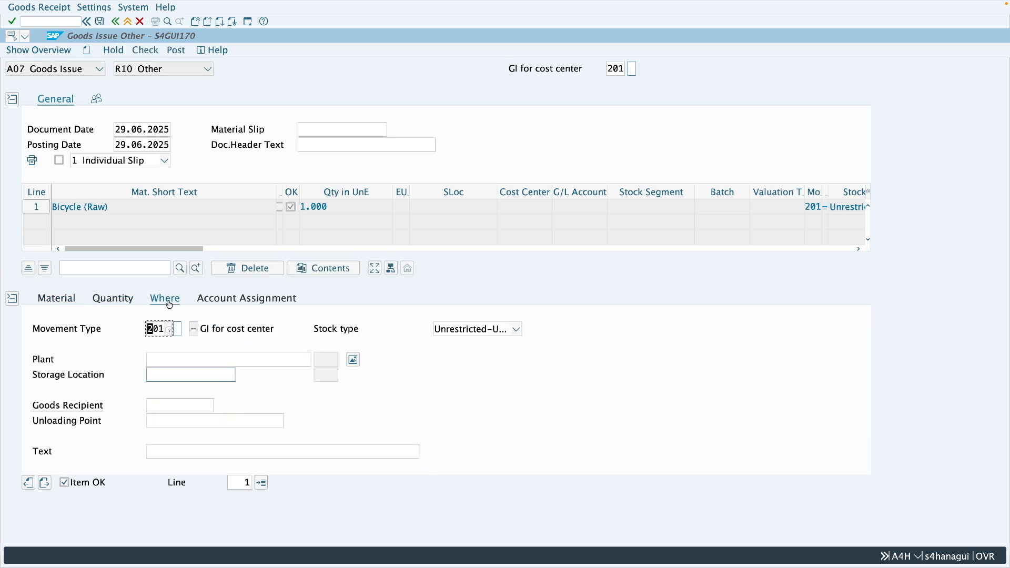
click(187, 362)
text(z286)
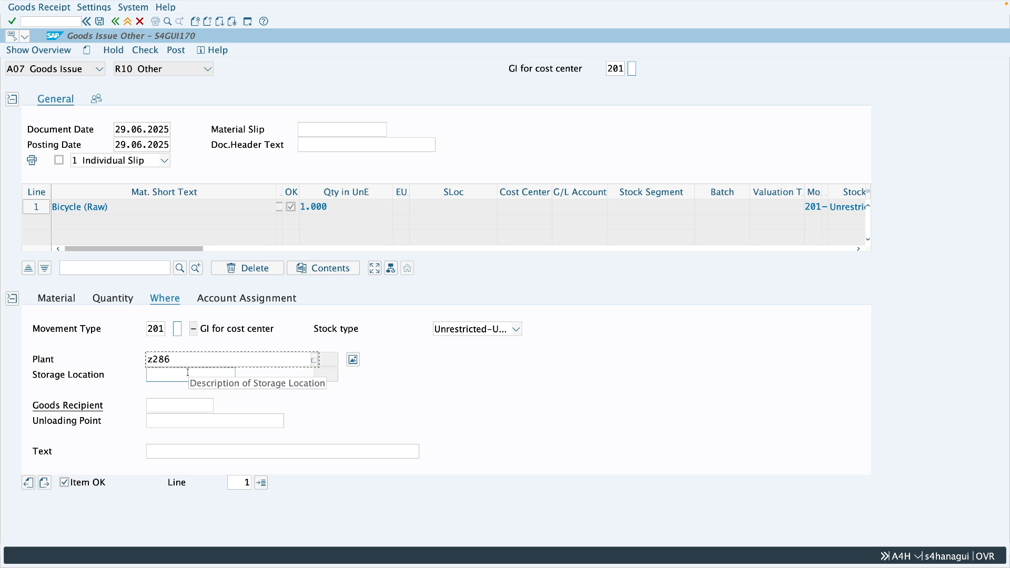
click(188, 374)
text(001)
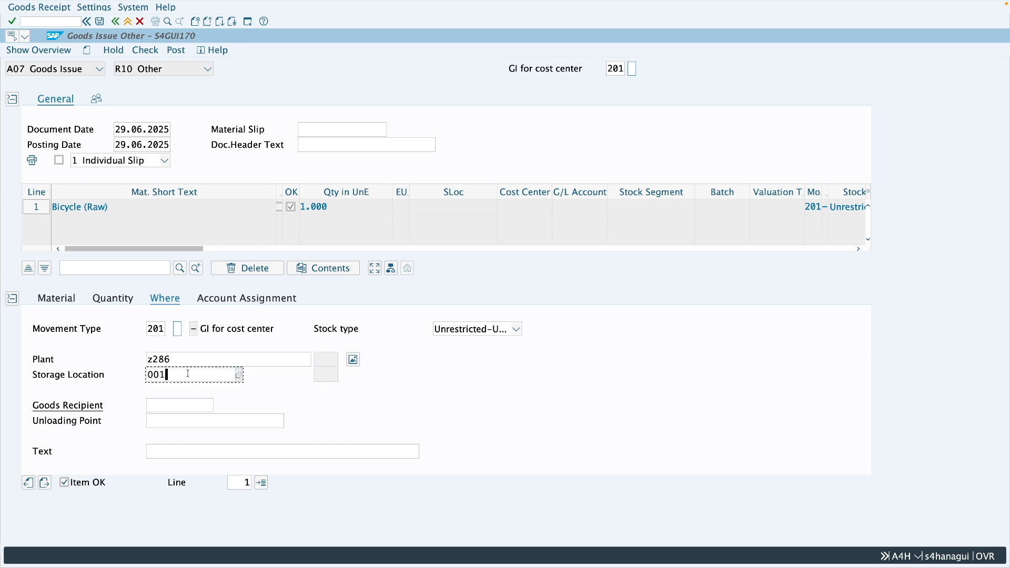
key(Return)
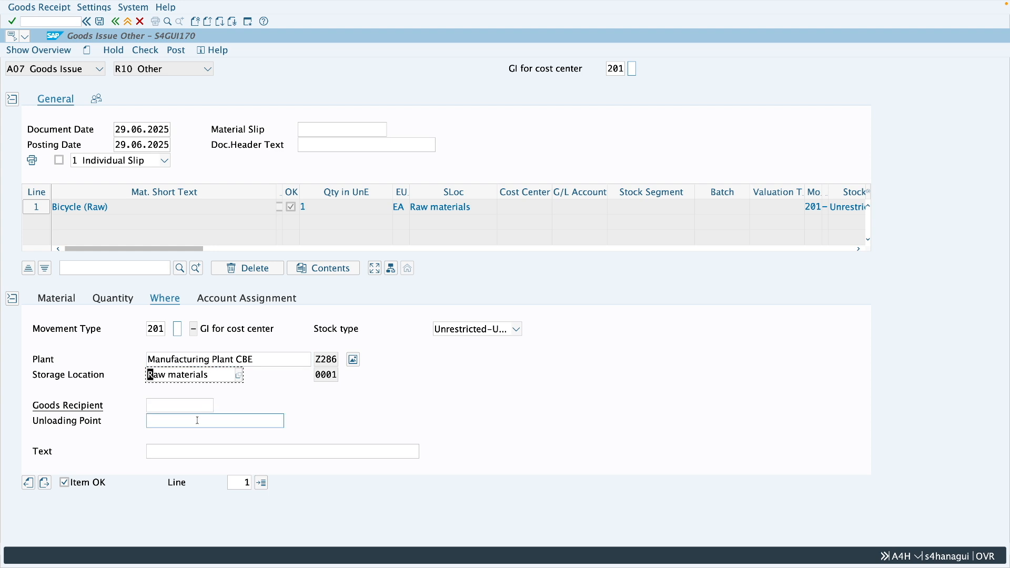
Run a check on the goods issue document with the item text left empty, and close the resulting log
click(163, 455)
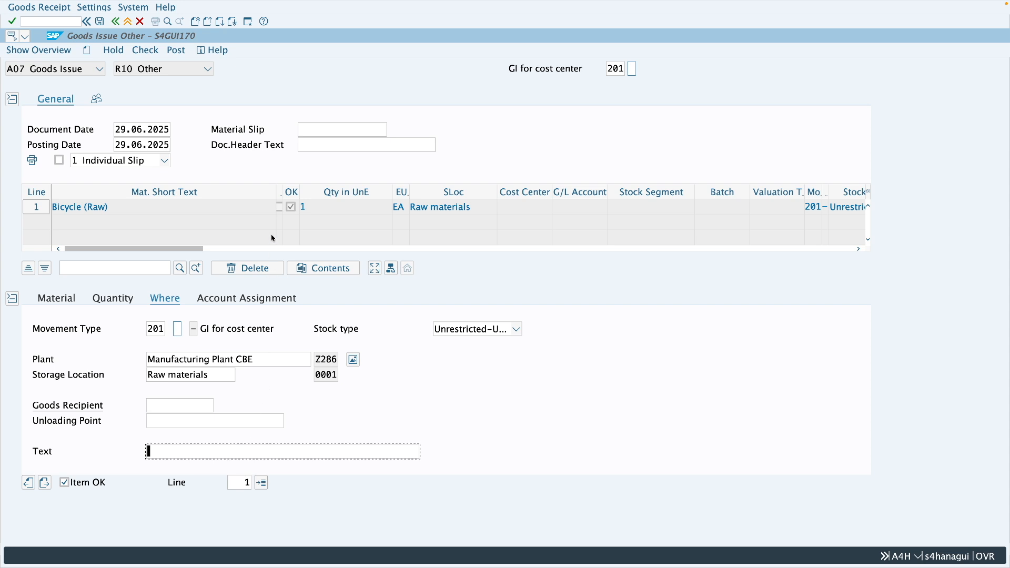
click(145, 51)
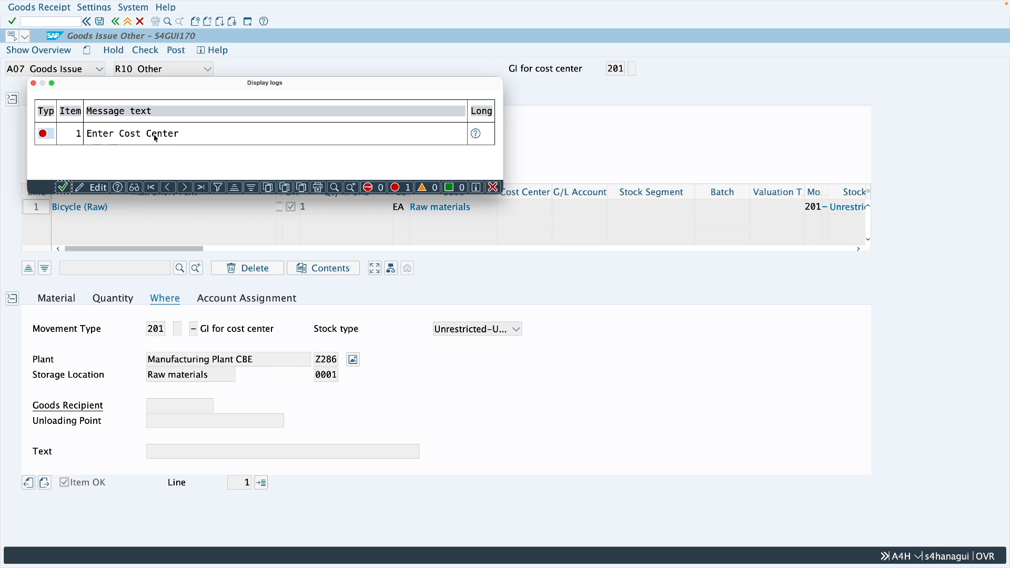
click(63, 188)
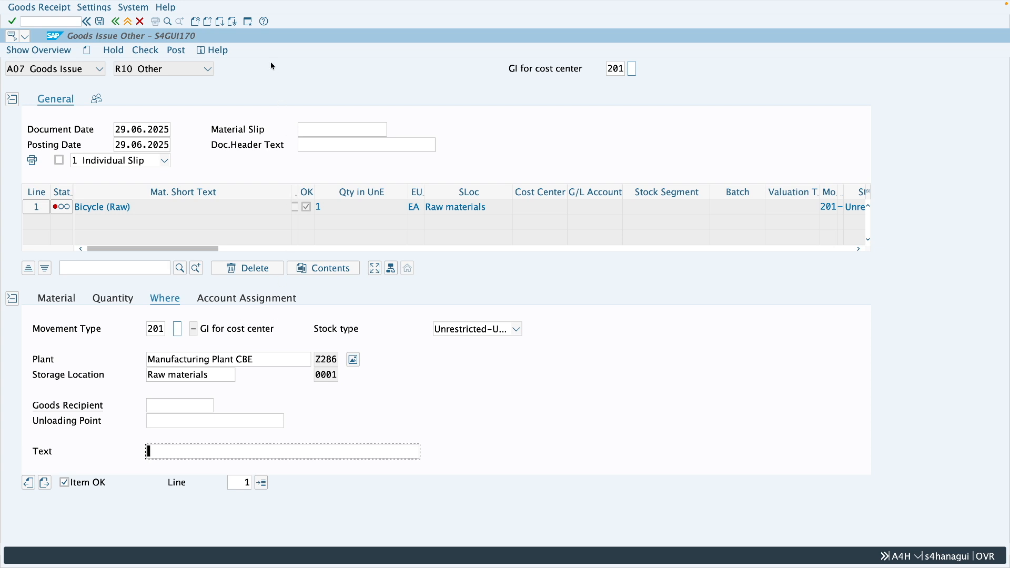
Open a new session, start transaction OMJJ and display the details of movement type 201
click(246, 22)
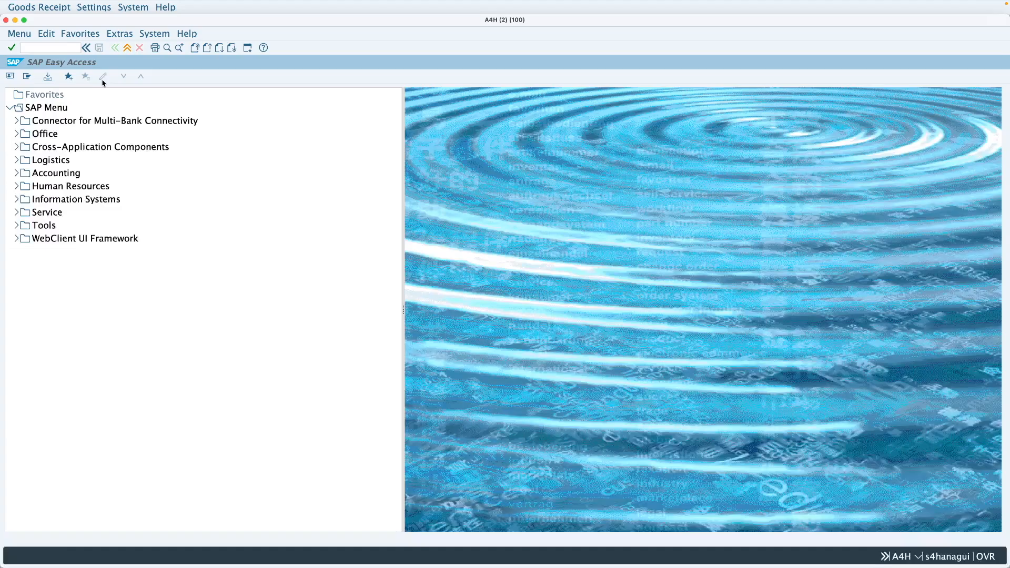
click(24, 20)
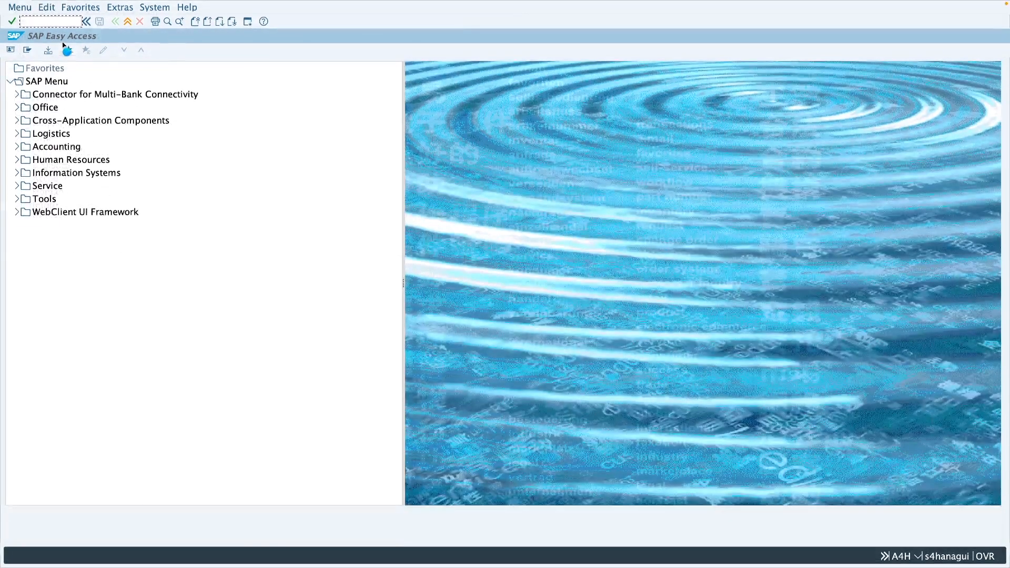
text(omjj)
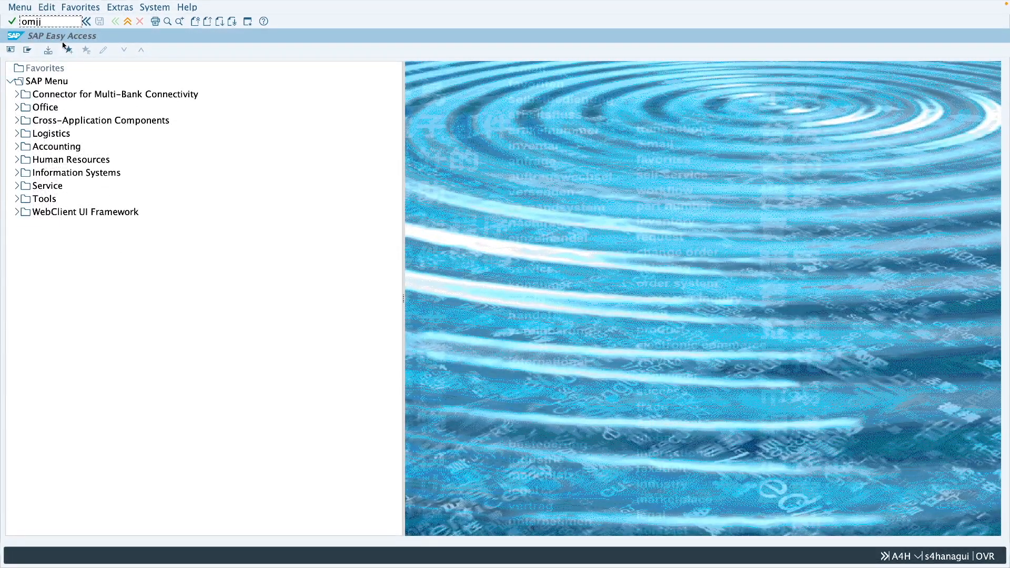
key(Return)
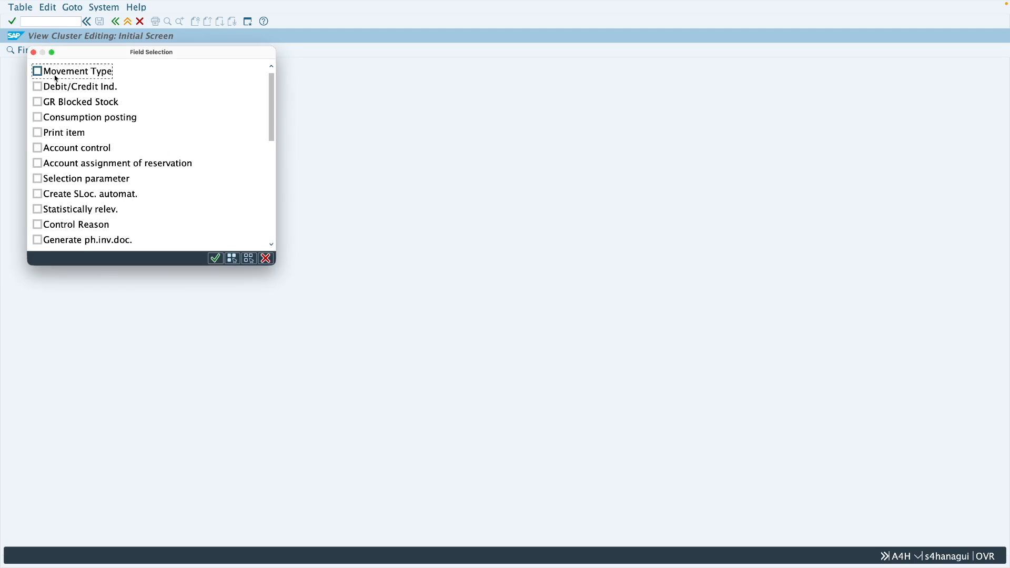
click(55, 74)
key(Return)
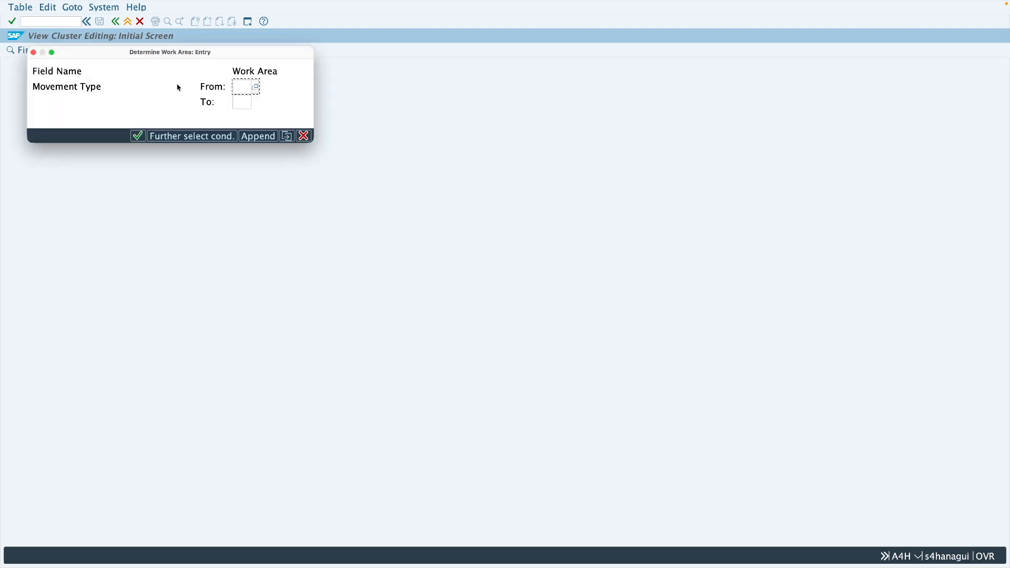
text(201)
key(Return)
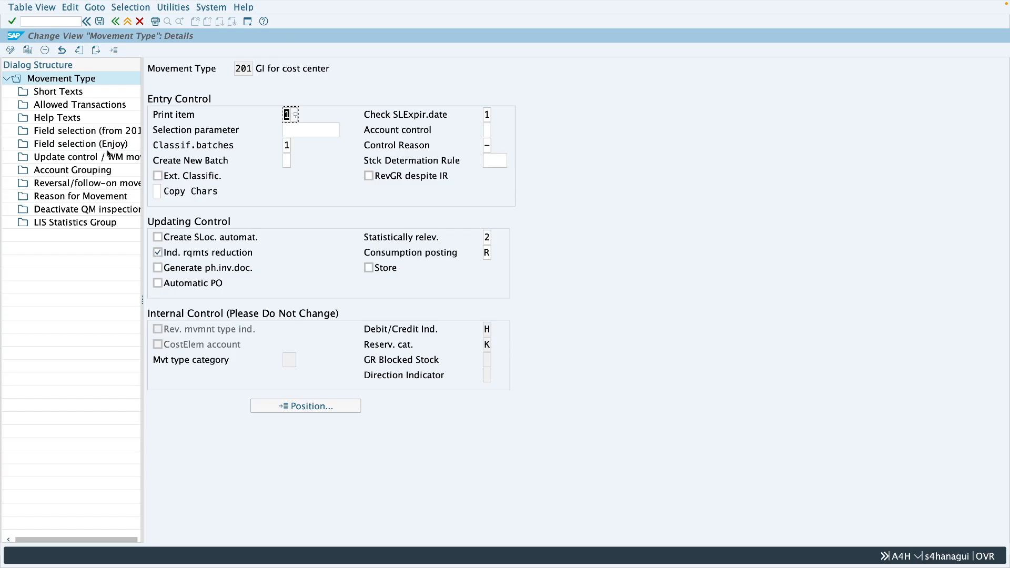
Examine whether KOSTL is a required entry in Field selection (Enjoy) for movement type 201, and return to the goods issue session
double_click(91, 149)
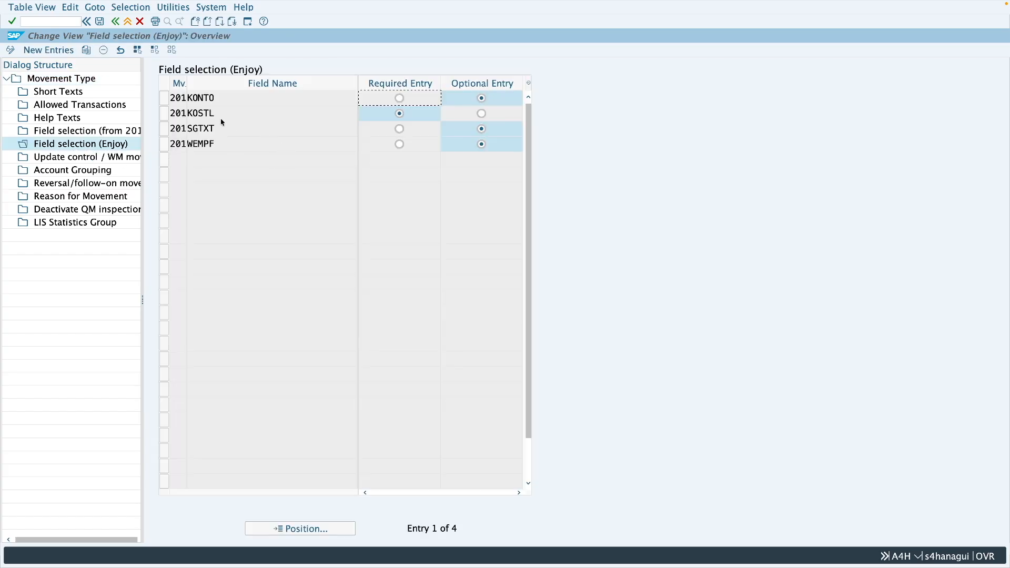
drag(221, 118, 187, 114)
click(403, 119)
key(ctrl+Left)
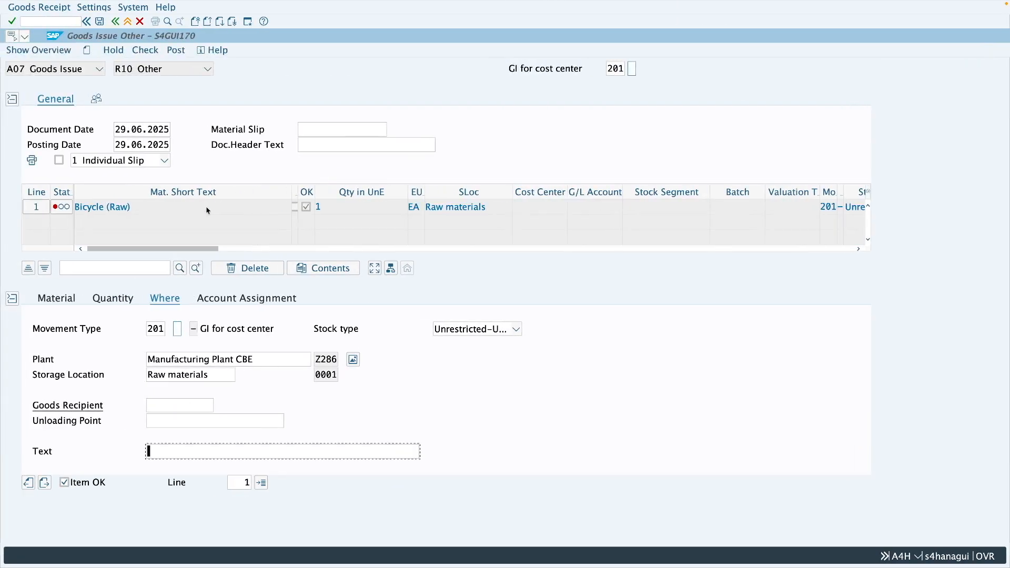
Assign the Bicycle (Raw) item to cost center 4300, and check and post the goods issue
click(150, 52)
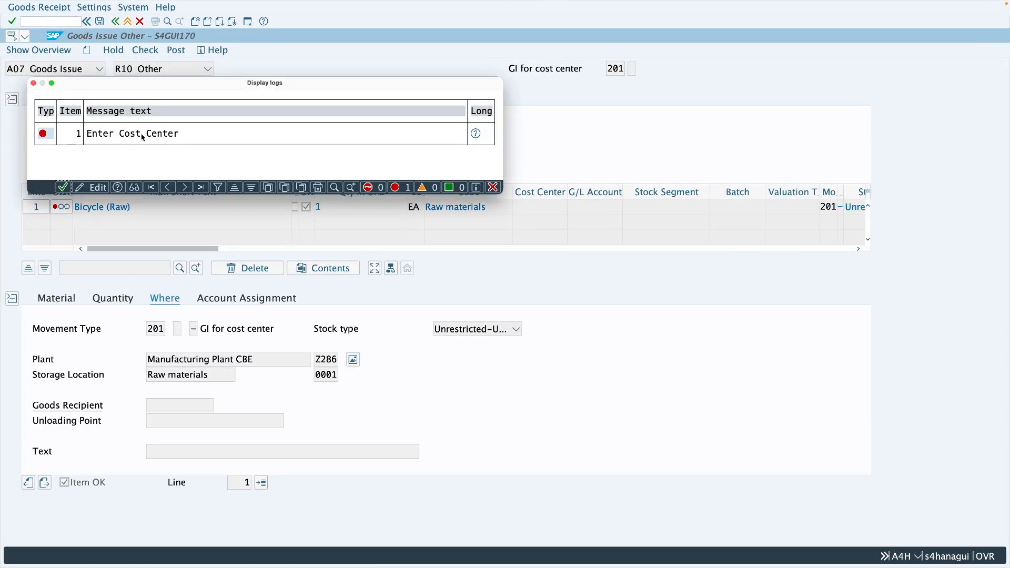
click(63, 187)
text(4300)
key(Return)
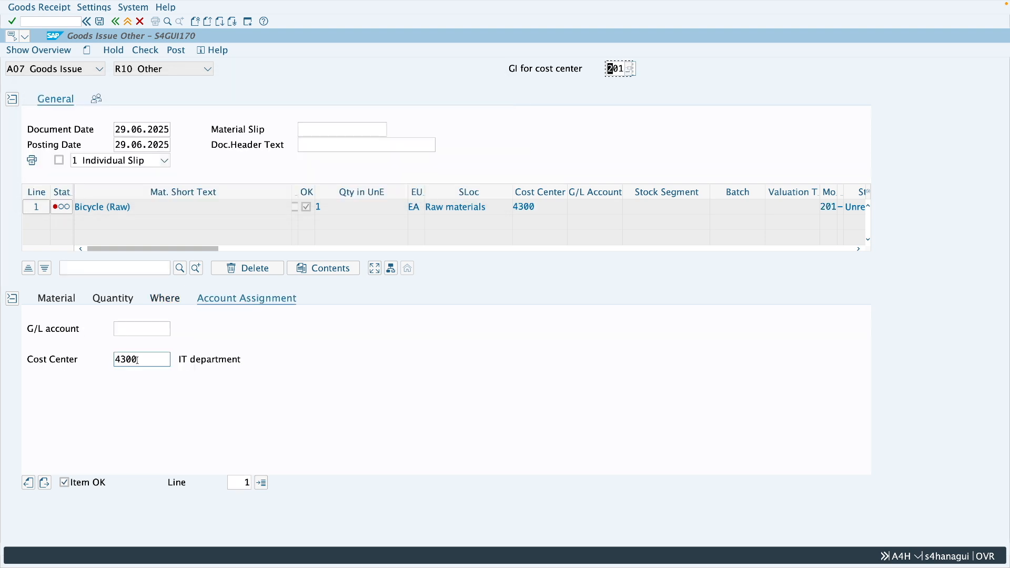
click(144, 50)
click(176, 50)
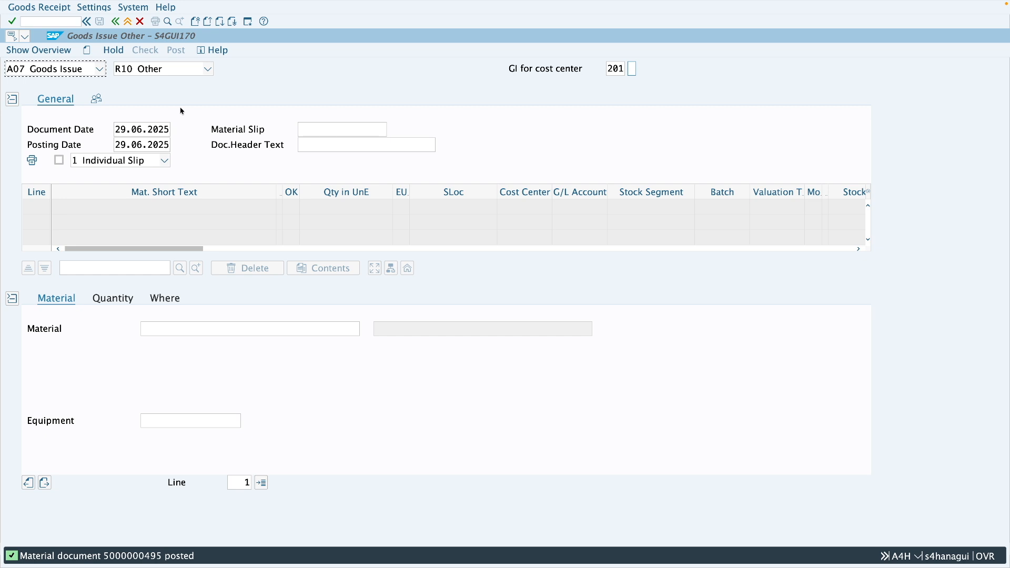
Display the material document just posted in MIGO with activity A04 Display and examine the item's movement type and plant data
click(99, 69)
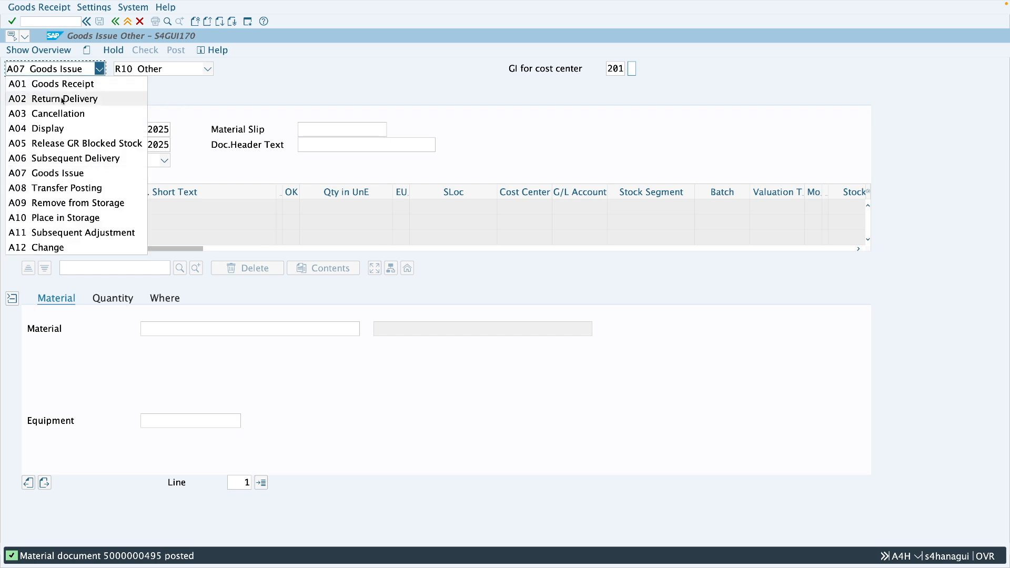
click(61, 130)
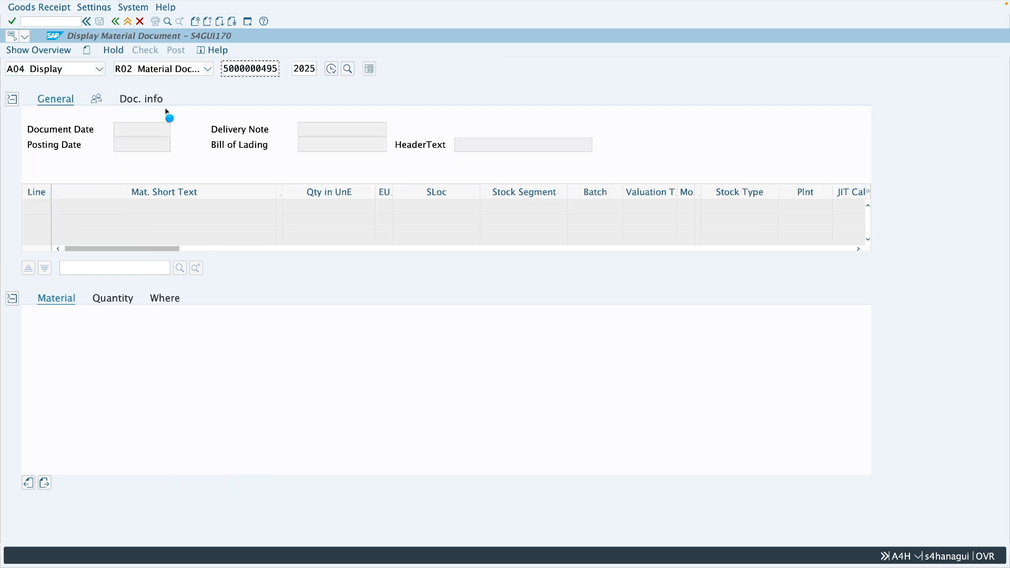
click(169, 299)
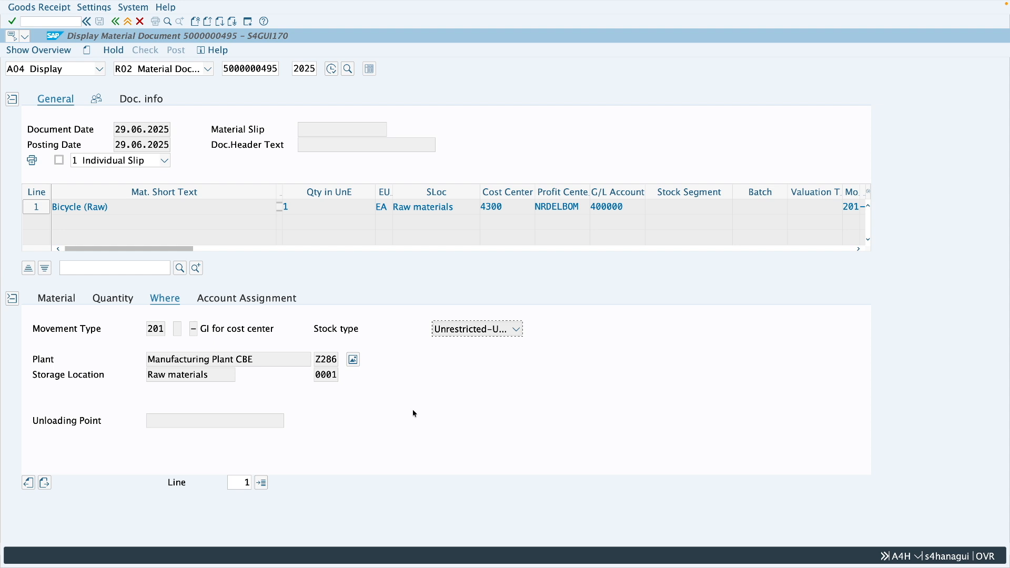
Start transaction OMJJ and list the movement types from 201 to 901
click(87, 21)
text(omjj)
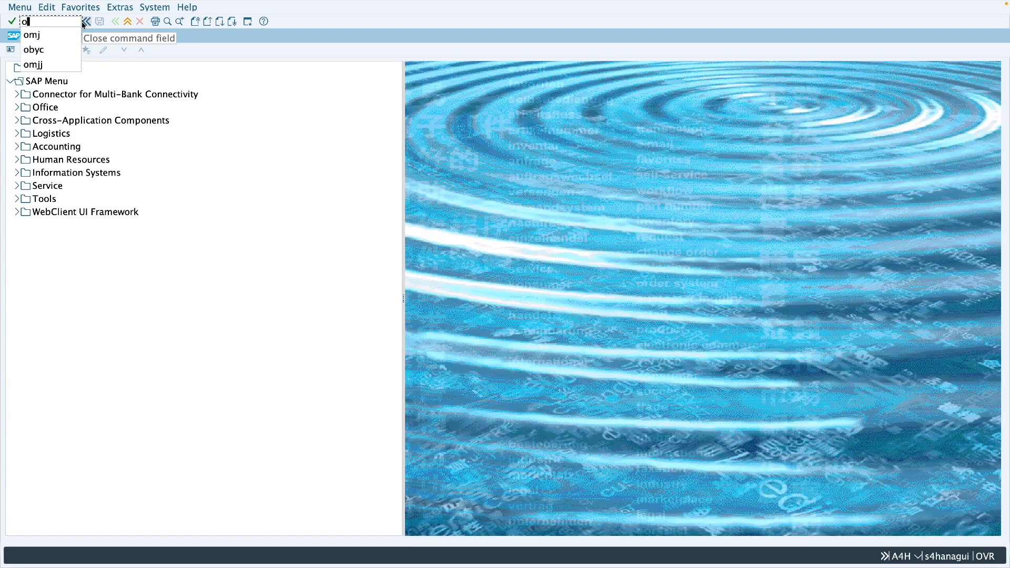
key(Return)
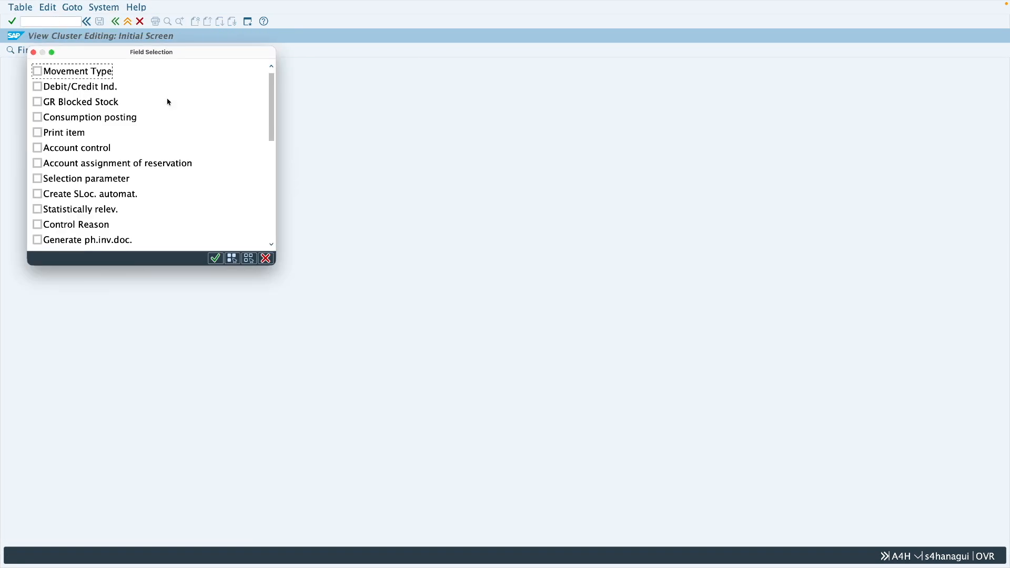
click(51, 73)
key(Return)
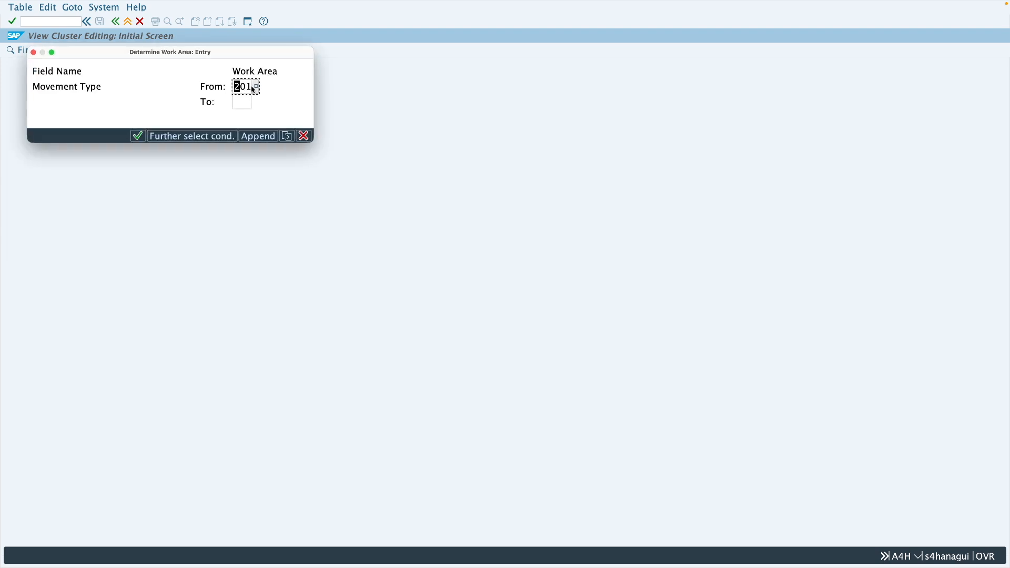
drag(252, 88, 235, 87)
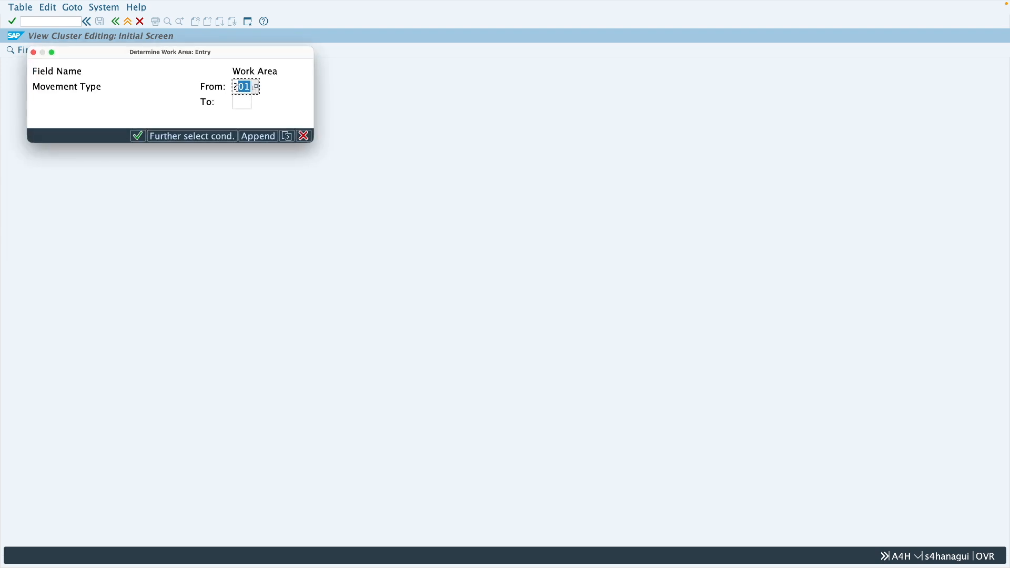
click(245, 107)
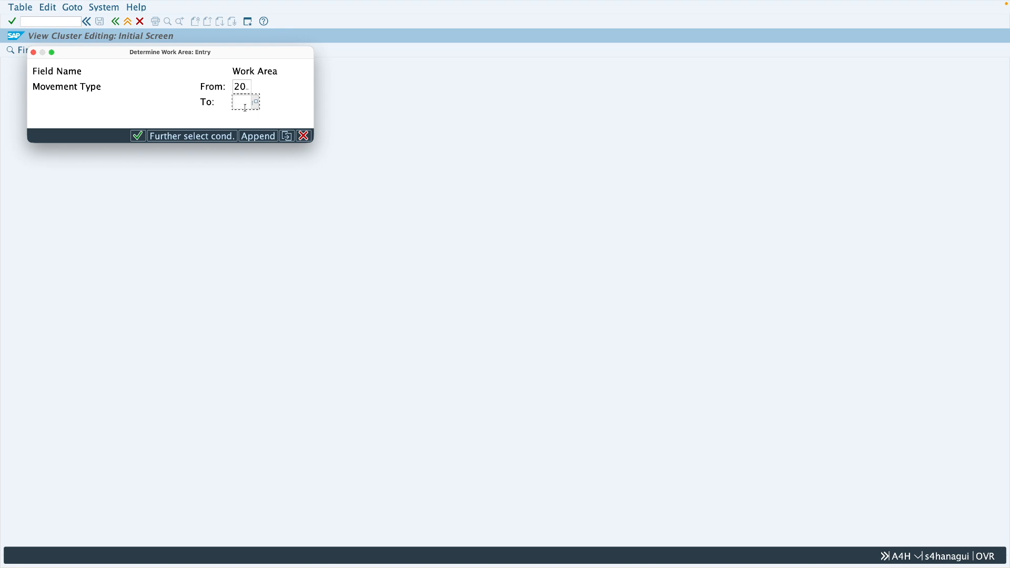
text(901)
key(Return)
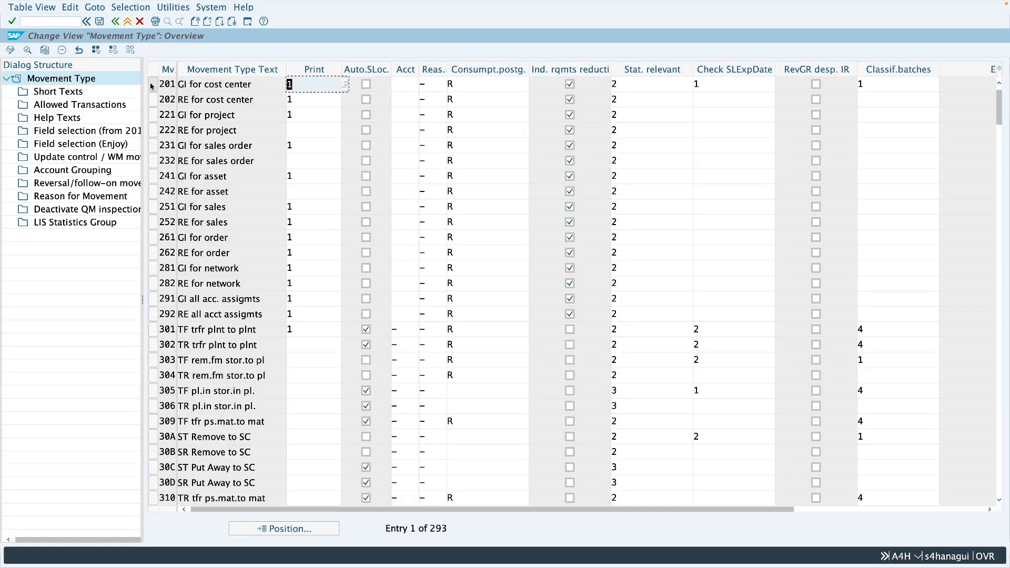
Copy movement type 201 as 901 with all dependent entries, and save it to the proposed customizing request MM
click(153, 86)
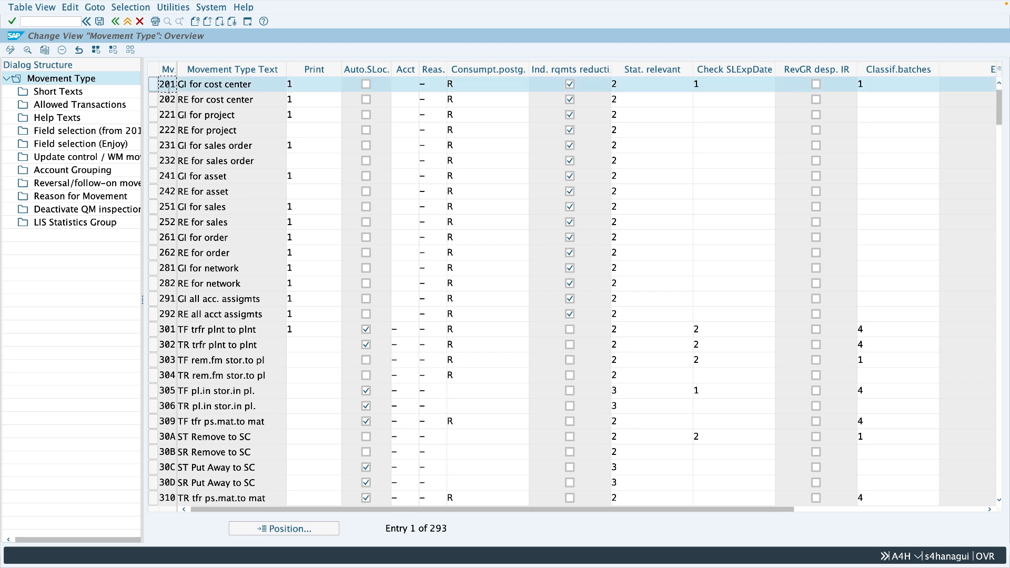
click(45, 52)
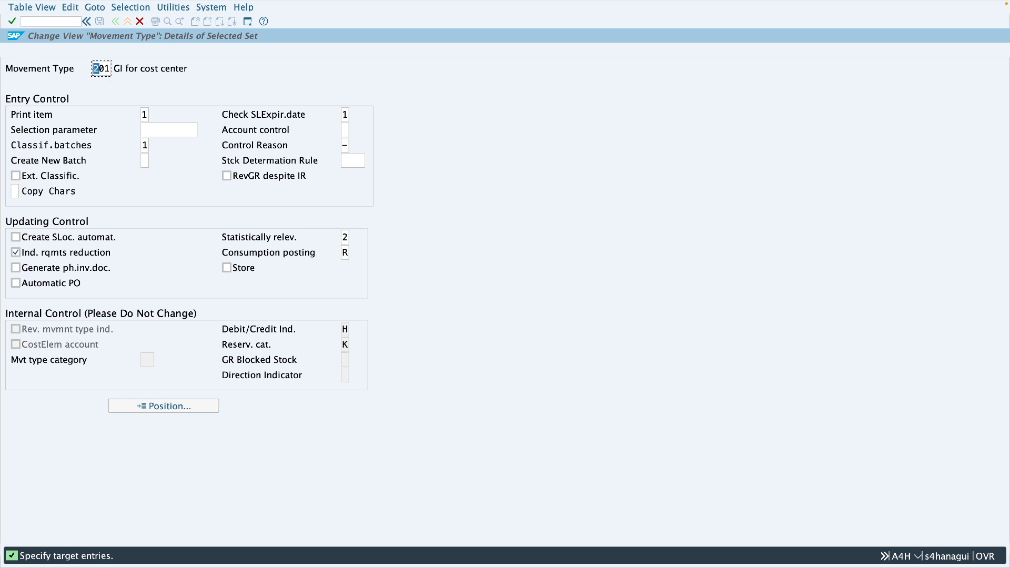
text(9)
key(Return)
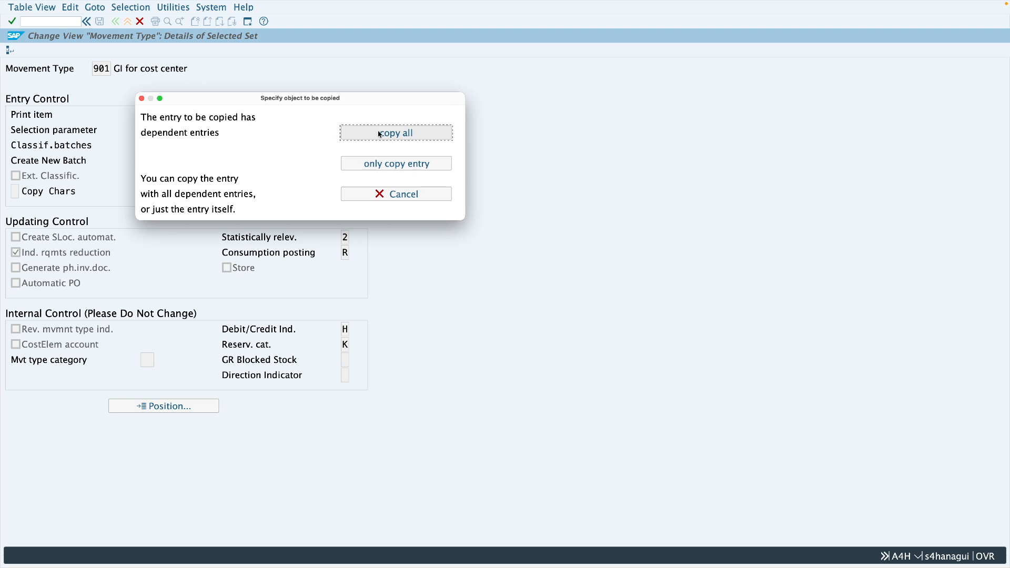
click(390, 135)
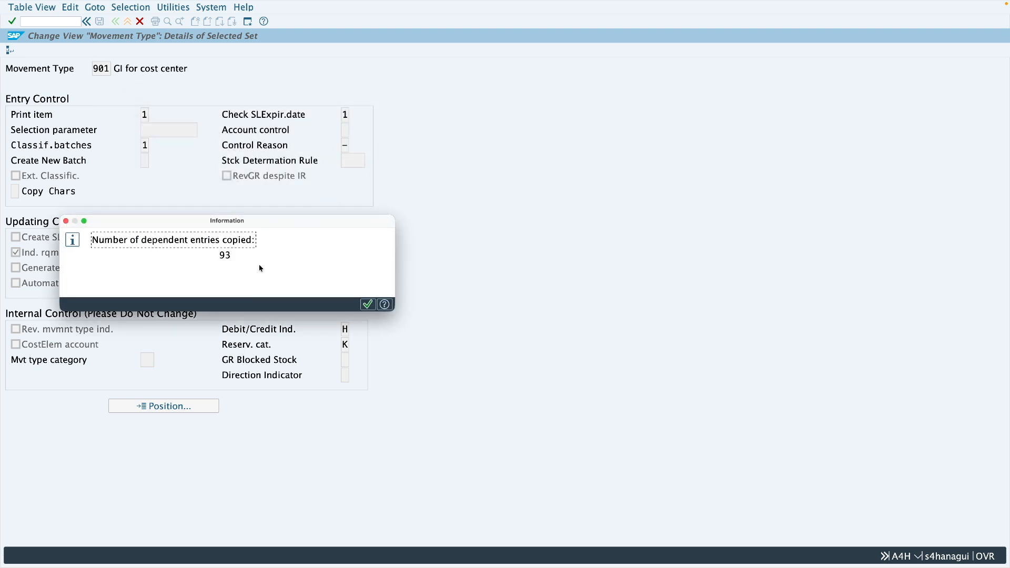
click(368, 305)
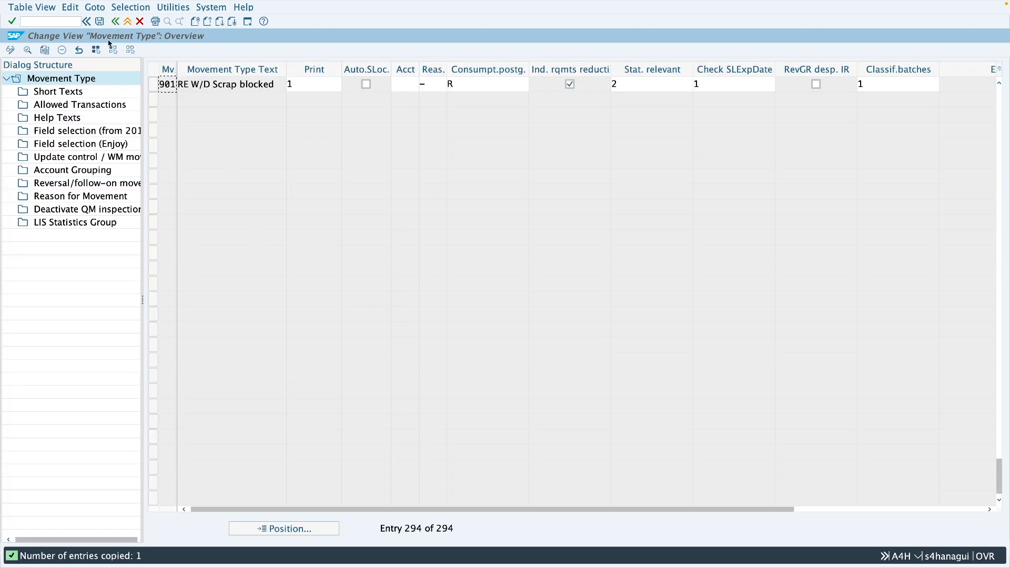
click(100, 21)
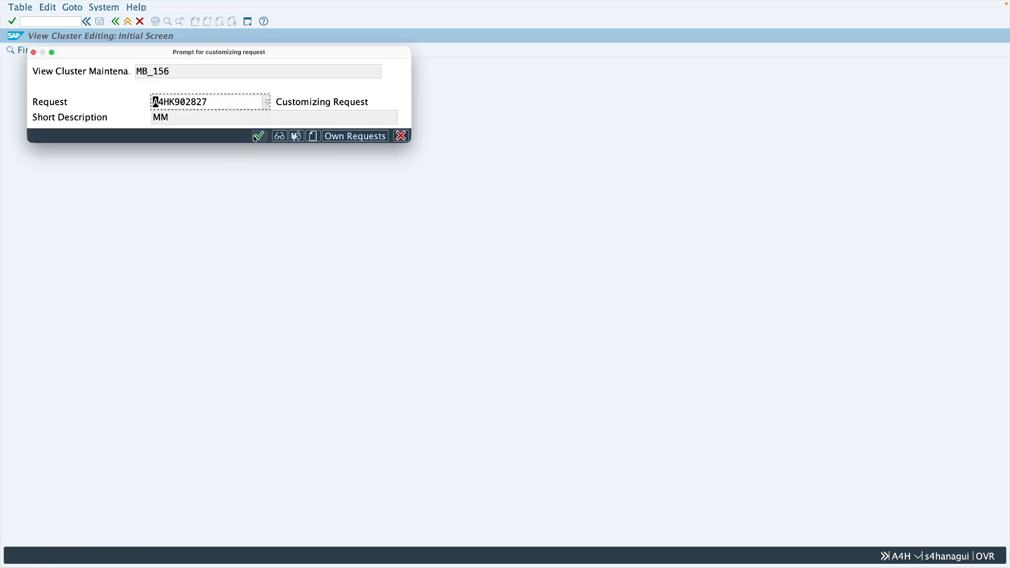
click(258, 135)
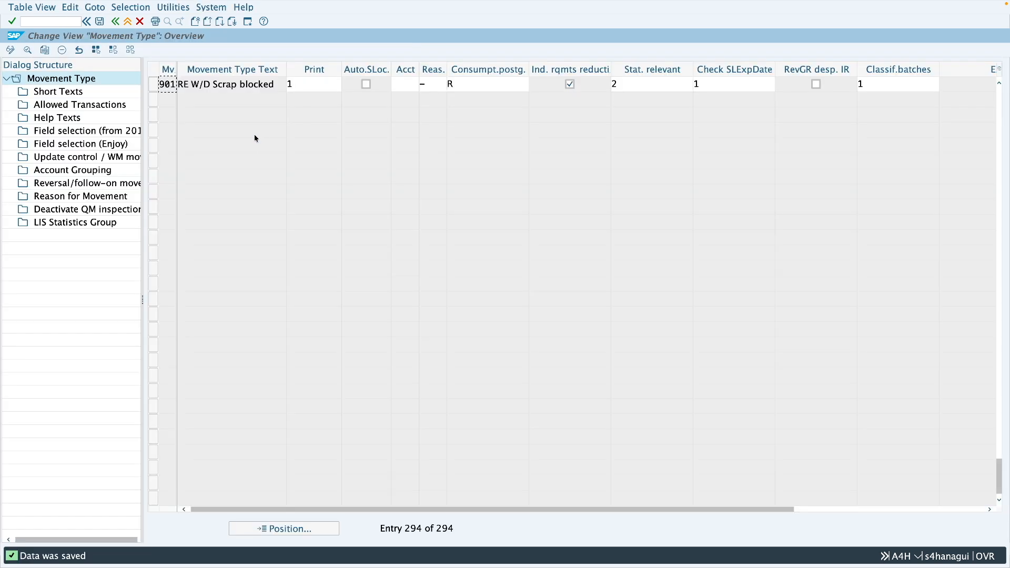
Restart transaction OMJJ and open the details of movement type 901
click(128, 22)
text(omjj)
key(Return)
click(63, 77)
key(Return)
text(901)
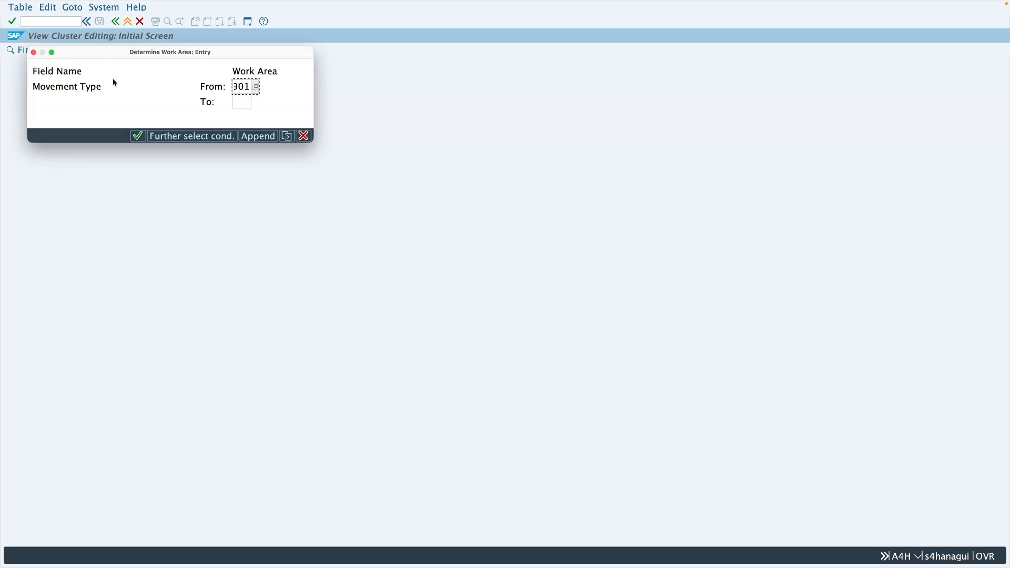
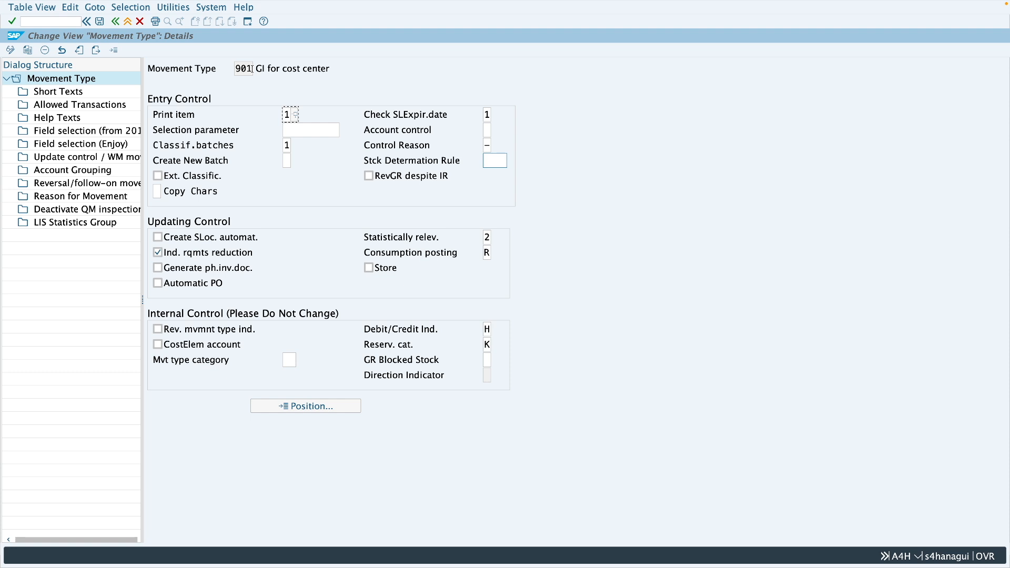
Review the short texts of movement type 901, and open its Field selection (Enjoy) at field SGTXT
double_click(52, 95)
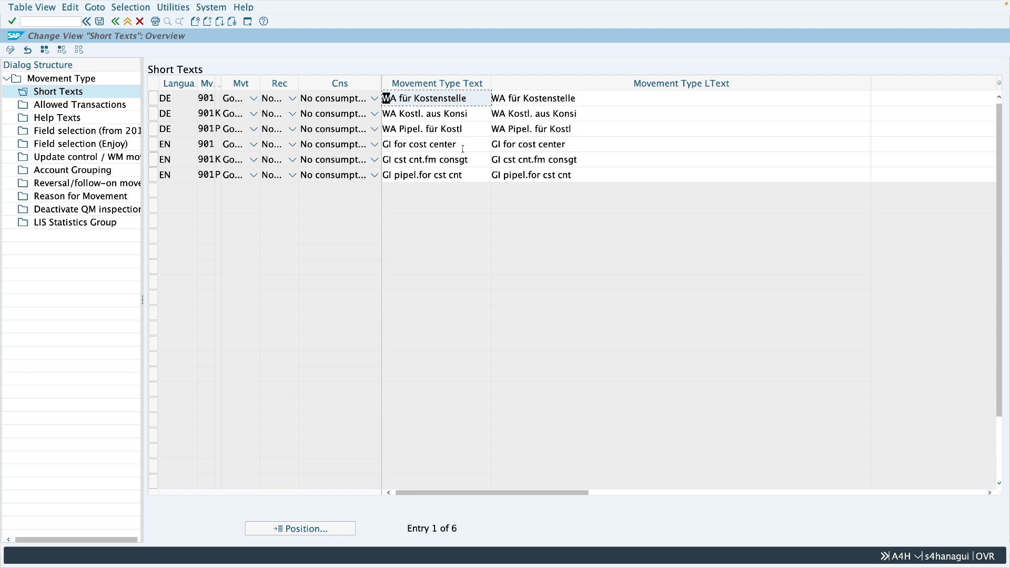
click(78, 146)
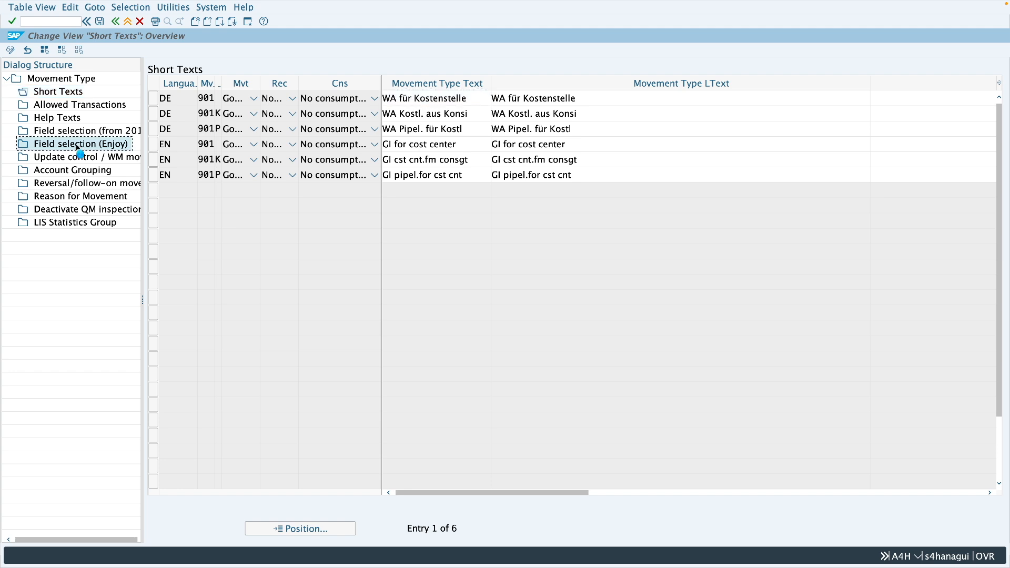
double_click(77, 147)
drag(215, 128, 200, 129)
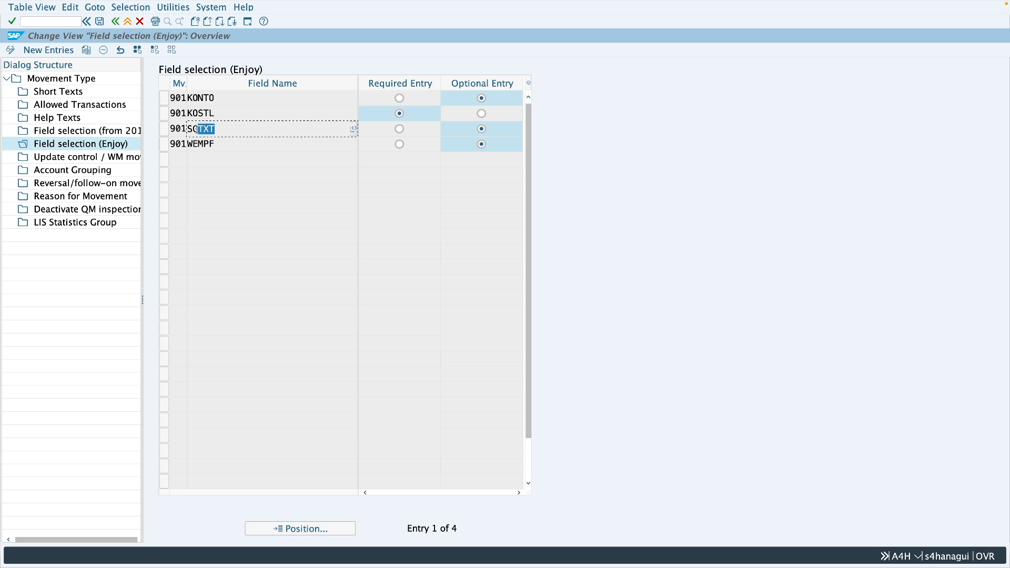
Make field SGTXT a required entry for movement type 901 and save the change to customizing request MM
click(401, 132)
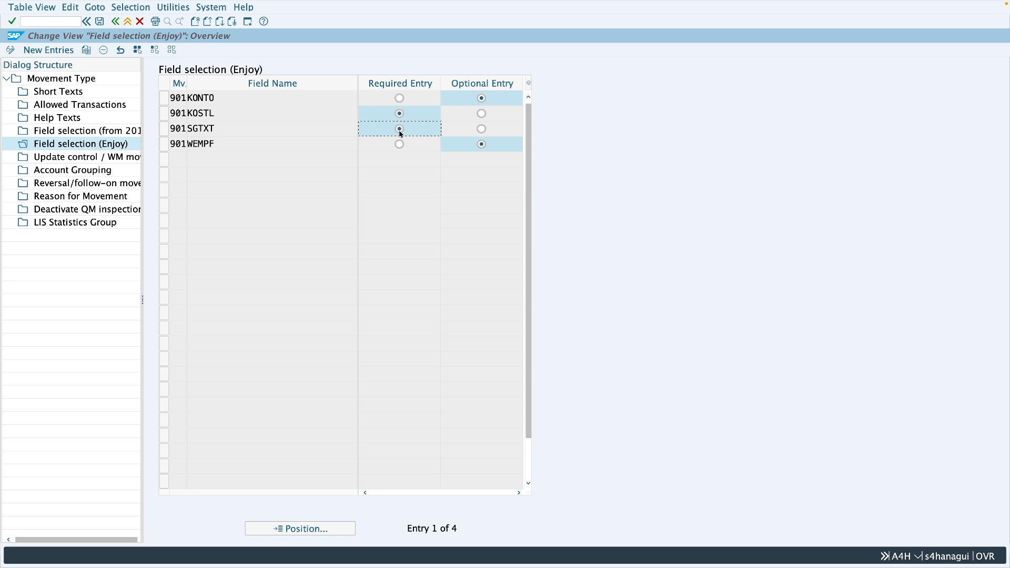
click(102, 23)
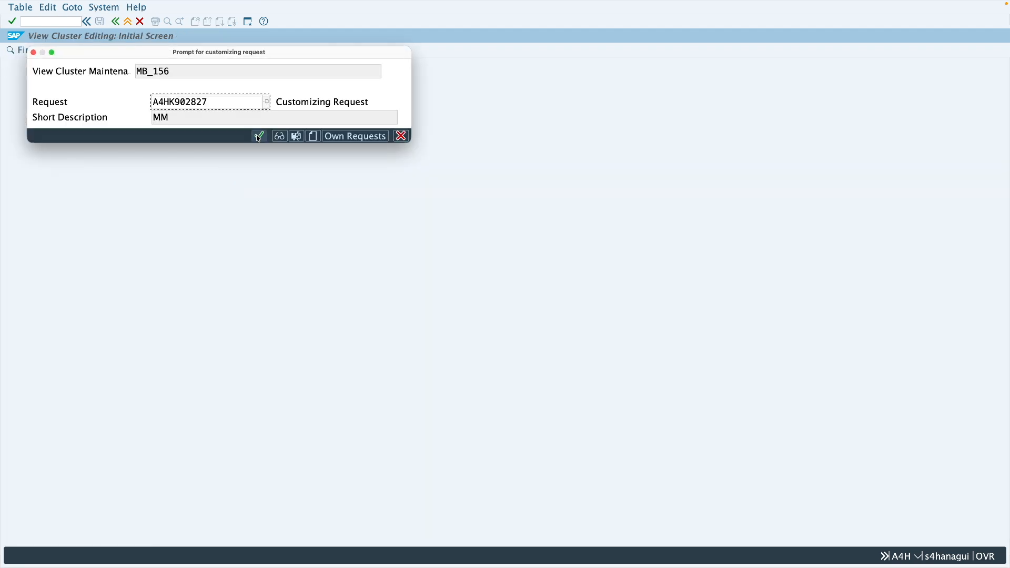
click(258, 136)
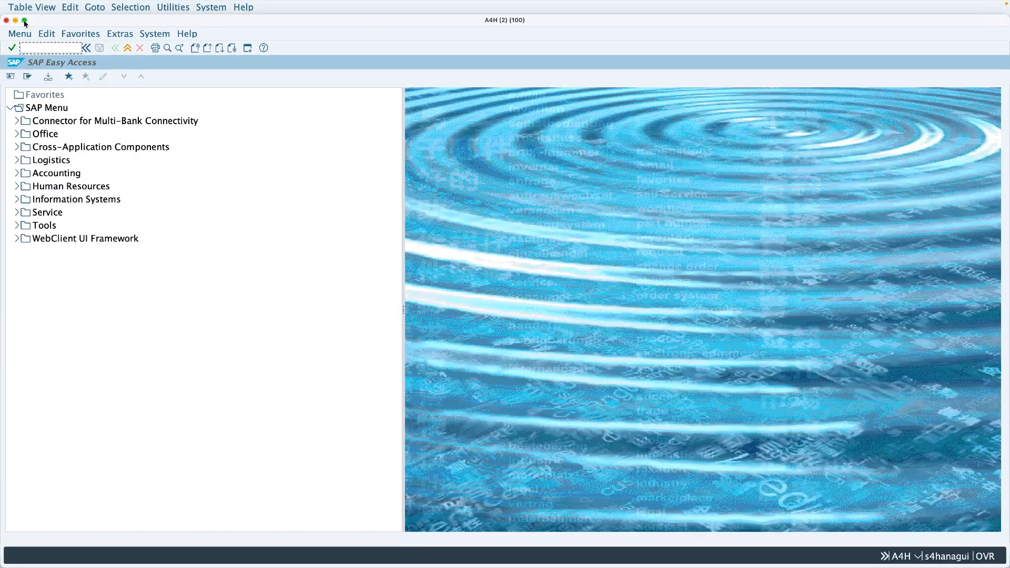
Start transaction MIGO for a goods issue with reference Other, and set the movement type to 901
click(24, 21)
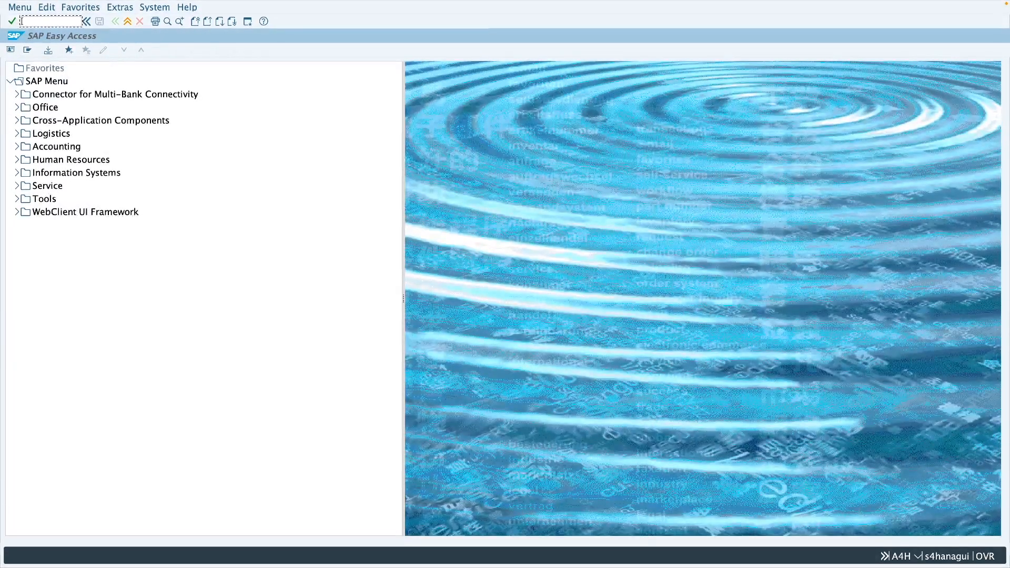
text(migo)
key(Return)
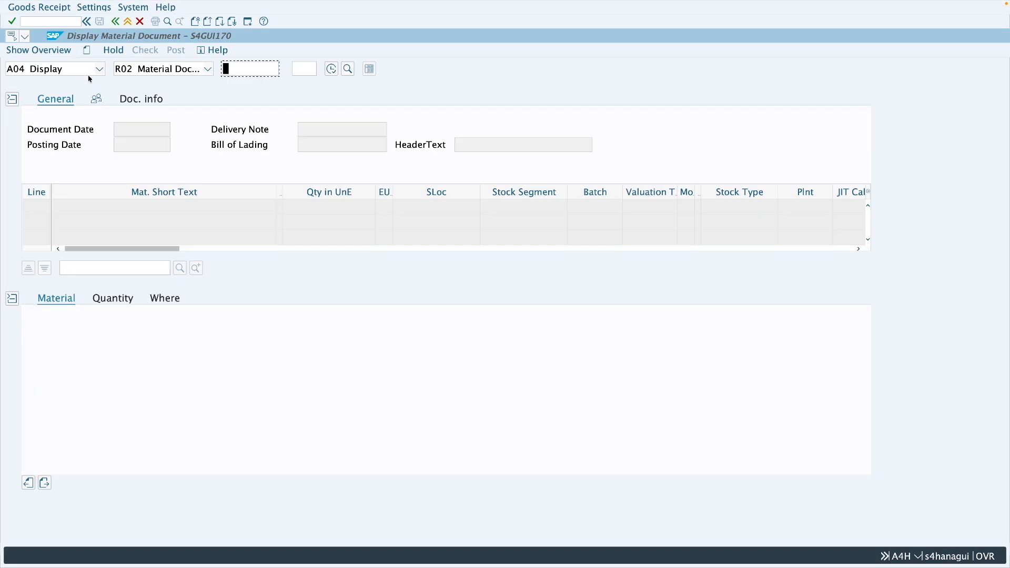
click(77, 69)
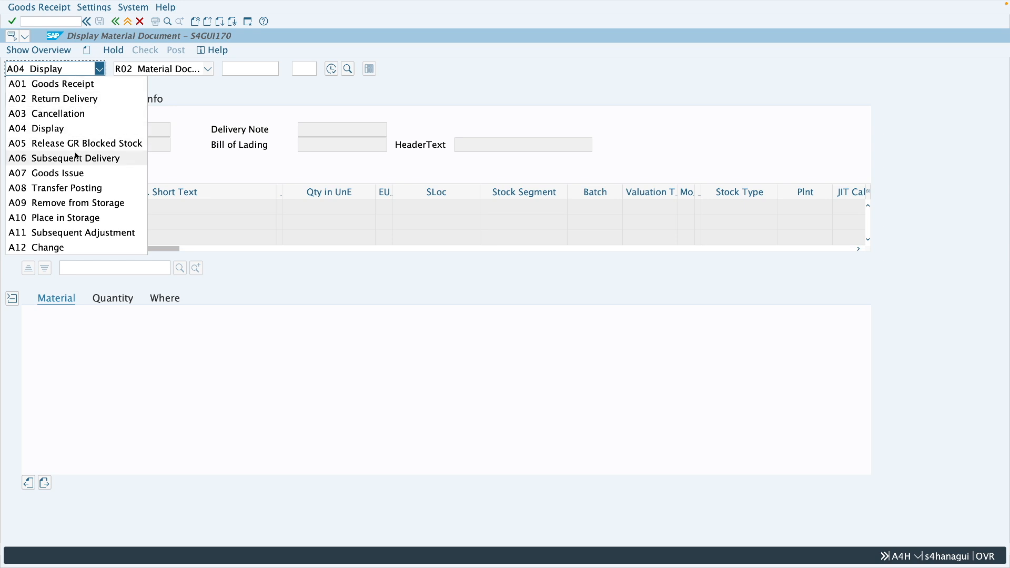
click(58, 173)
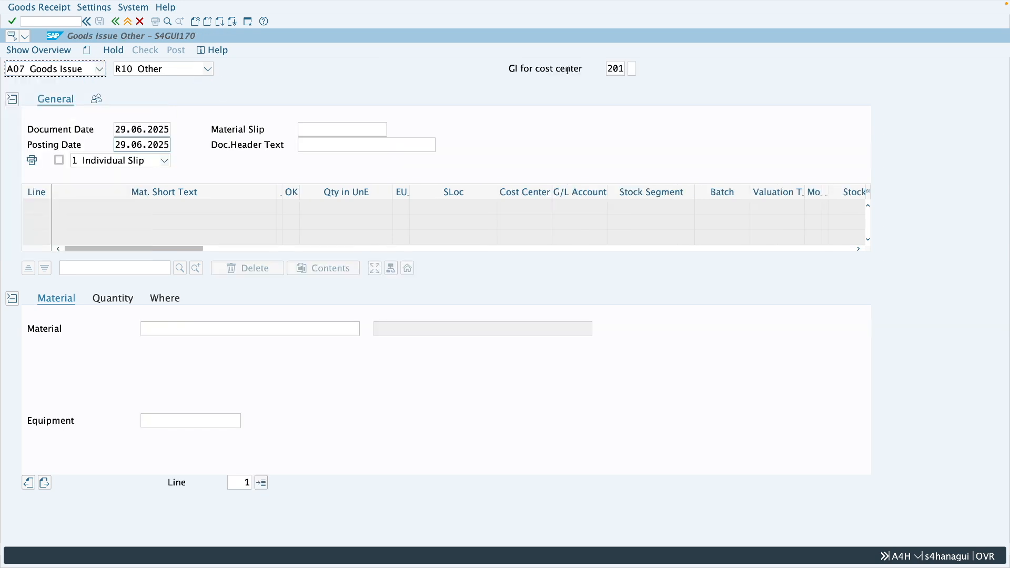
click(612, 69)
text(9)
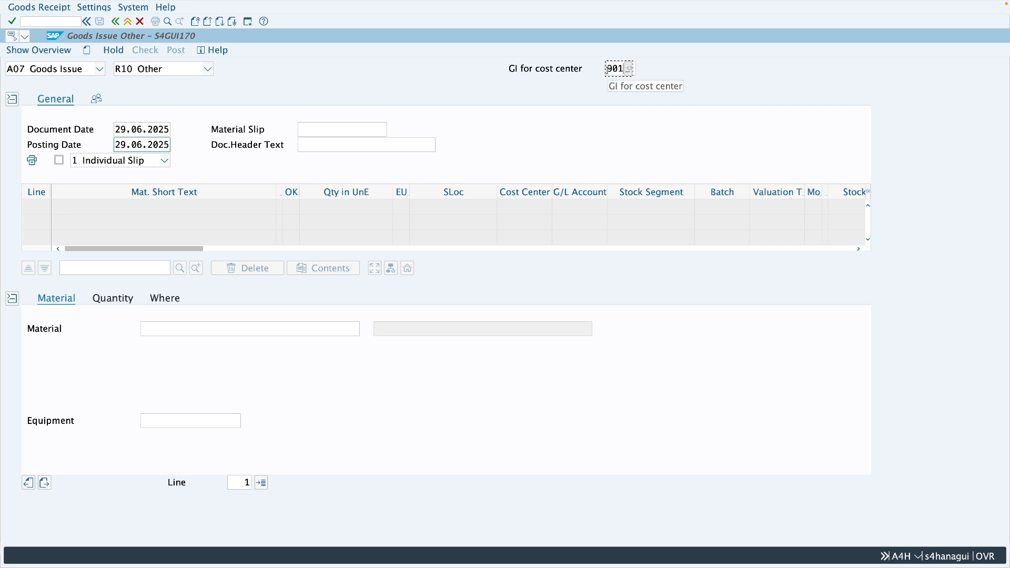
key(Return)
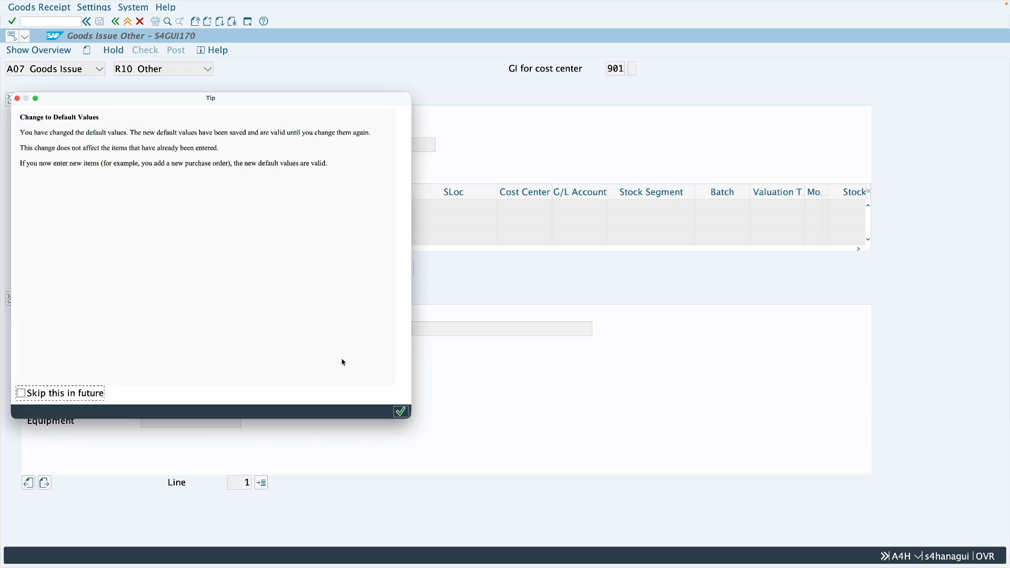
click(400, 412)
Add material 141 to the goods issue with a quantity of 1
click(169, 329)
text(141)
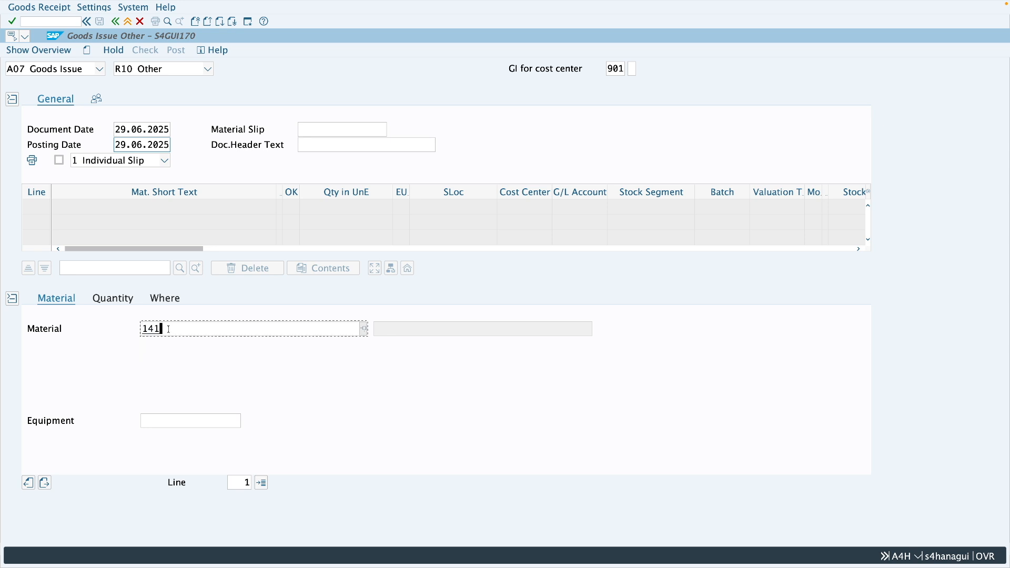
key(Return)
click(124, 303)
text(1)
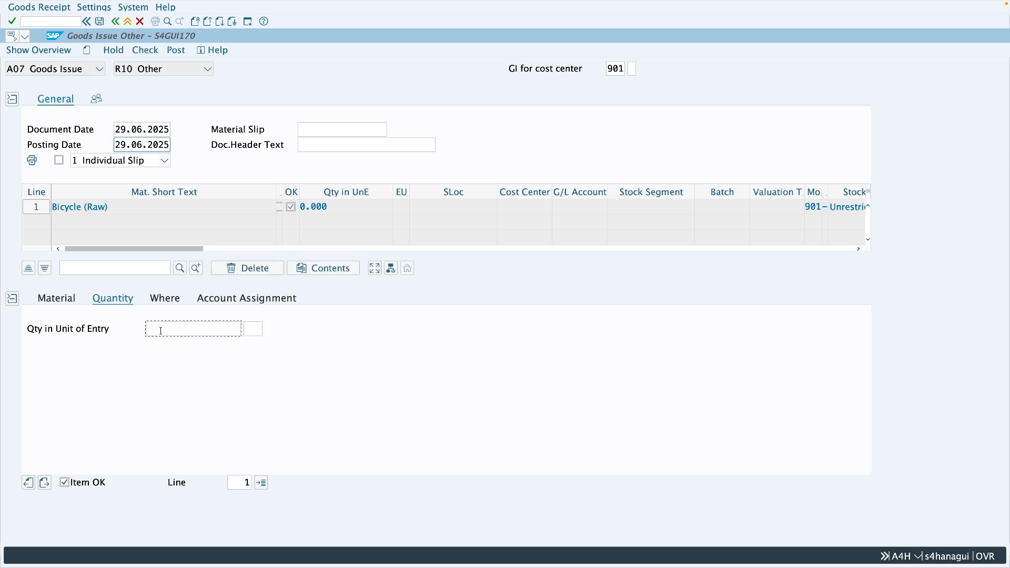
key(Return)
Set the item's plant to Z286 and its storage location to 0001
click(165, 298)
click(185, 354)
text(z286)
key(Return)
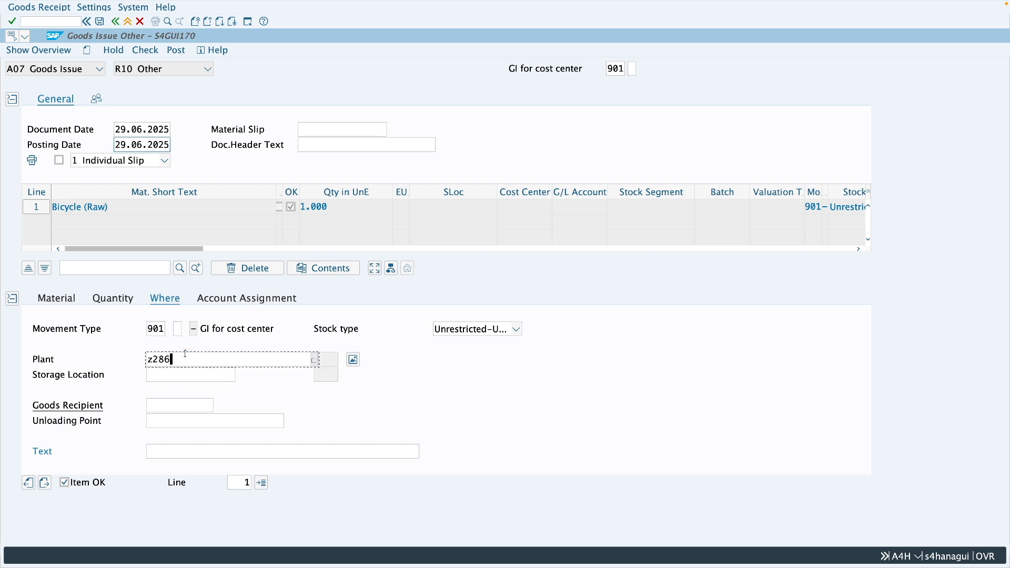
click(188, 381)
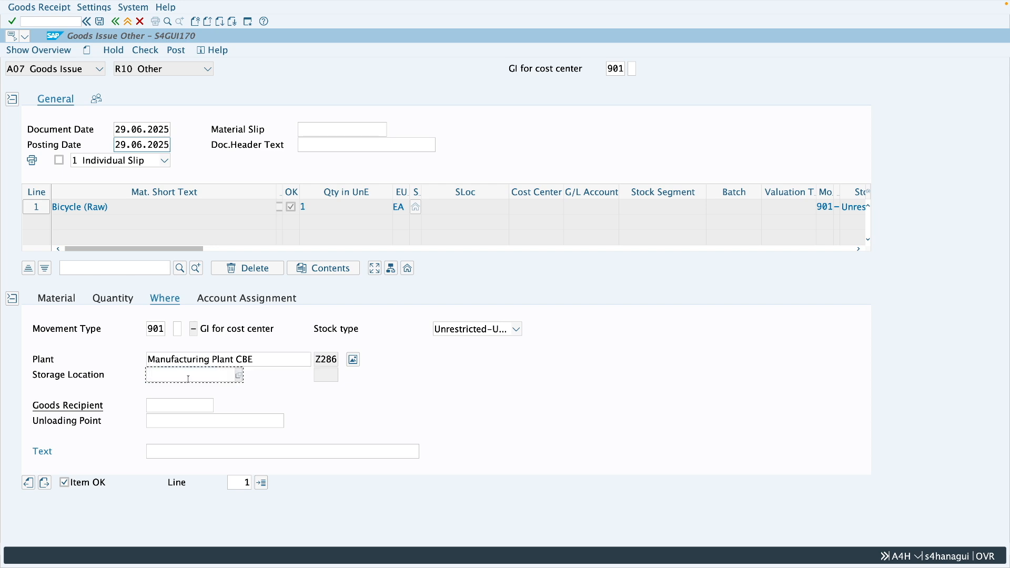
text(001)
key(Return)
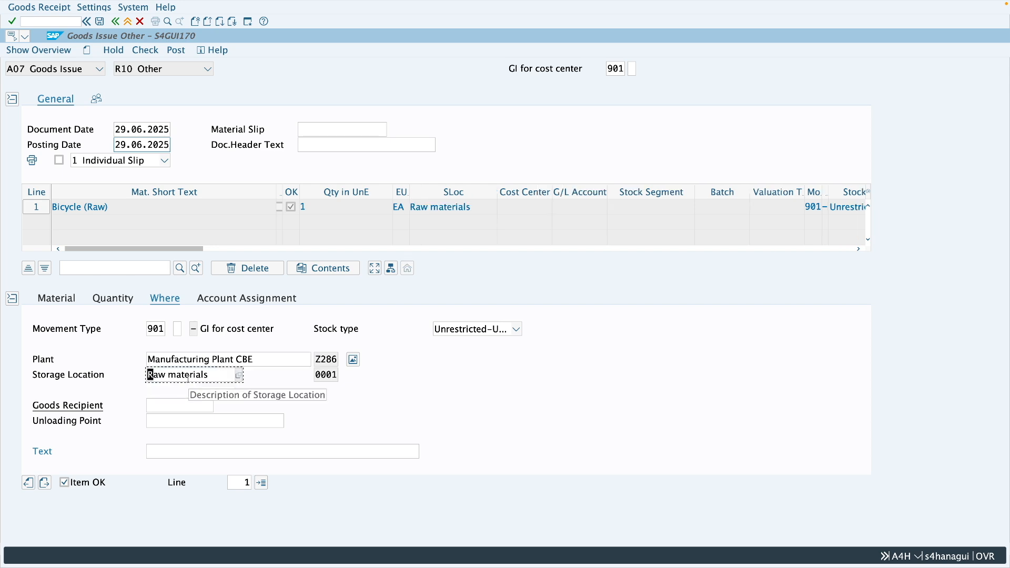
Check the goods issue and compare the logged messages with the SGTXT setting in Field selection (Enjoy) of movement type 901
click(146, 50)
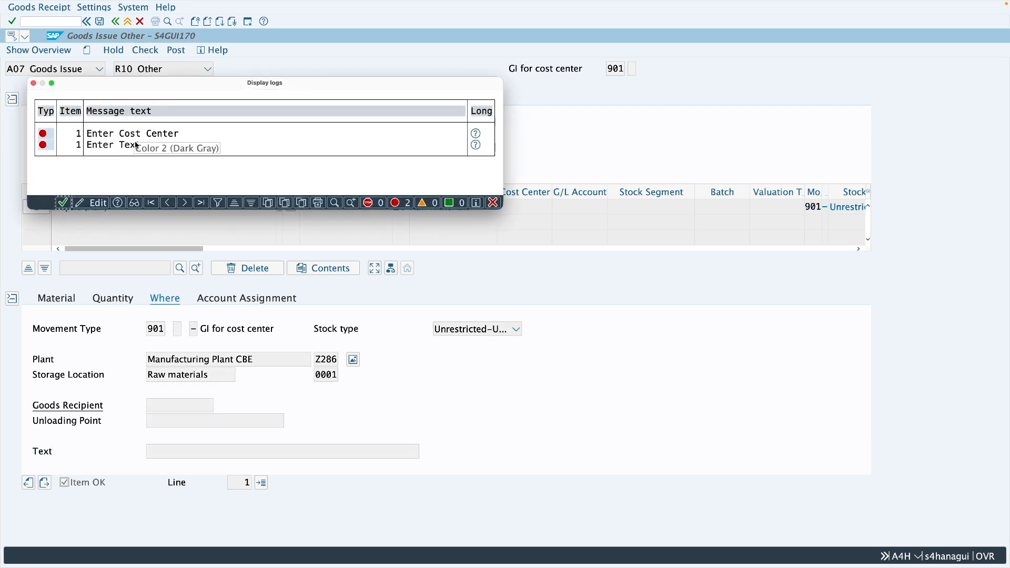
click(131, 137)
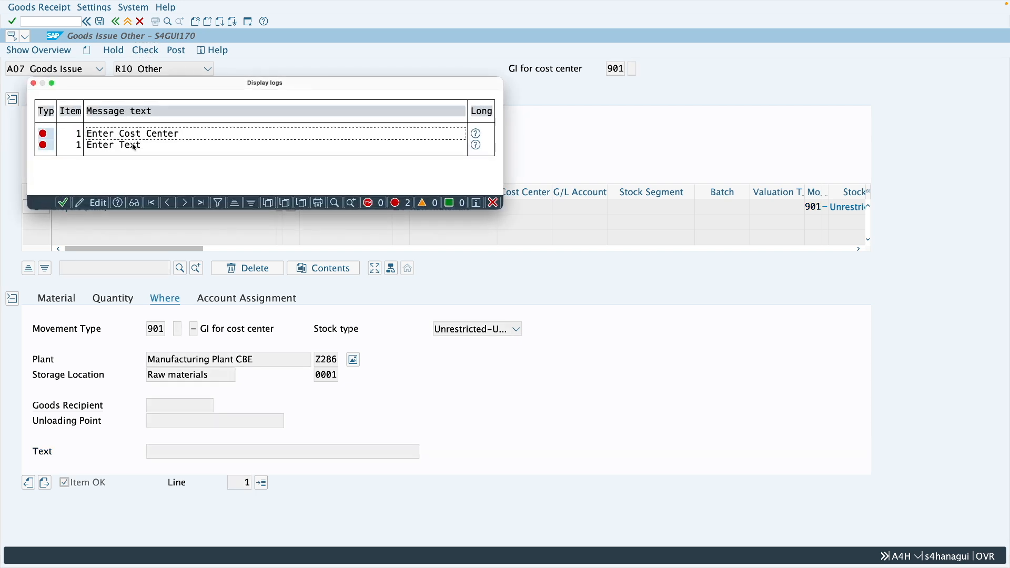
click(129, 145)
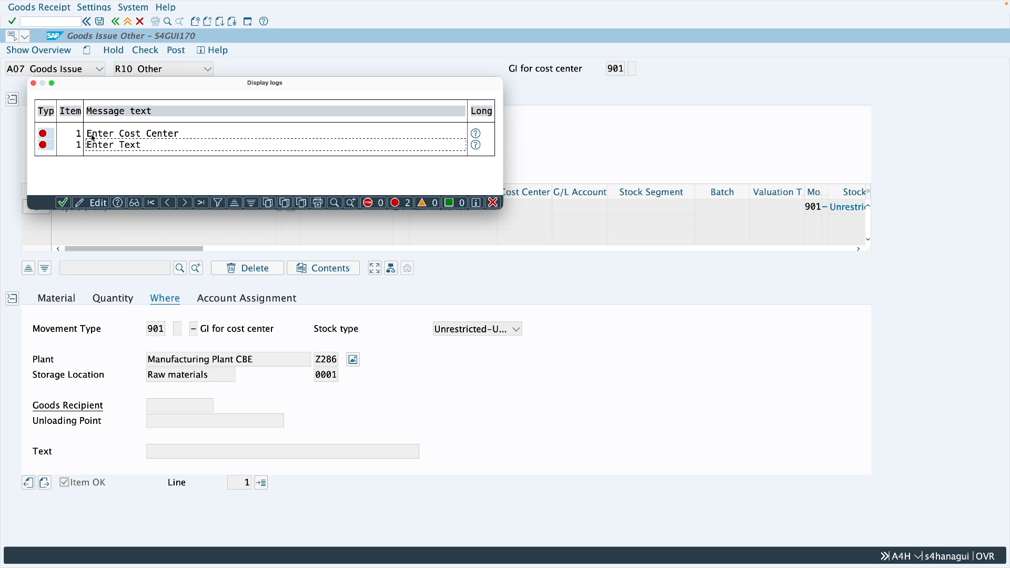
click(156, 137)
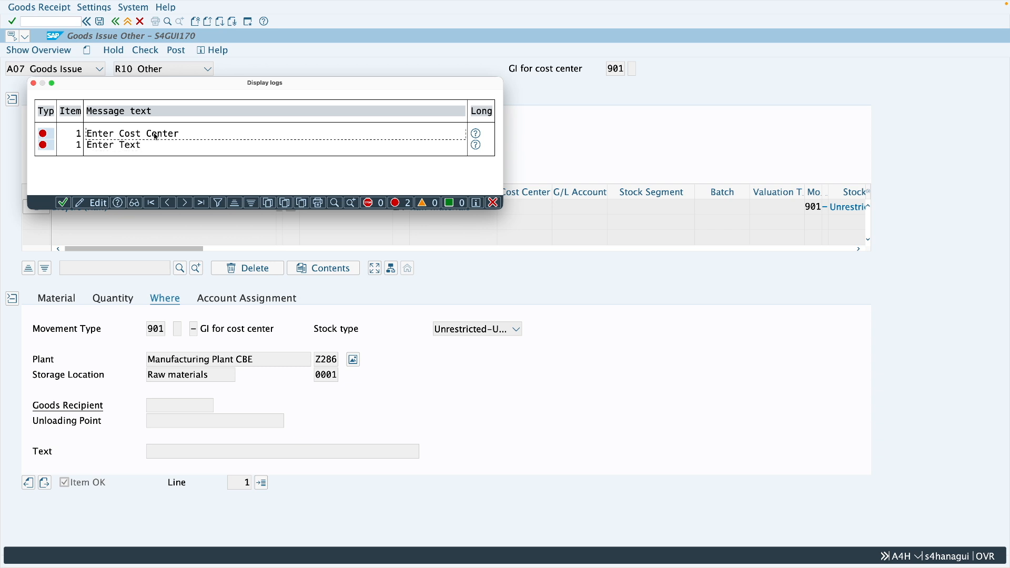
click(131, 146)
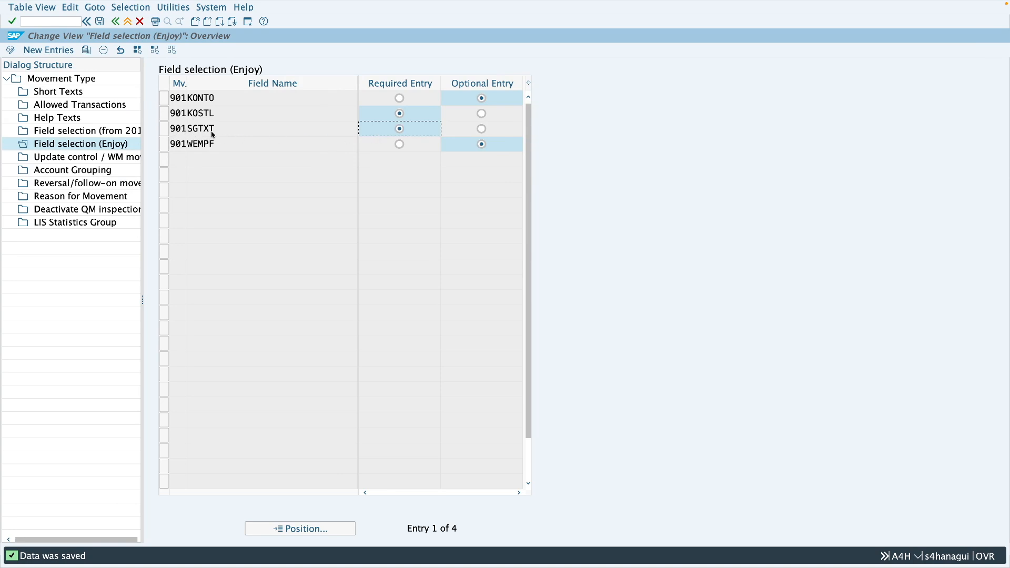
click(213, 133)
scroll(400, 128, down, 1)
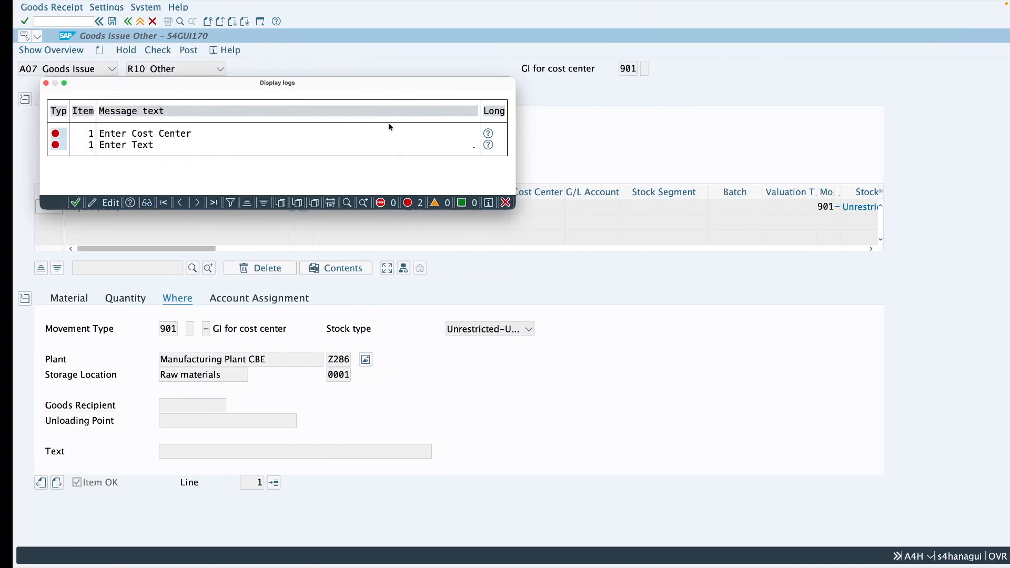
Enter the item text Test and cost center 4300, and post the goods issue
double_click(166, 145)
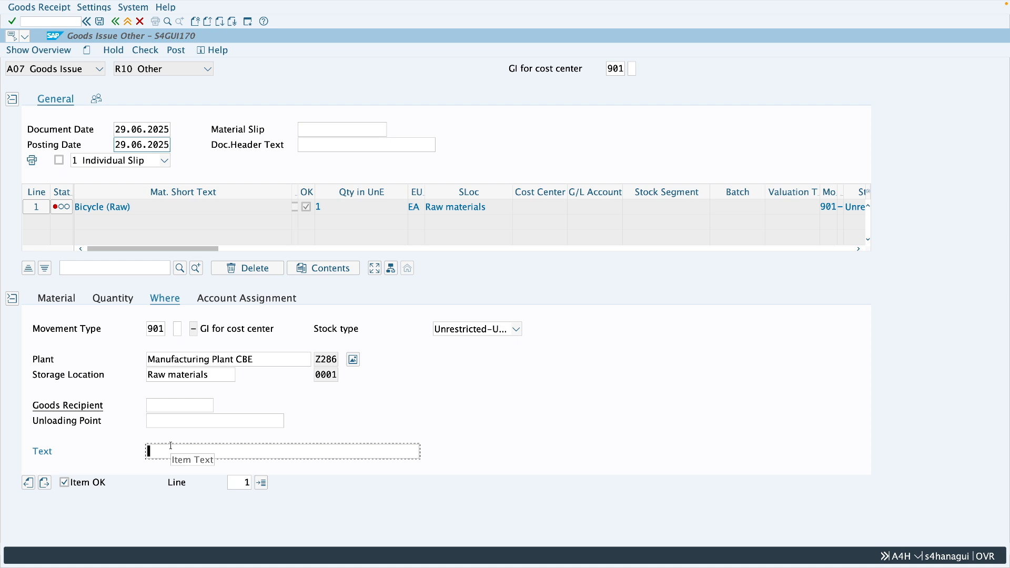
text(Test)
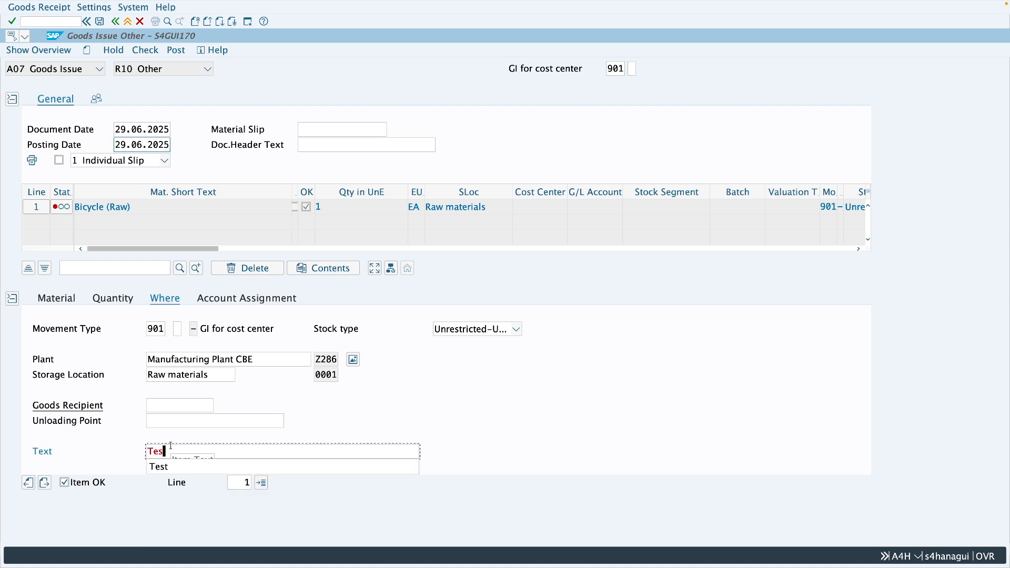
click(243, 299)
click(141, 362)
click(141, 362)
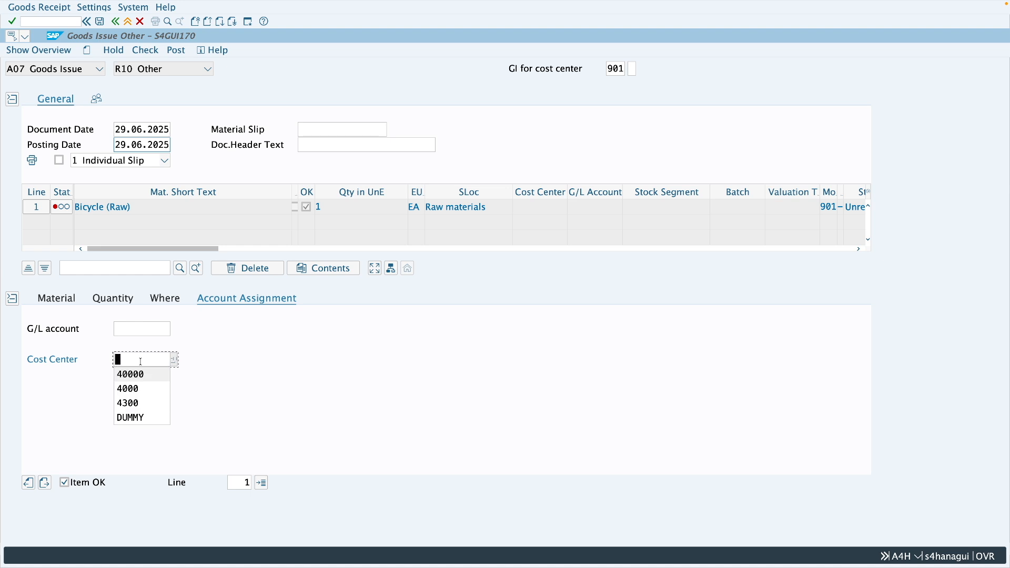
click(137, 402)
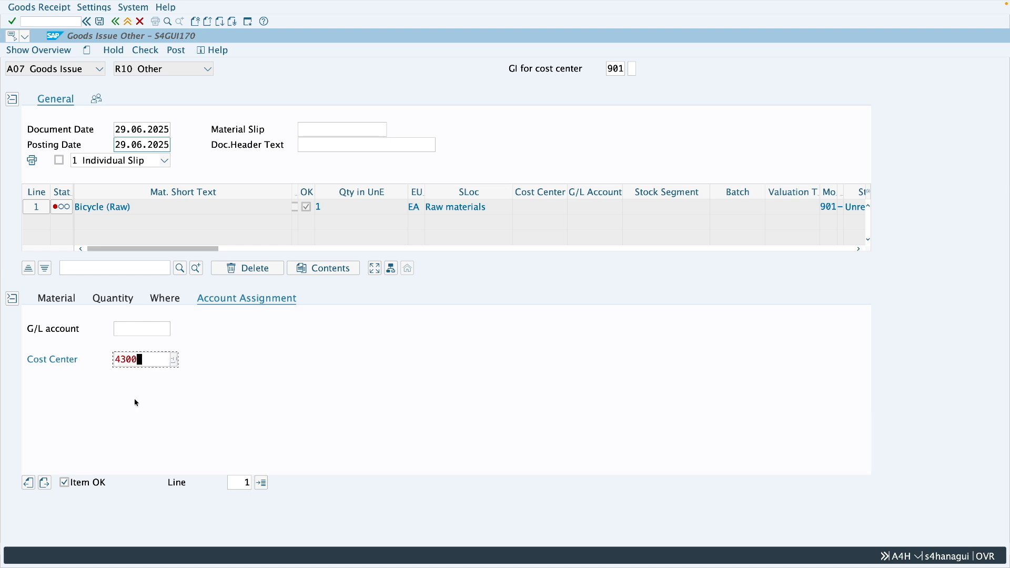
key(Return)
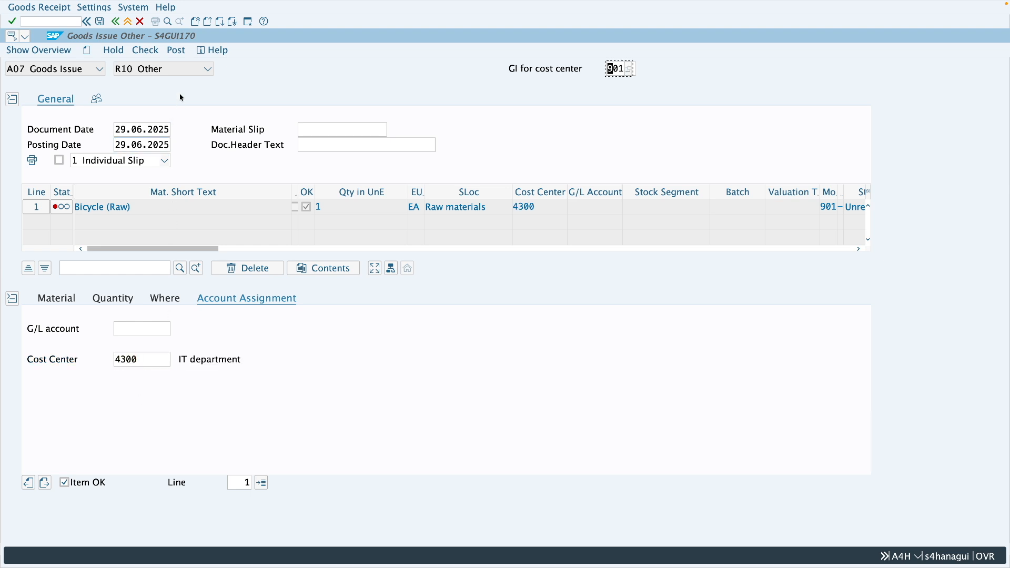
click(175, 50)
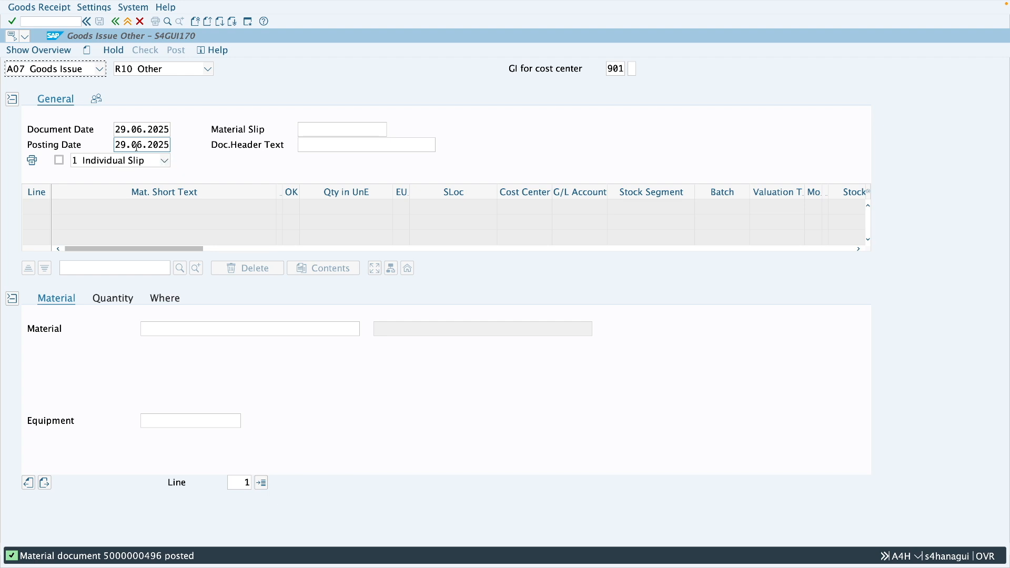
Display the material document just posted and examine the item text in its Where details
click(55, 68)
click(76, 129)
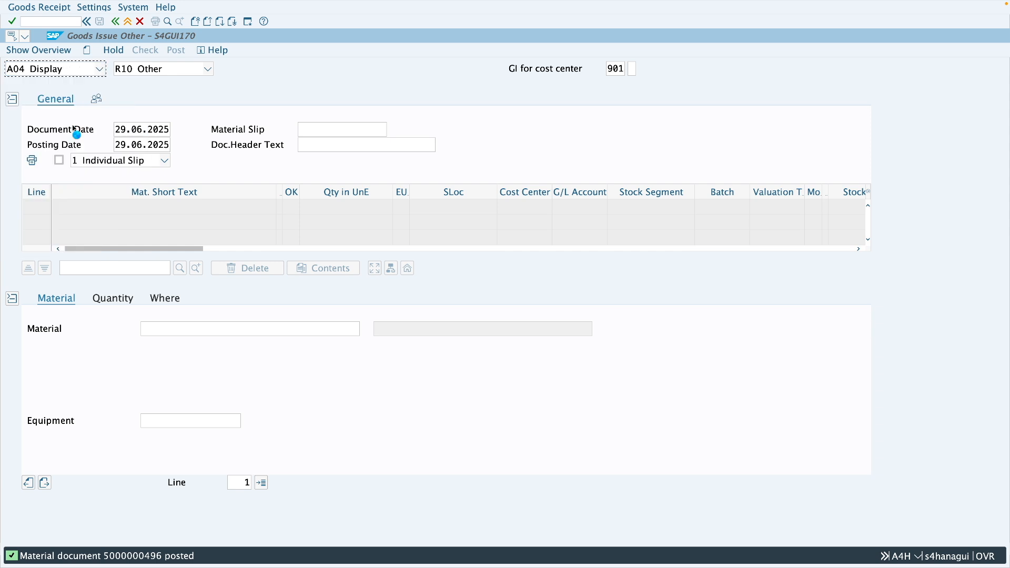
key(Return)
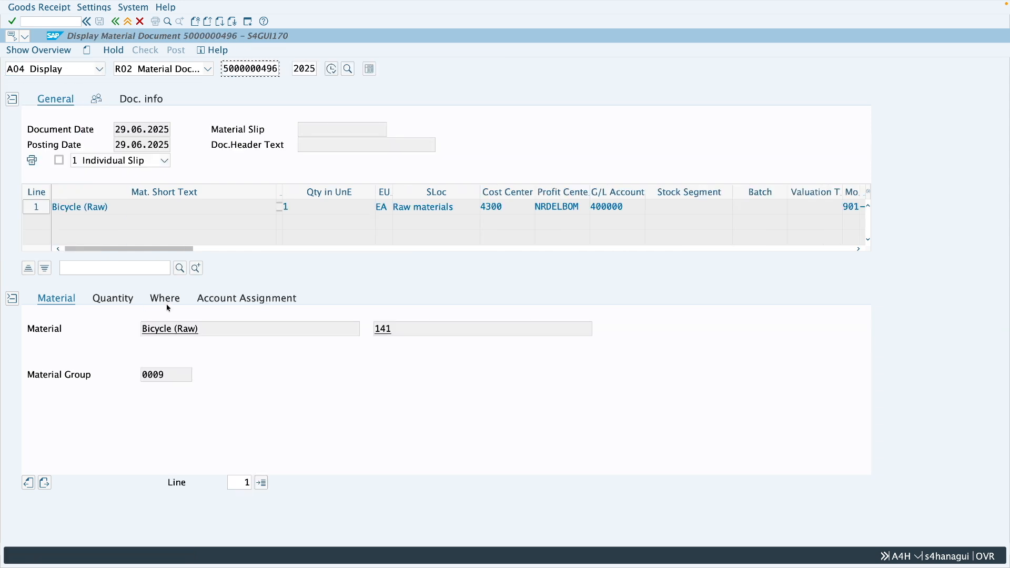
click(166, 299)
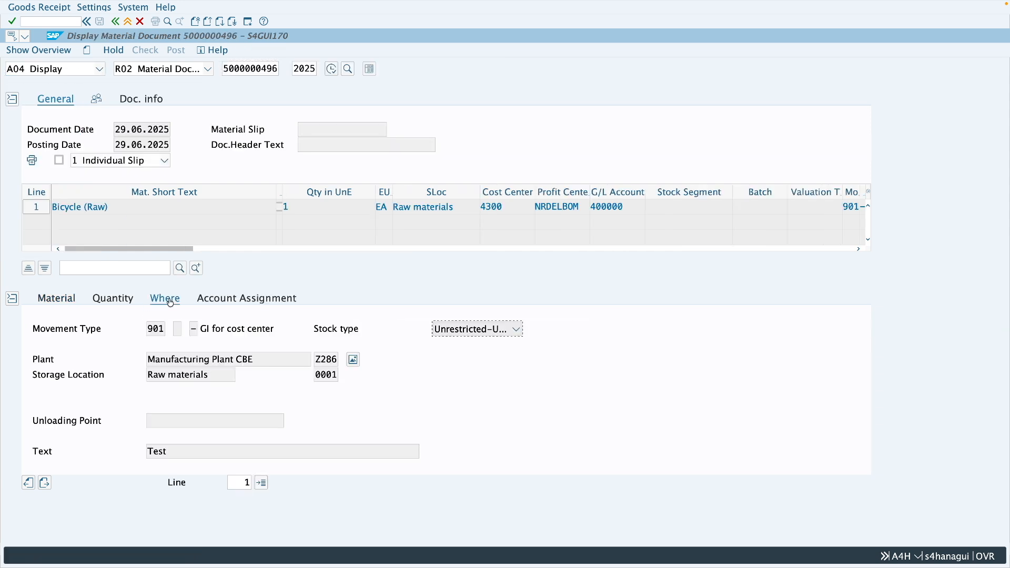
drag(172, 452, 146, 453)
click(176, 454)
click(274, 69)
text(5)
key(Return)
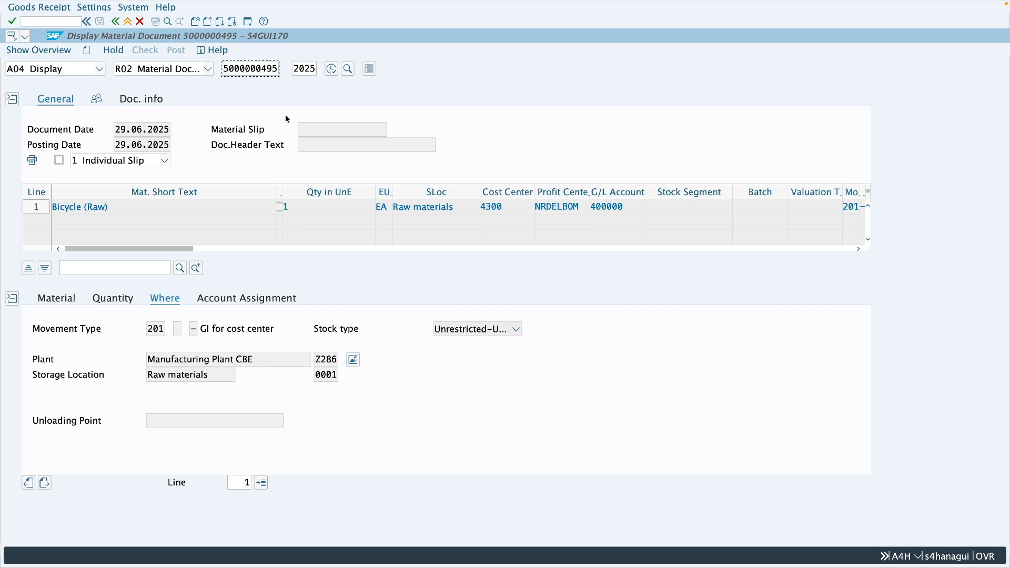
click(274, 69)
text(6)
key(Return)
drag(169, 454, 147, 452)
click(171, 453)
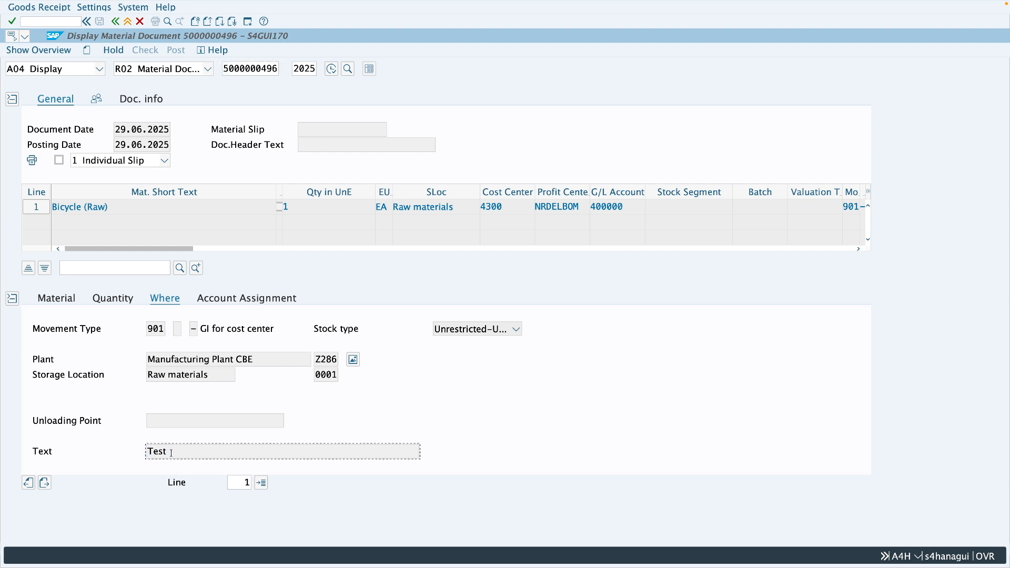
drag(172, 452, 147, 453)
click(179, 453)
click(274, 69)
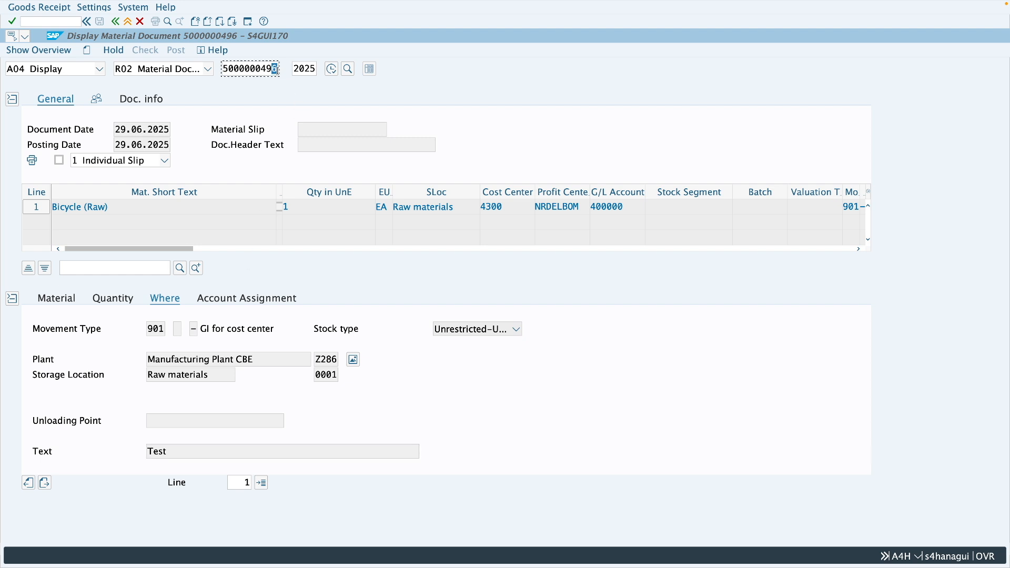
text(5)
key(Return)
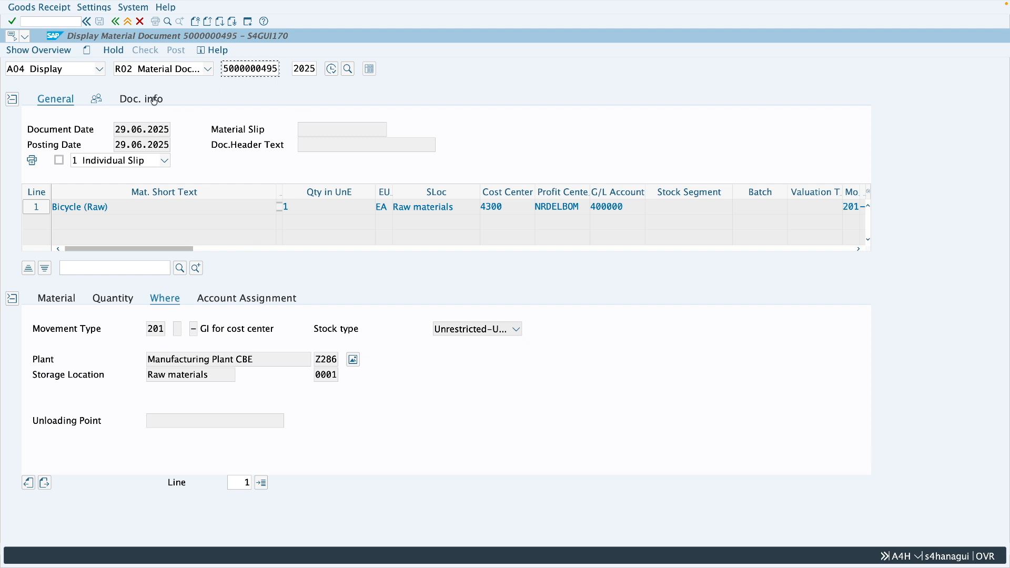
click(151, 100)
click(492, 131)
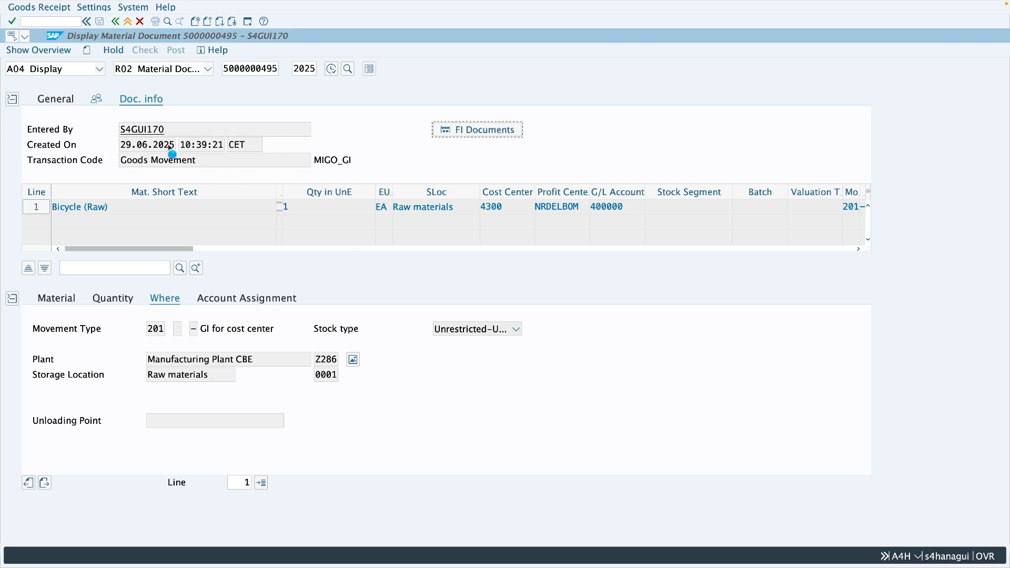
click(104, 72)
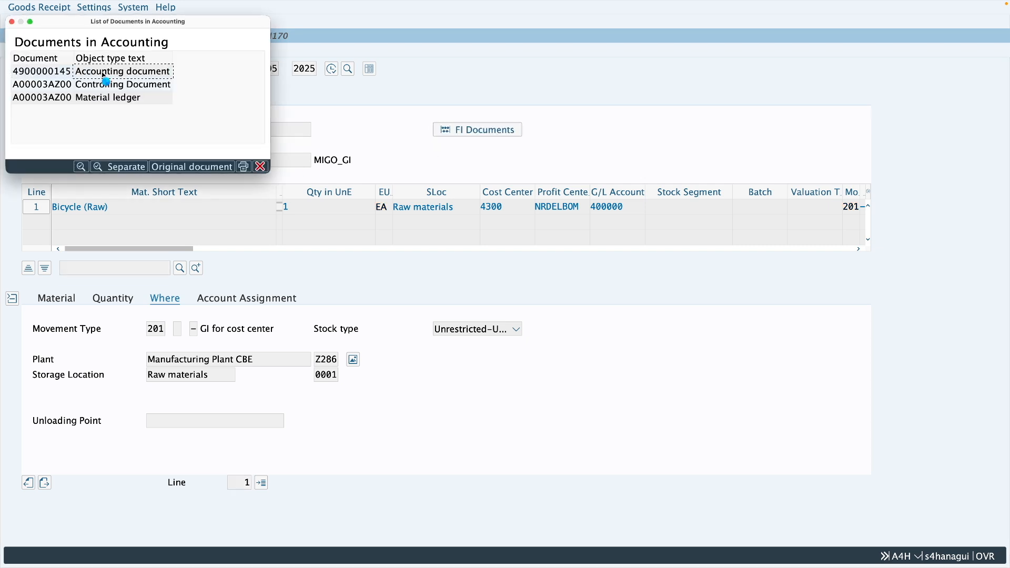
Examine the G/L account of the Raw Mat Cons. line in the accounting document
click(147, 166)
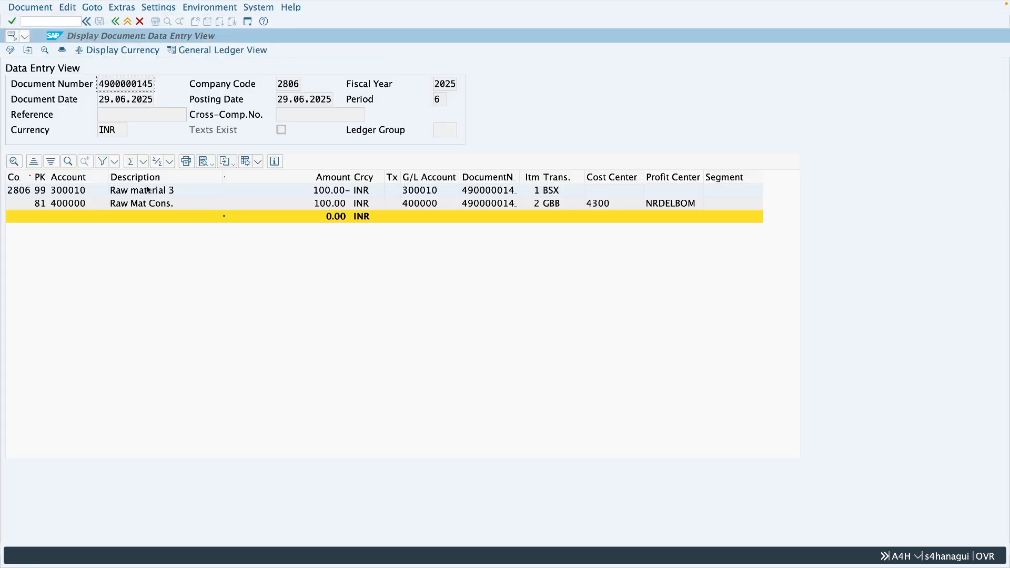
click(68, 205)
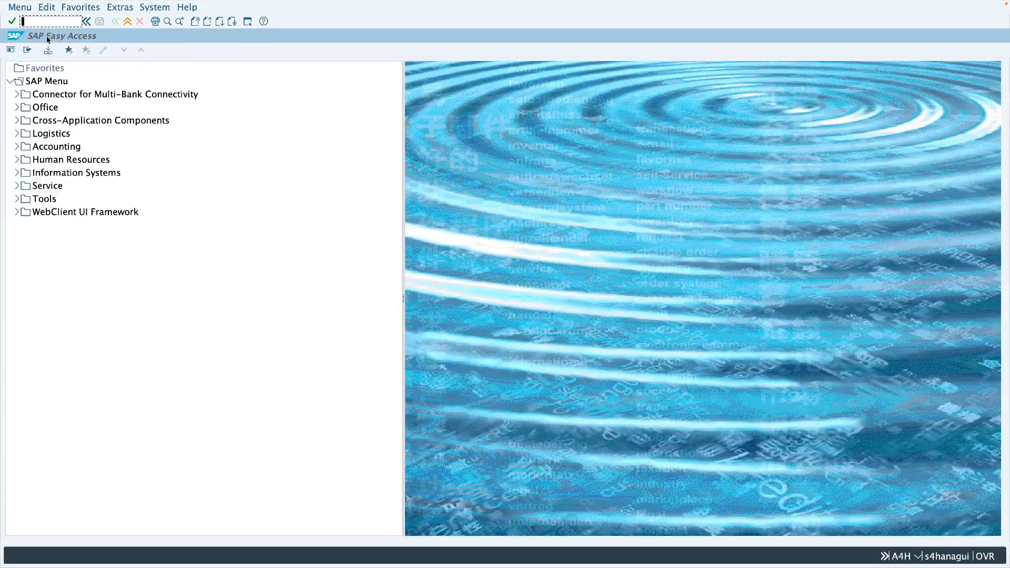
Run transaction OMJJ in another session and examine the account modifier for WA01 with key GBB in movement type 201's Account Grouping
text(omjj)
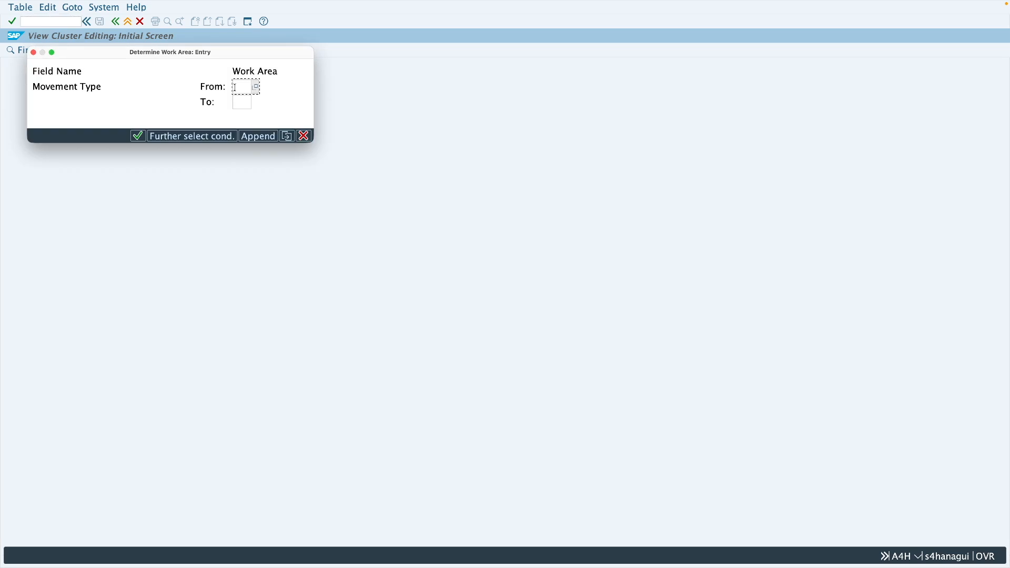
key(Return)
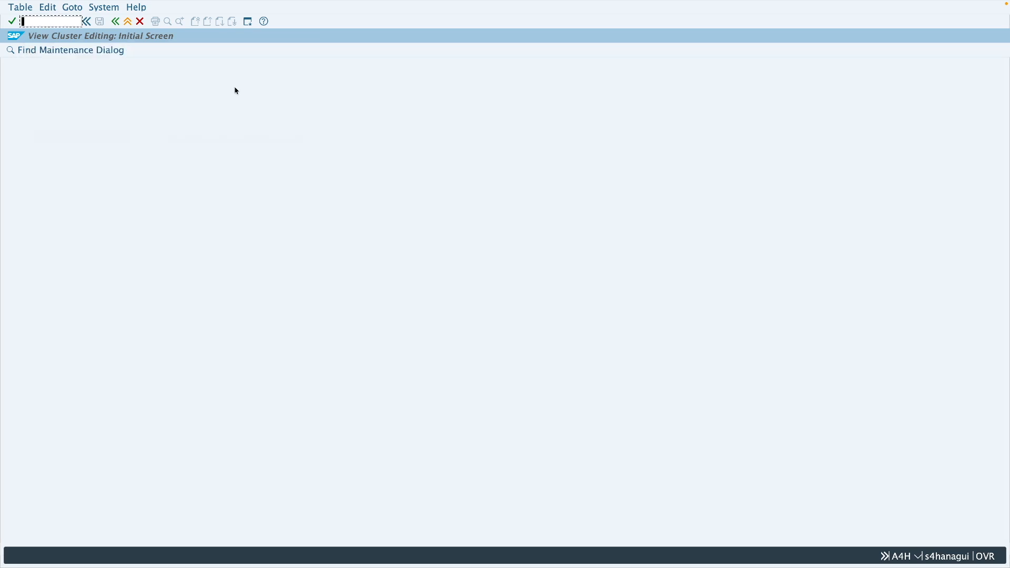
double_click(84, 173)
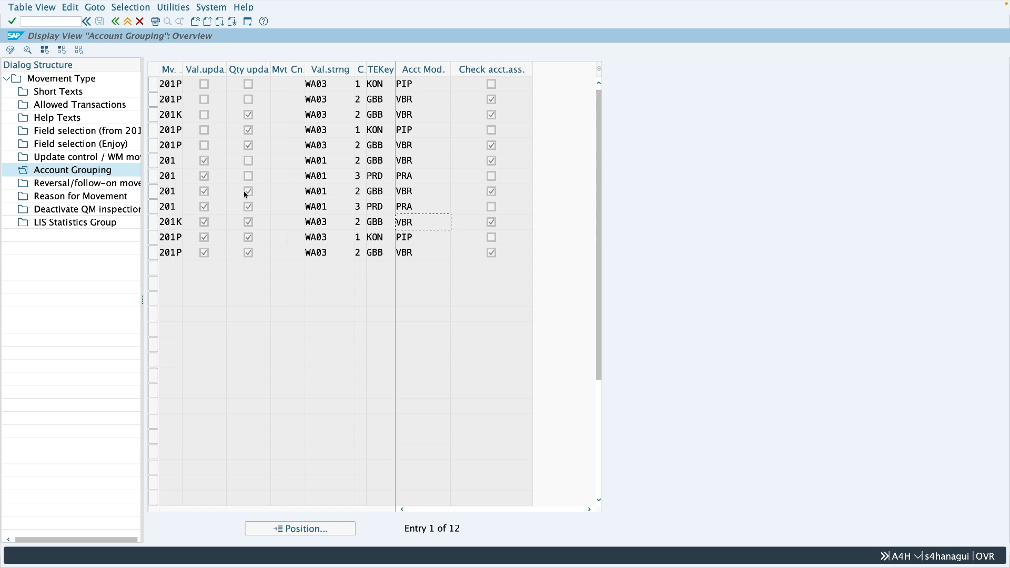
click(410, 192)
click(154, 197)
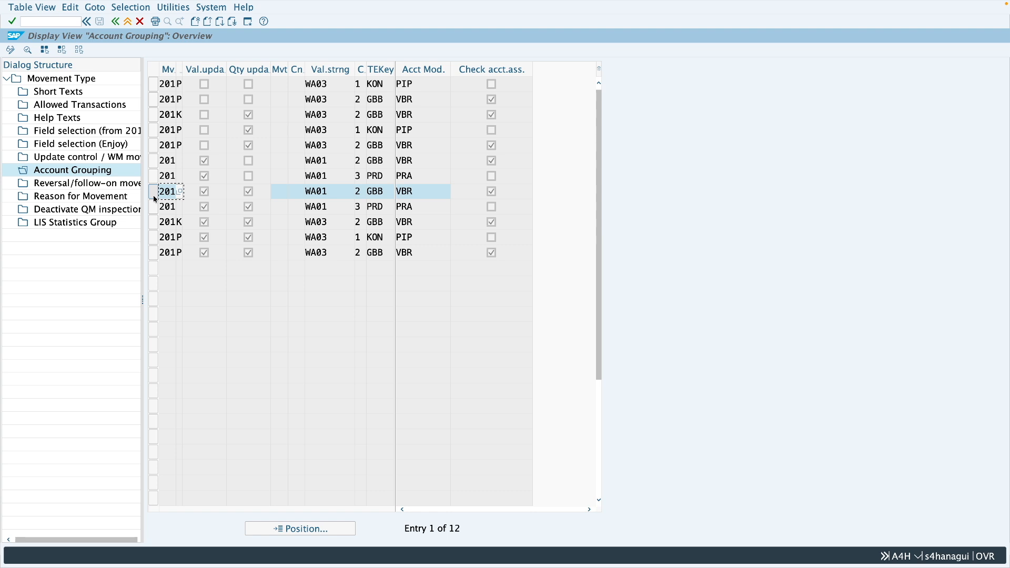
double_click(398, 192)
click(420, 192)
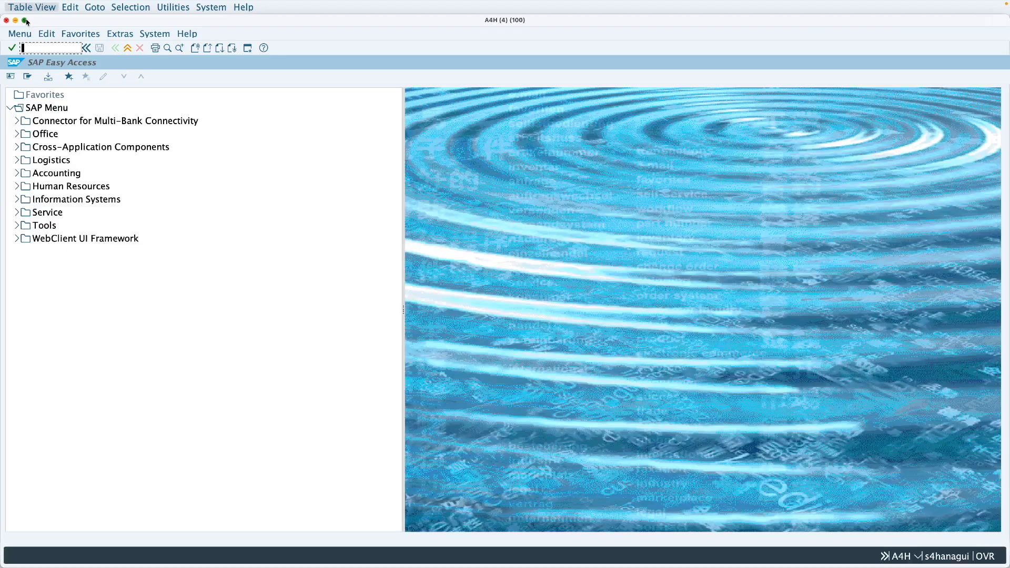
Run transaction OBYC in another session and display the GBB account assignments for chart of accounts INT
click(25, 21)
text(obyc)
key(Return)
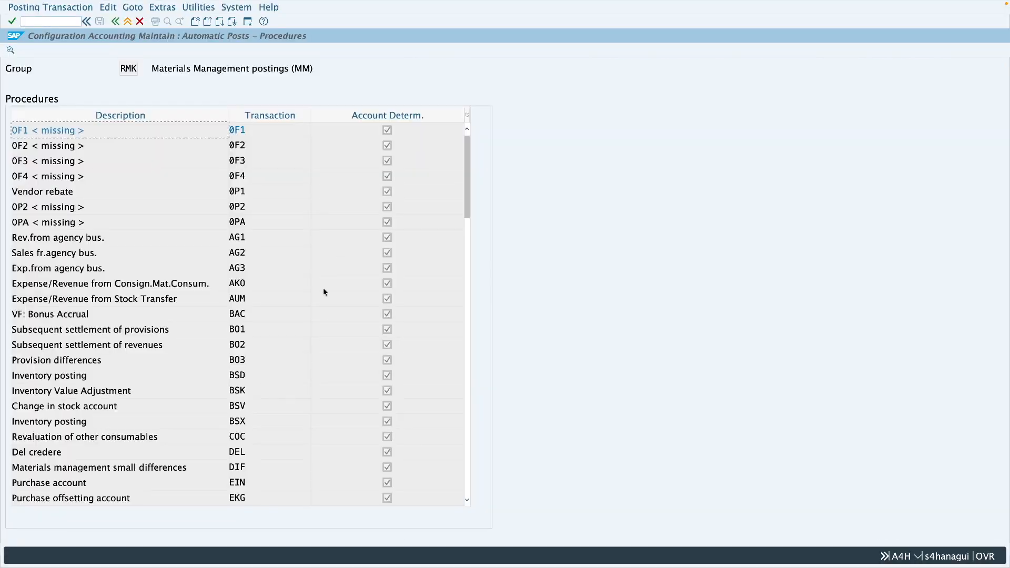
scroll(323, 292, down, 3)
scroll(278, 369, down, 2)
double_click(253, 453)
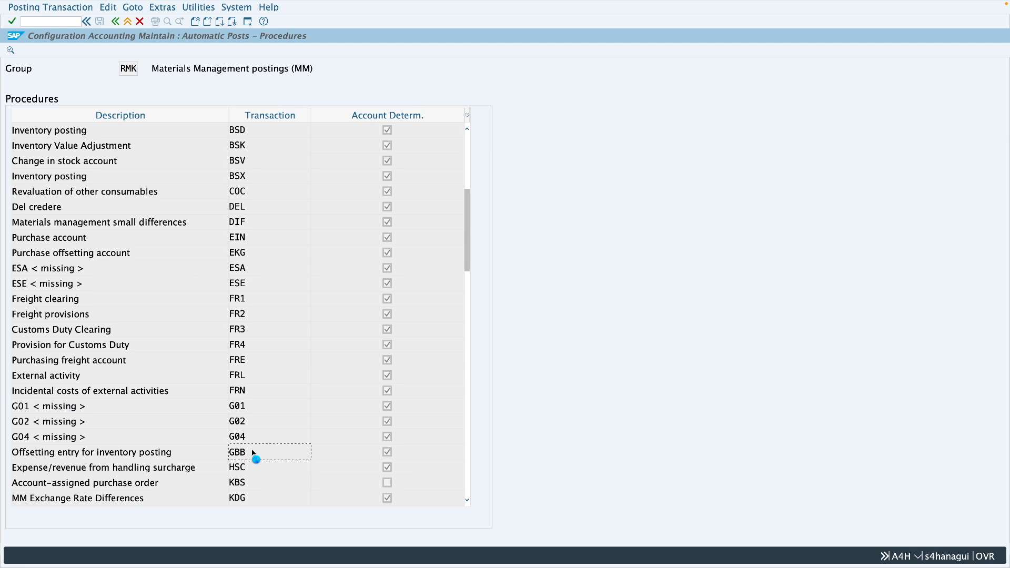
text(int)
key(Return)
scroll(45, 309, down, 8)
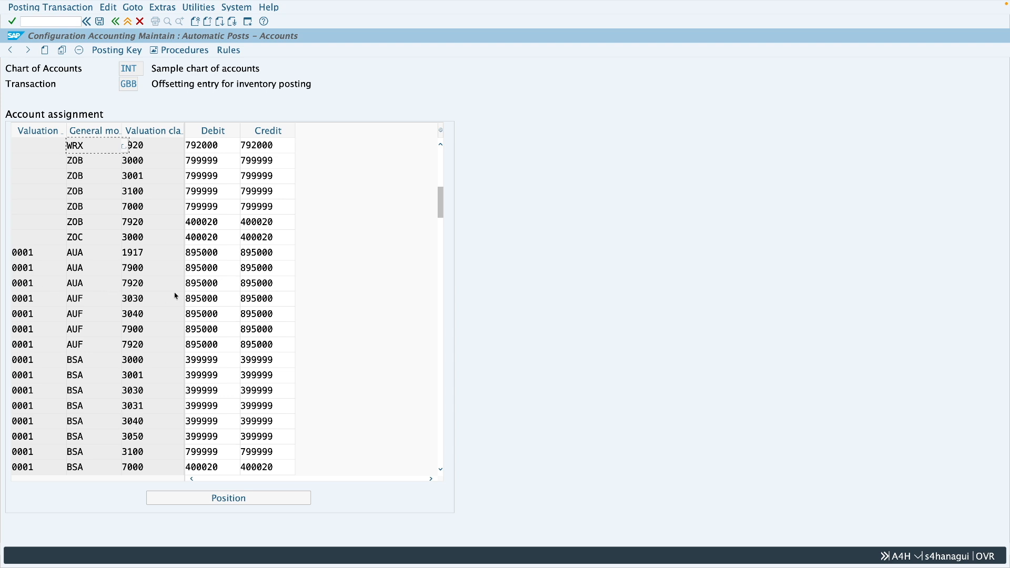
Start positioning the GBB account list at valuation modifier 0001 and general modification VBR, checking the modifier against Account Grouping
click(272, 498)
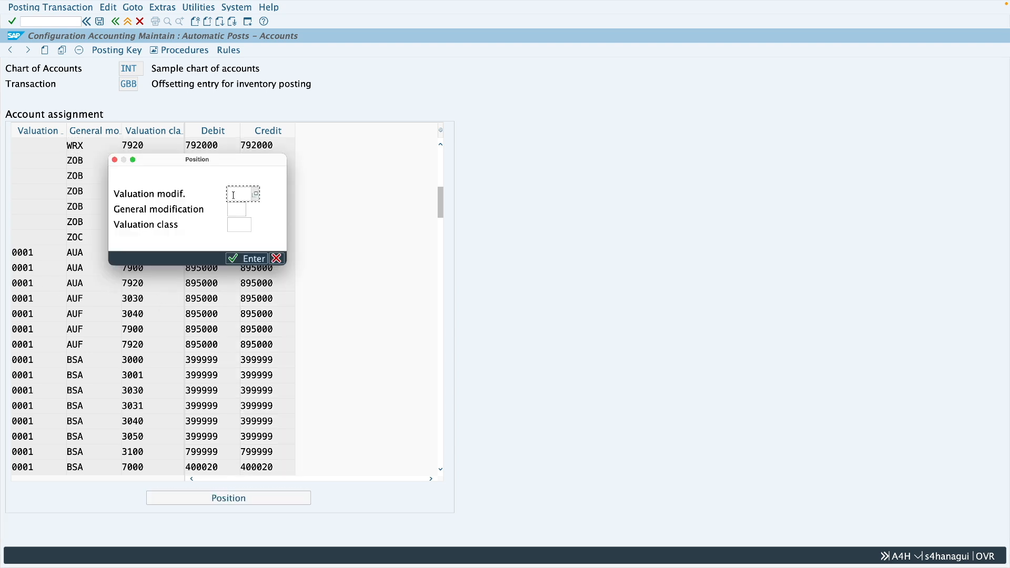
text(0001)
click(235, 209)
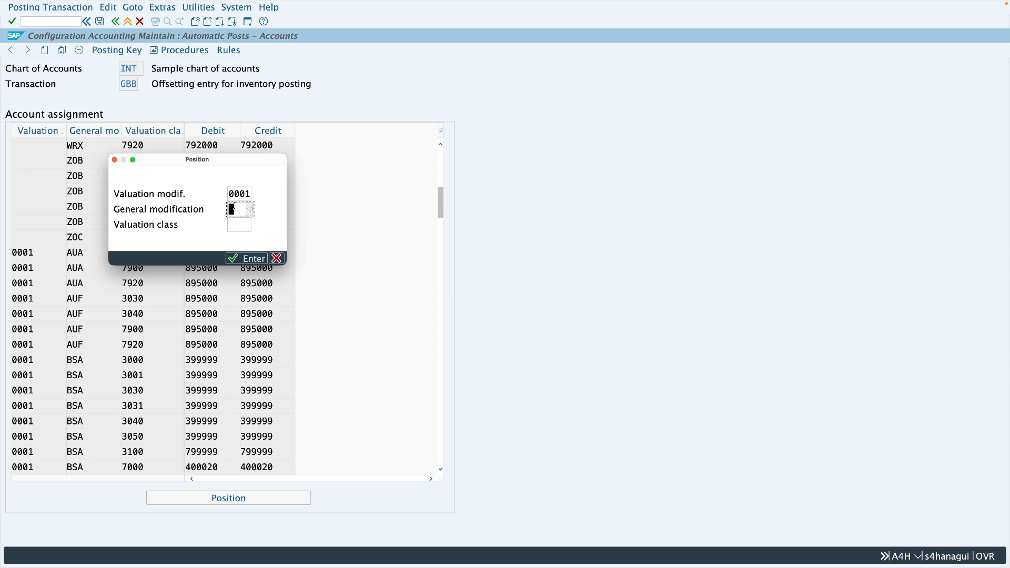
text(vbr)
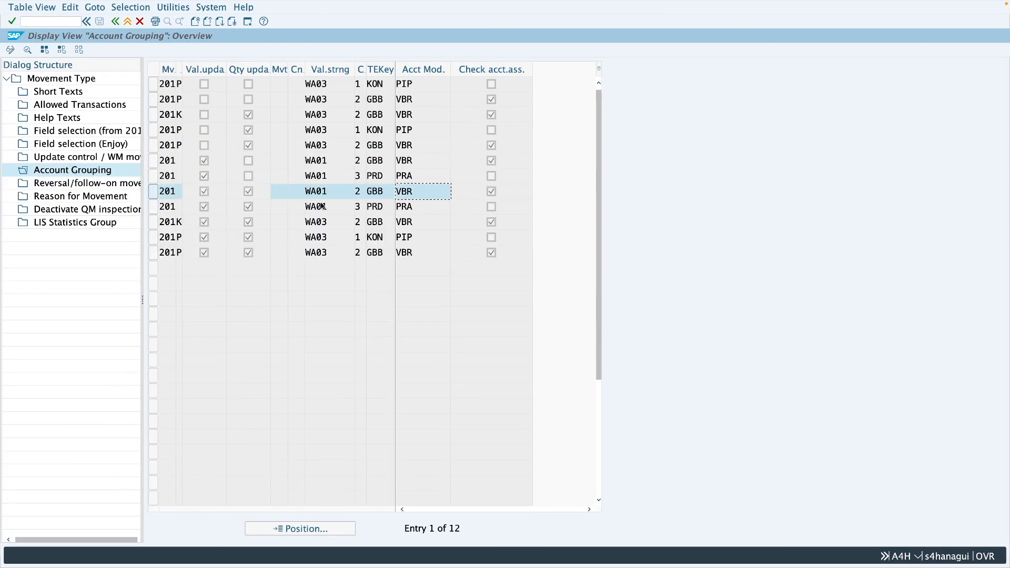
drag(414, 193, 399, 193)
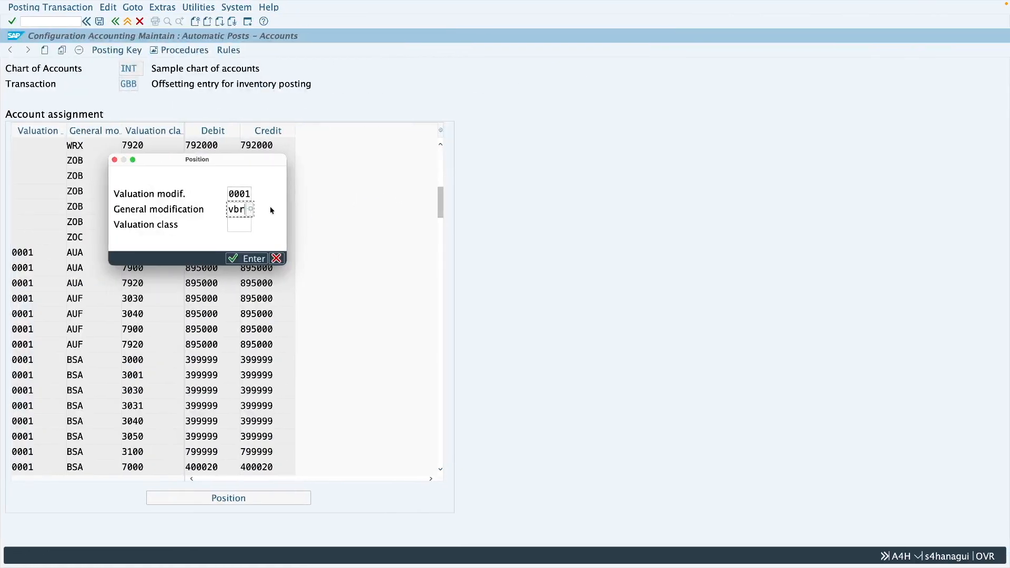
click(238, 229)
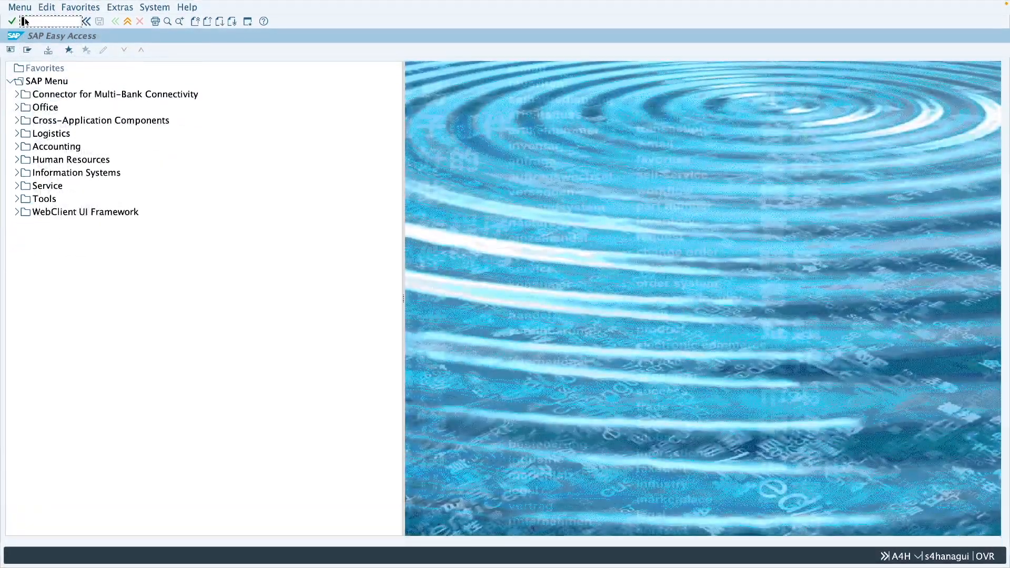
Display material 141 with MM03 in the Accounting 1 view for plant Z286 and examine its valuation class
click(25, 21)
text(mm03)
key(Return)
text(141)
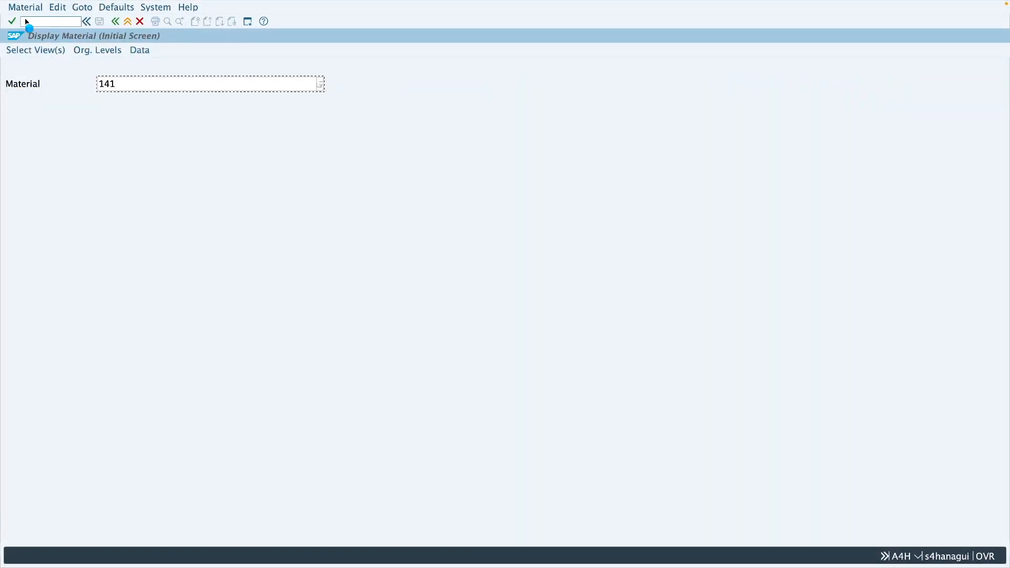
key(Return)
click(230, 213)
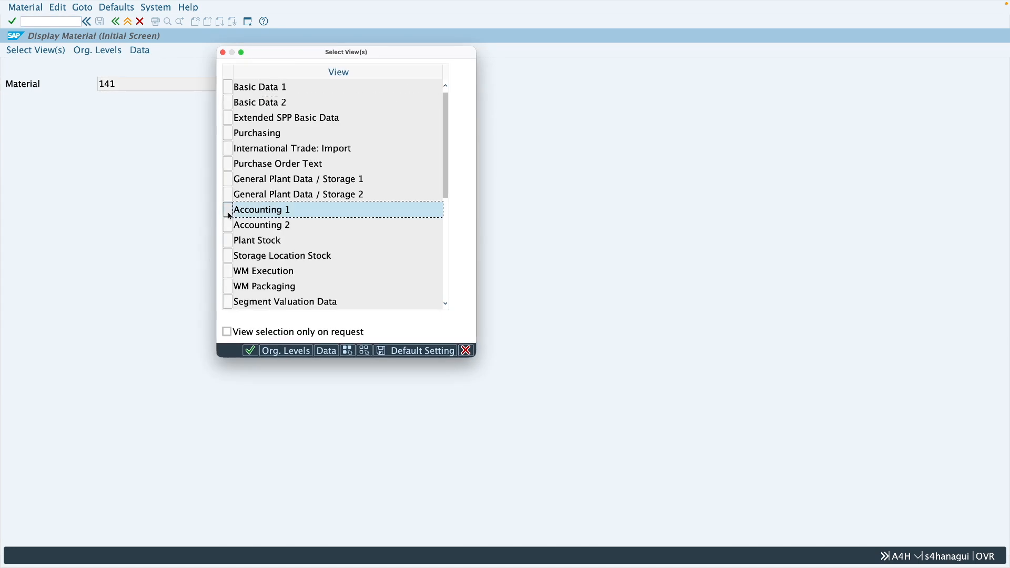
key(Return)
text(z286)
key(Return)
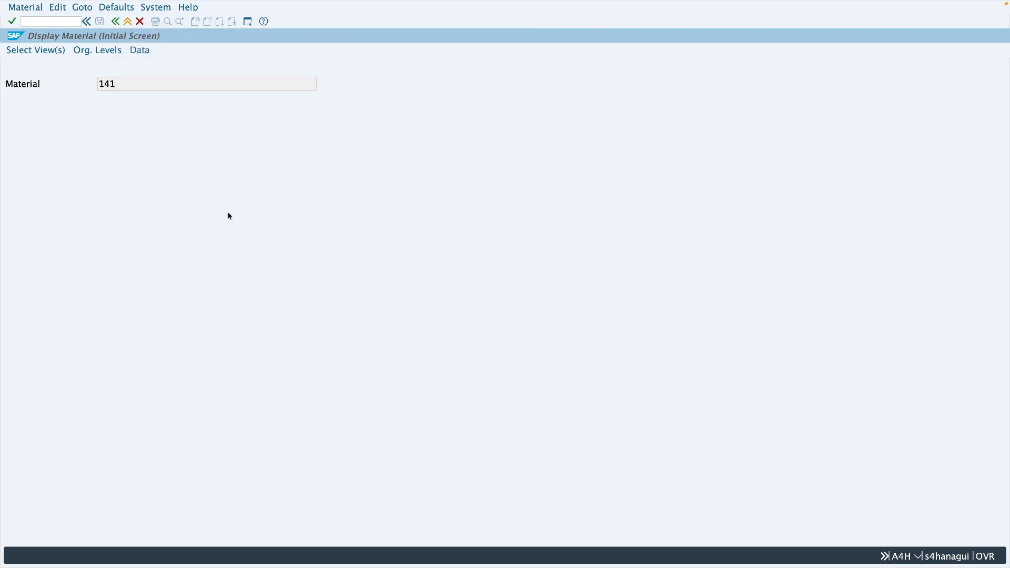
drag(141, 238, 119, 237)
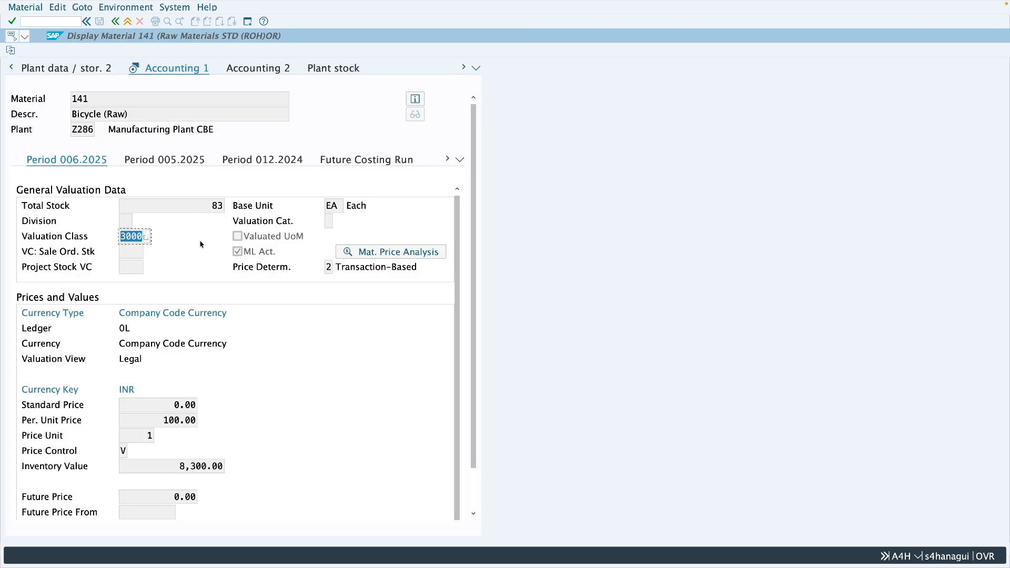
Position the GBB account list at valuation class 3000 and examine the debit account of that VBR entry
key(ctrl+Right)
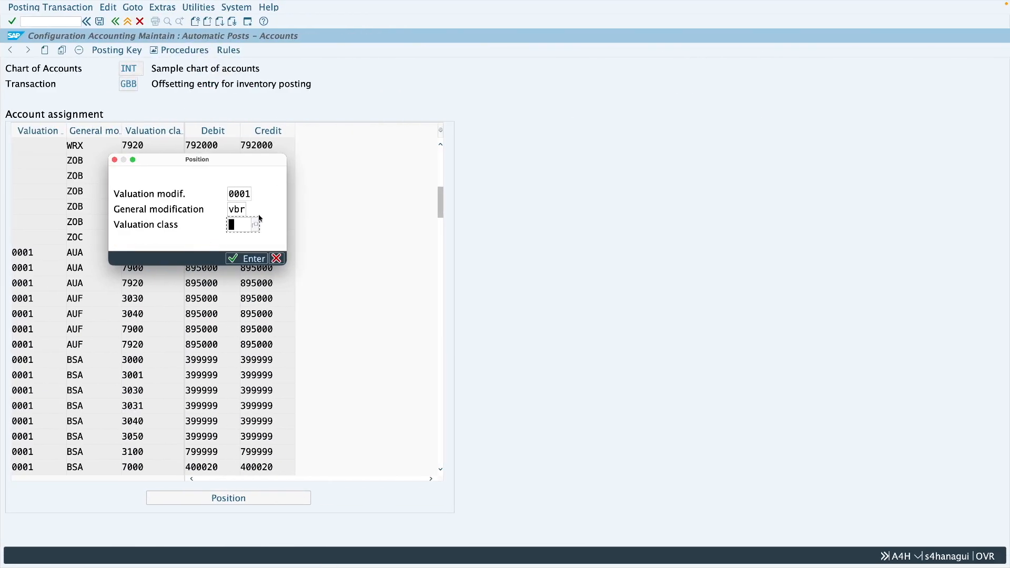
click(245, 210)
text(3000)
key(Return)
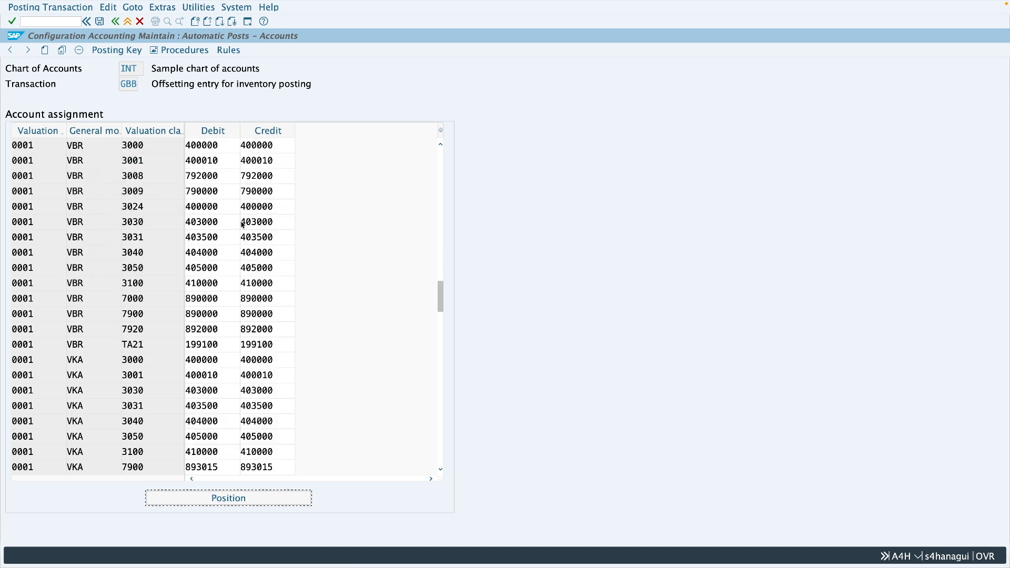
click(213, 145)
drag(213, 146, 185, 146)
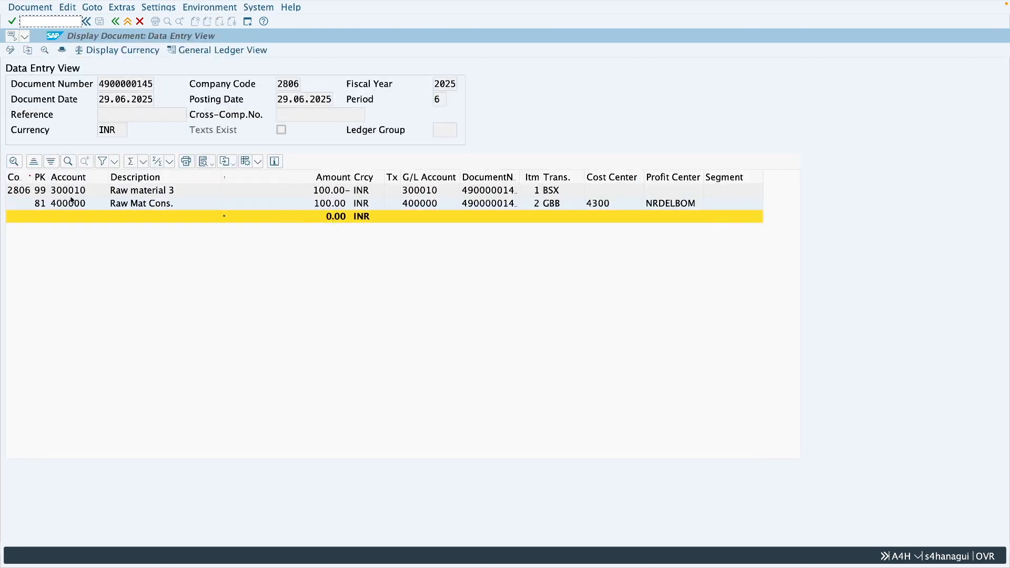
Compare the consumption account in the accounting document with the debit account of the 0001, VBR, 3000 entry in OBYC
click(73, 201)
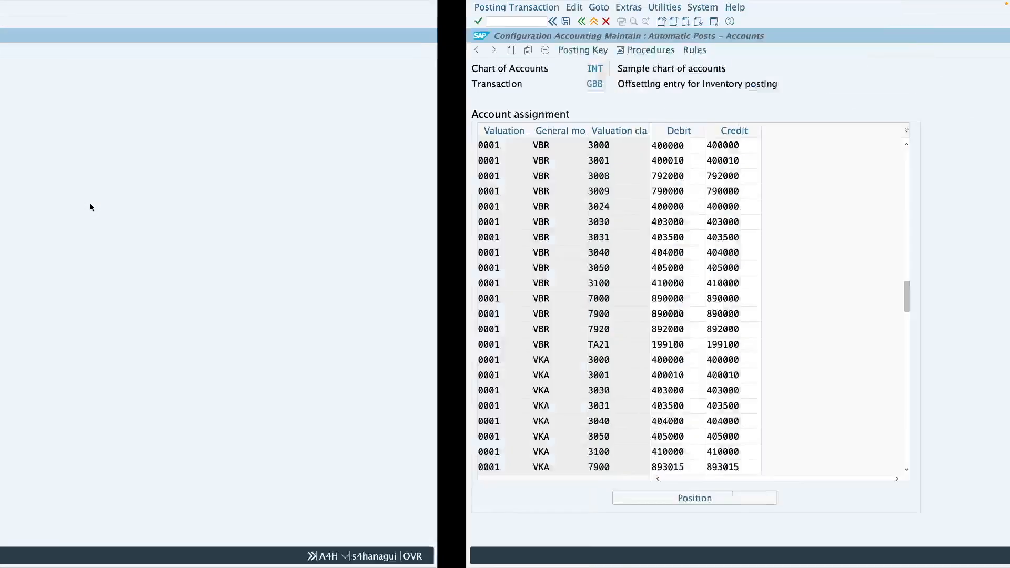
drag(221, 146, 191, 148)
click(41, 148)
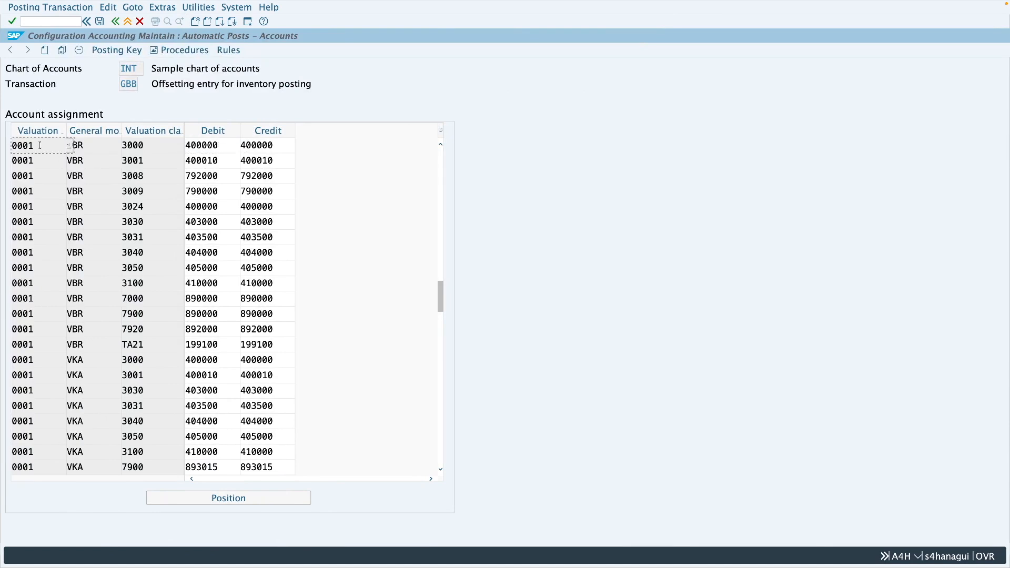
click(77, 146)
Return to the Account Grouping of movement type 201 and recheck the account modifier on the selected WA01 GBB row
key(ctrl+Left)
key(ctrl+Left)
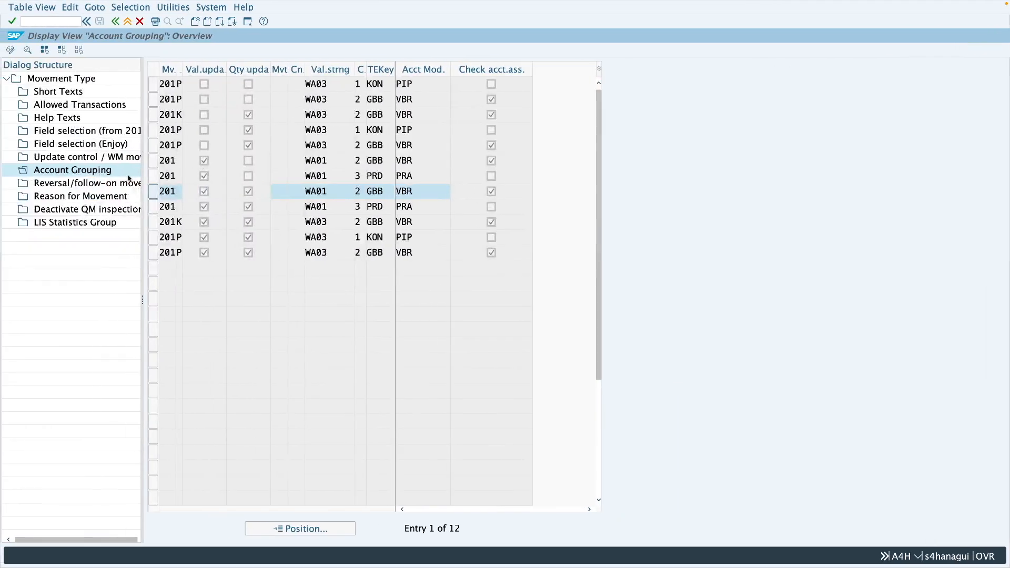
click(399, 193)
drag(399, 192, 398, 193)
click(419, 194)
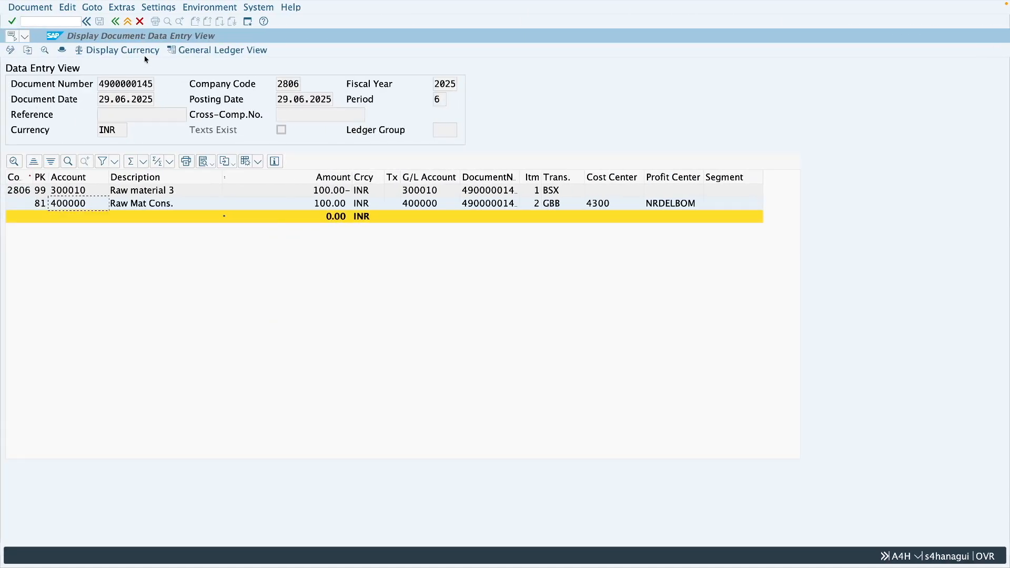
click(116, 22)
key(F3)
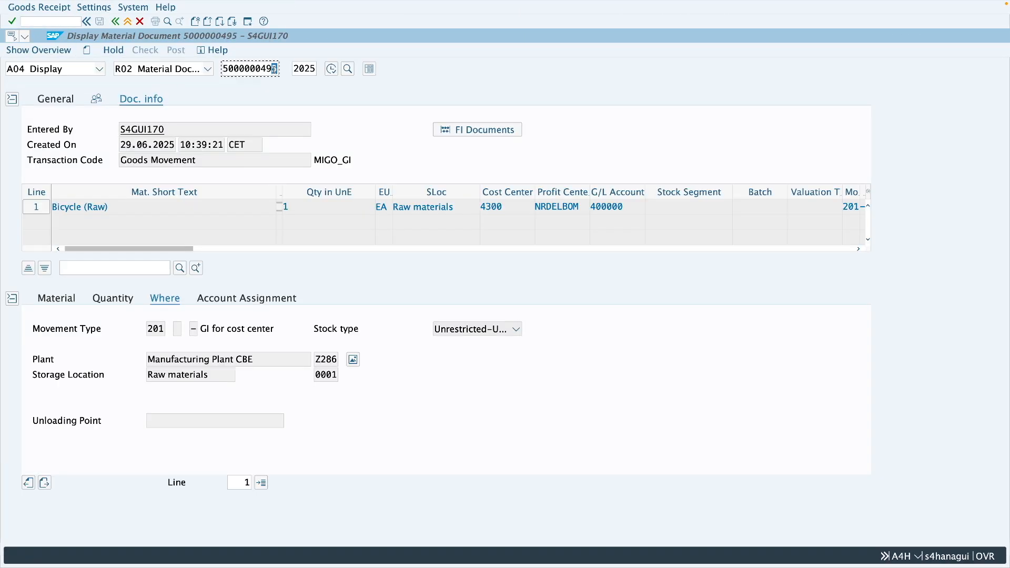
text(6)
key(Return)
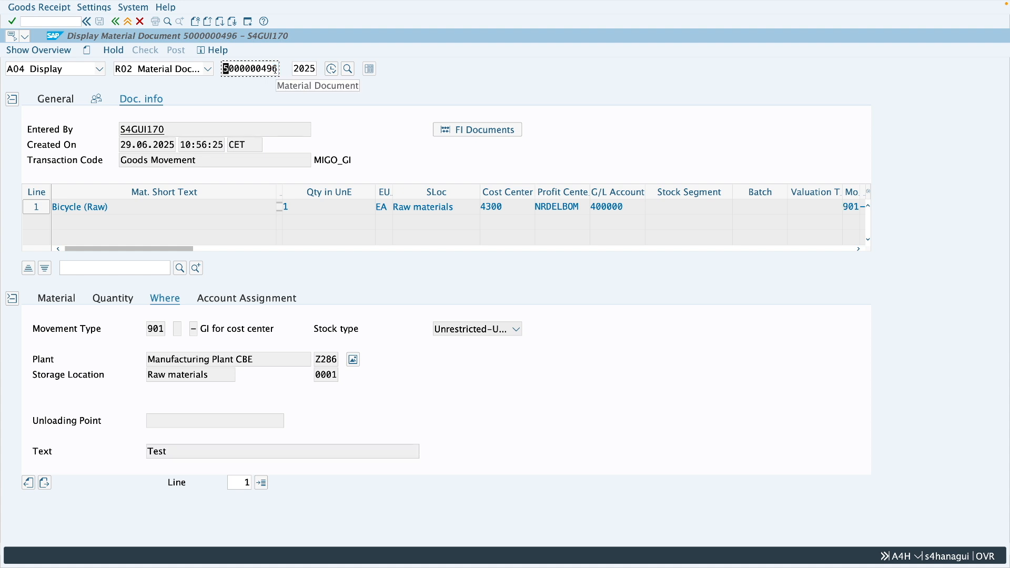
drag(153, 329, 167, 329)
click(470, 132)
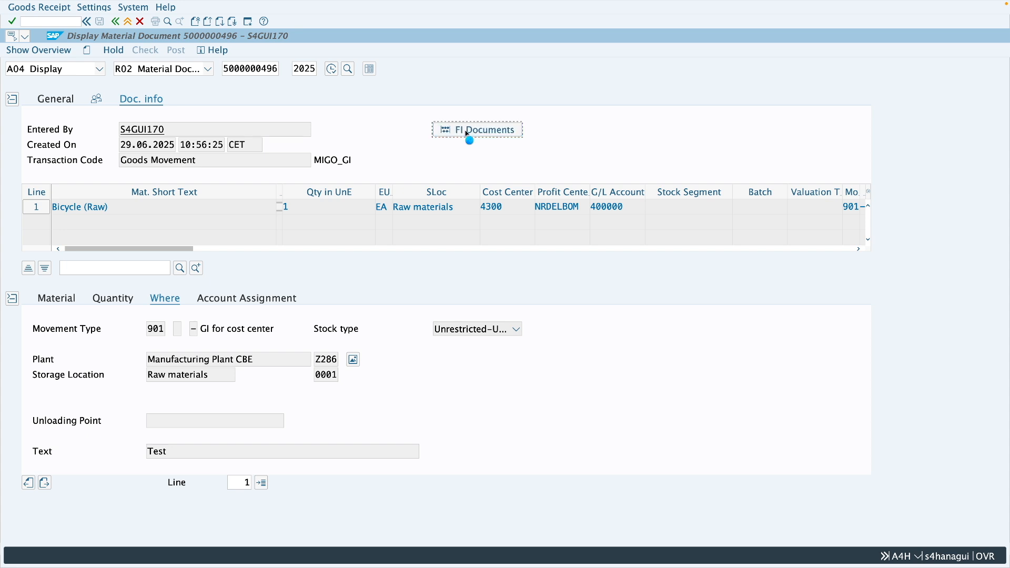
double_click(101, 73)
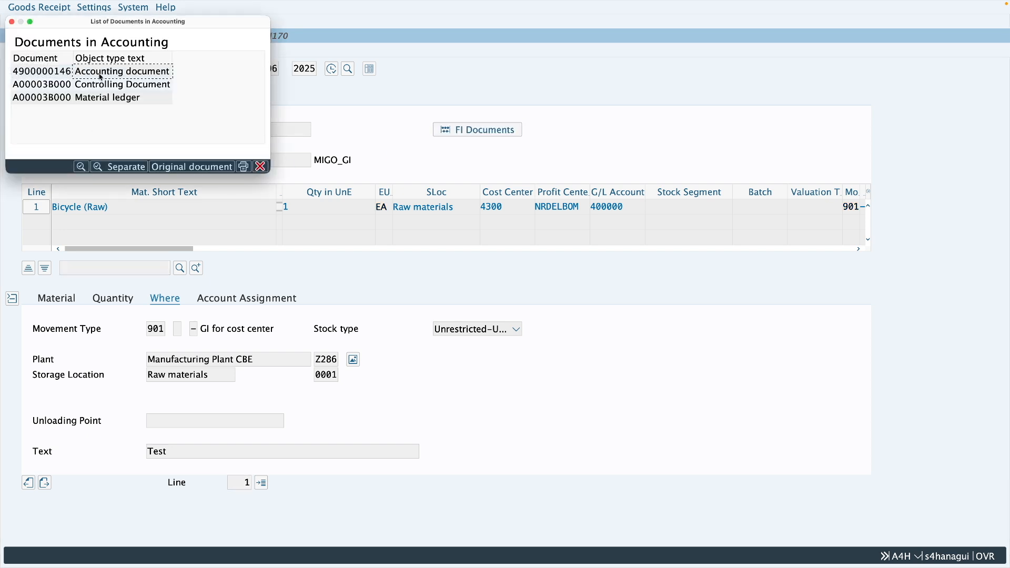
click(71, 206)
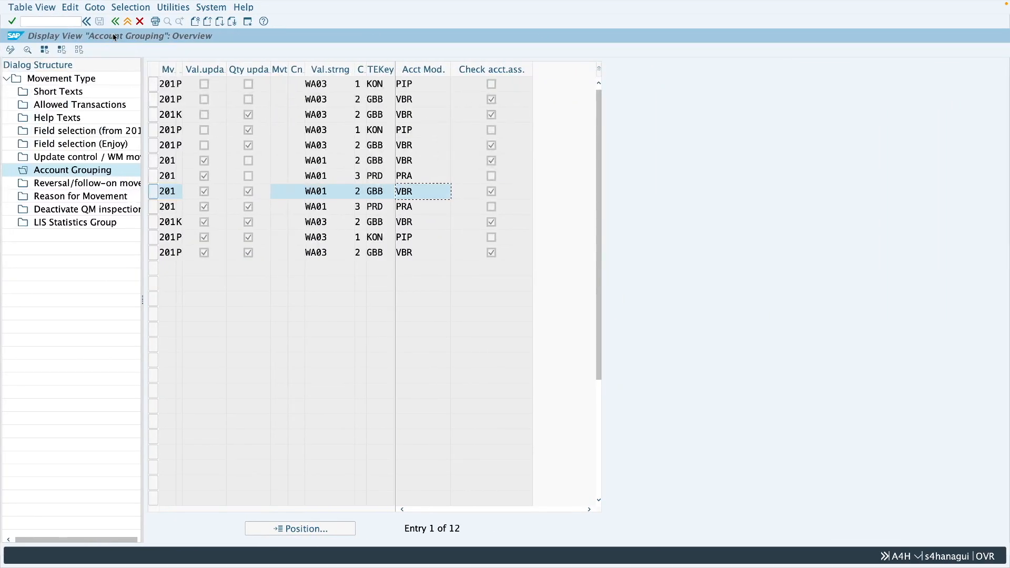
Leave the movement type 201 view, restart OMJJ for movement type 901 and display its Account Grouping
click(116, 22)
click(116, 21)
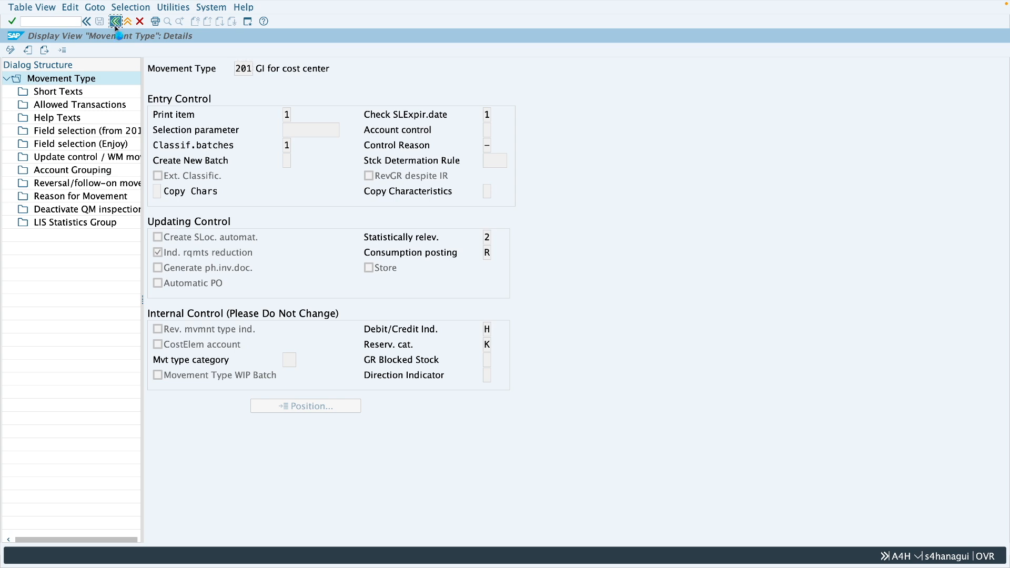
click(116, 21)
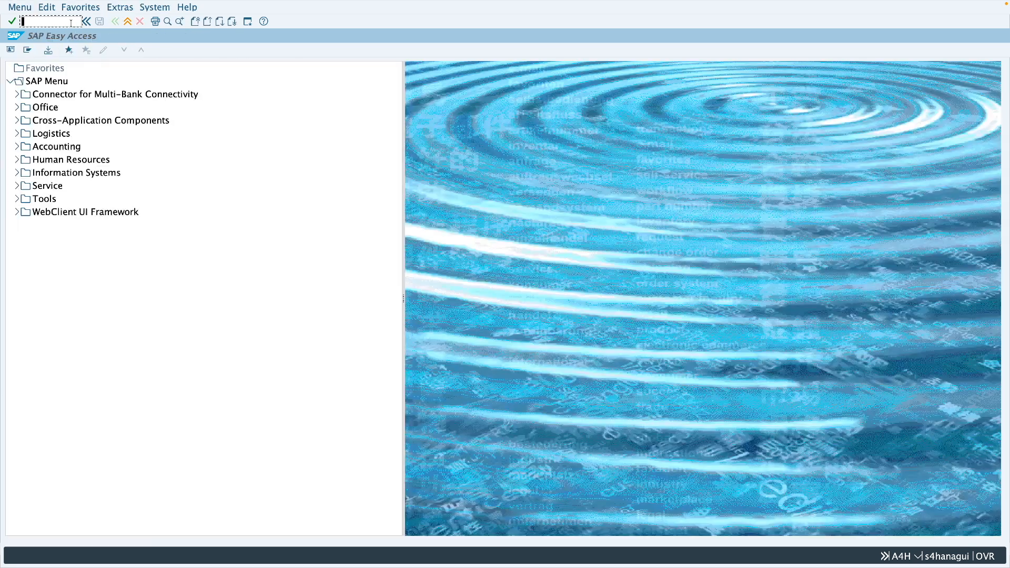
text(omjj)
key(Return)
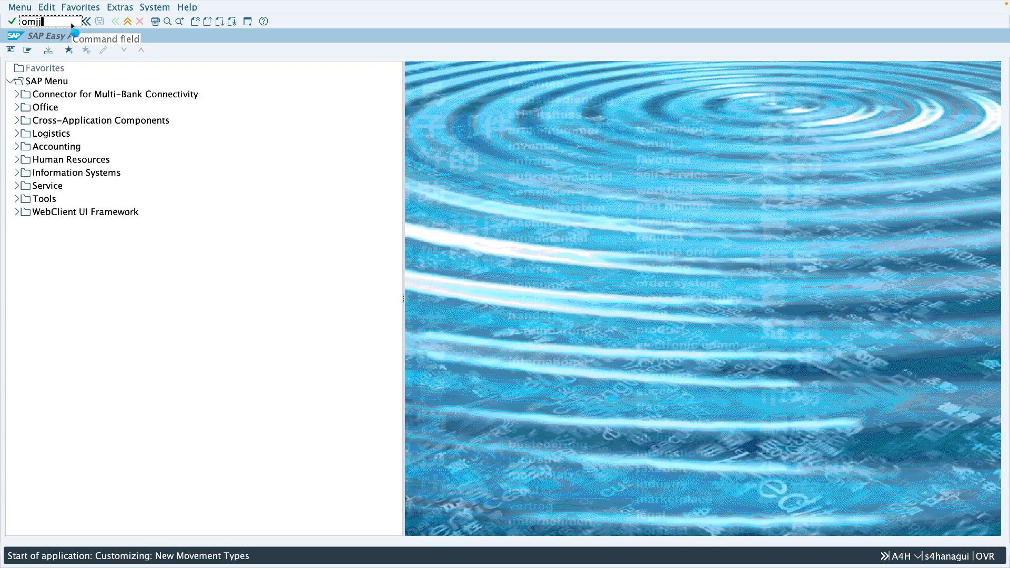
click(67, 73)
key(Return)
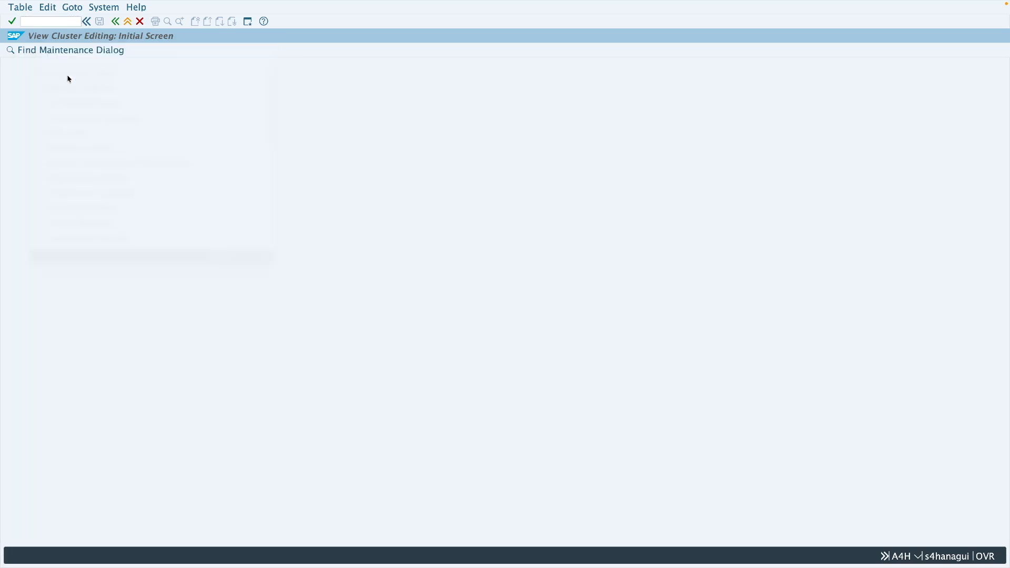
text(901)
key(Return)
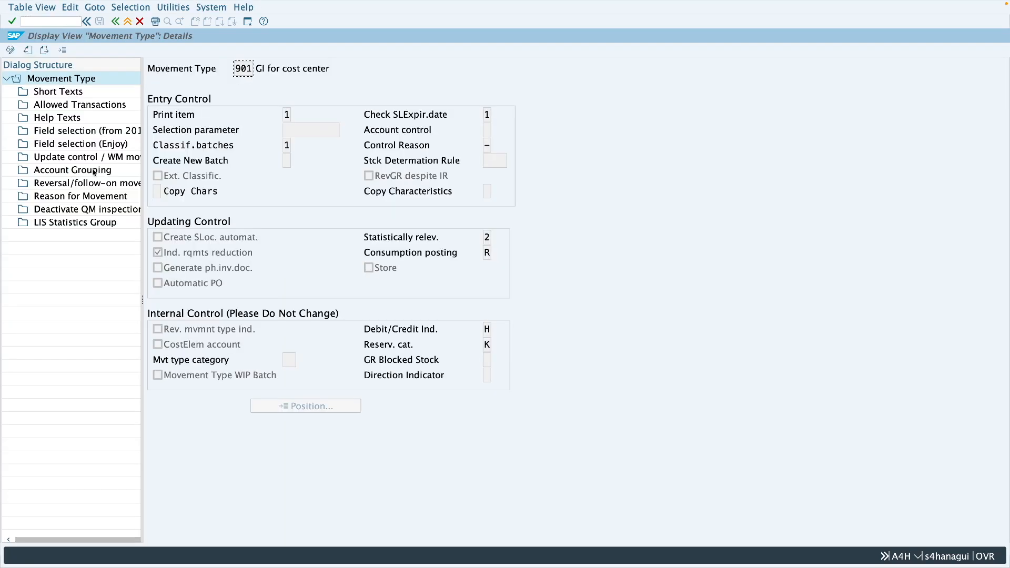
double_click(66, 171)
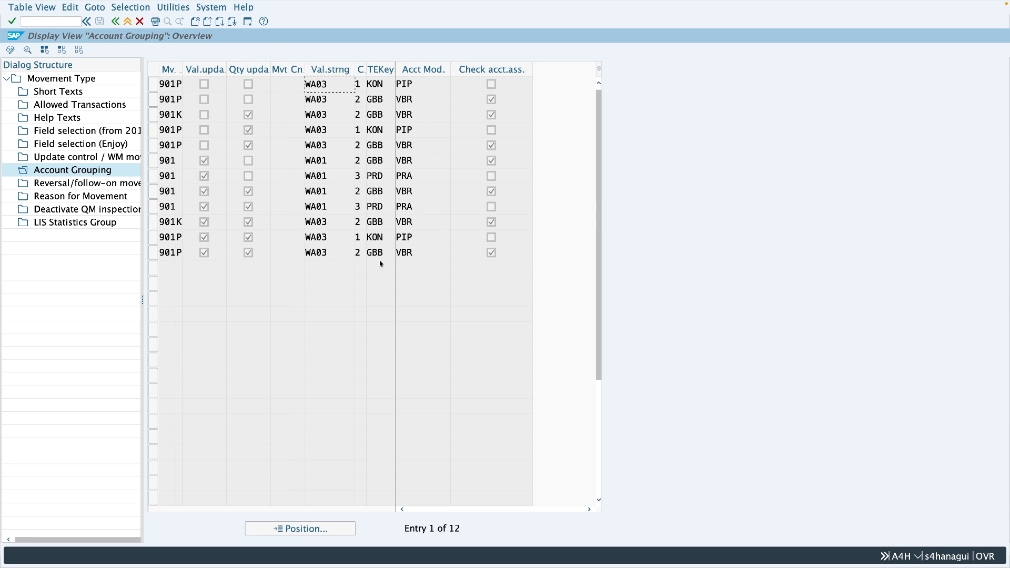
Switch the 901 Account Grouping to change mode and set the account modifier of the three GBB rows without value update to ZBR
click(171, 195)
double_click(383, 191)
drag(414, 196, 399, 193)
click(9, 51)
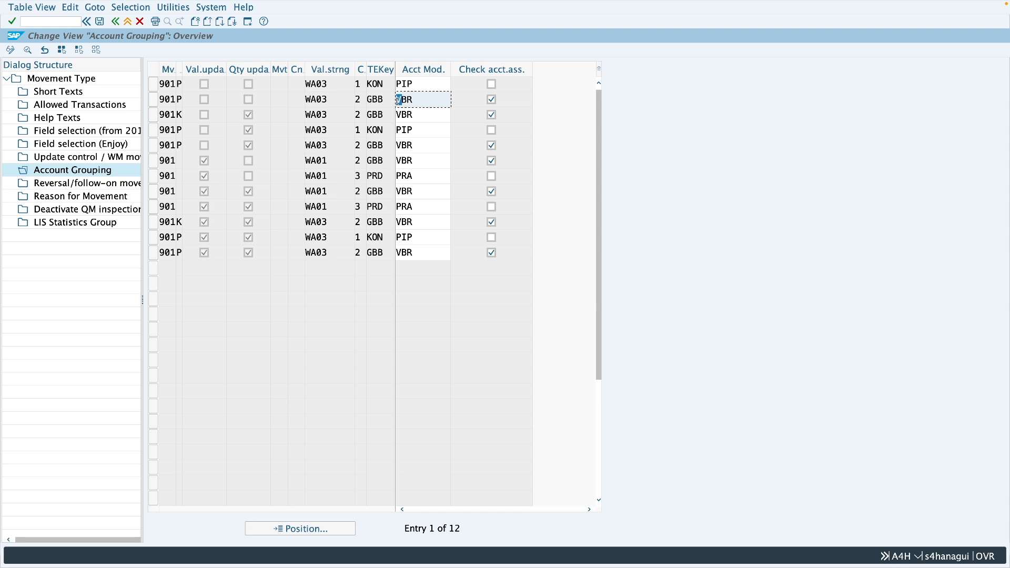
text(ZBR)
key(shift+Left)
key(shift+Left)
key(shift+Left)
double_click(398, 116)
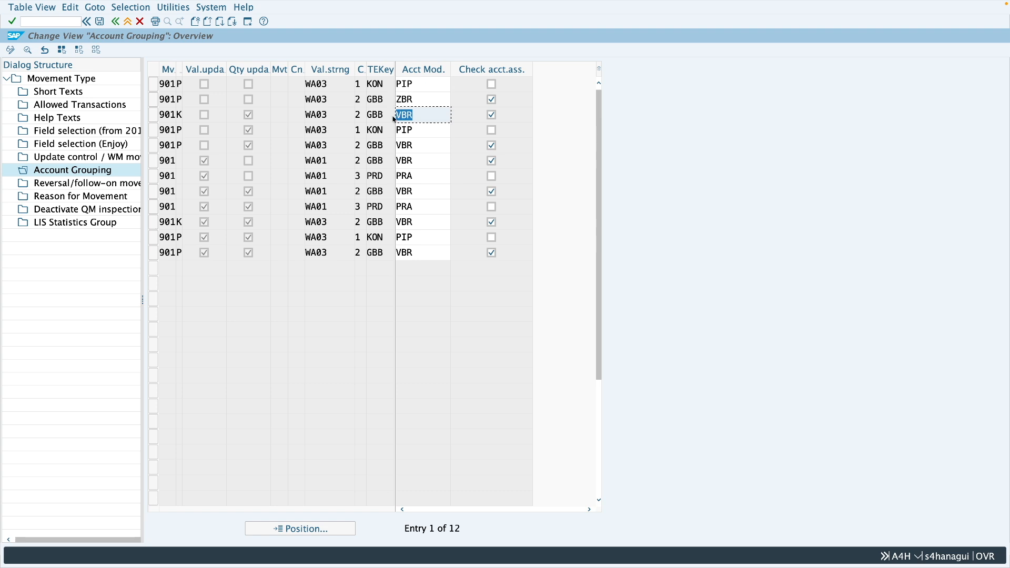
text(ZBR)
double_click(399, 146)
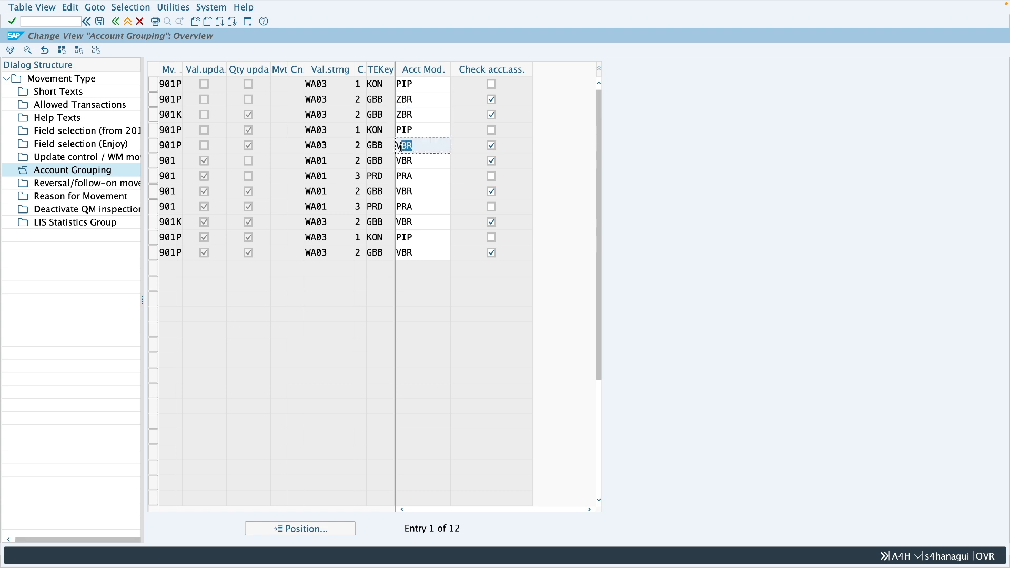
text(ZBR)
Set the account modifier of the GBB rows with value update to ZBR and save the changes in customizing request A4HK902827
double_click(398, 161)
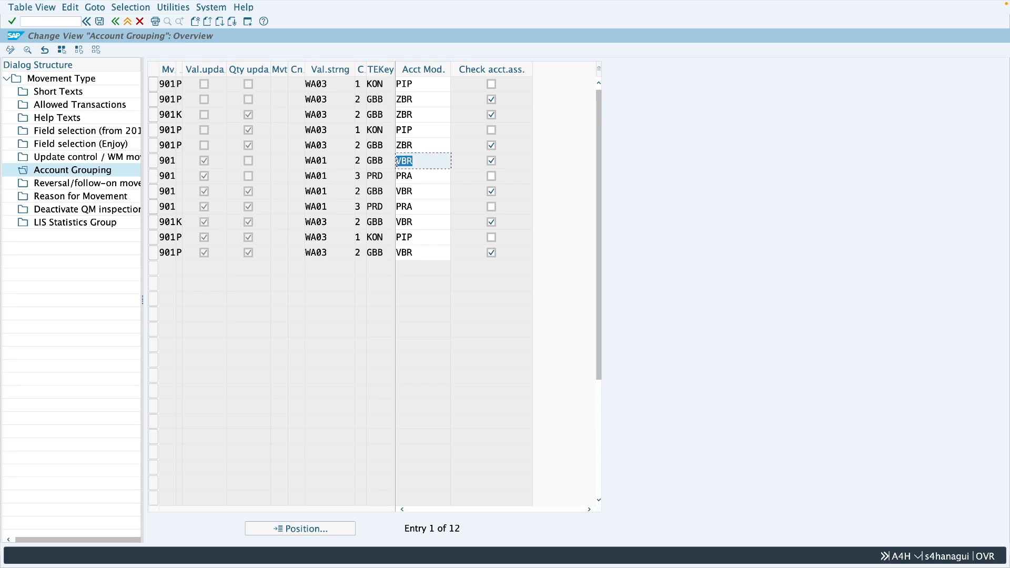
text(ZBR)
double_click(398, 193)
text(ZBR)
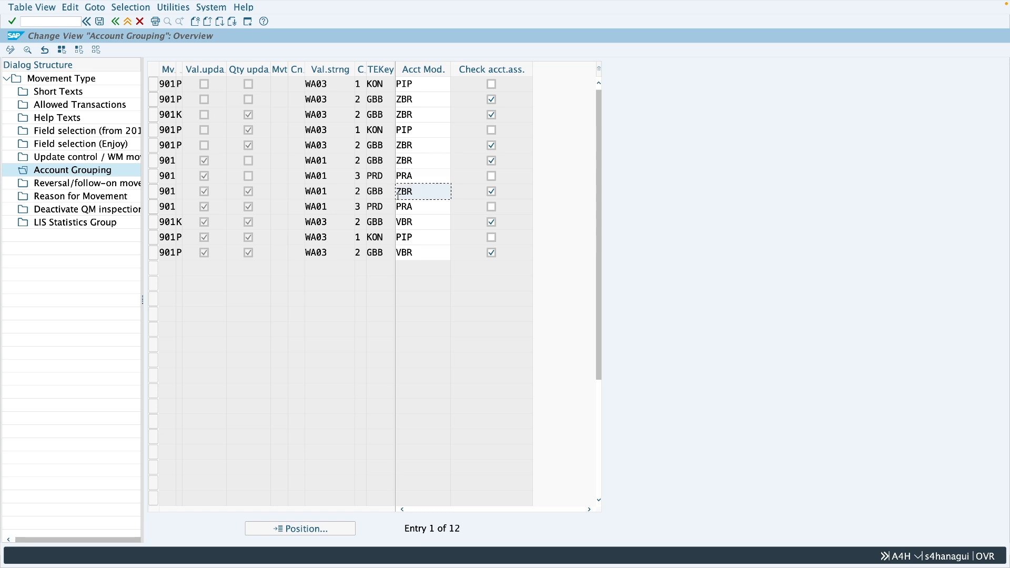
double_click(398, 222)
text(ZBR)
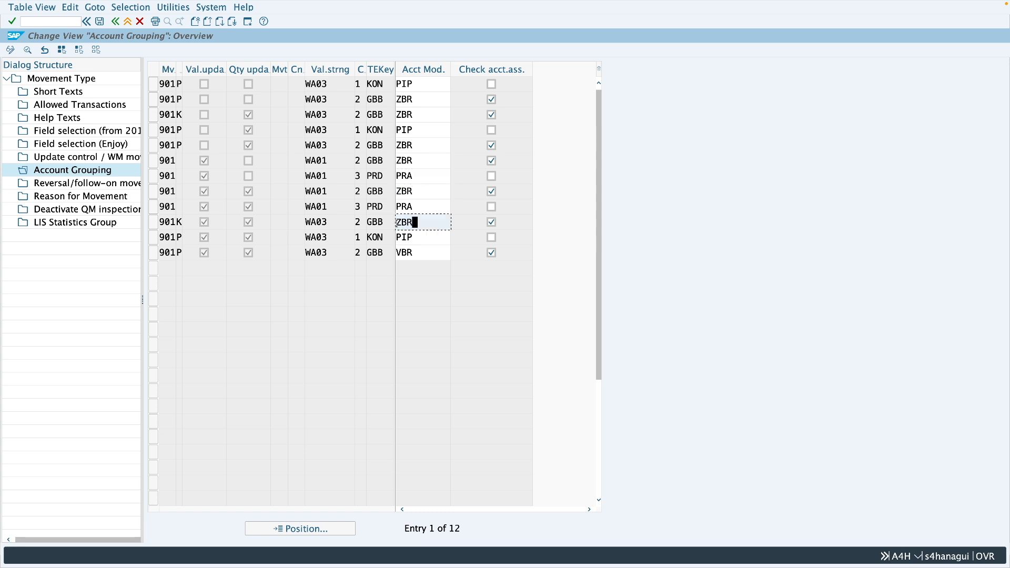
double_click(398, 253)
drag(400, 256, 398, 256)
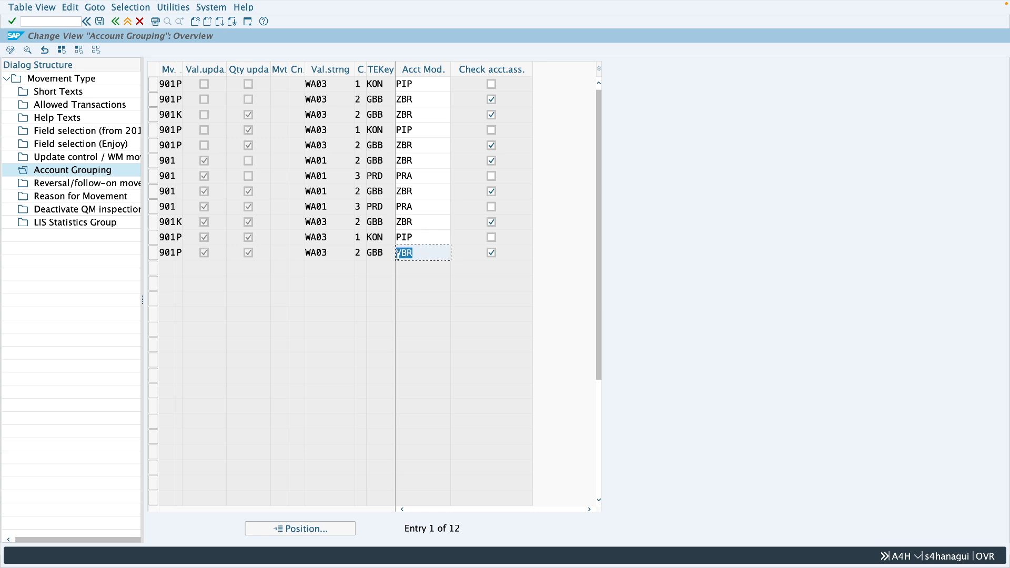
text(ZBR)
click(100, 21)
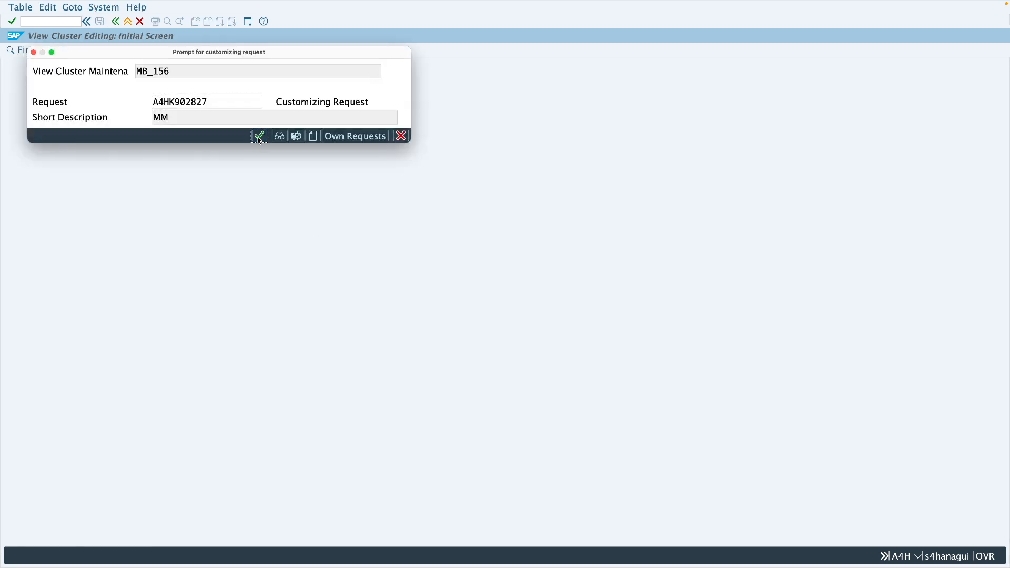
click(260, 136)
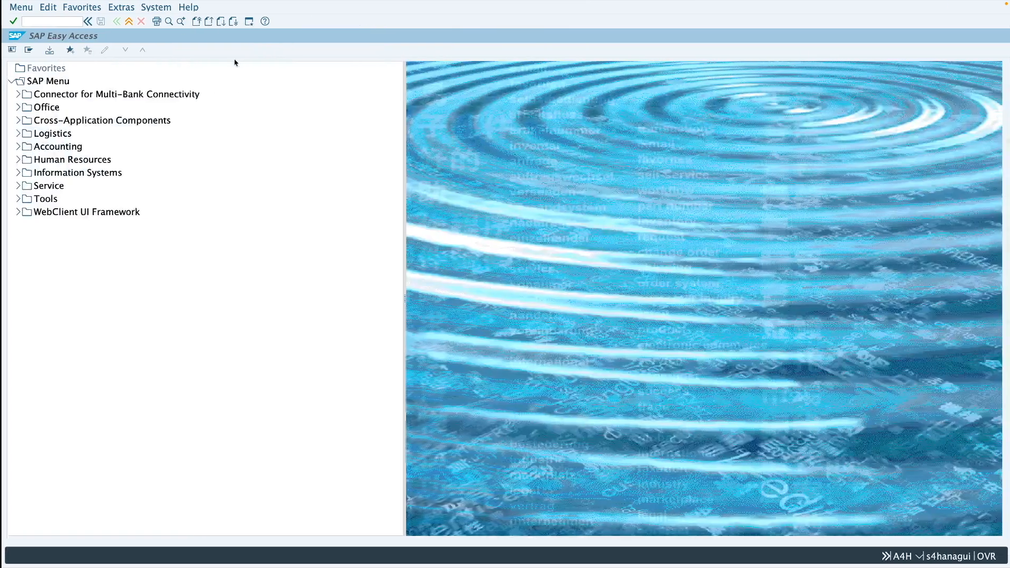
In OBYC, open the GBB accounts for chart of accounts INT and copy the 0001, VBR, 3000 entry with general modifier ZBR
click(50, 21)
text(oby)
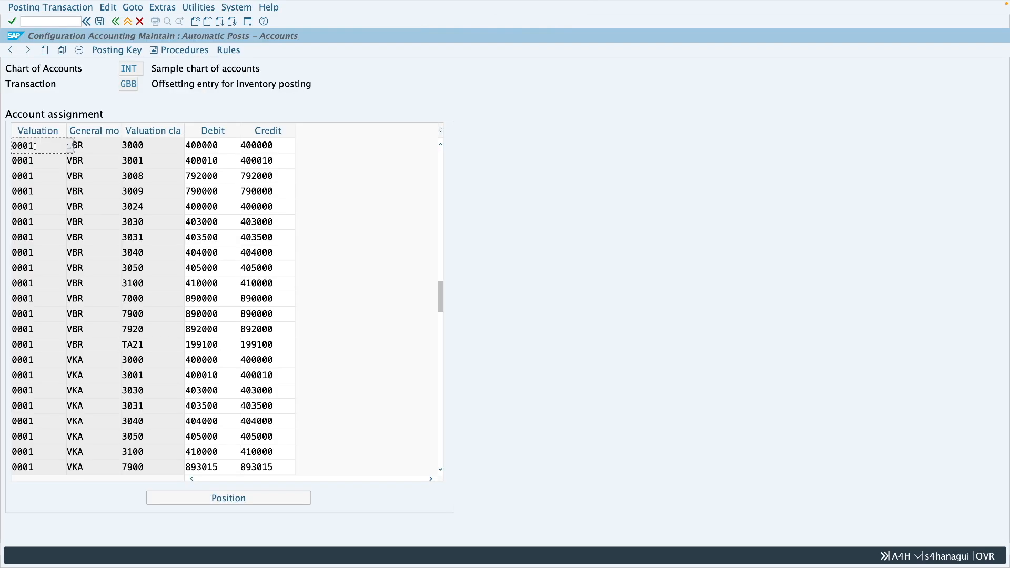
click(95, 147)
click(40, 149)
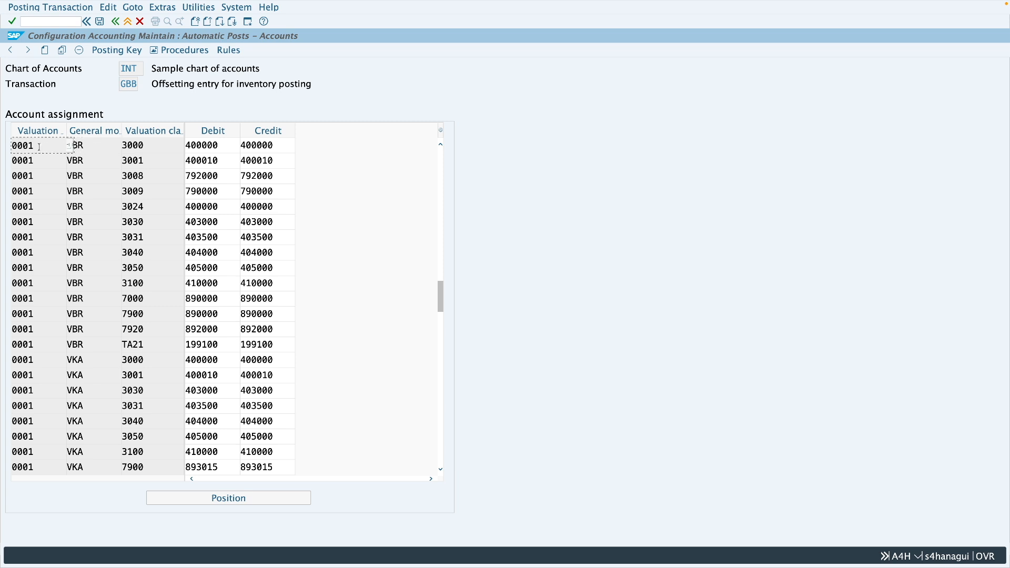
click(61, 51)
click(80, 160)
click(70, 161)
text(ZBR)
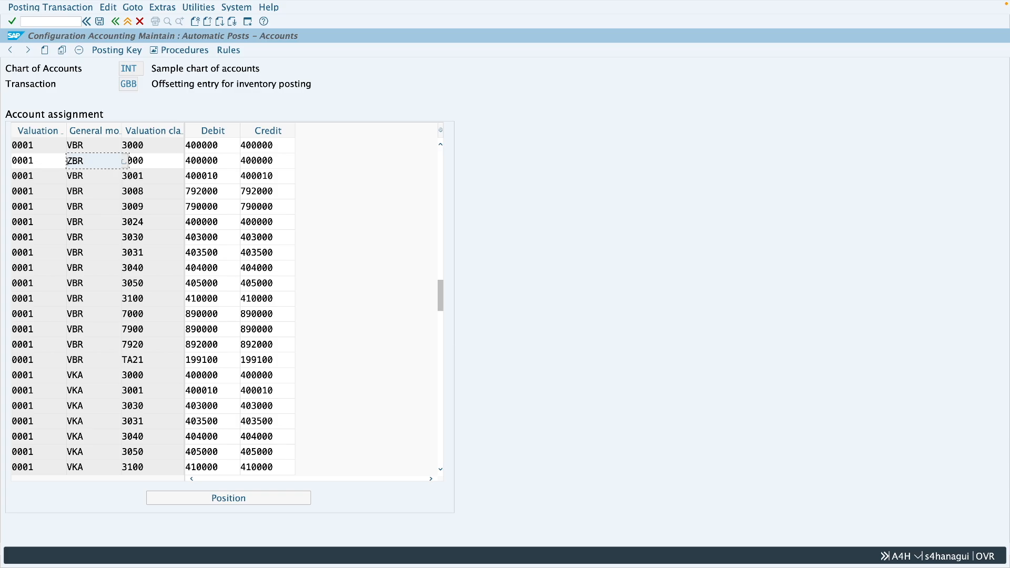
Set the debit and credit accounts of the copied 0001, ZBR, 3000 entry to 400010 and save the account assignment
drag(207, 161, 216, 162)
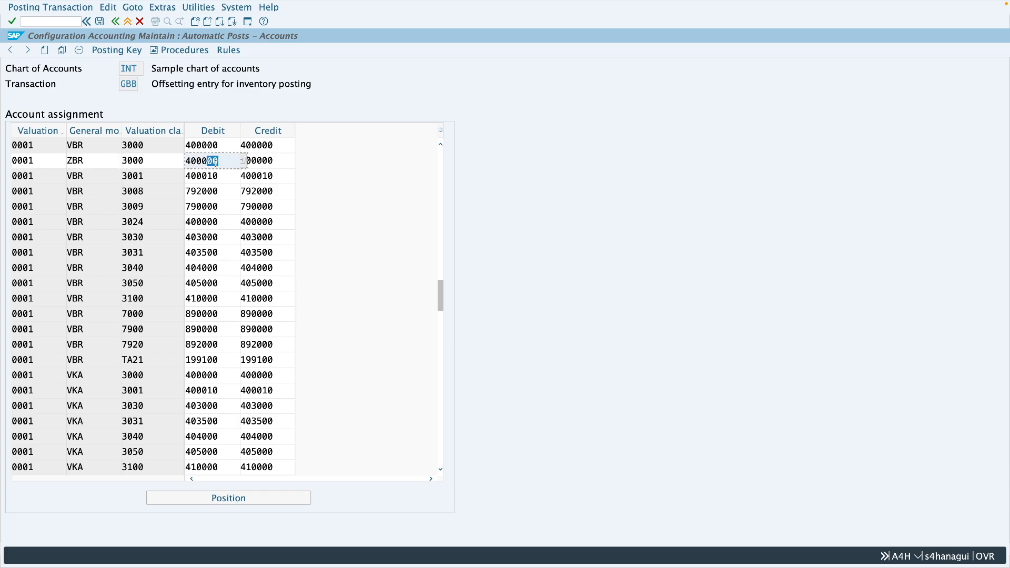
text(10)
drag(264, 162, 272, 161)
text(10)
key(Return)
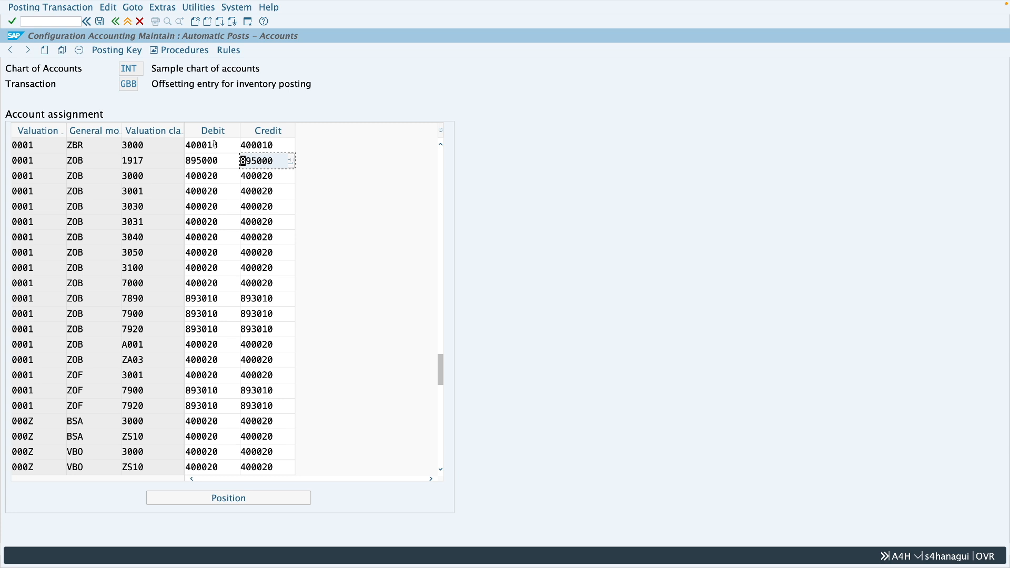
click(102, 25)
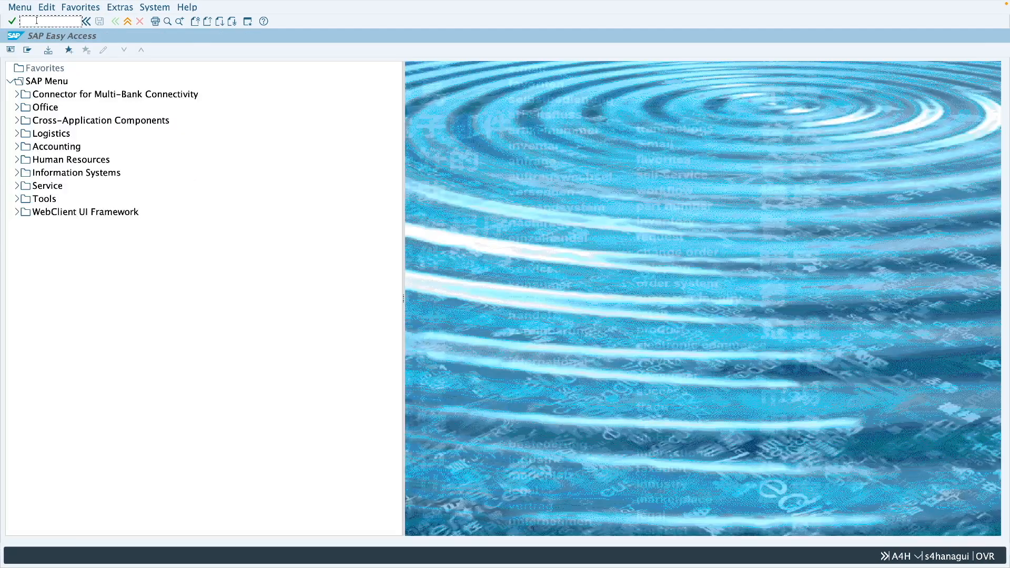
Start transaction MIGO and select Goods Issue with reference Other for movement type 901
click(37, 21)
text(migo)
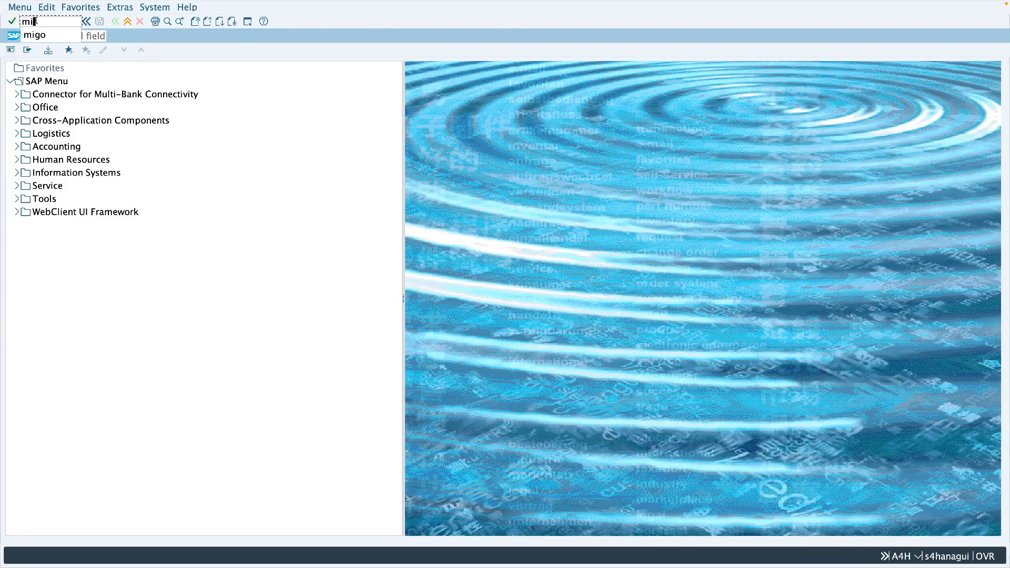
key(Return)
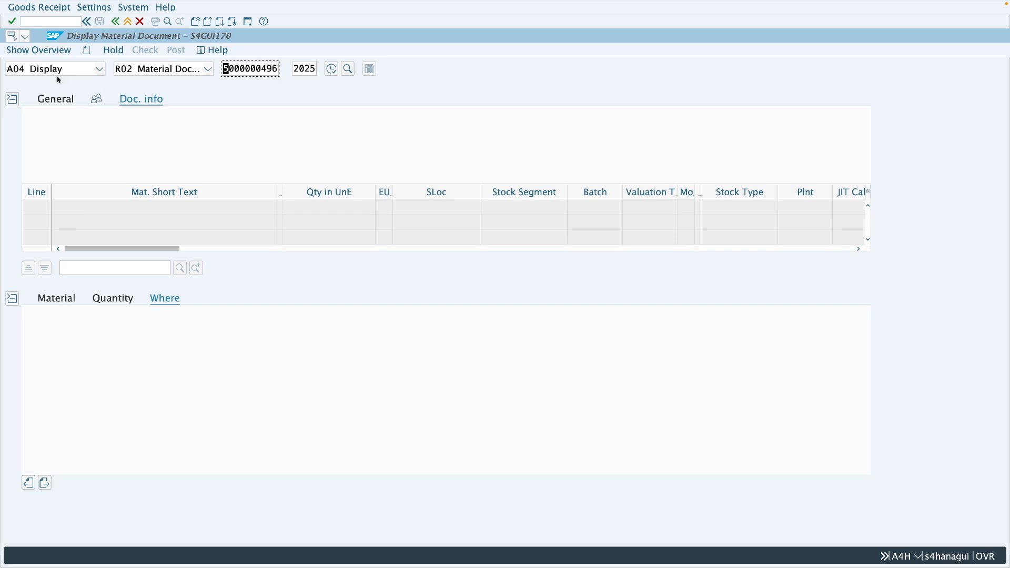
click(56, 69)
click(61, 71)
click(60, 71)
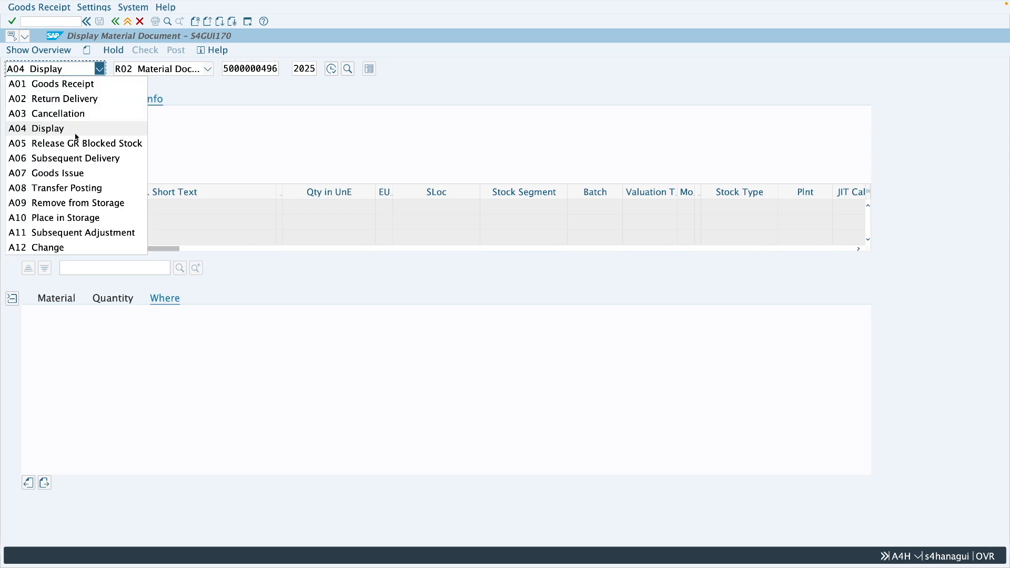
click(68, 172)
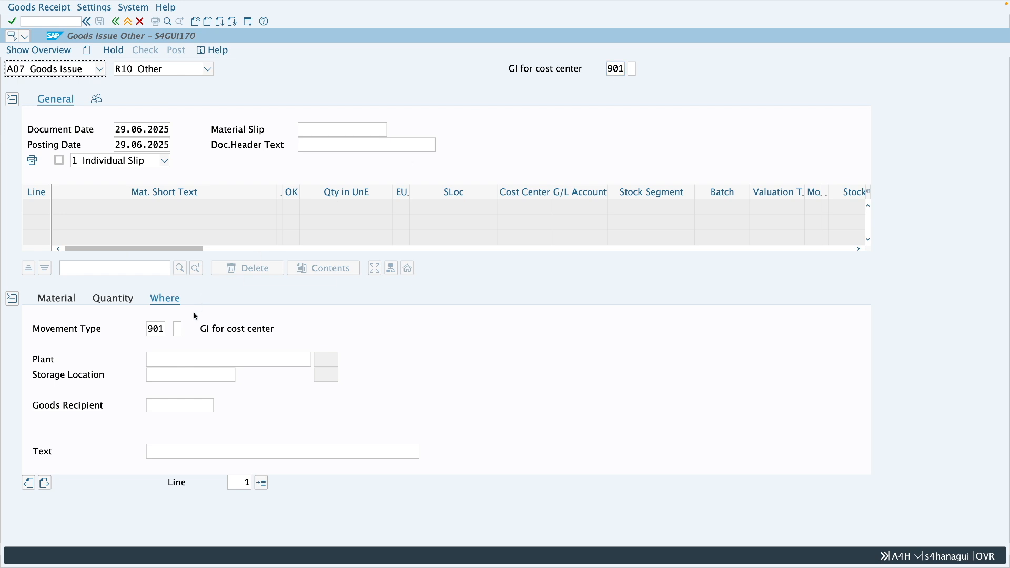
Enter material 141 with a quantity of 1 as the goods issue item
click(63, 305)
text(141)
key(Return)
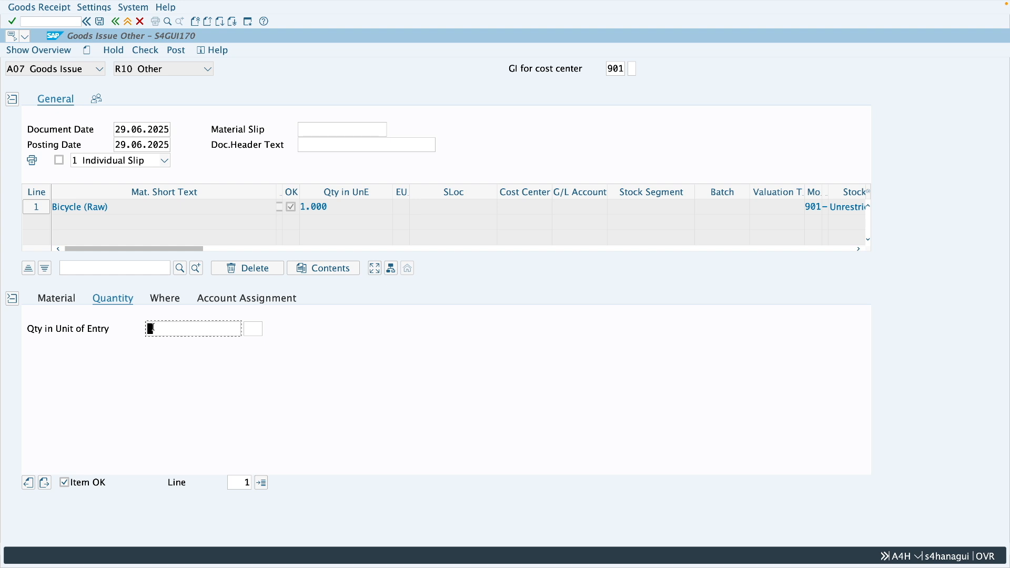
text(1)
key(Return)
Set the item's plant to Z286 and its storage location to 0001
click(161, 305)
click(149, 360)
text(z)
click(160, 390)
click(163, 377)
text(001)
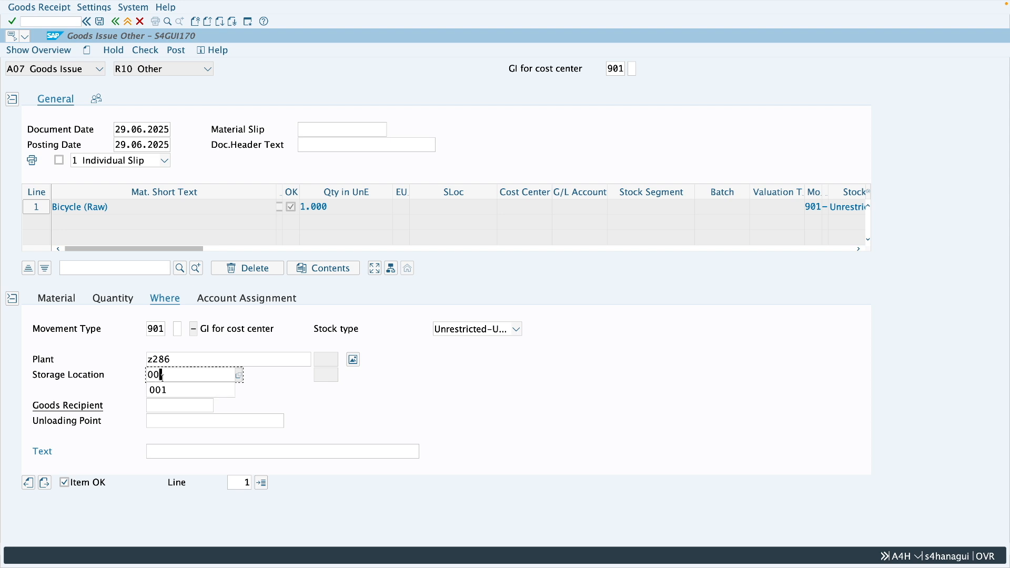
key(Return)
Fill in the item's mandatory text with "Test"
click(188, 448)
text(T)
key(Down)
key(Down)
key(Down)
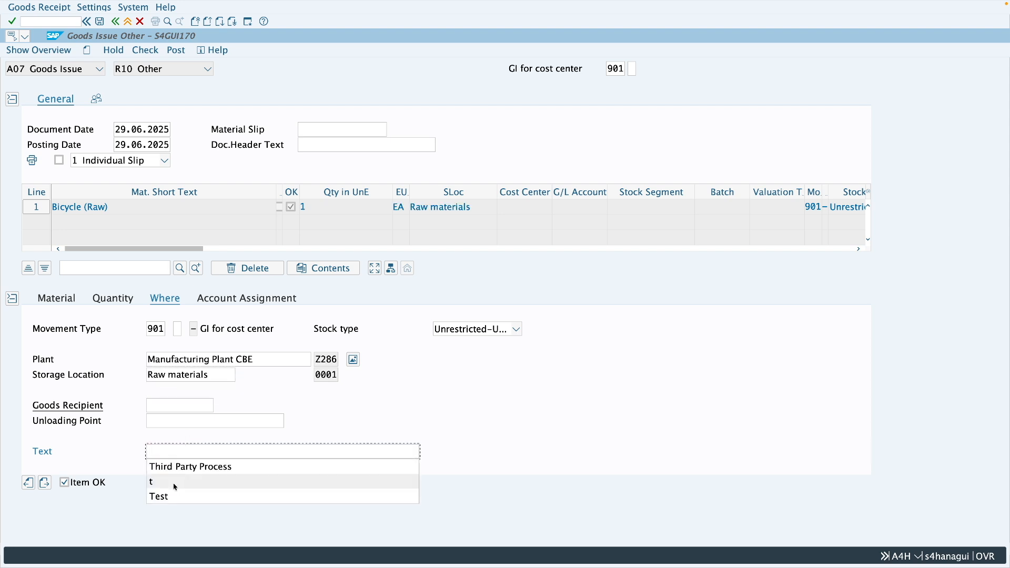
key(Return)
key(Return)
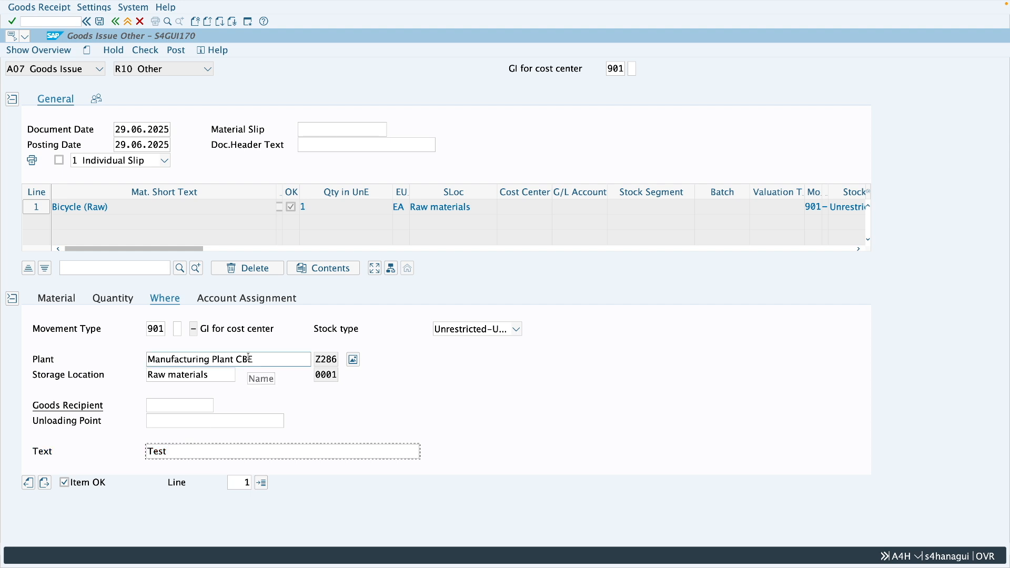
Assign the item to cost center 4300 and post the goods issue
click(235, 303)
click(135, 362)
click(135, 402)
key(Return)
click(60, 301)
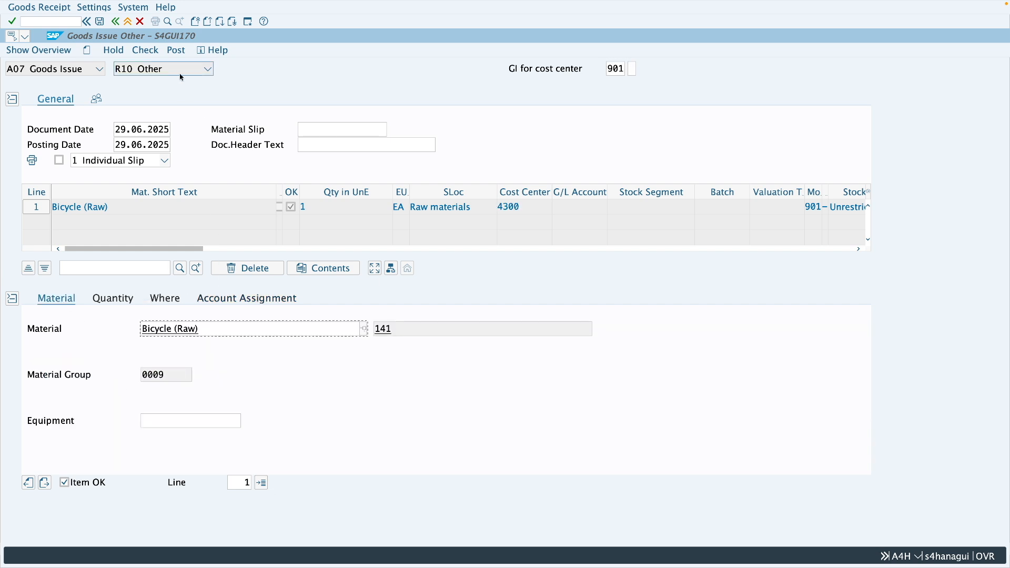
click(175, 51)
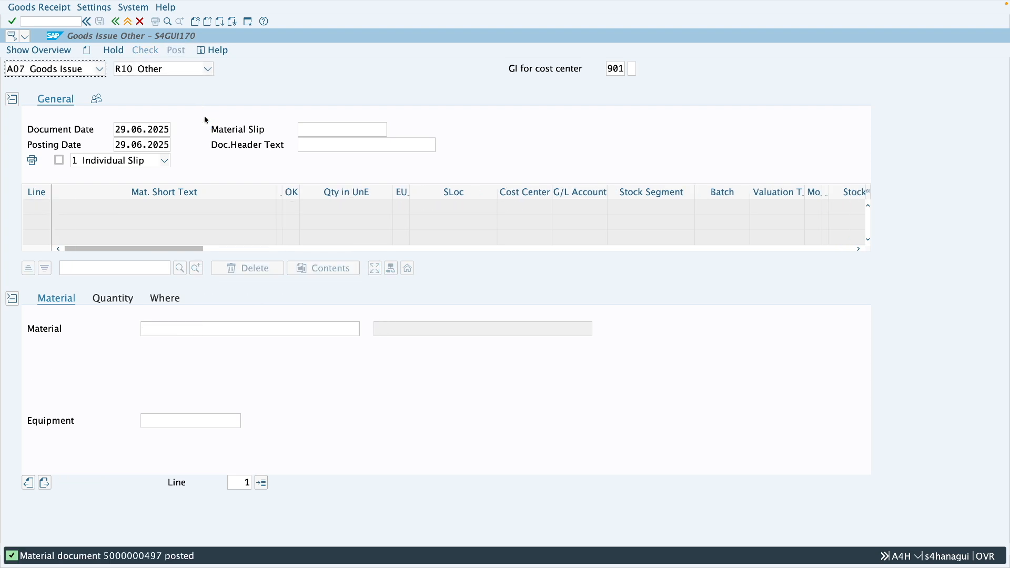
Display the newly posted material document, open its accounting document from the FI documents, and examine the consumption line's G/L account
click(95, 69)
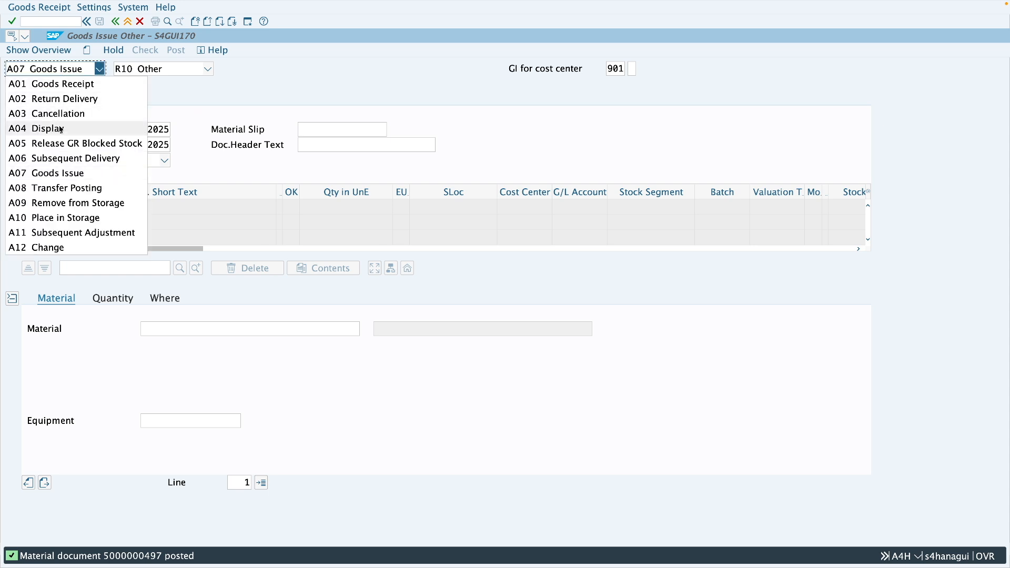
click(137, 113)
click(137, 105)
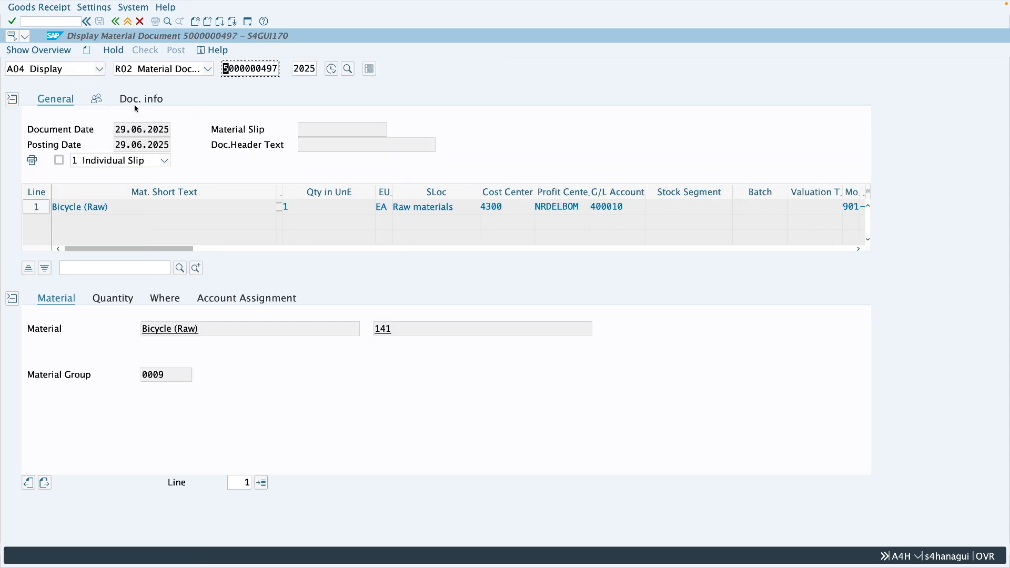
click(478, 131)
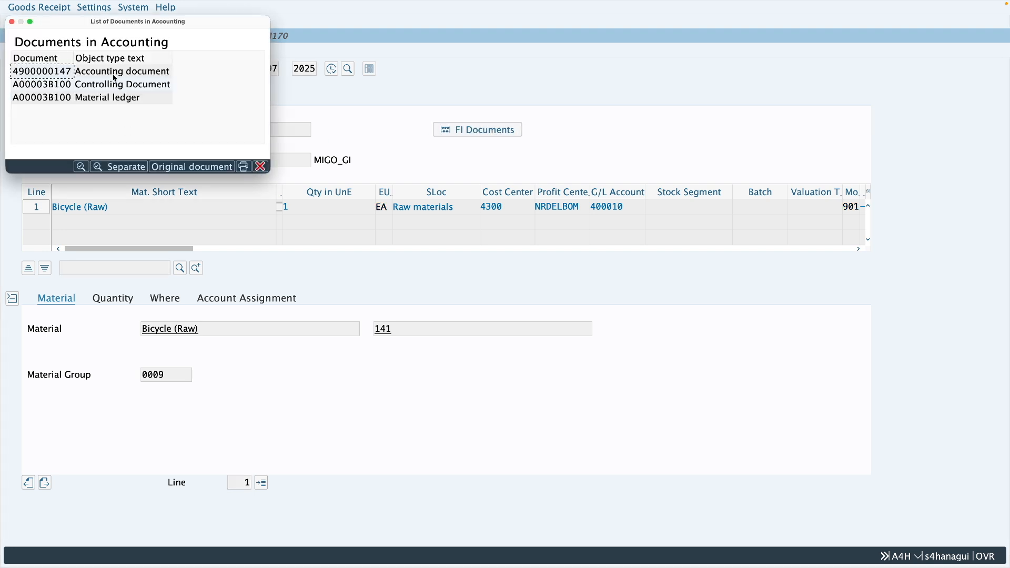
double_click(115, 78)
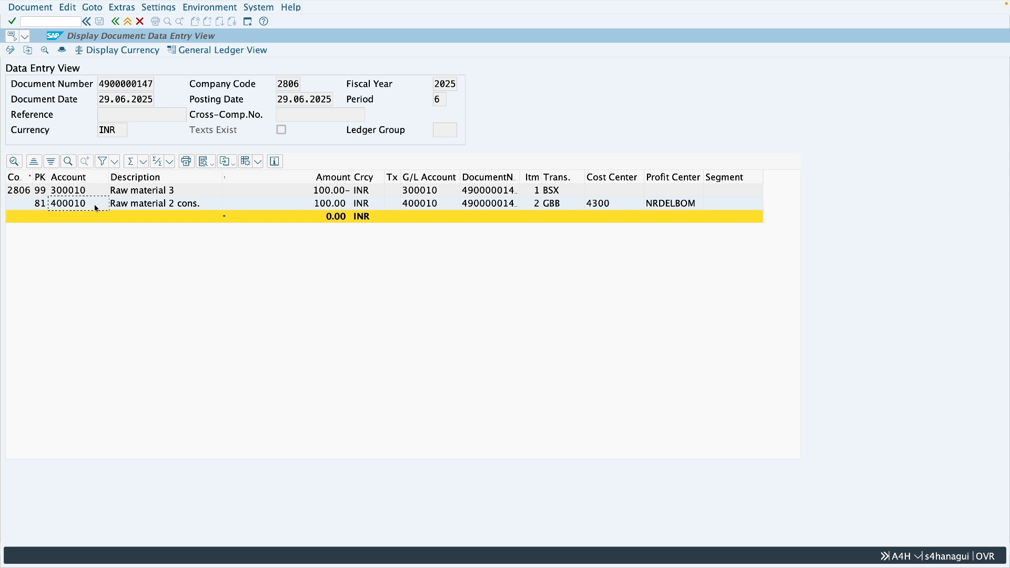
click(249, 25)
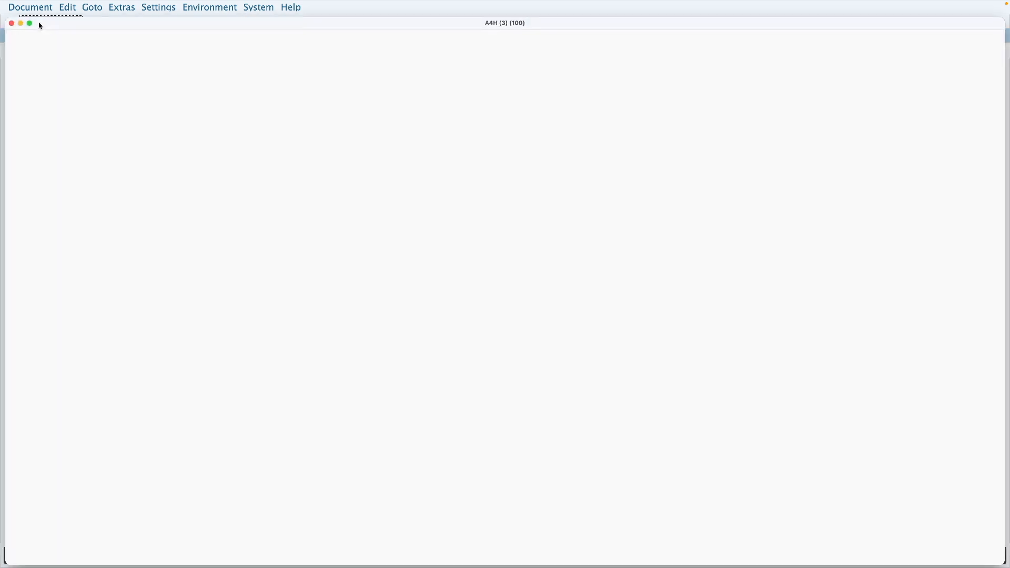
text(migo)
key(Return)
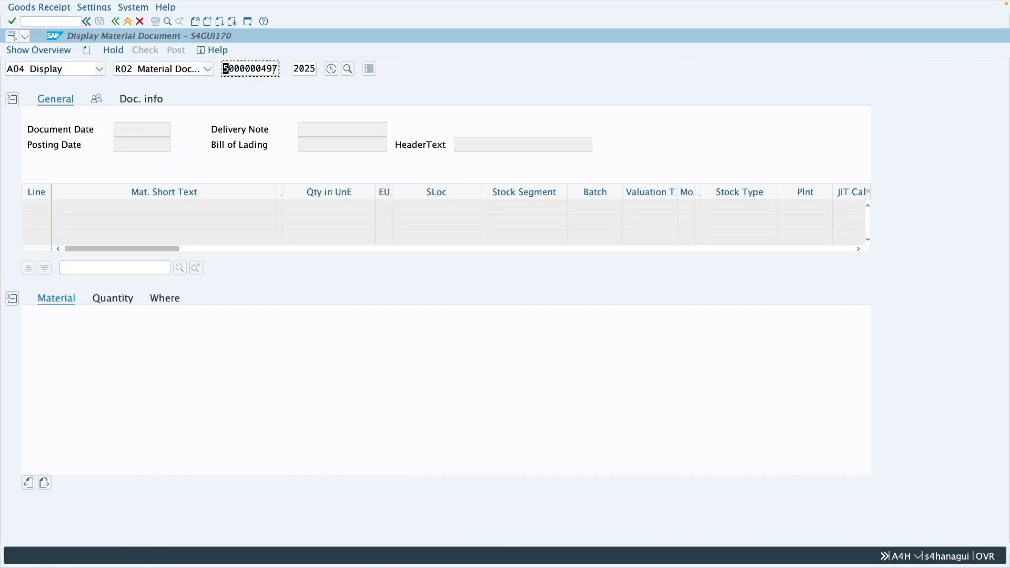
text(6)
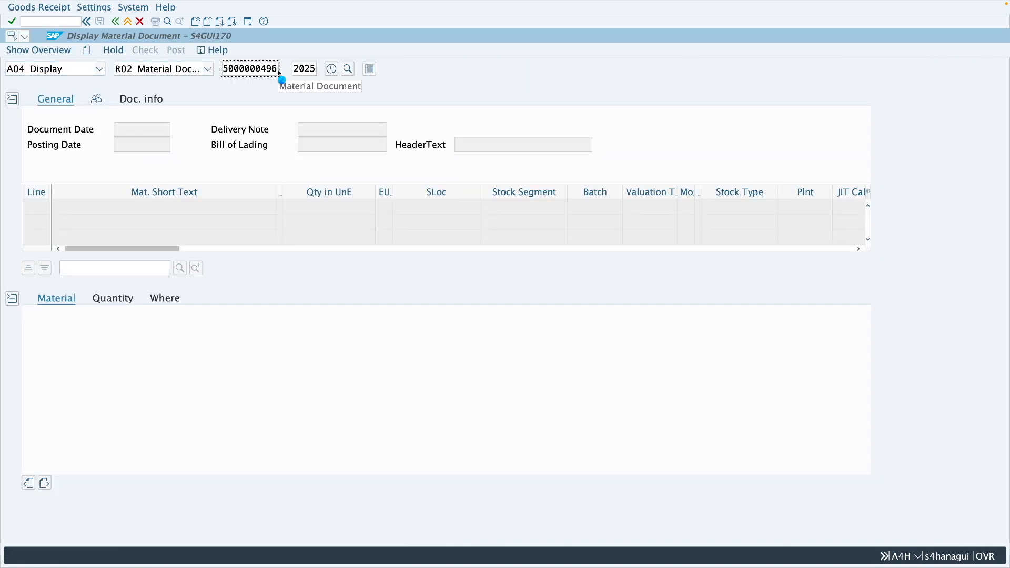
key(Return)
click(141, 100)
click(504, 132)
key(Escape)
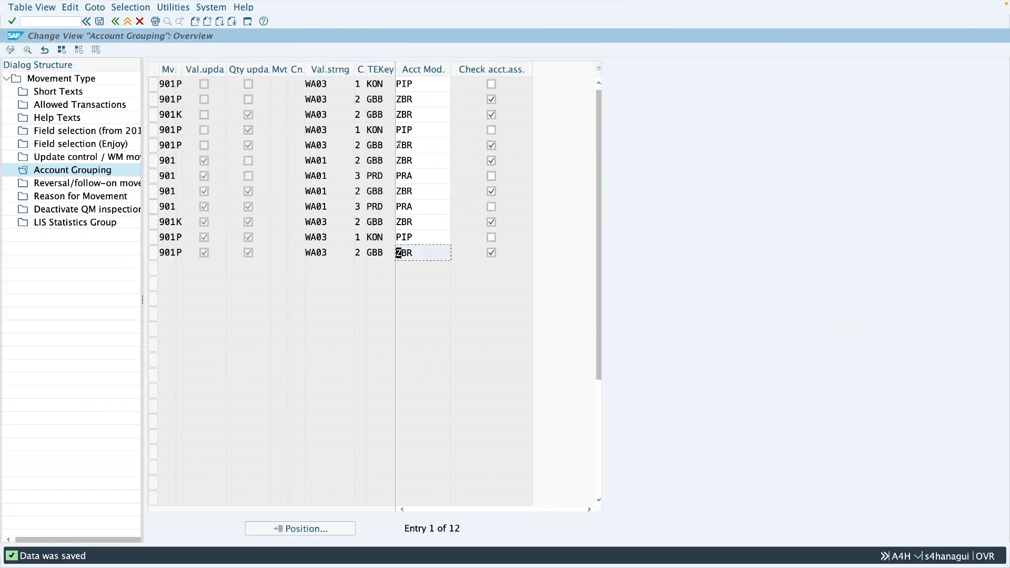
Examine the ZBR account modifiers assigned to the GBB entries in the account grouping of movement type 901
click(399, 144)
click(414, 146)
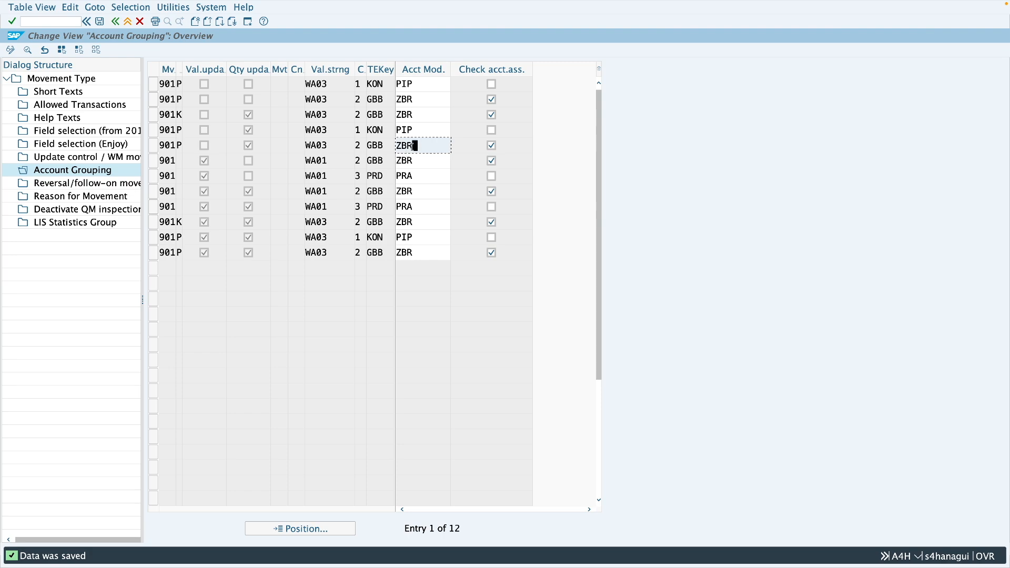
drag(414, 147, 398, 146)
click(416, 145)
scroll(497, 158, down, 1)
scroll(495, 154, up, 1)
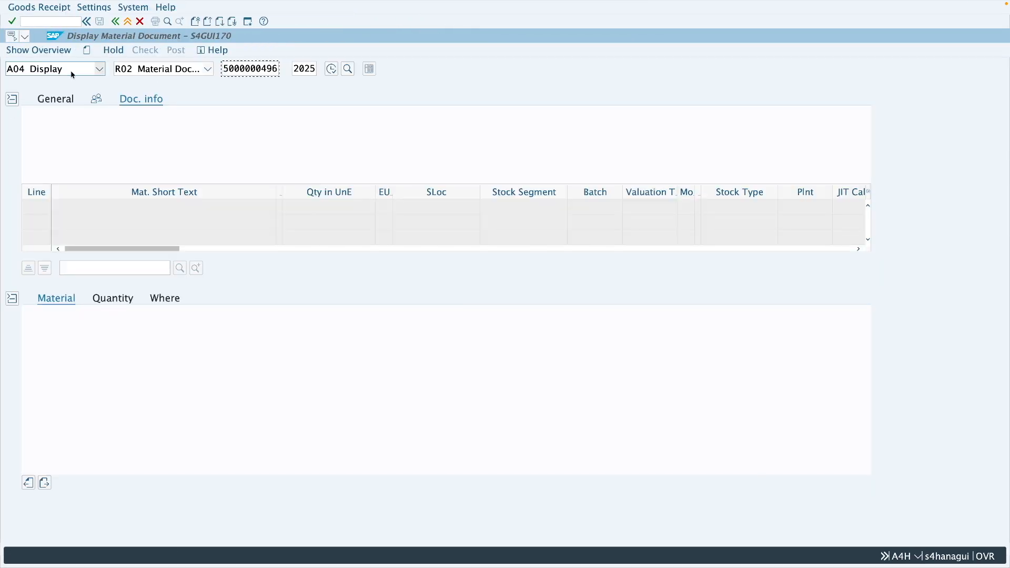
Start a goods issue with movement type 901 for material 141 and enter a quantity of 1
click(72, 69)
click(73, 171)
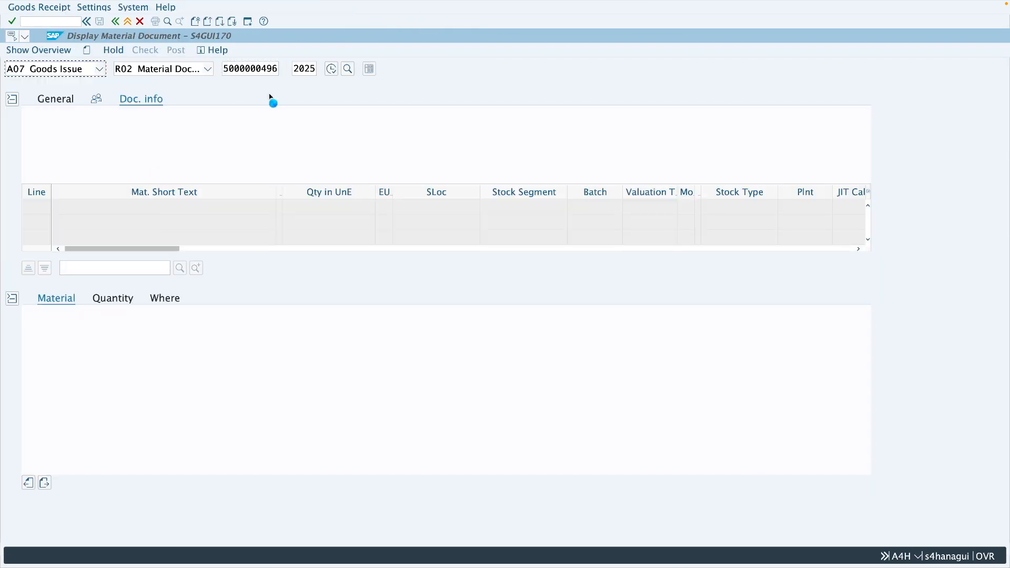
click(156, 332)
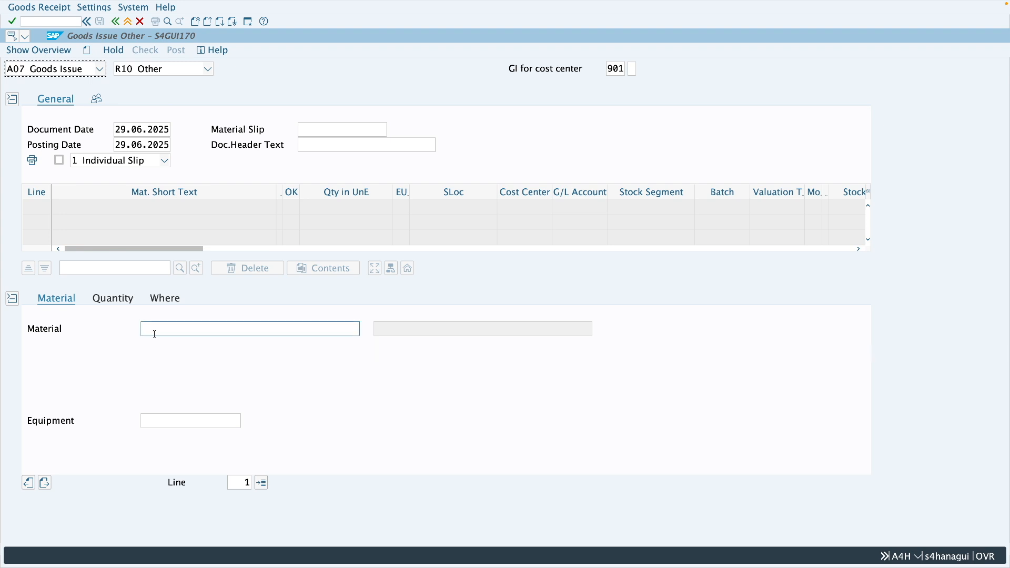
text(141)
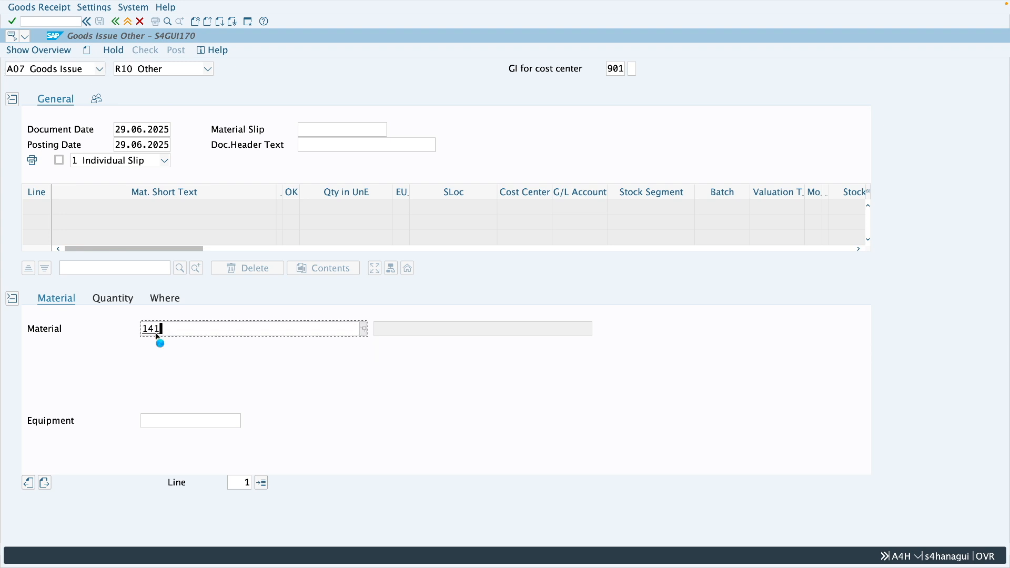
key(Return)
click(117, 302)
text(1)
key(Return)
Set the item's plant to z286 and its storage location to 001
click(161, 299)
click(172, 357)
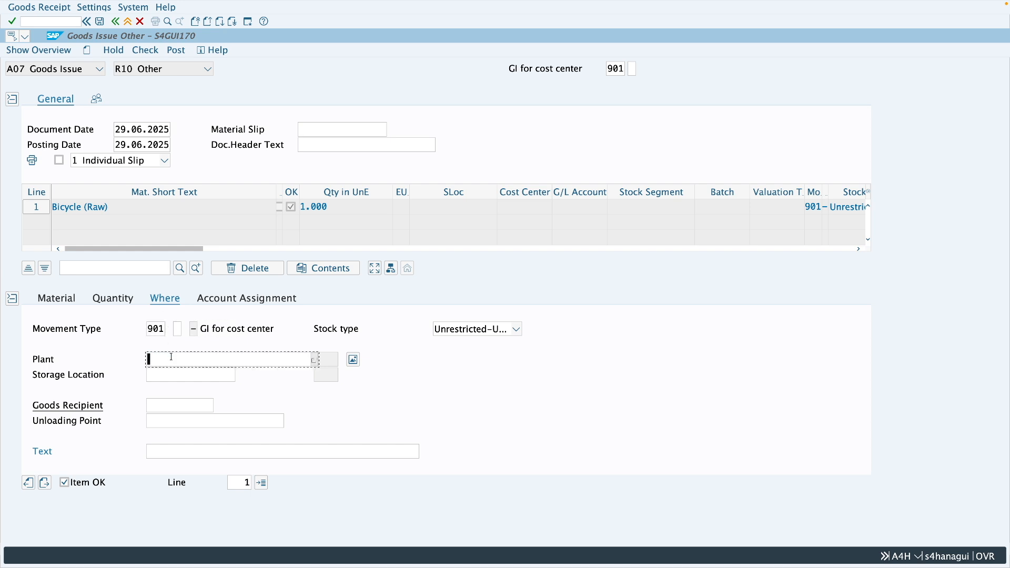
click(168, 388)
click(166, 378)
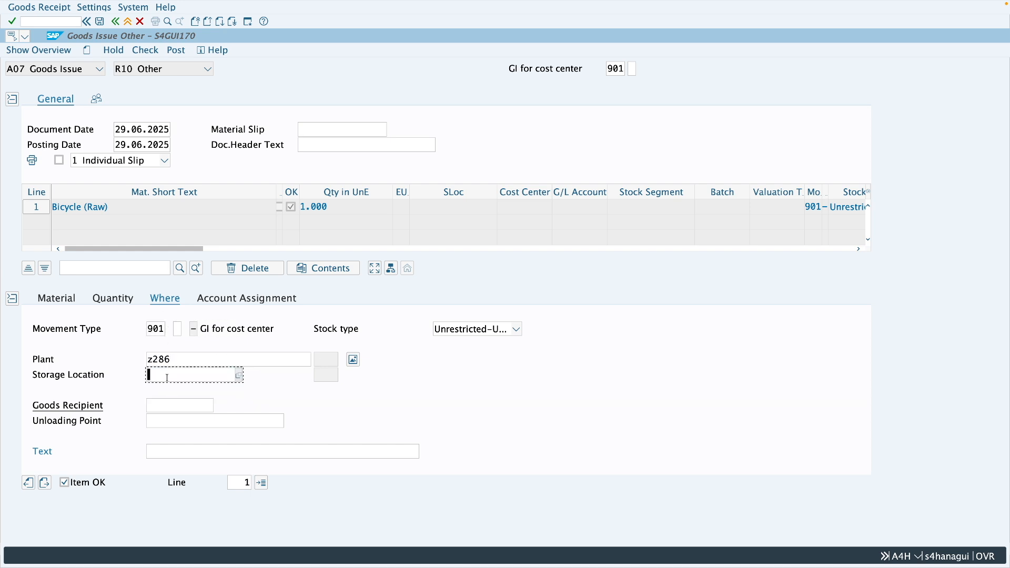
click(168, 405)
Fill in the item's mandatory text with "Test" and assign the item to cost center 4300
click(173, 447)
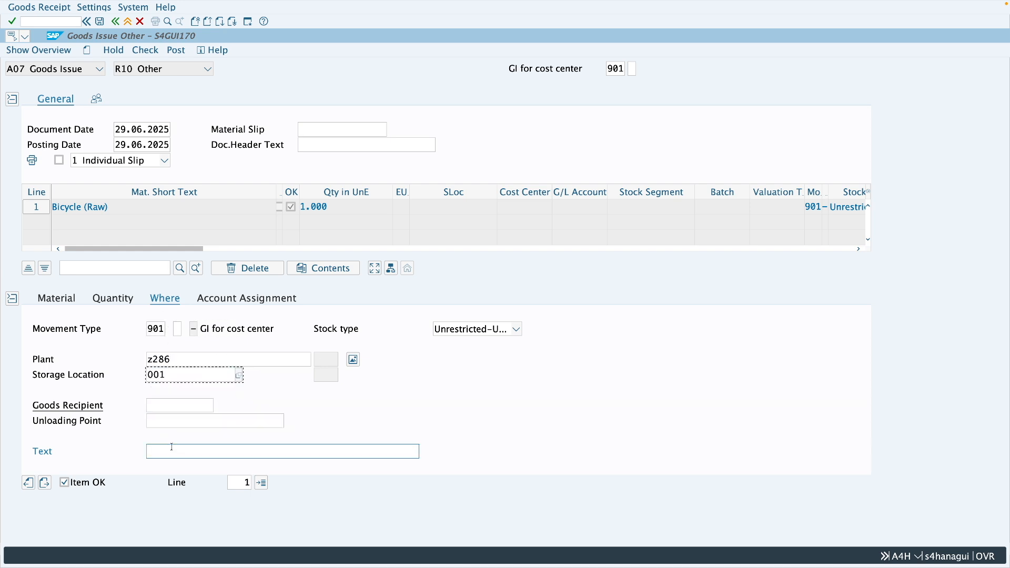
click(158, 498)
click(253, 307)
click(124, 359)
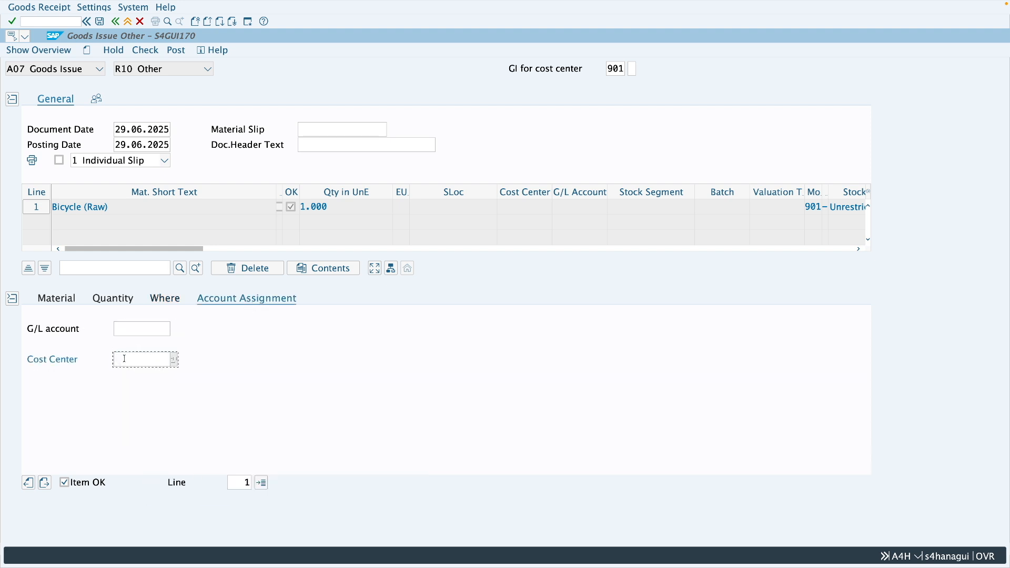
key(Down)
key(Down)
key(Return)
click(132, 327)
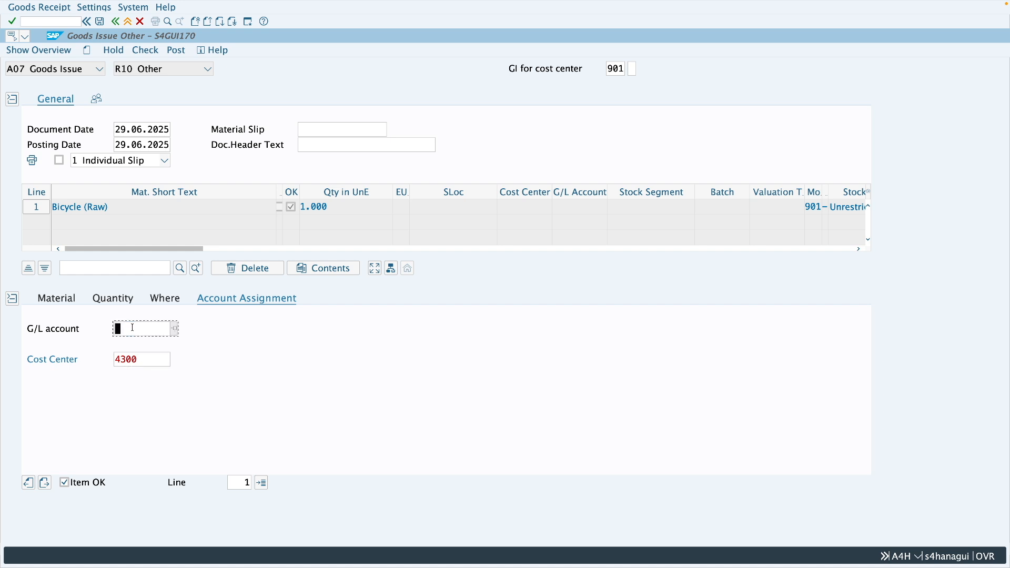
key(Return)
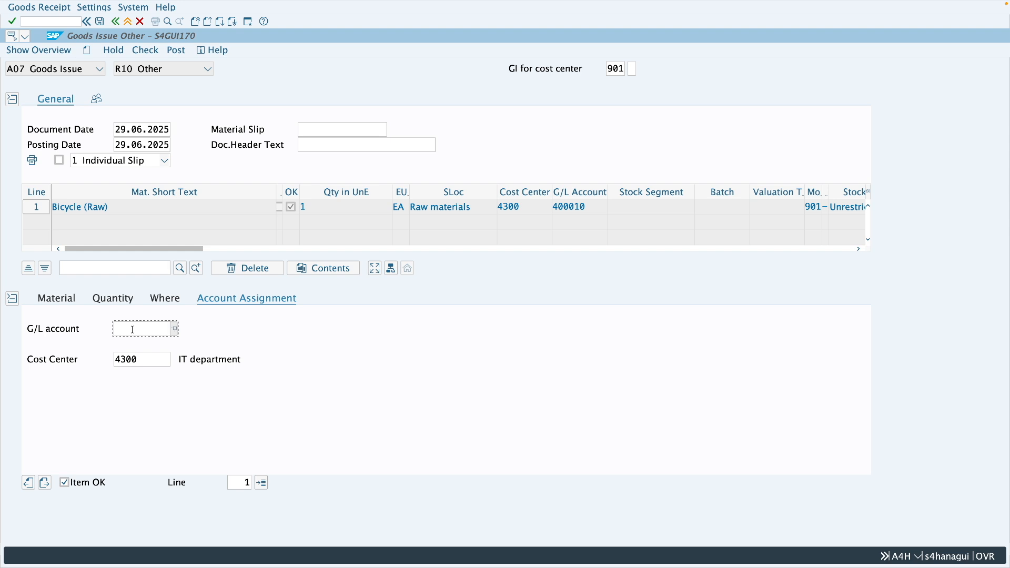
Override the item's G/L account with 400020, compare it with the ZBR debit account configured under GBB, and post the goods issue
text(4)
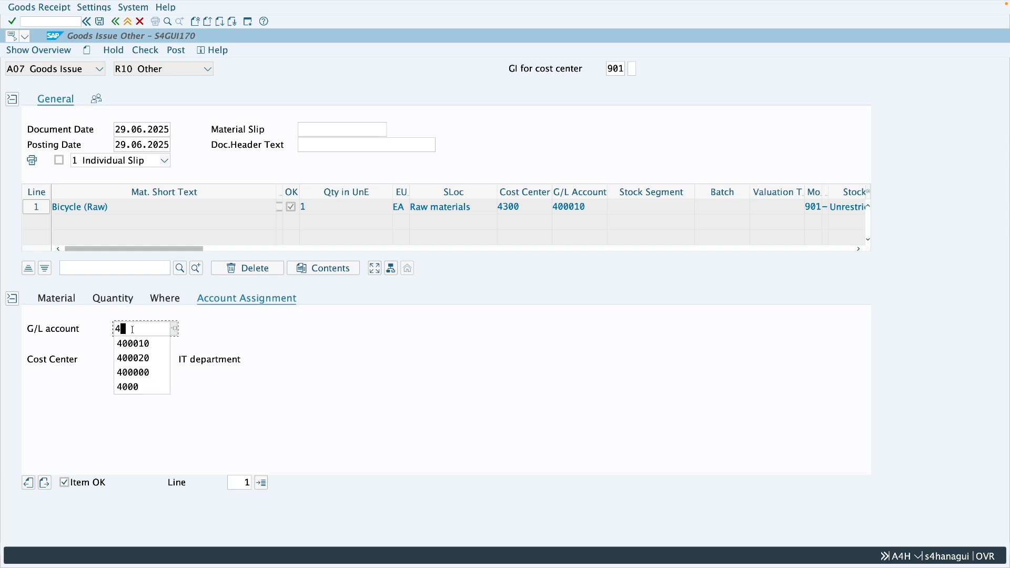
key(Down)
key(Down)
key(Return)
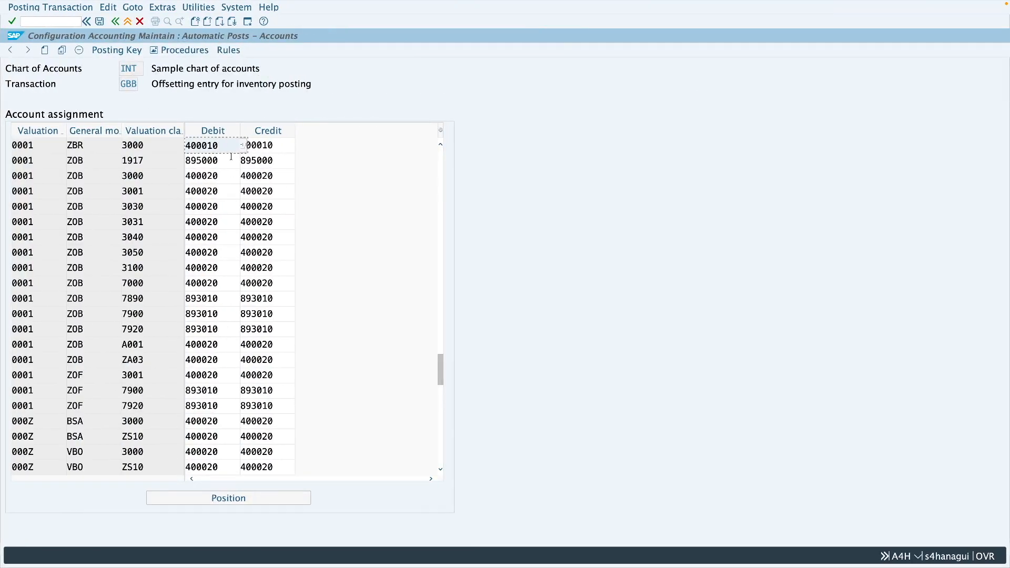
drag(225, 149, 182, 147)
click(219, 146)
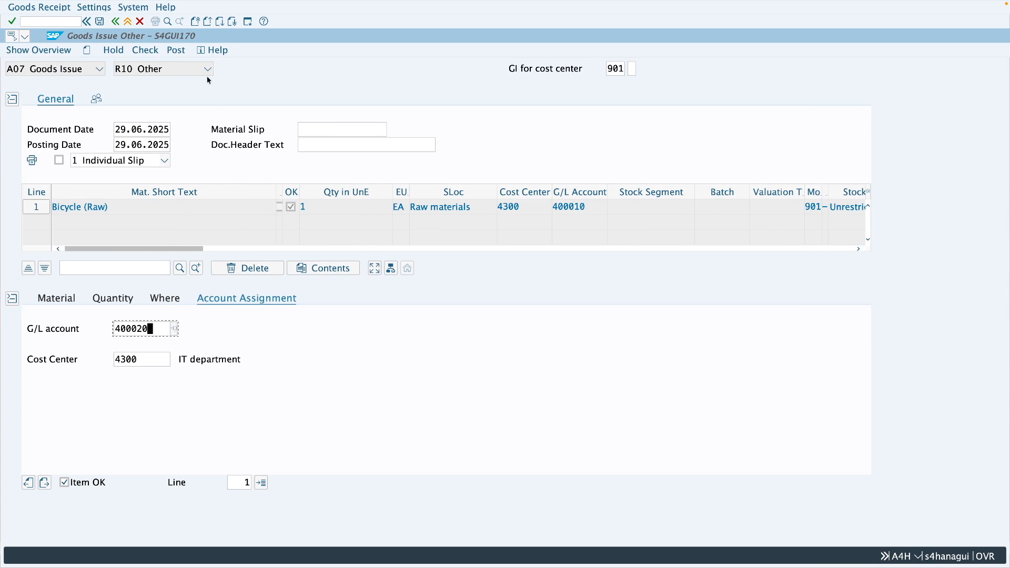
click(175, 50)
Display the newly posted material document and open its accounting document from the FI documents
click(64, 73)
click(59, 128)
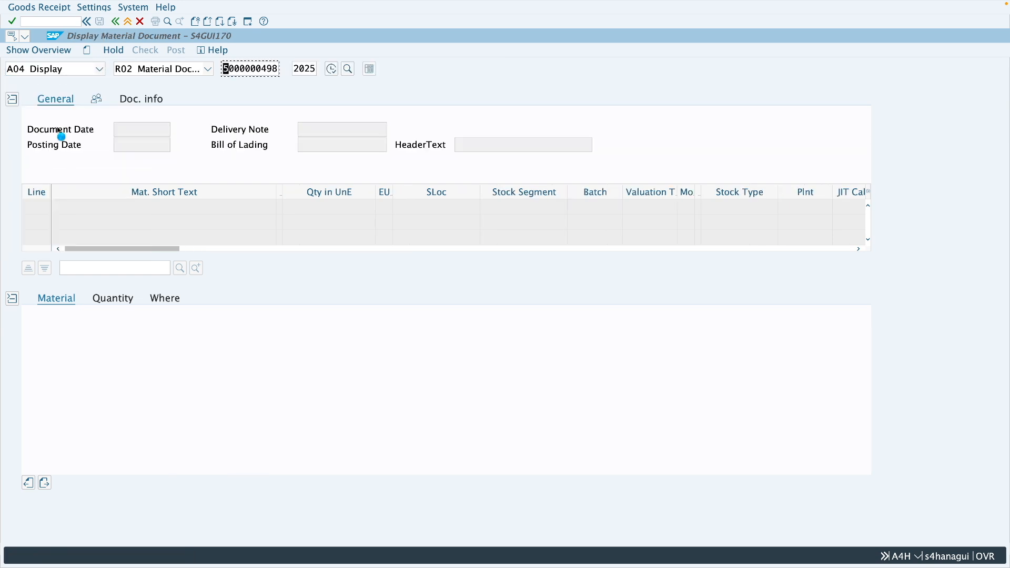
key(Return)
click(141, 99)
click(502, 131)
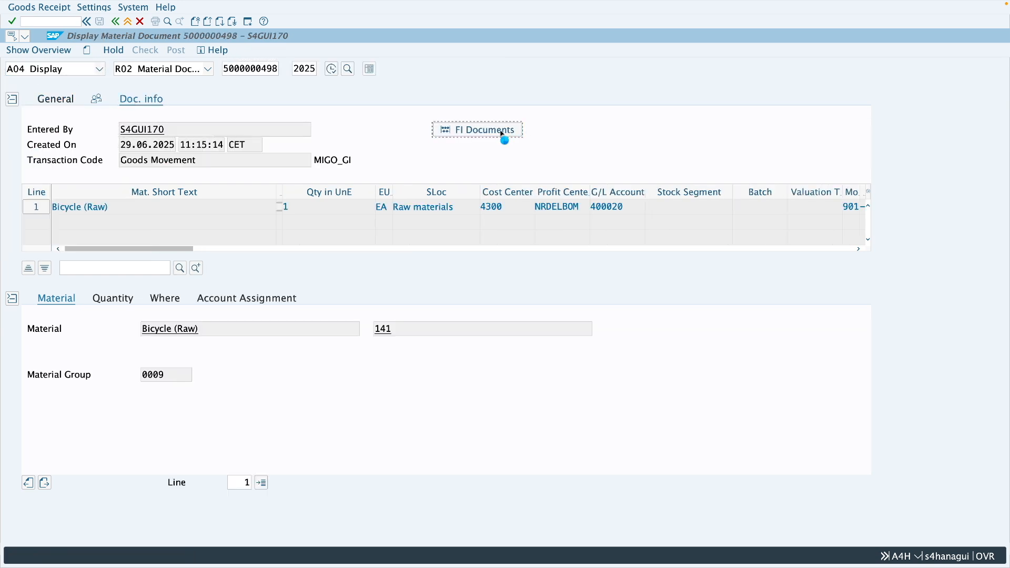
double_click(99, 72)
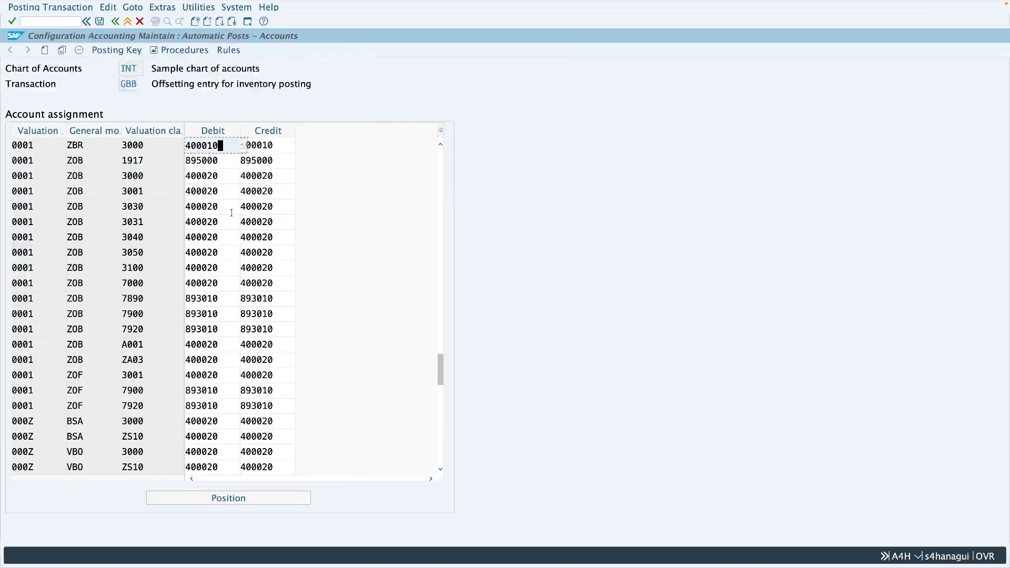
Clear the account assignment check on movement type 901's WA01 GBB entry with value and quantity updating, save, and accept customizing request A4HK902827
click(211, 147)
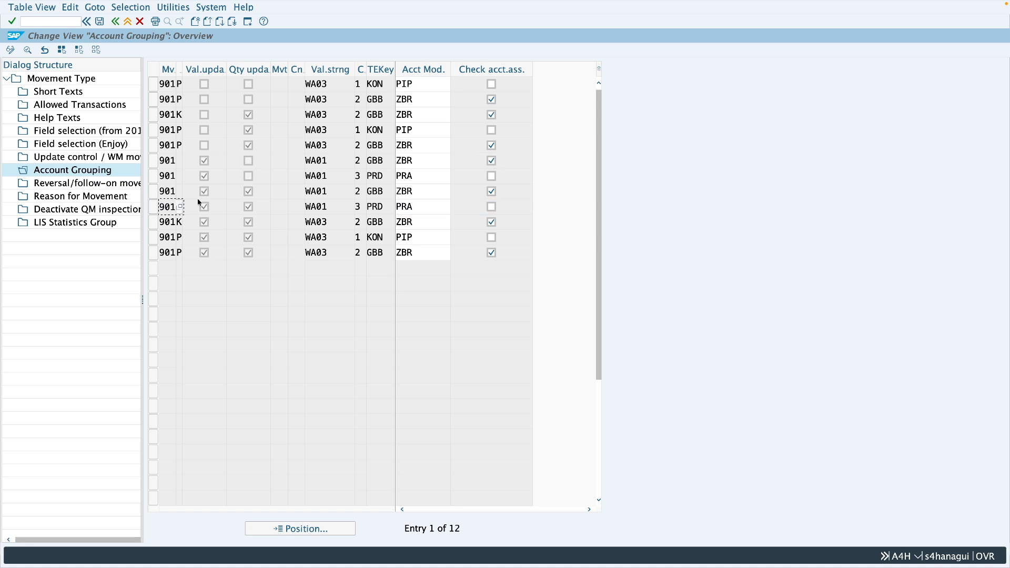
click(155, 195)
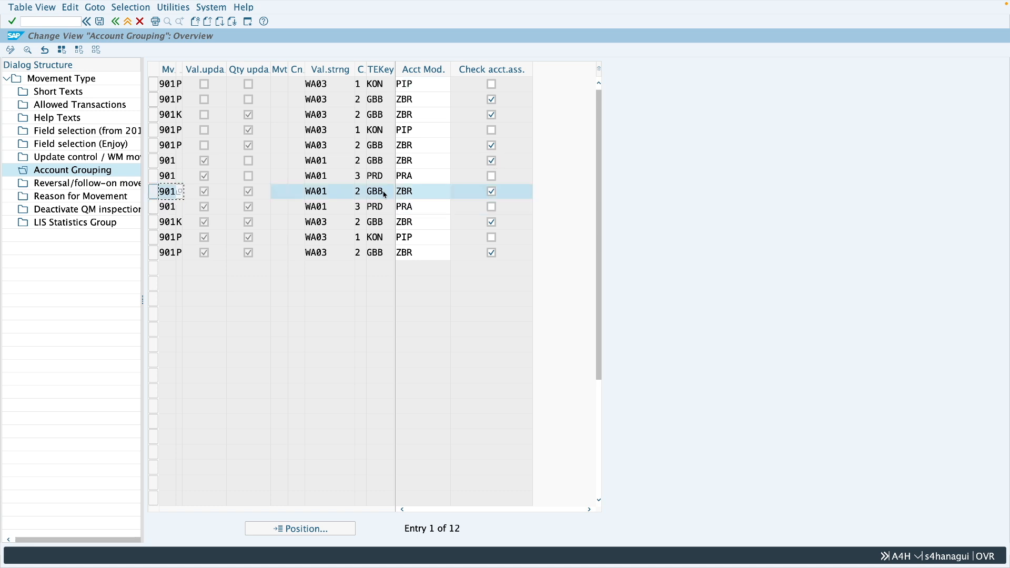
click(492, 196)
click(100, 23)
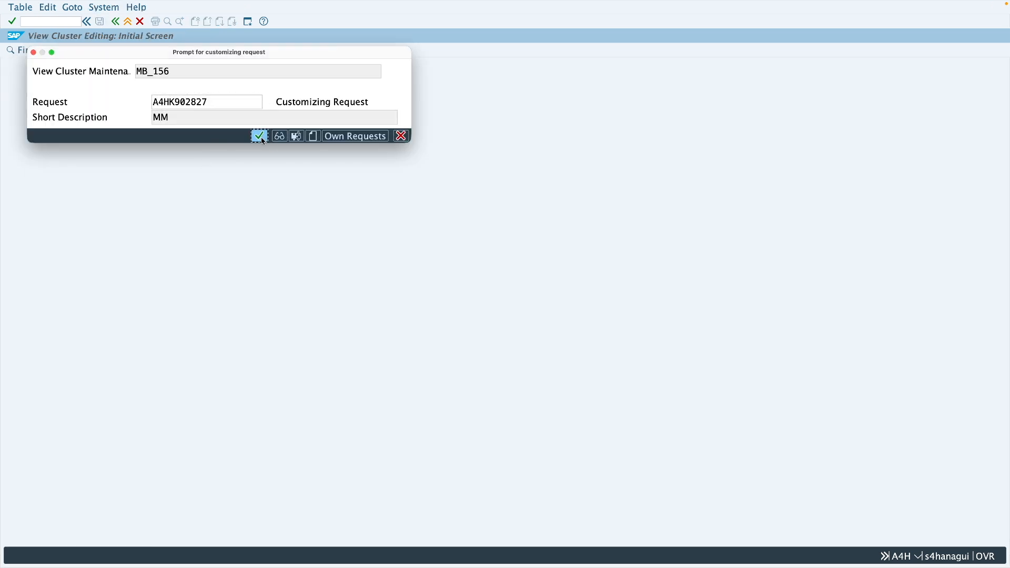
click(259, 136)
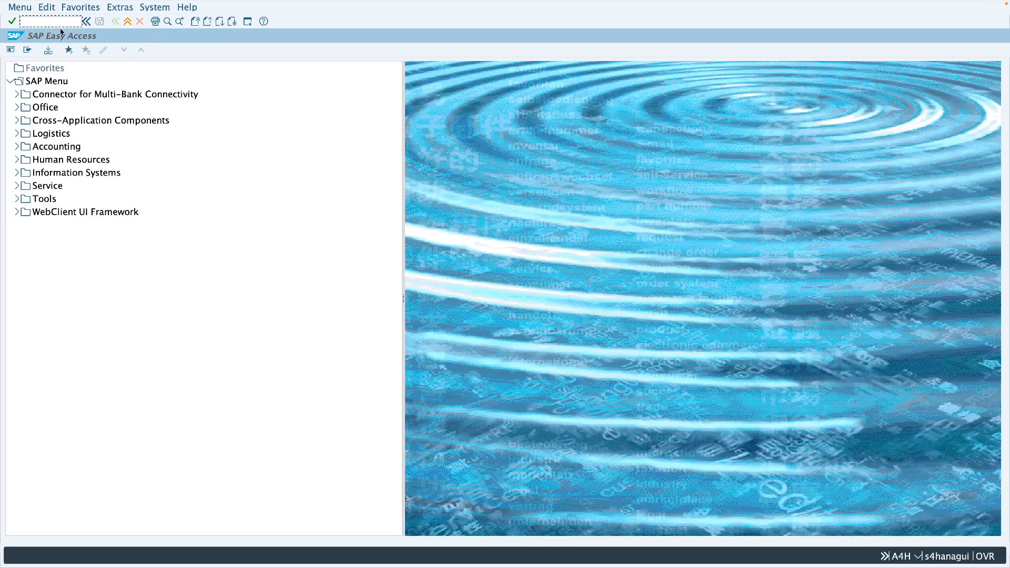
Open MIGO and create another movement type 901 goods issue item for material 141 with quantity 1
text(migo)
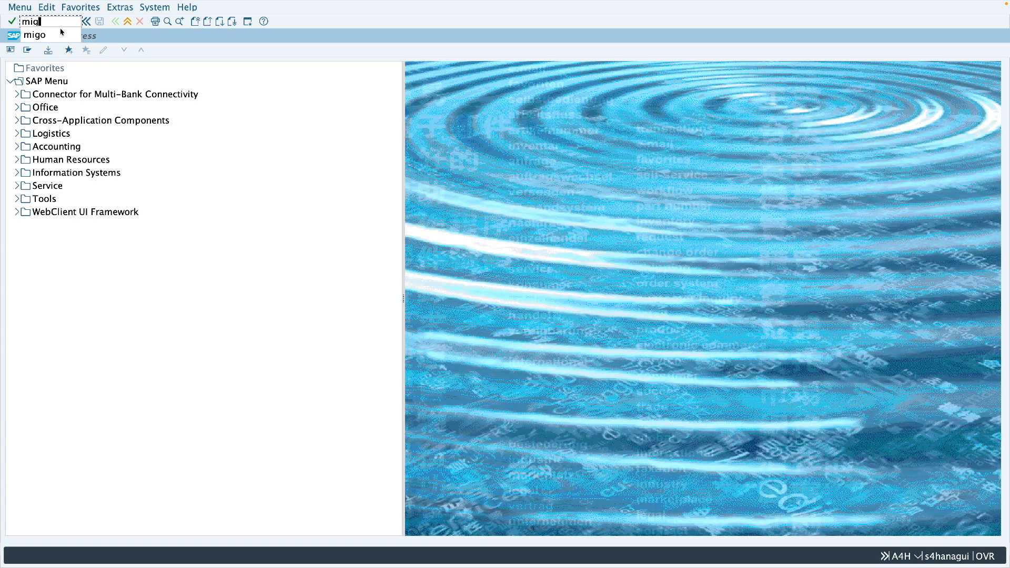
key(Return)
click(74, 69)
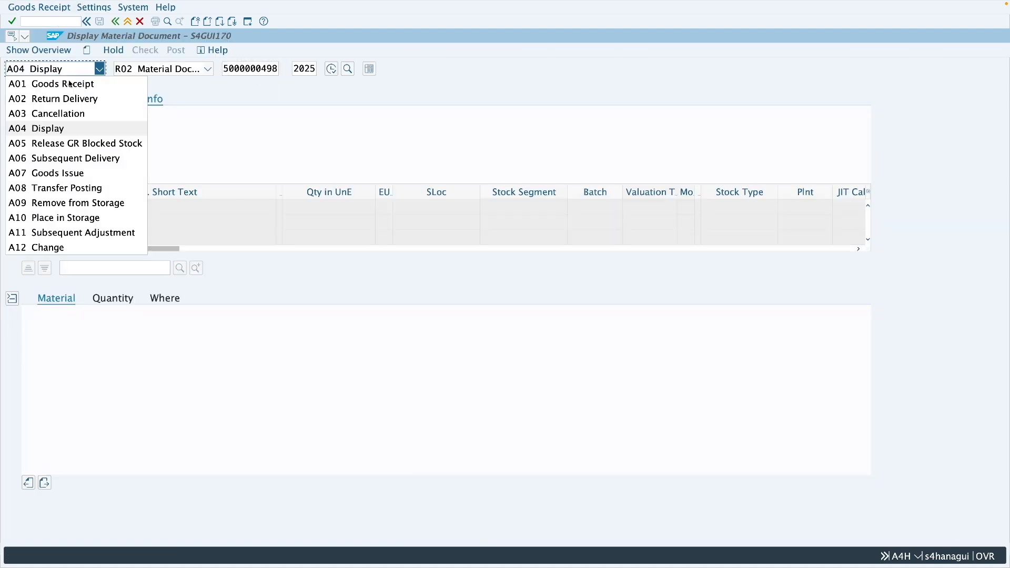
click(76, 173)
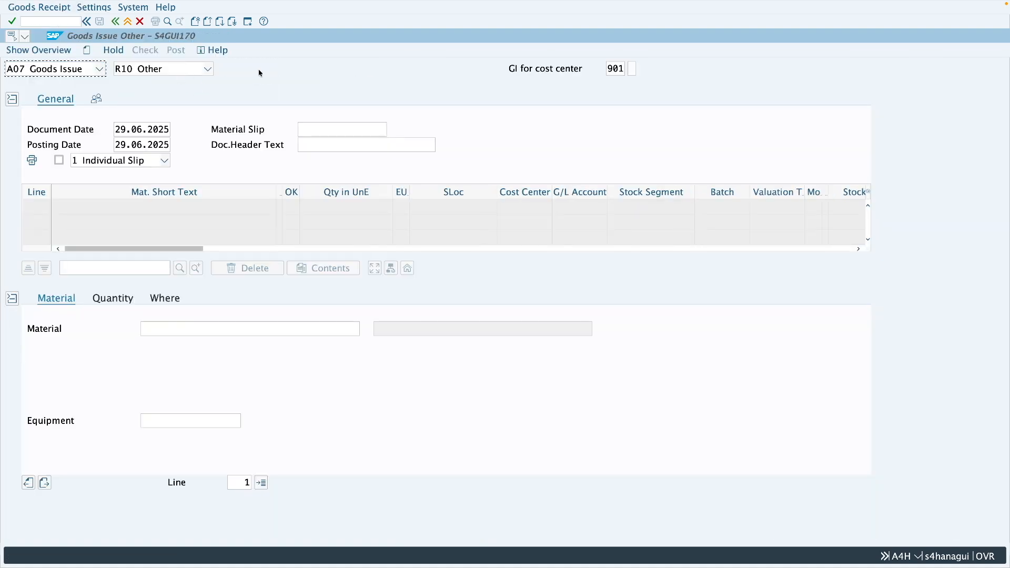
click(184, 332)
text(141)
key(Return)
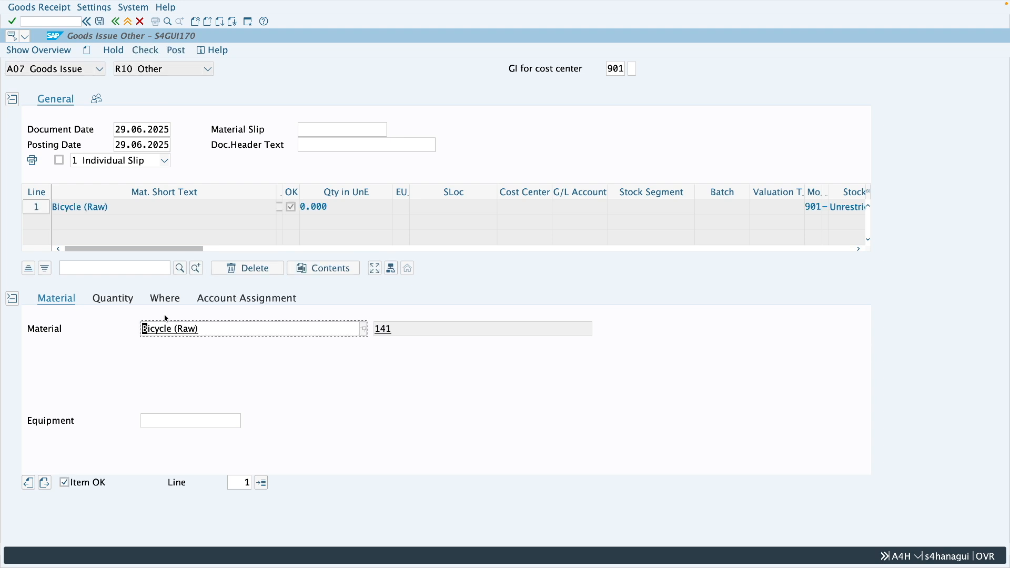
click(126, 305)
text(1)
key(Return)
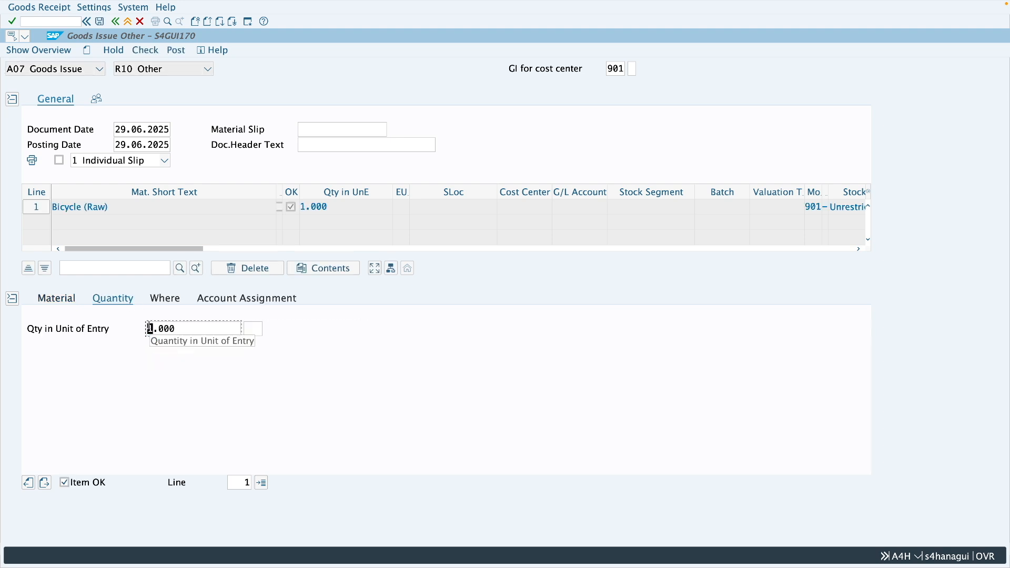
Set the item's plant to Z286 and its storage location to 0001
click(160, 299)
click(172, 357)
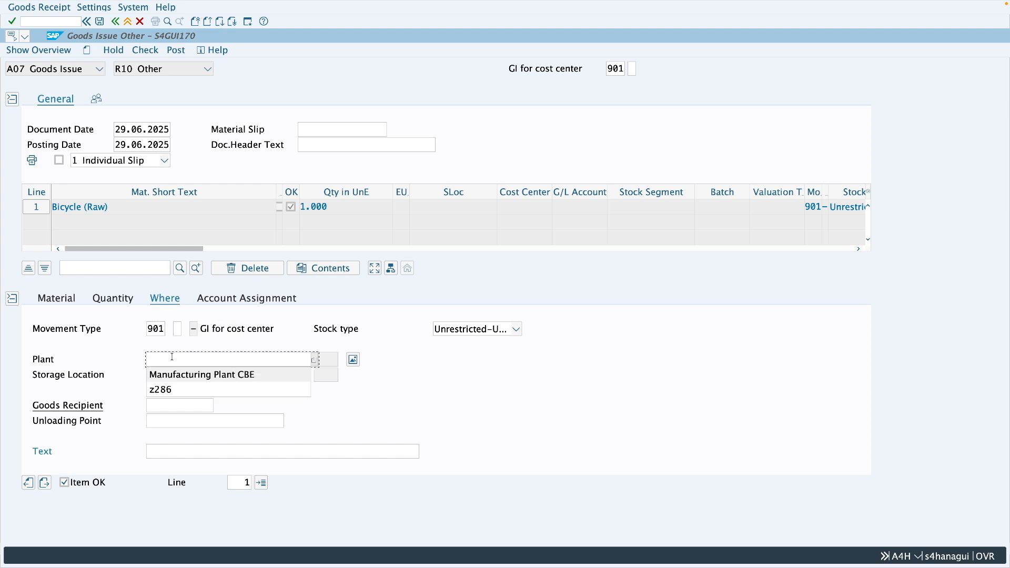
click(170, 389)
click(169, 374)
text(0001)
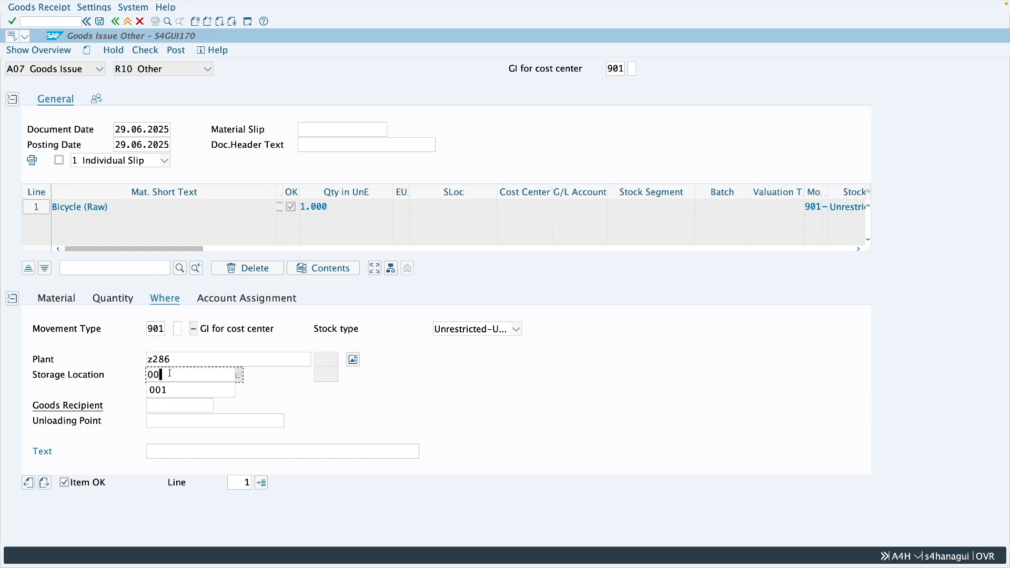
key(Return)
Fill in the item's mandatory text with "Test" and open its account assignment details
click(183, 450)
click(184, 450)
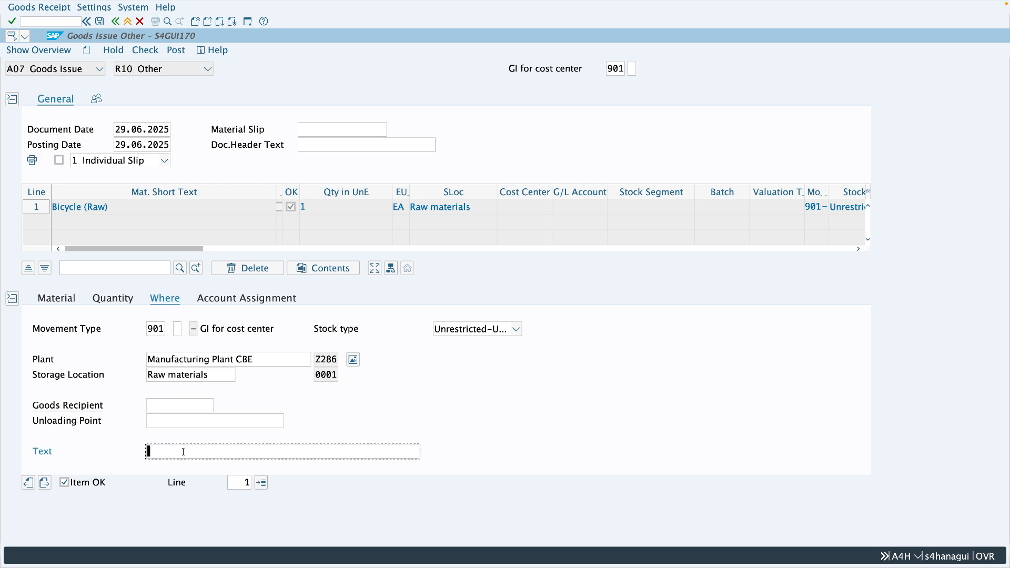
text(t)
click(179, 495)
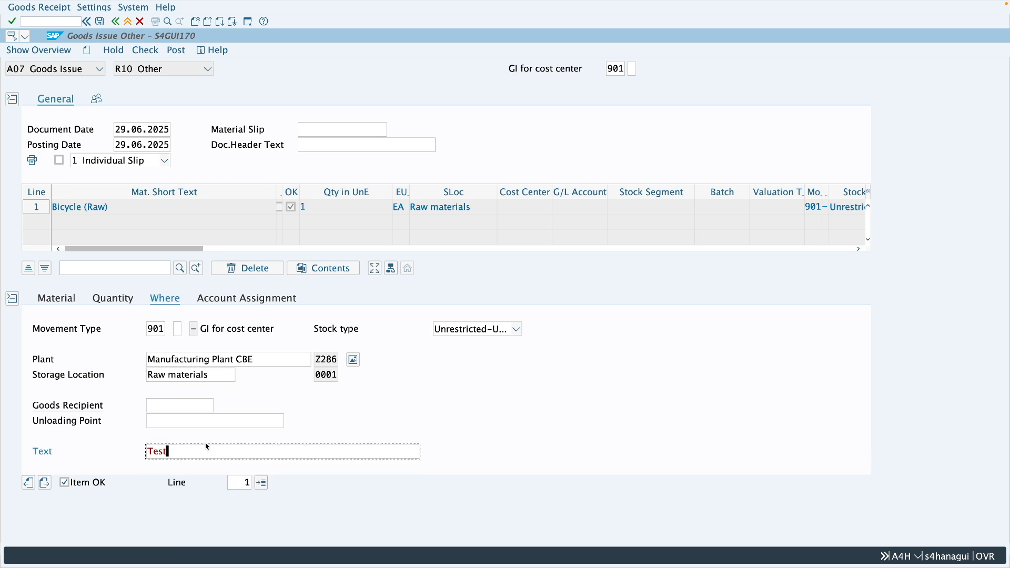
click(244, 303)
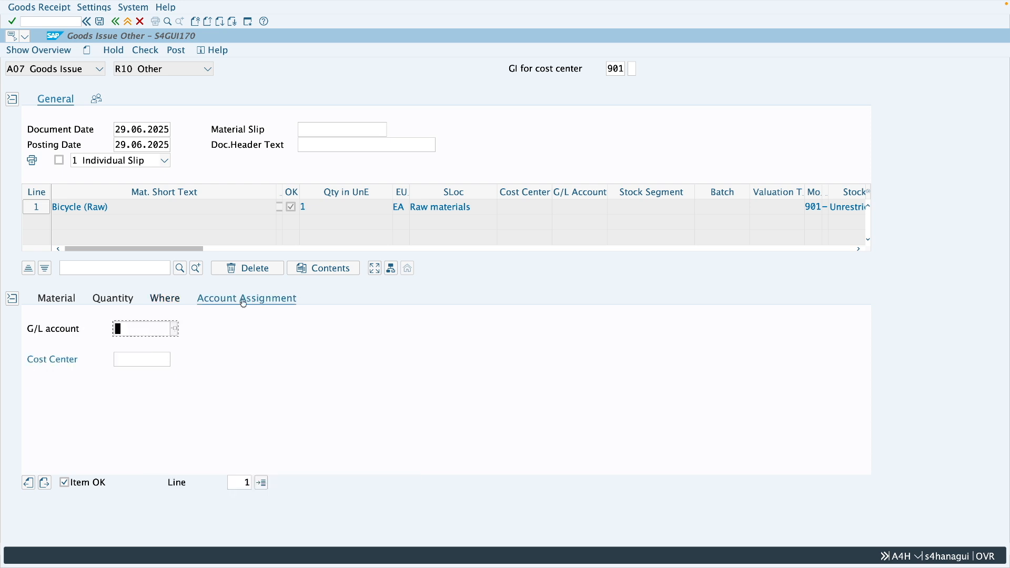
Assign G/L account 400020 and cost center 4300 to the goods issue item and post the document
click(134, 331)
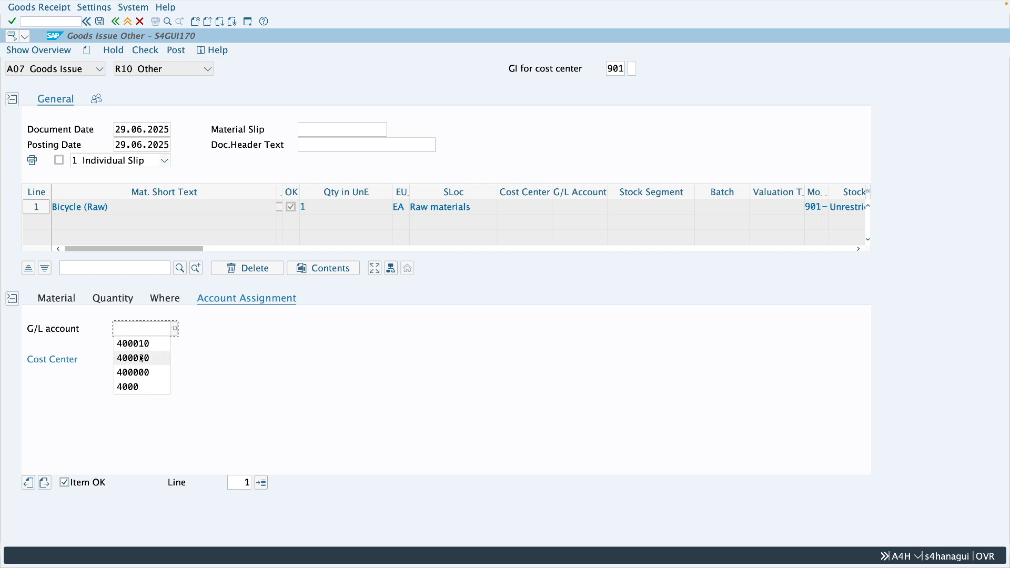
click(136, 356)
click(136, 356)
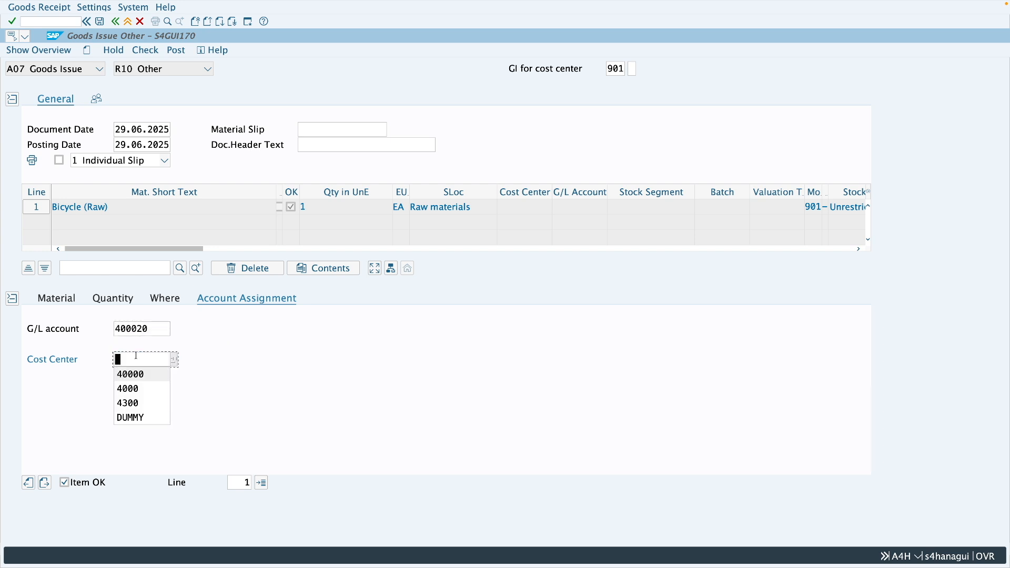
click(135, 402)
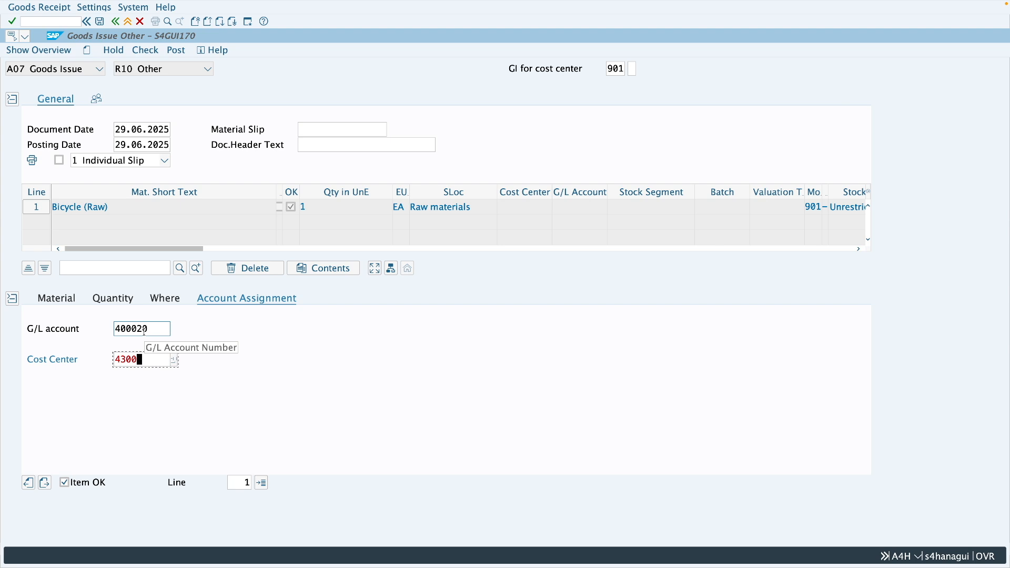
click(175, 50)
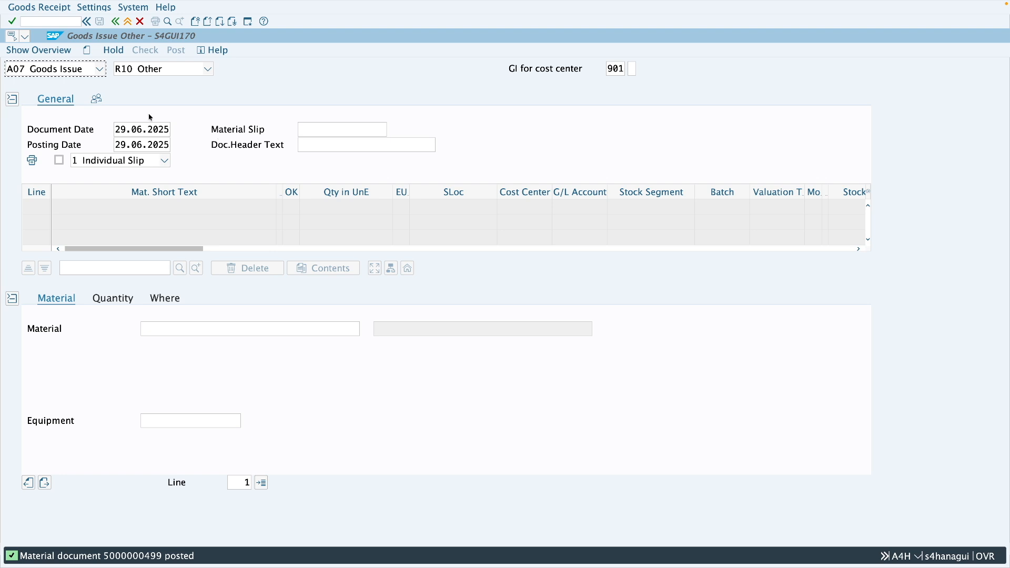
Display the just-posted material document and open its FI accounting document to check the G/L accounts used
click(72, 76)
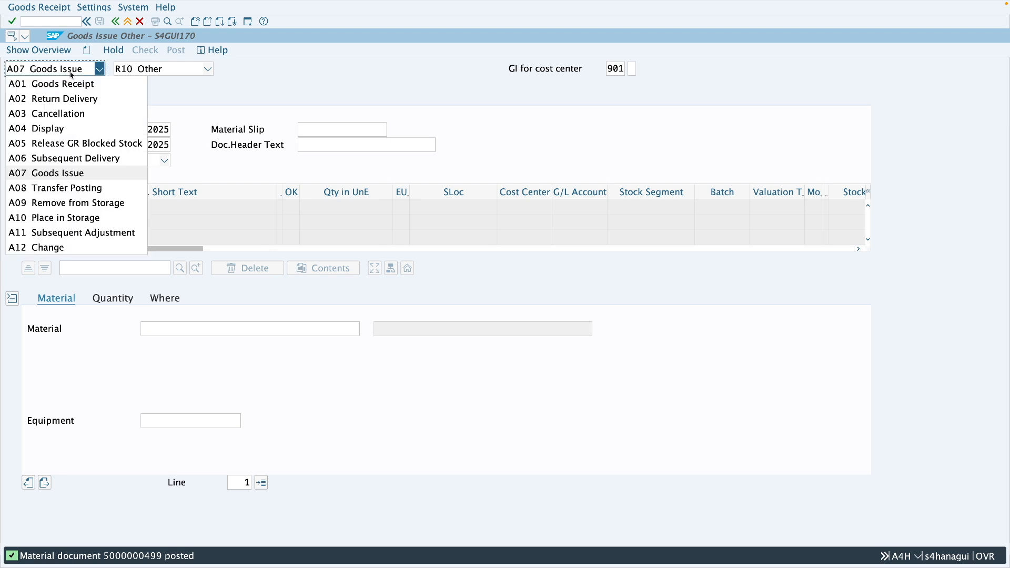
click(65, 126)
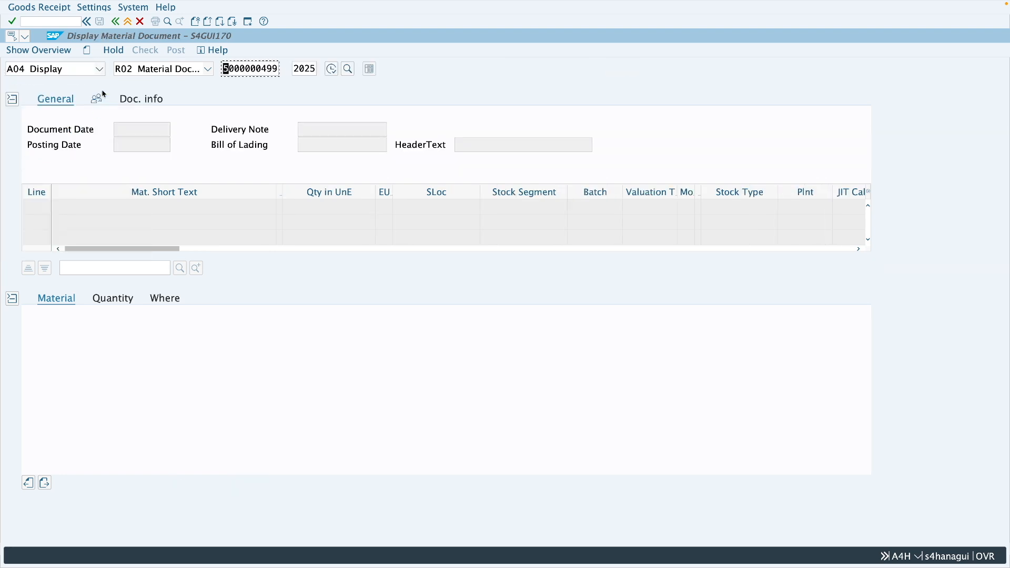
key(Return)
click(133, 101)
click(493, 131)
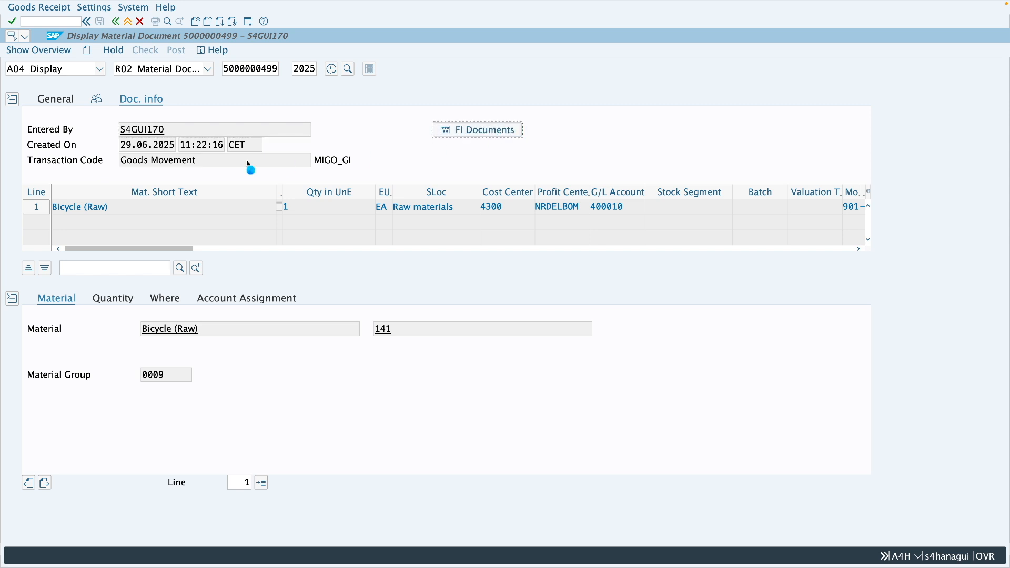
double_click(134, 79)
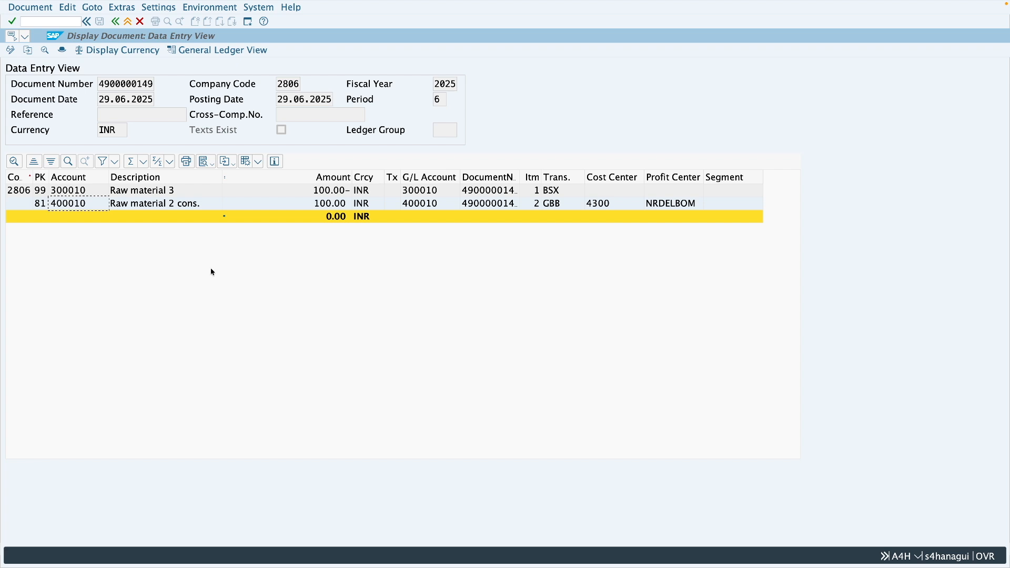
In the customizing session, open movement type 901's Field selection (Enjoy), select the WEMPF entry and look up its long field label
key(ctrl+Right)
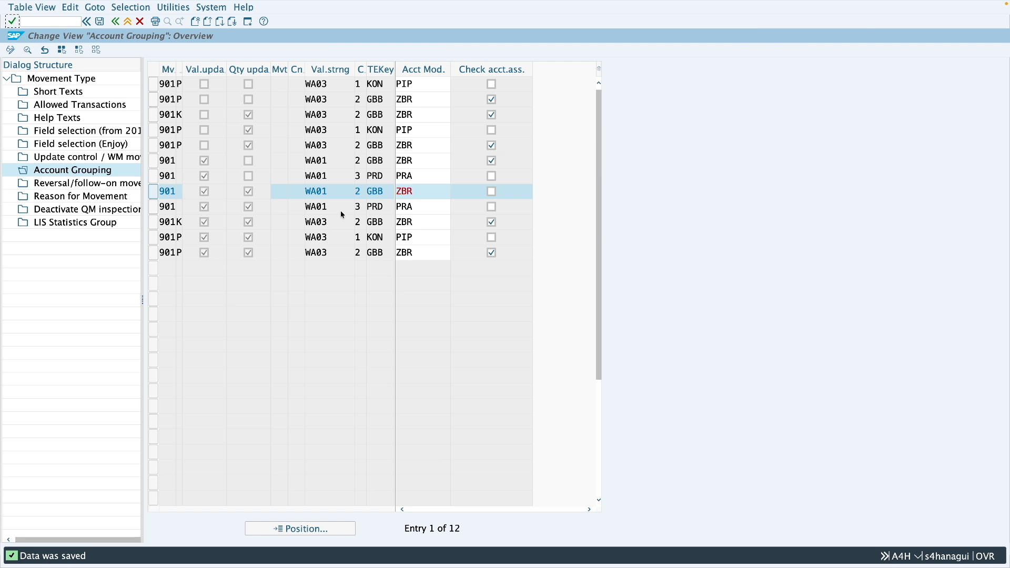
key(Return)
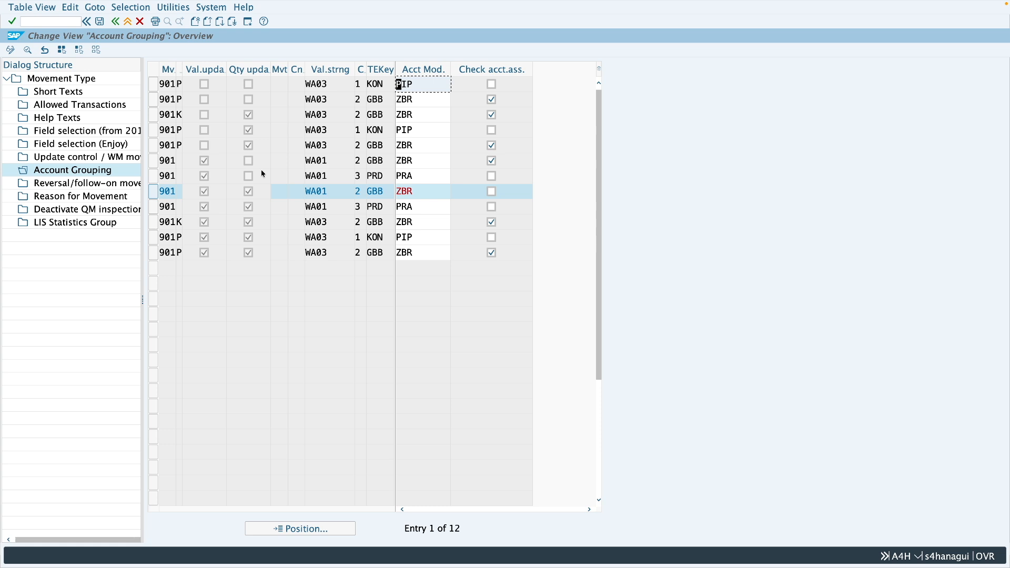
double_click(72, 146)
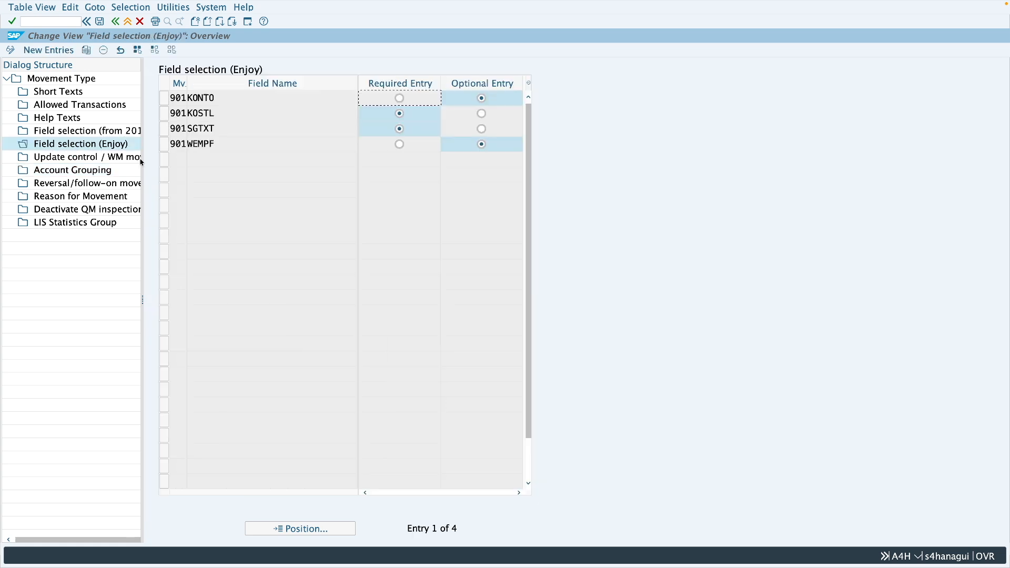
click(217, 145)
click(167, 147)
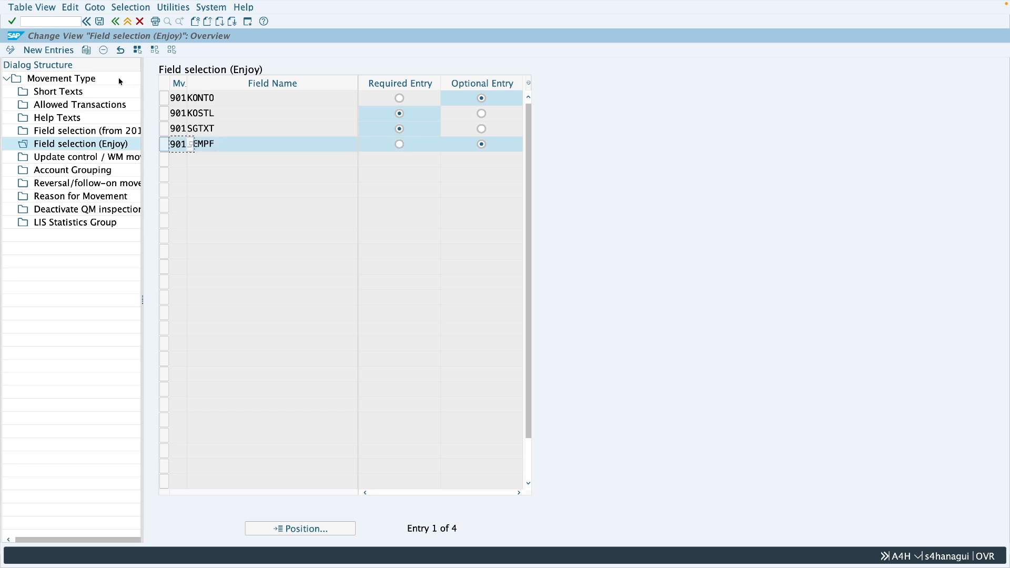
key(Tab)
click(354, 144)
scroll(217, 353, down, 5)
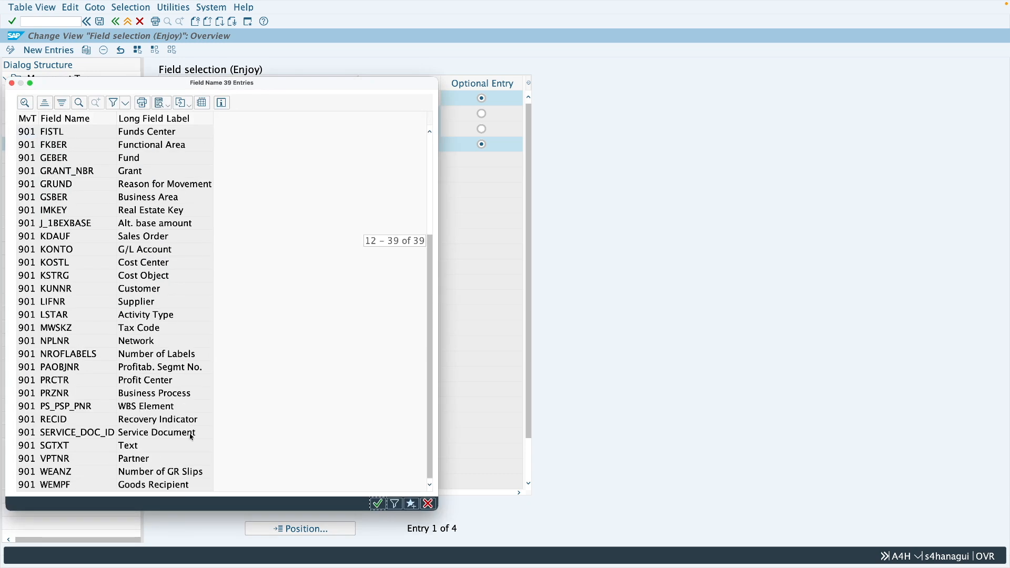
click(176, 489)
click(428, 504)
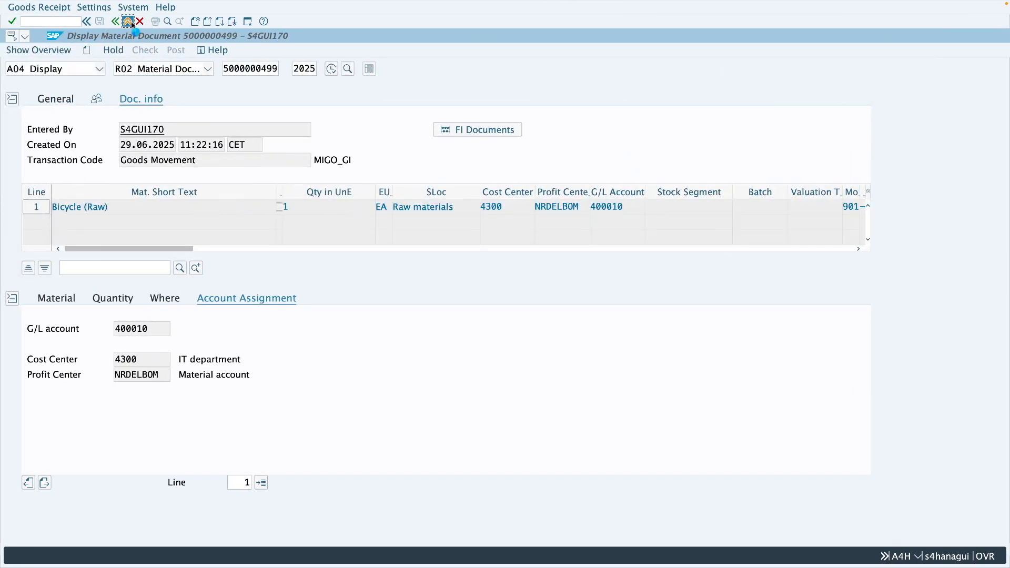
Restart MIGO with operation A07 Goods Issue and examine the Goods Recipient field in the Where details of movement type 901
click(127, 22)
click(55, 22)
text(mig)
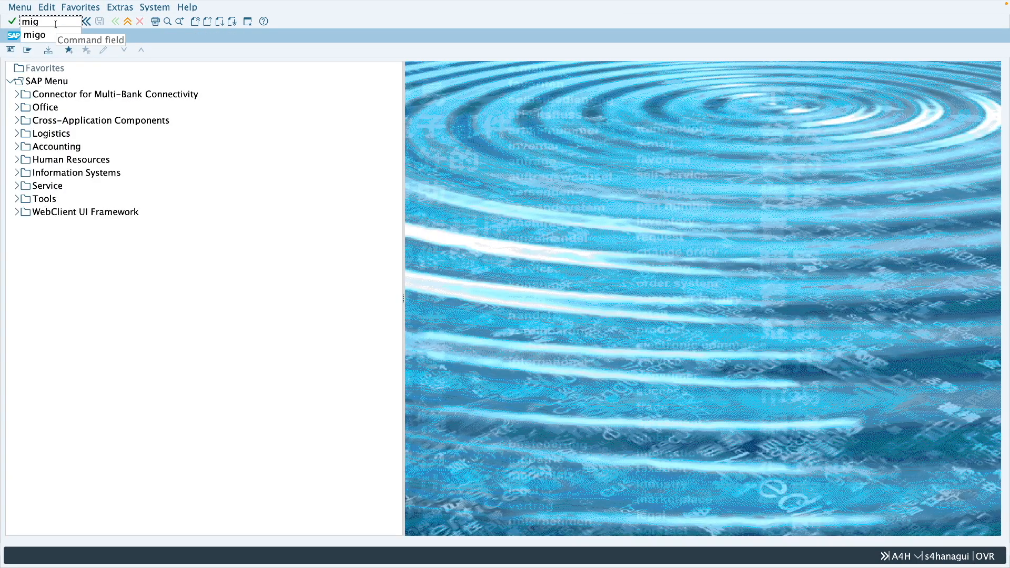
text(o)
key(Return)
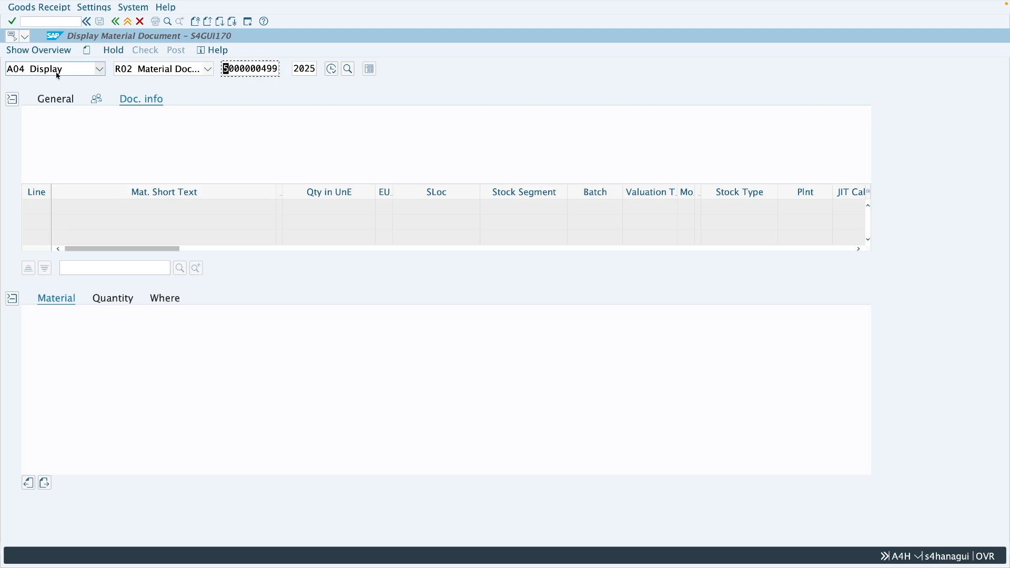
click(26, 69)
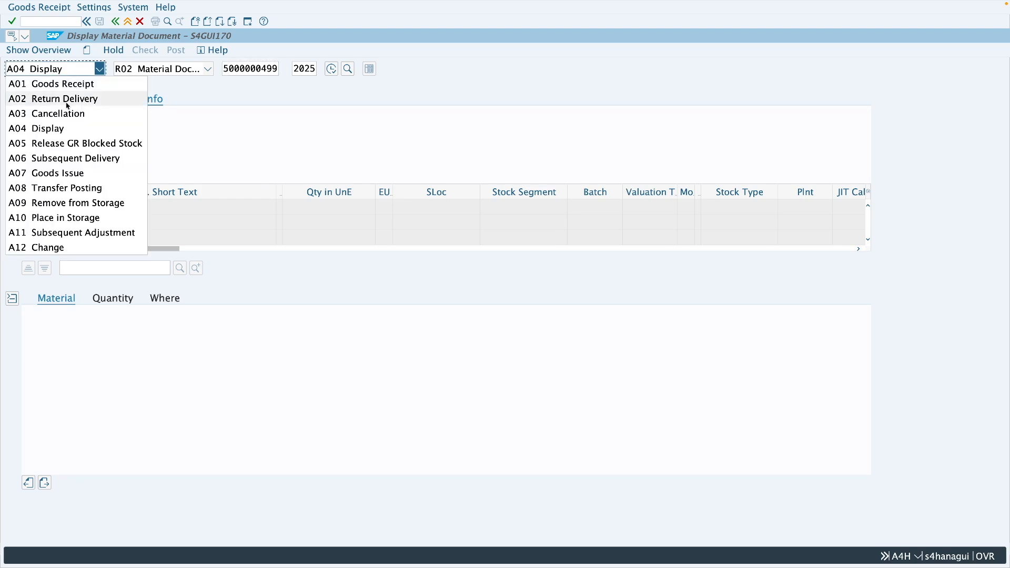
click(58, 173)
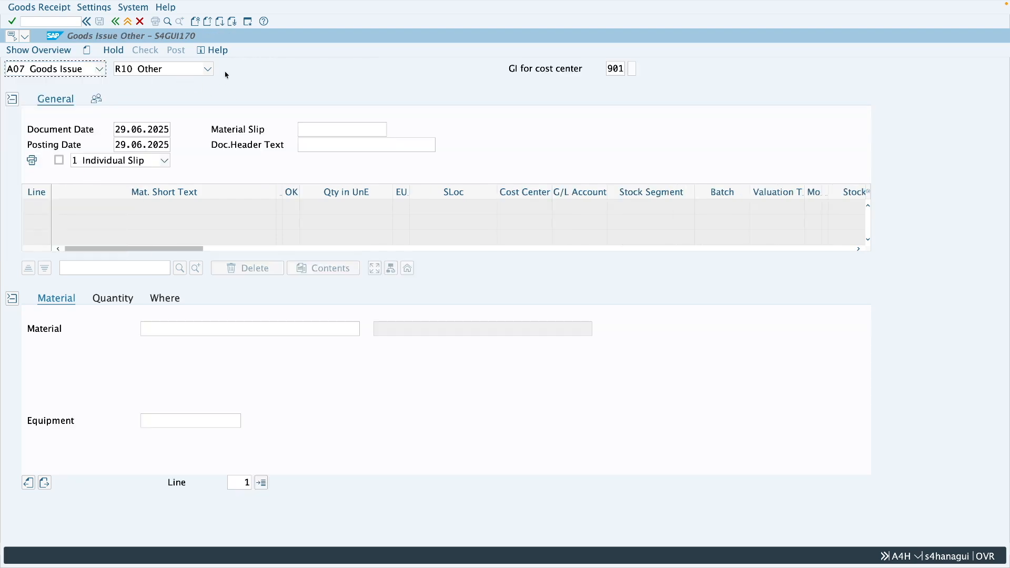
click(158, 298)
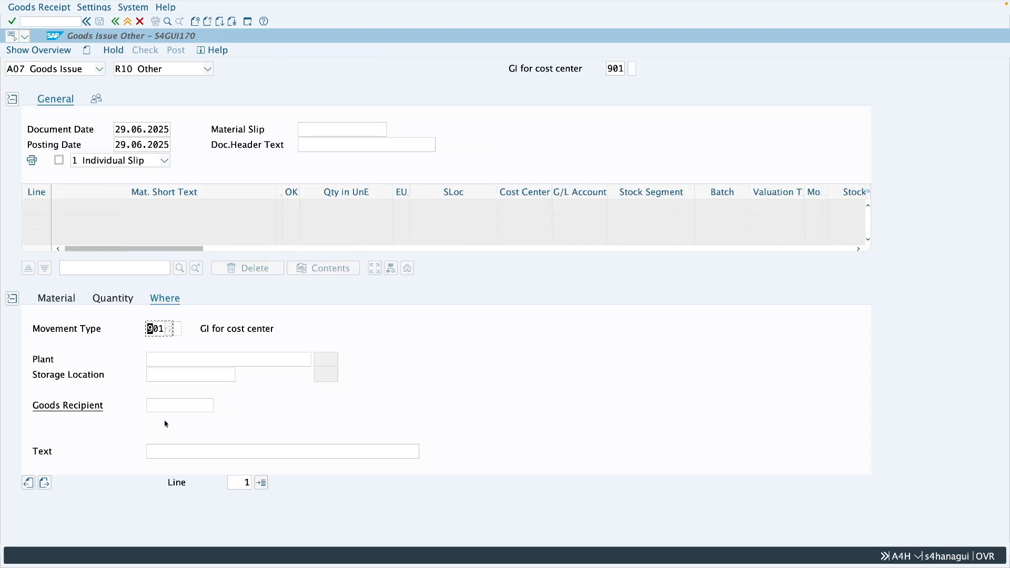
click(157, 405)
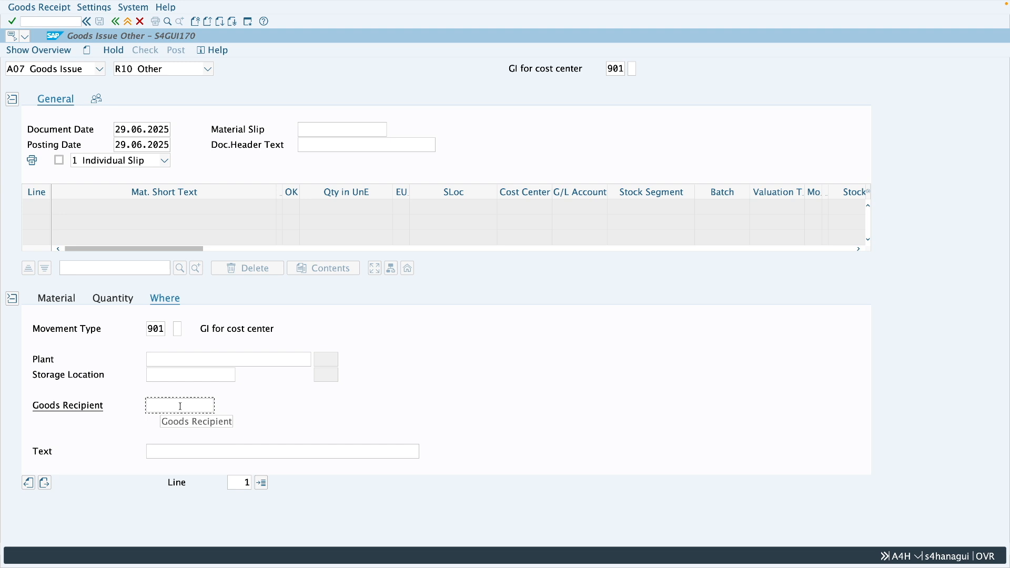
Delete the selected WEMPF entry from movement type 901's Field selection (Enjoy) in the customizing session and save
key(ctrl+Right)
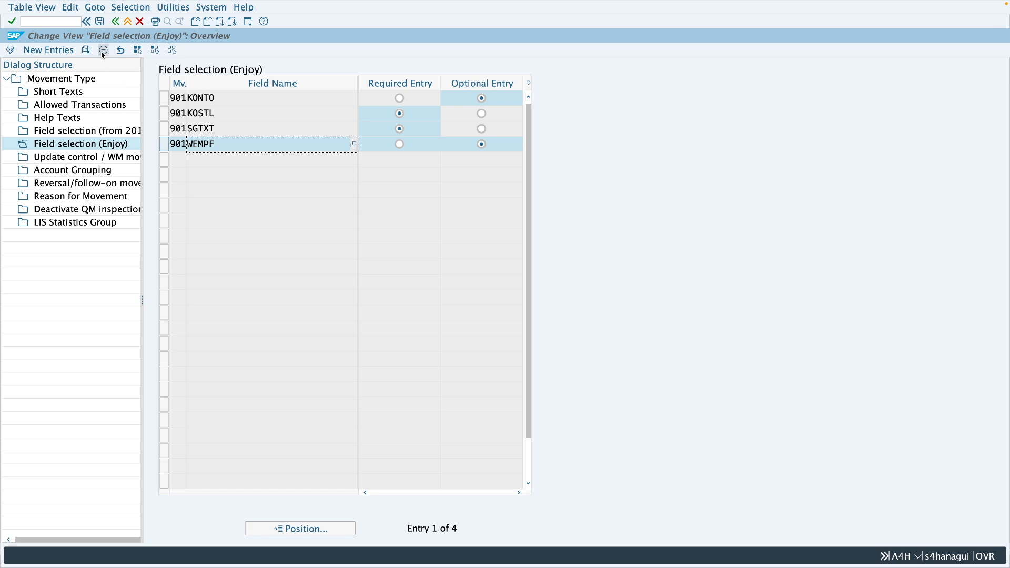
click(104, 51)
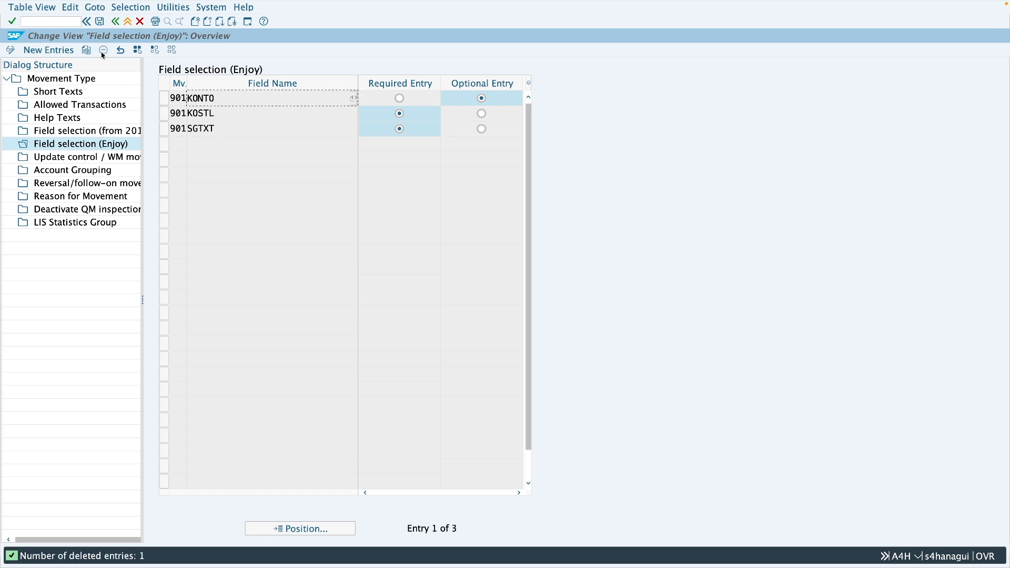
click(99, 22)
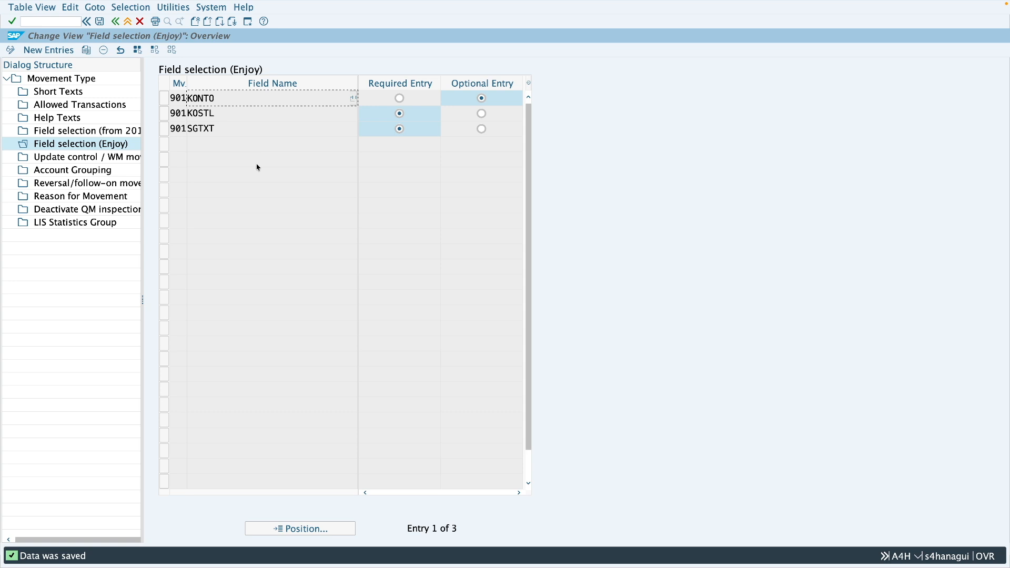
Restart MIGO, reselect operation A07 Goods Issue, and check the Where details of movement type 901 for the Goods Recipient field
key(ctrl+Left)
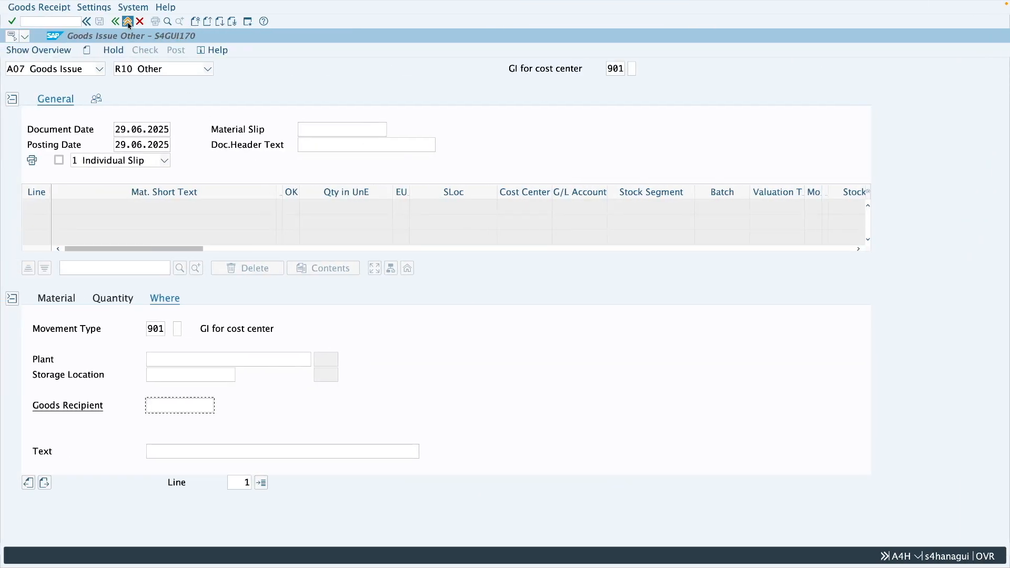
click(127, 21)
click(44, 22)
text(mig)
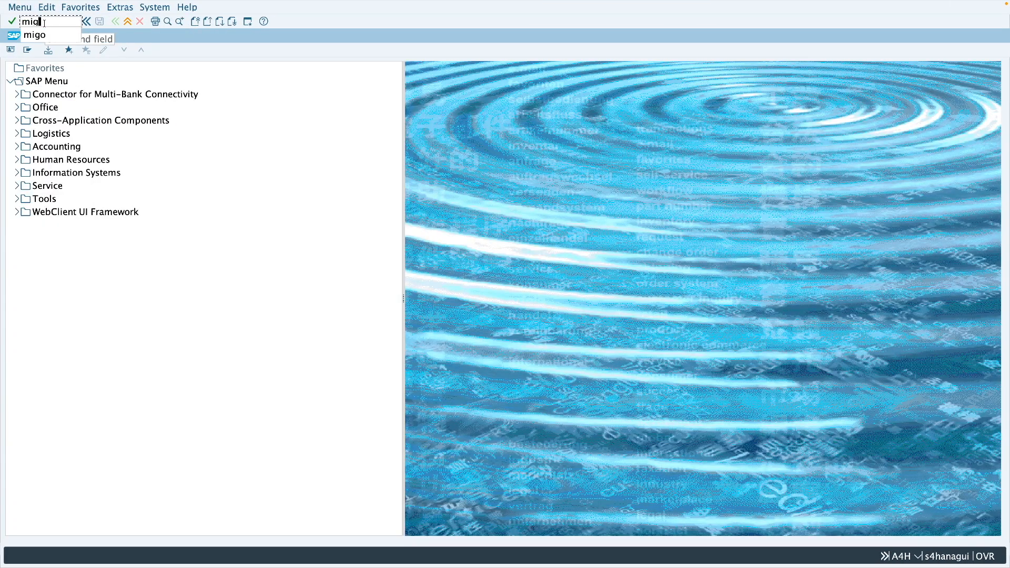
text(o)
key(Return)
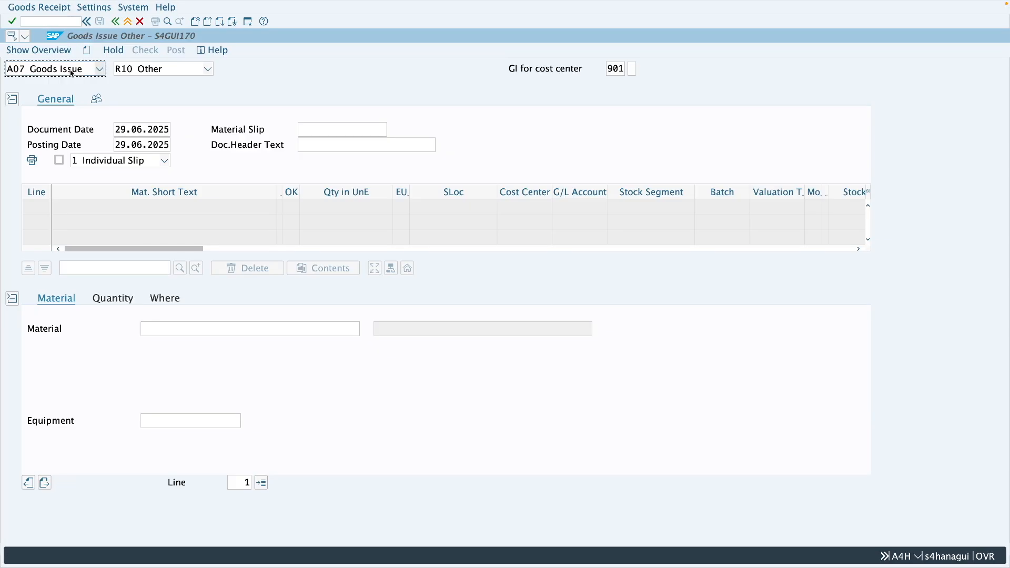
click(71, 72)
click(73, 83)
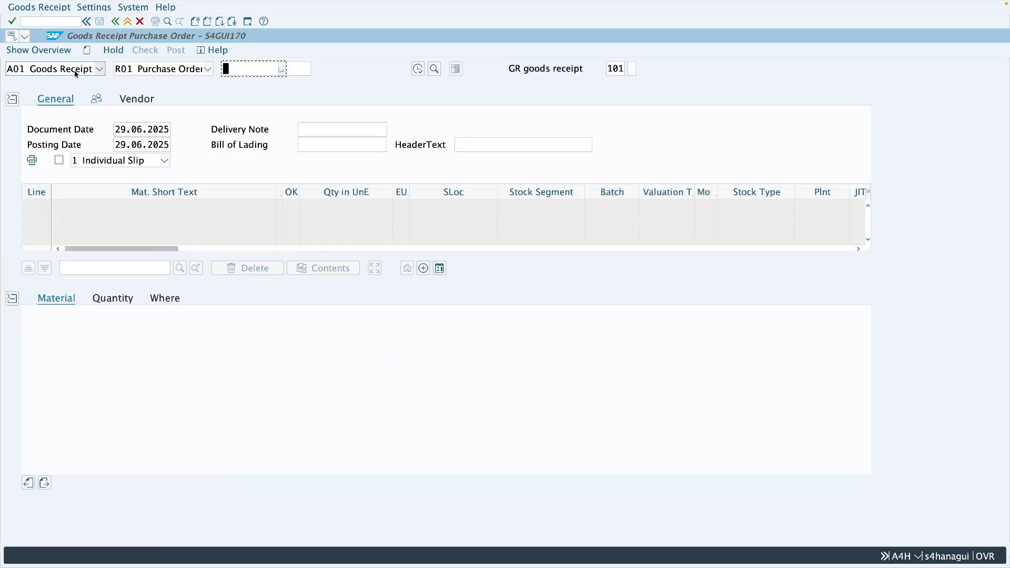
click(76, 74)
click(79, 172)
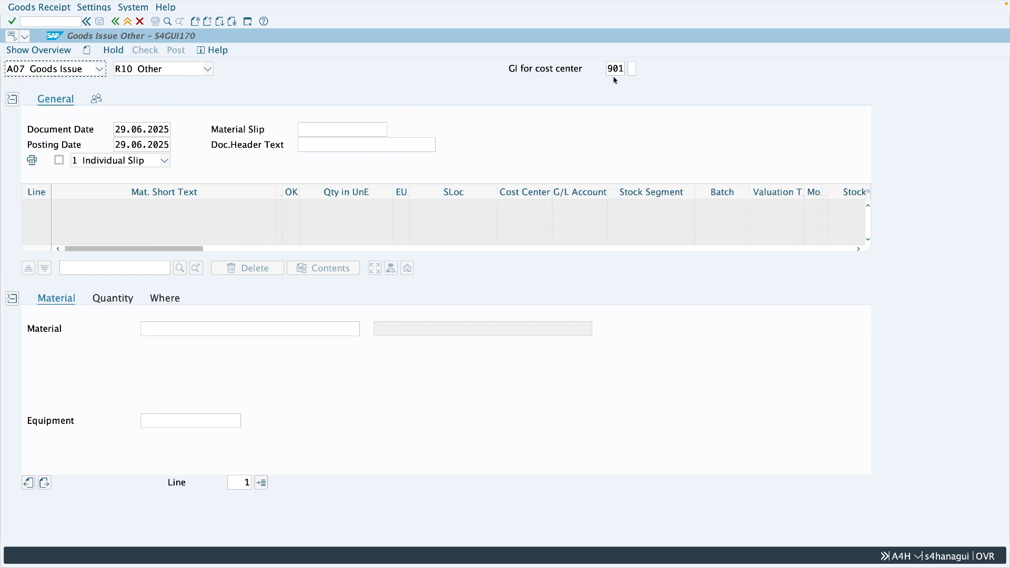
click(165, 299)
key(Tab)
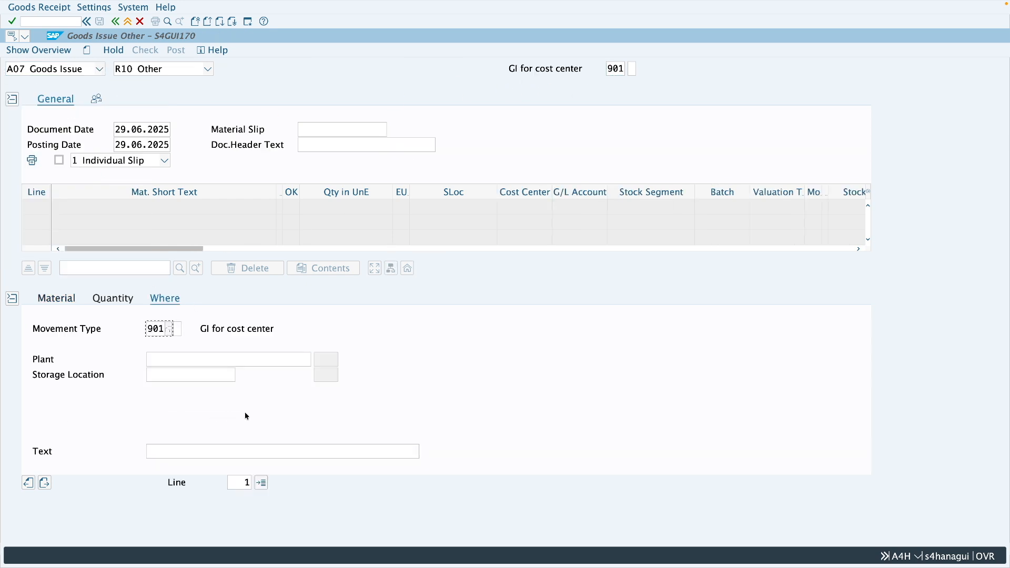